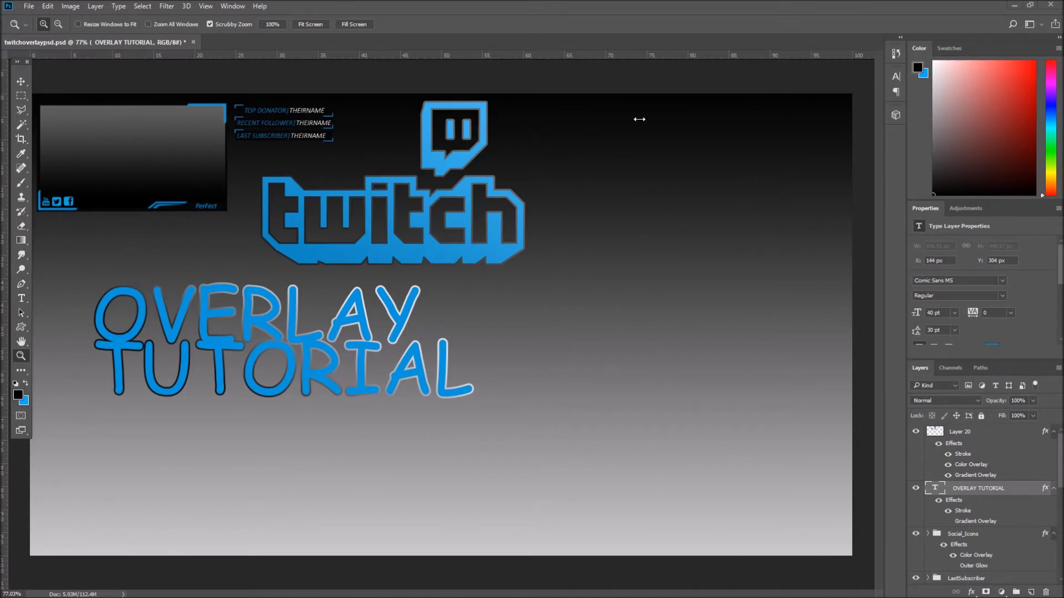
Step: Switch to the desktop and review the webcam and desktop resolution sizes written on the sticky note
left_click(1014, 5)
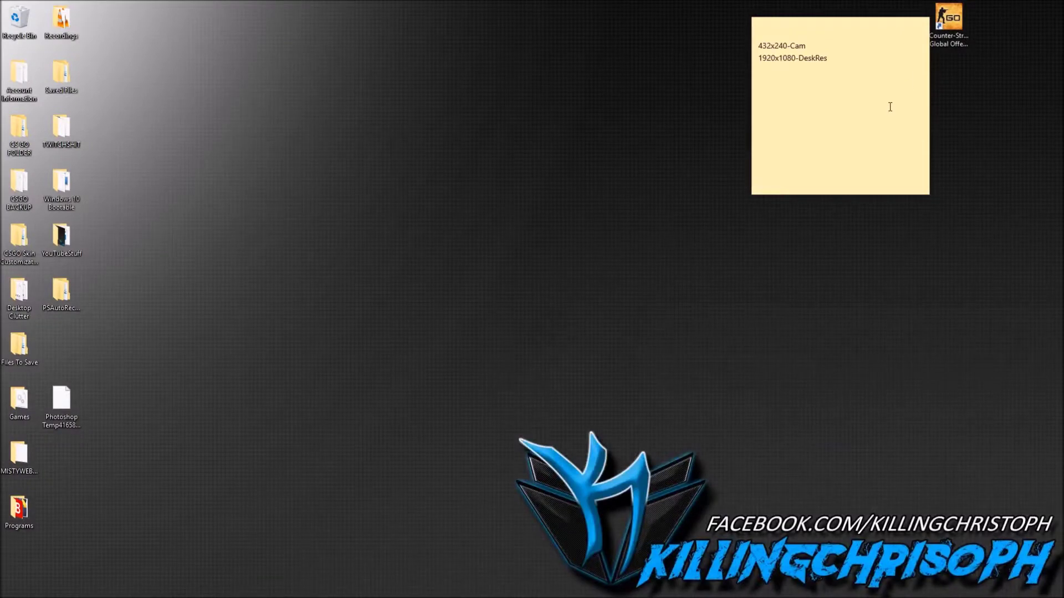
left_click(810, 45)
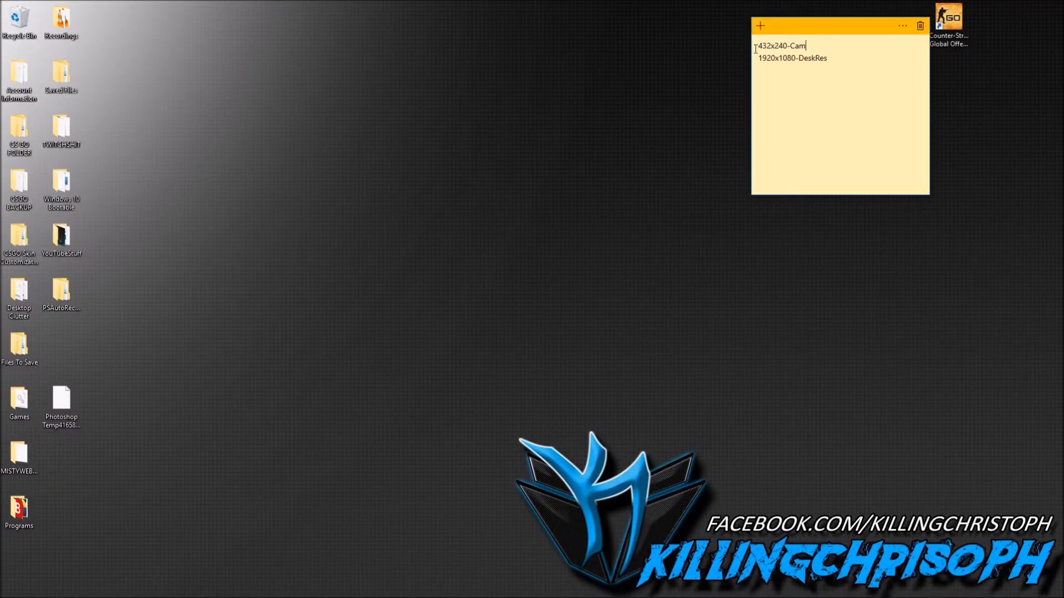
left_click_drag(759, 46, 808, 46)
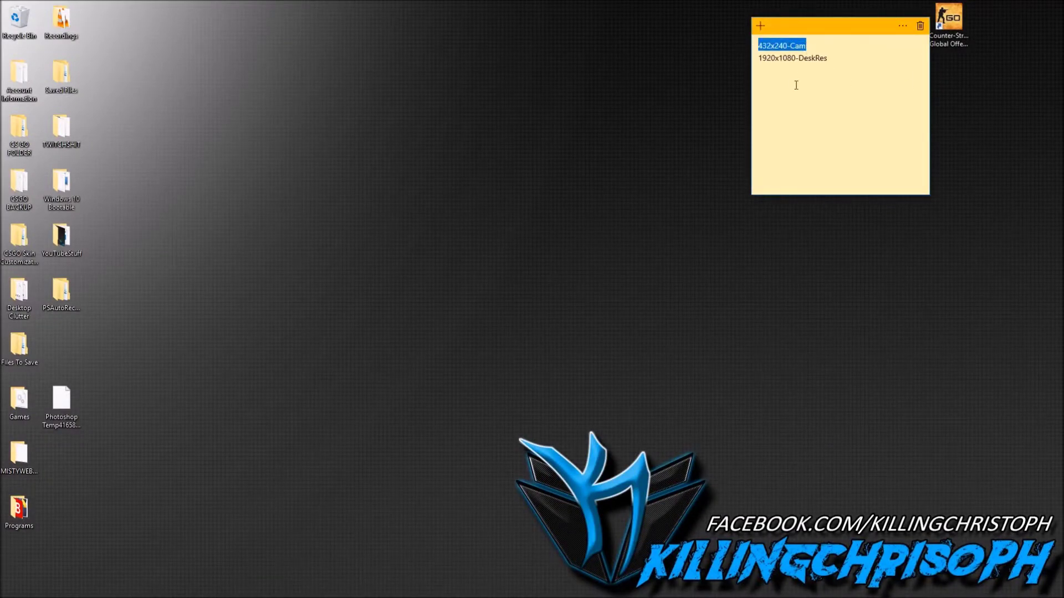
left_click_drag(759, 58, 829, 63)
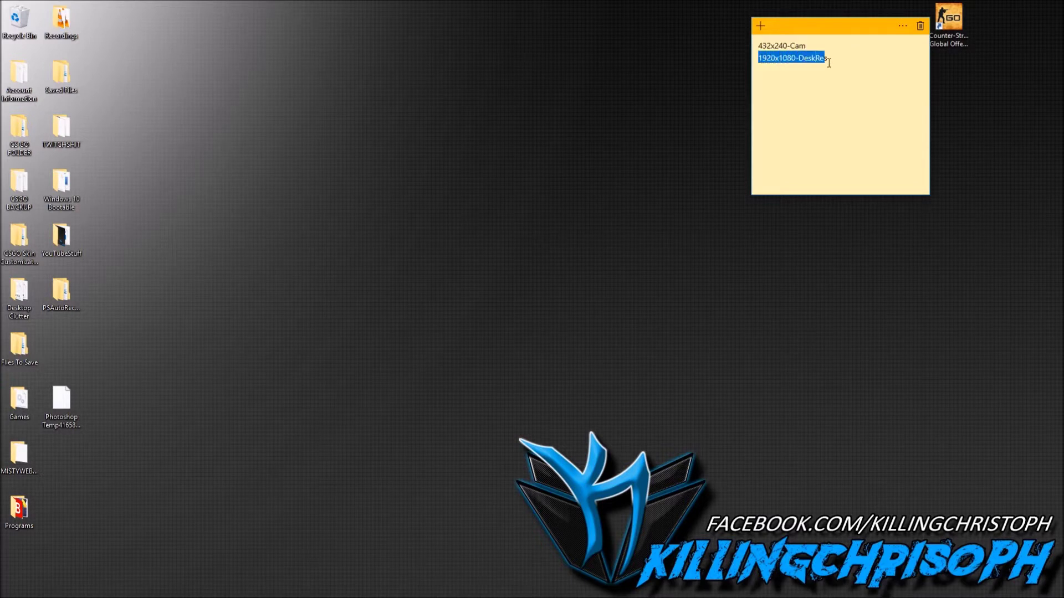
left_click(840, 61)
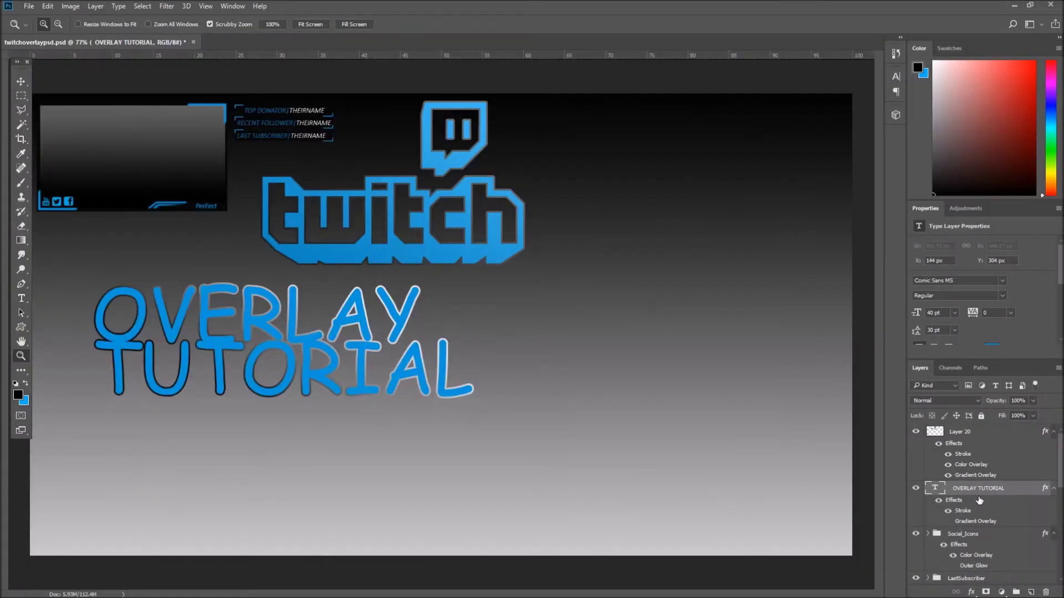
Step: Switch to Photoshop and create a 432 x 240 px document at 300 ppi with a white background
left_click(29, 6)
left_click(34, 17)
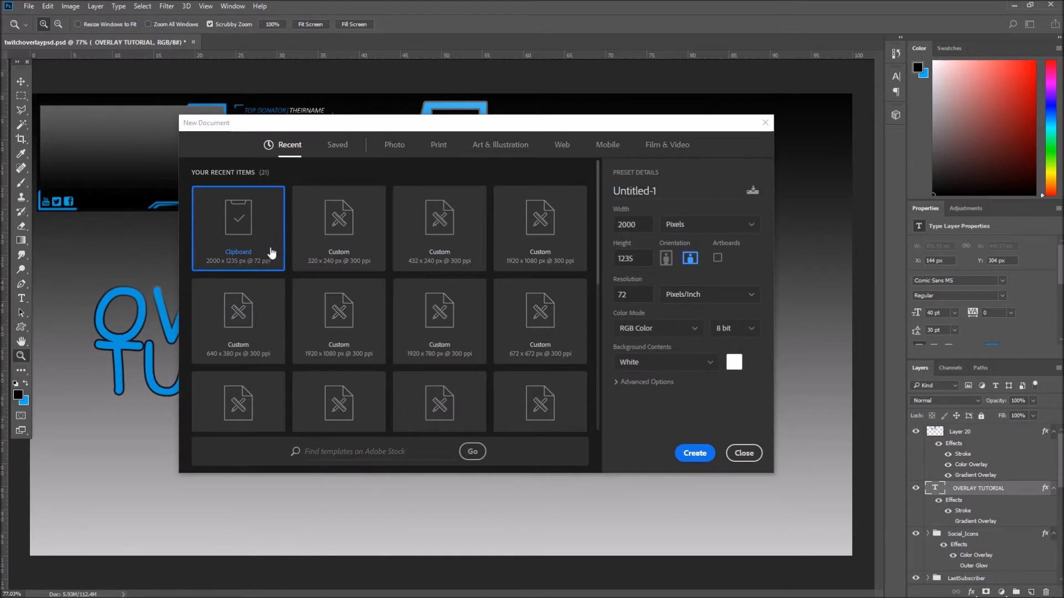
left_click(446, 257)
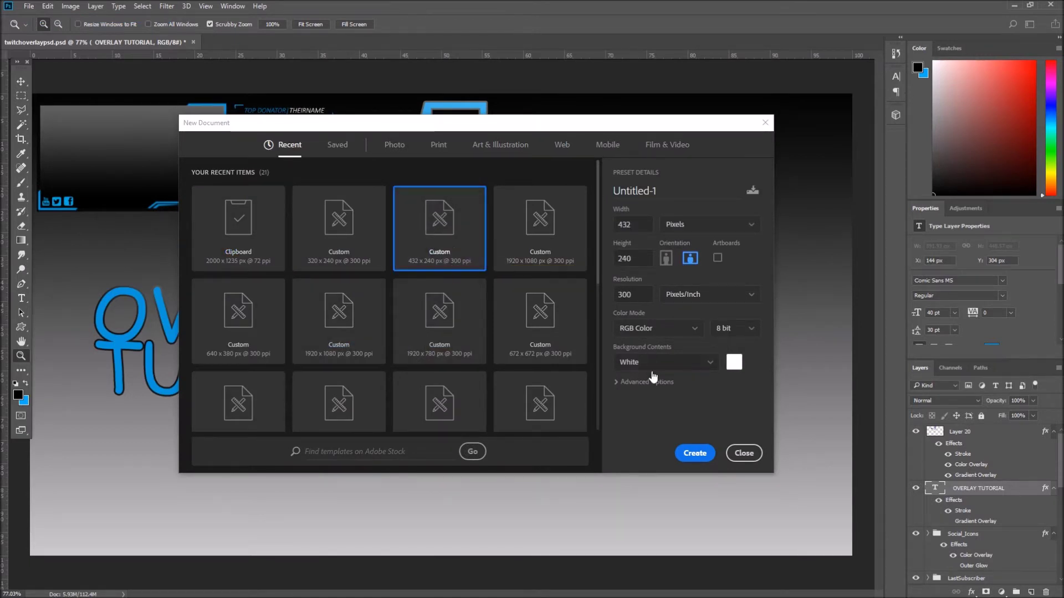
left_click(695, 454)
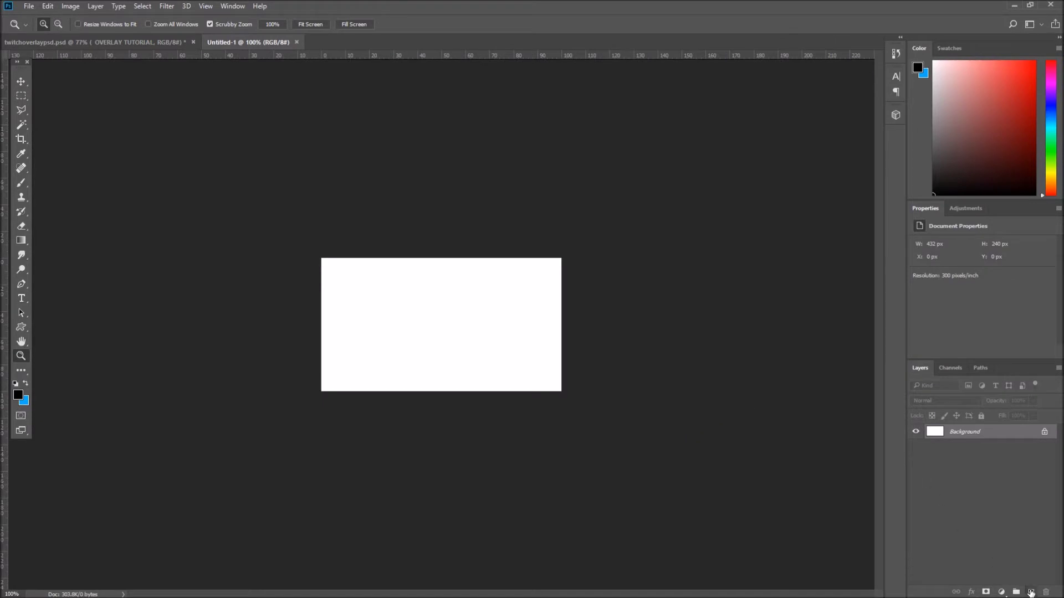
Step: Add a new layer, fill it with black using the Paint Bucket, and copy the whole canvas
left_click(1031, 592)
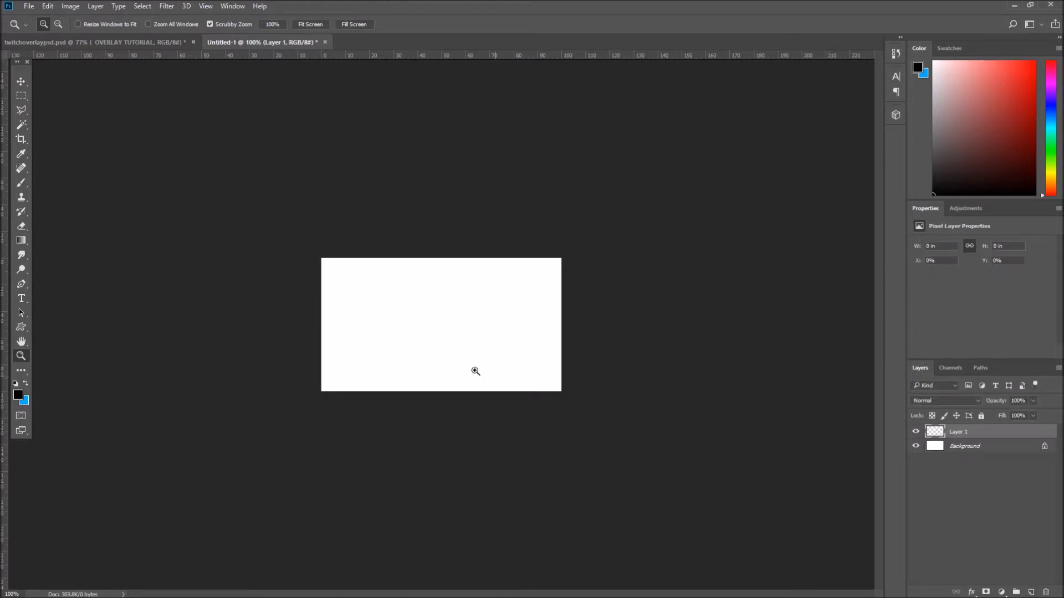
right_click(21, 185)
right_click(21, 240)
left_click(66, 251)
left_click(424, 325)
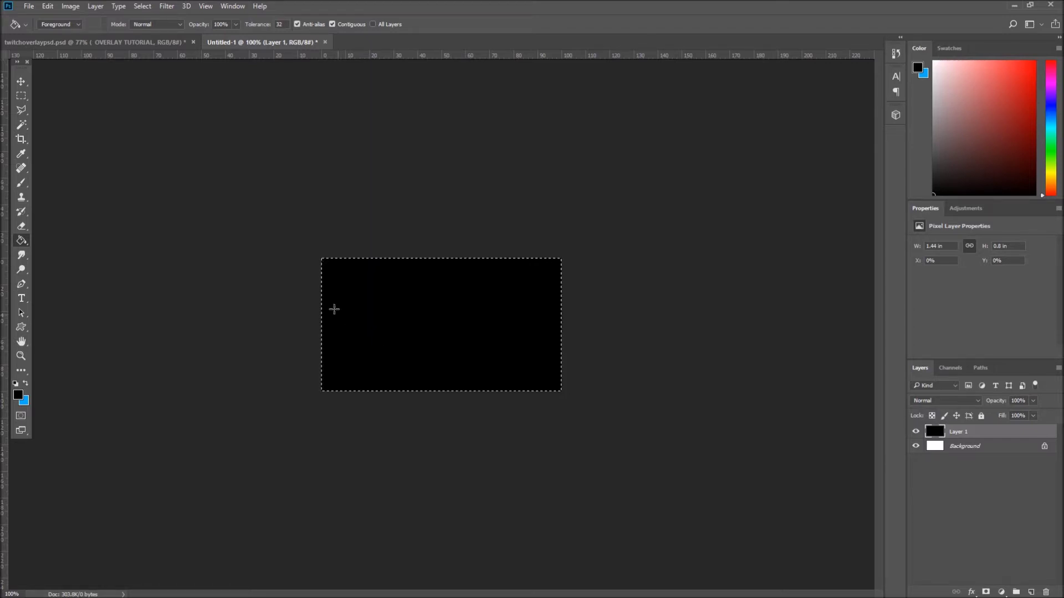
Step: Create a 1920 x 1080 px document at 300 ppi with a black background and paste the copied rectangle onto a new layer
left_click(105, 41)
left_click(241, 42)
left_click(29, 7)
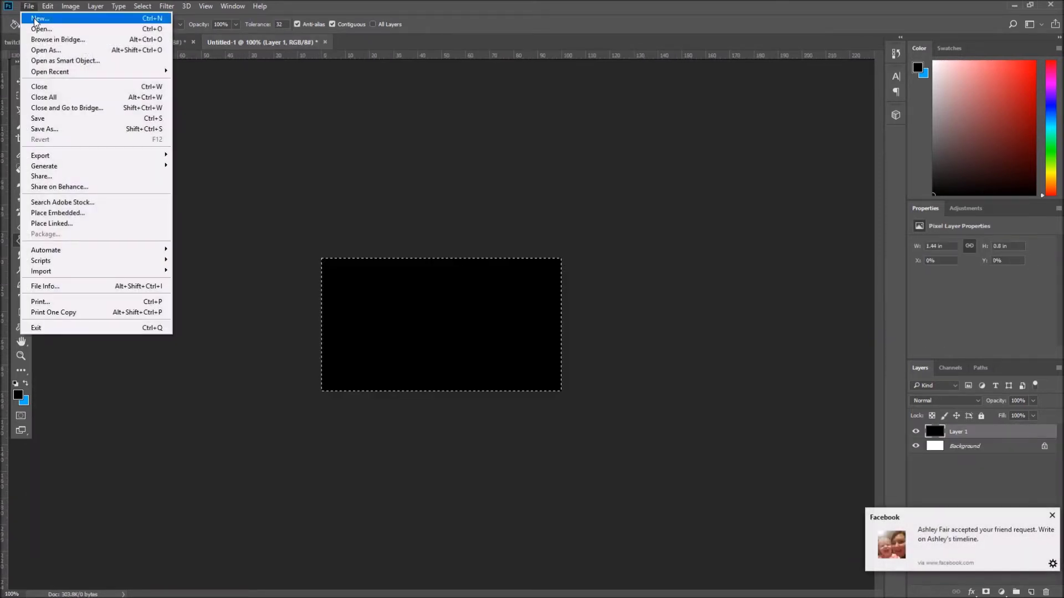
left_click(34, 19)
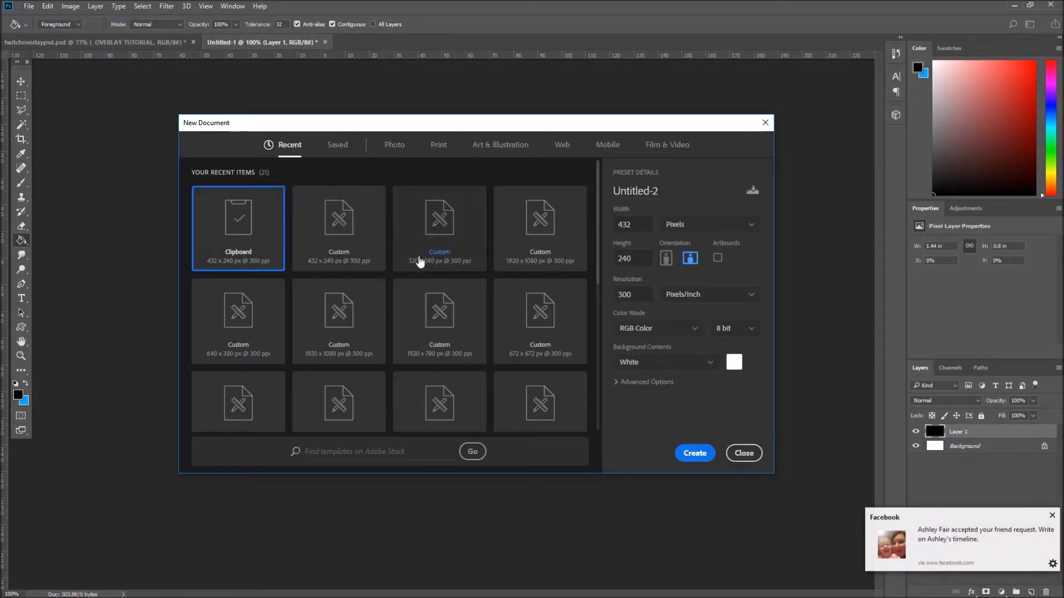
left_click(532, 247)
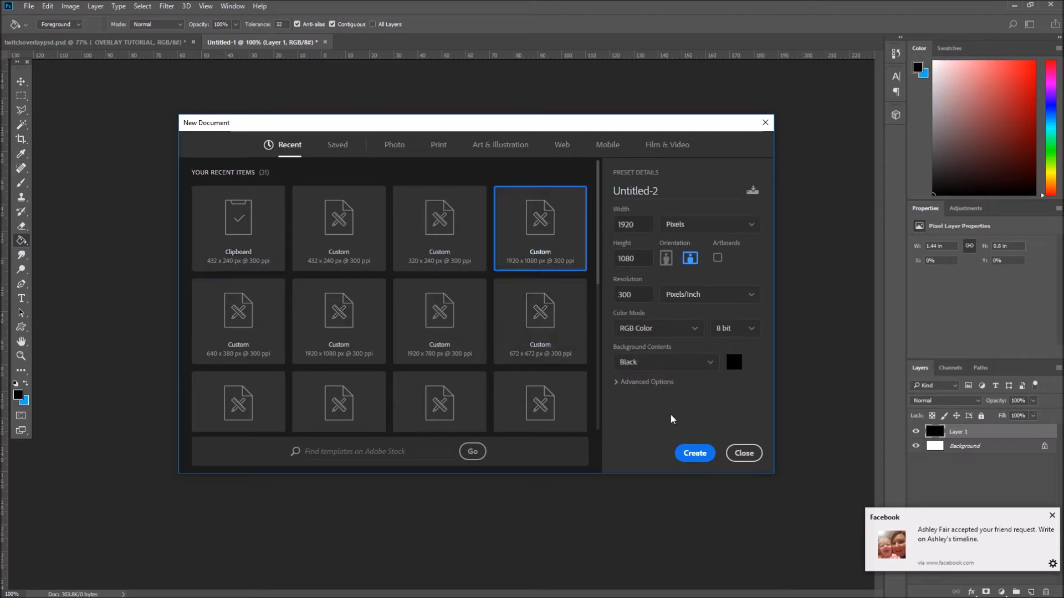
left_click(706, 456)
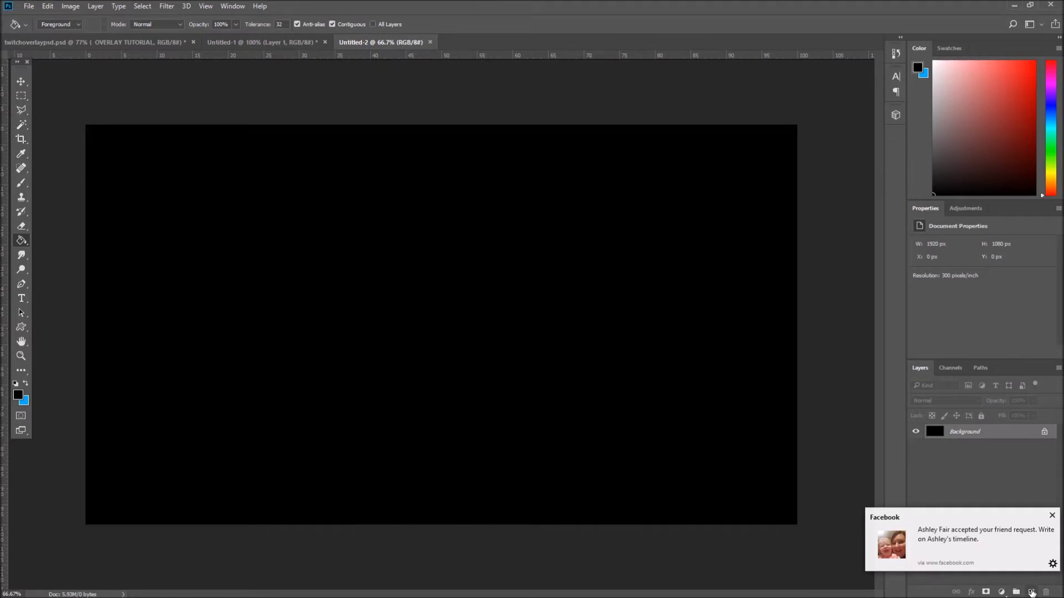
left_click(1031, 592)
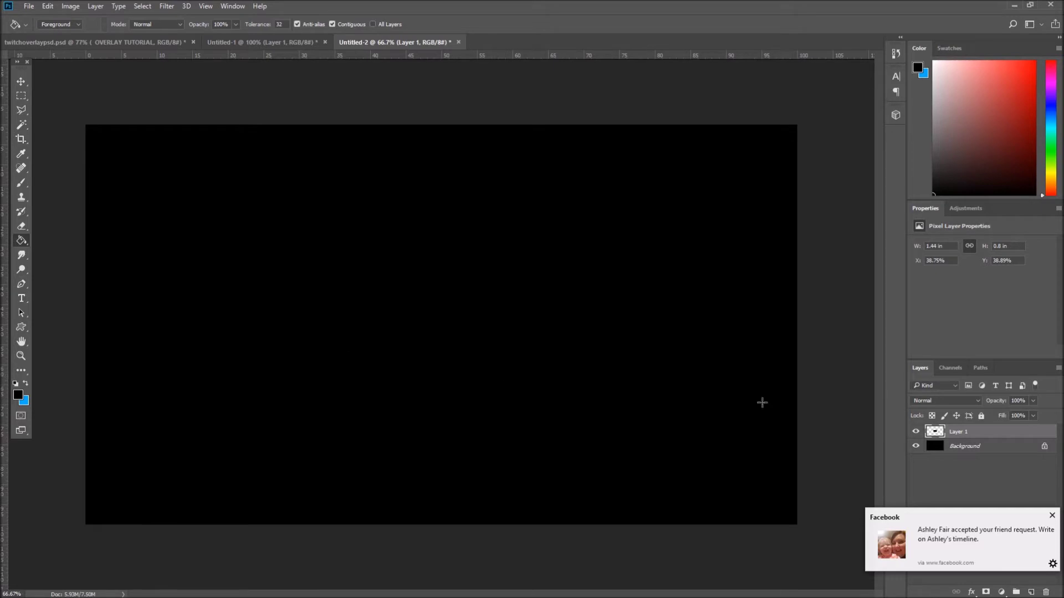
Step: Select the pasted rectangle's outline and paint it blue (00aeff) with the Brush tool
left_click(934, 432, "ctrl")
left_click(25, 384)
left_click(18, 394)
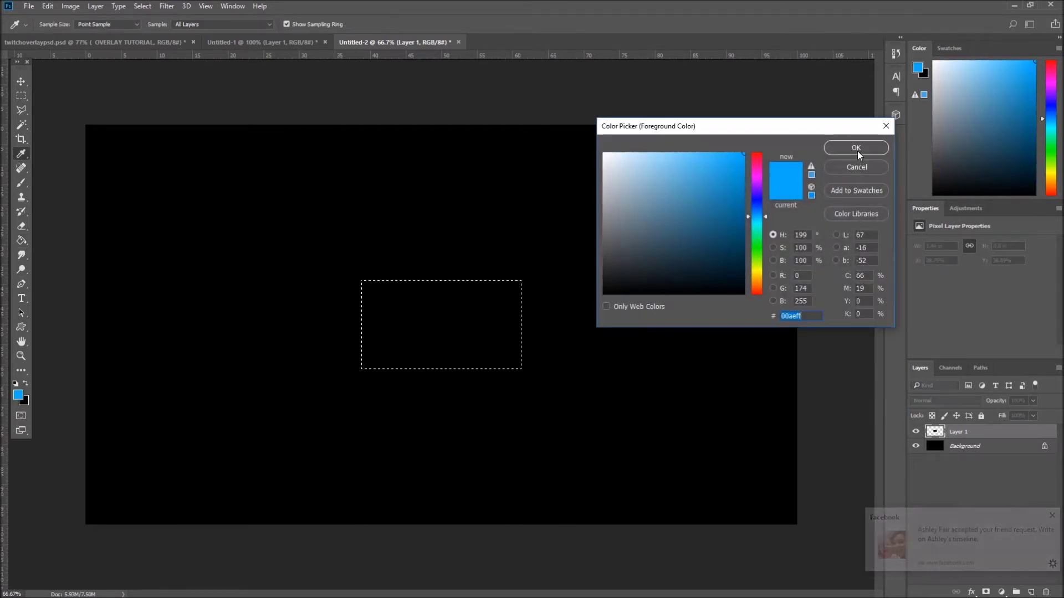
left_click(857, 149)
key("g")
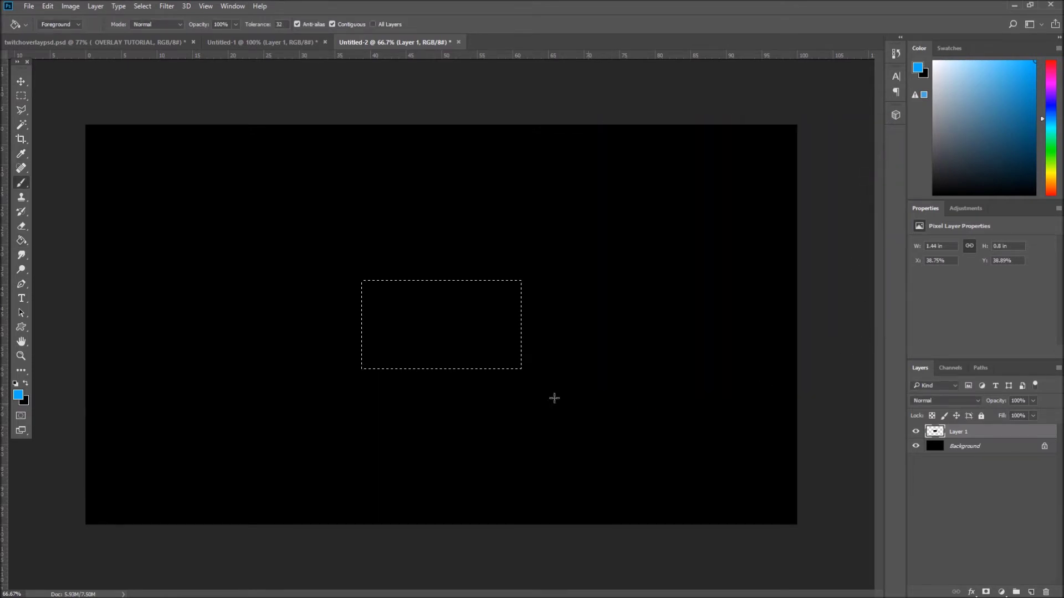
key("b")
left_click(435, 320)
mouse_move(437, 321)
left_mouse_down()
mouse_move(358, 301)
mouse_move(300, 310)
mouse_move(553, 373)
left_mouse_up()
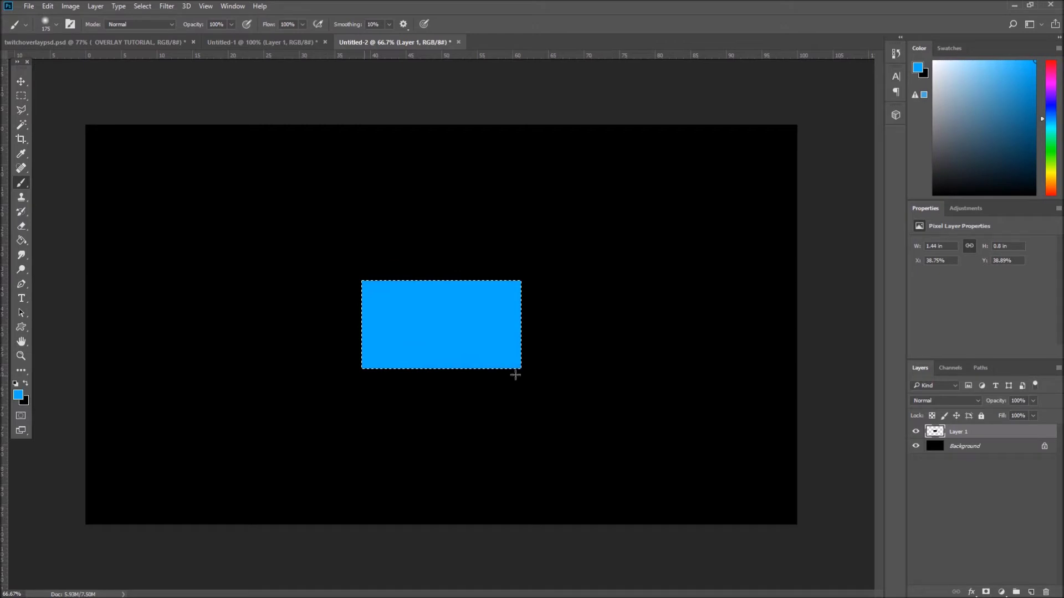
Step: Deselect the blue rectangle and move it near the canvas's upper-left corner
key("ctrl+d")
key("m")
key("v")
left_click_drag(394, 307, 129, 162)
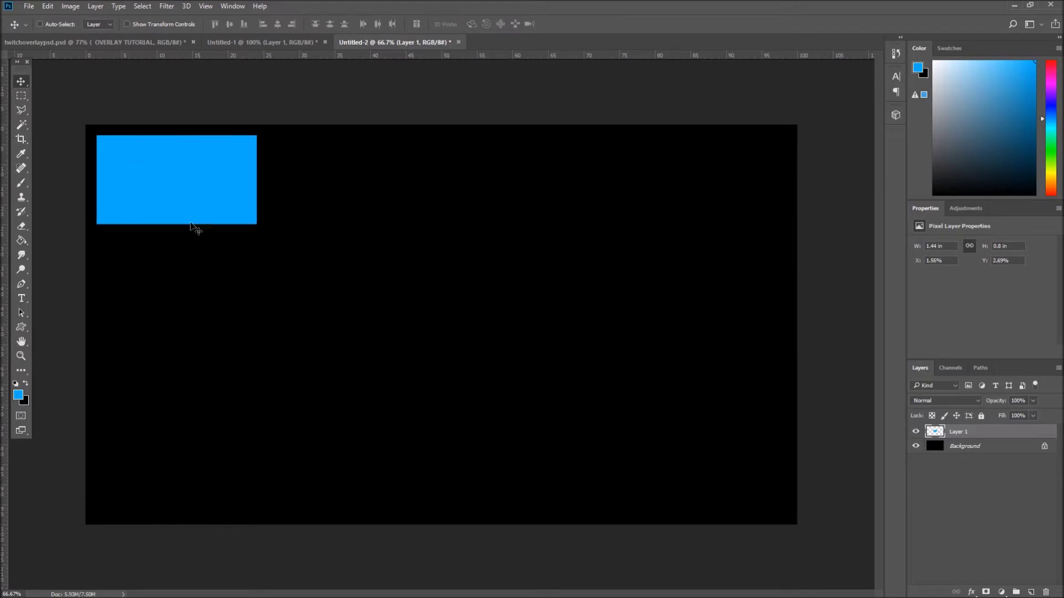
Step: Convert the locked background into a regular layer named Background
double_click(988, 447)
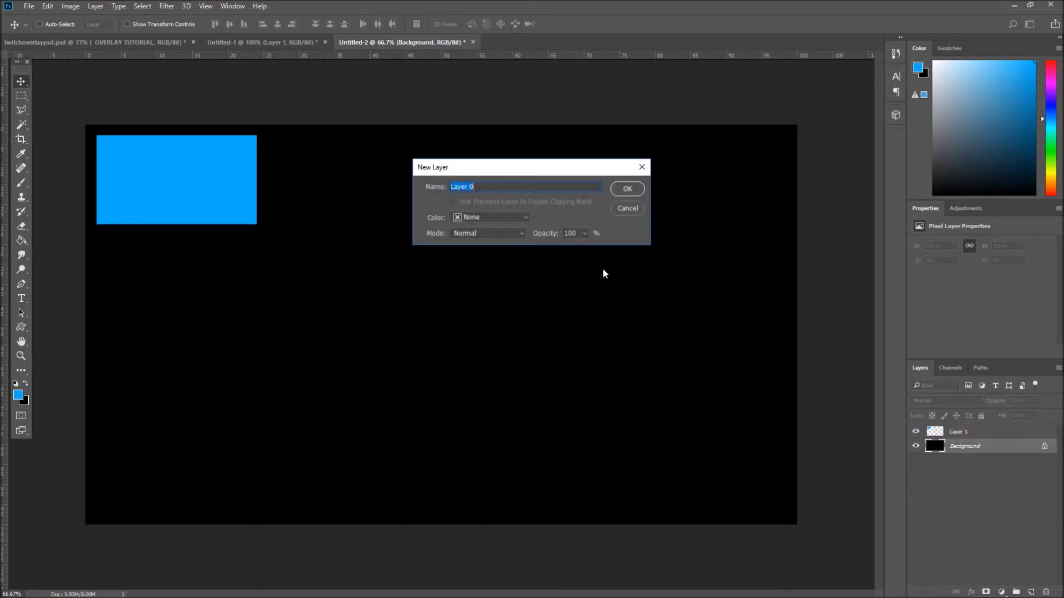
type("bAC")
key("BackSpace")
key("BackSpace")
key("BackSpace")
key("BackSpace")
key("BackSpace")
key("BackSpace")
key("BackSpace")
key("BackSpace")
key("BackSpace")
key("BackSpace")
key("BackSpace")
key("BackSpace")
key("BackSpace")
key("BackSpace")
key("BackSpace")
type("ckground")
key("Return")
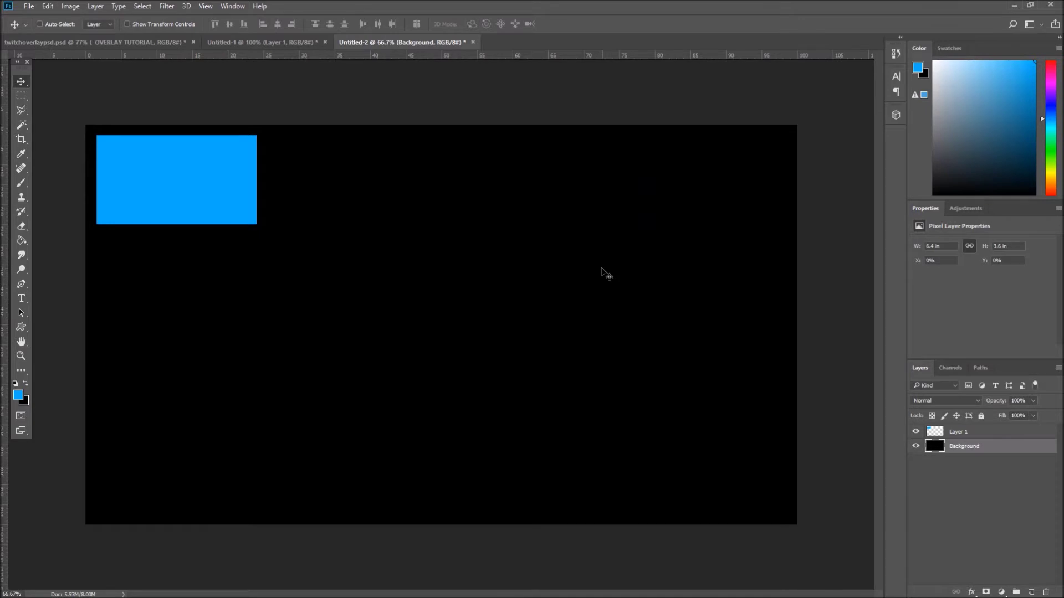
Step: Fill the Background layer with a vertical gradient from white at the bottom to black at the top
left_click(22, 241)
right_click(23, 246)
left_click(55, 240)
left_click(26, 384)
left_click(17, 384)
left_click(26, 384)
left_click_drag(492, 166, 458, 169)
left_click_drag(444, 528, 475, 91)
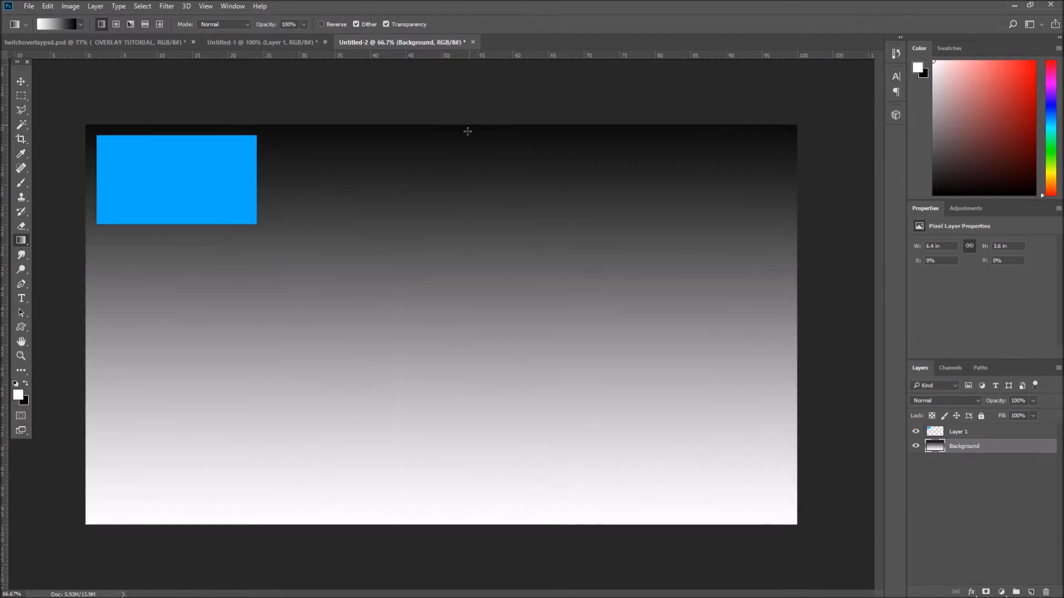
left_click_drag(437, 455, 442, 101)
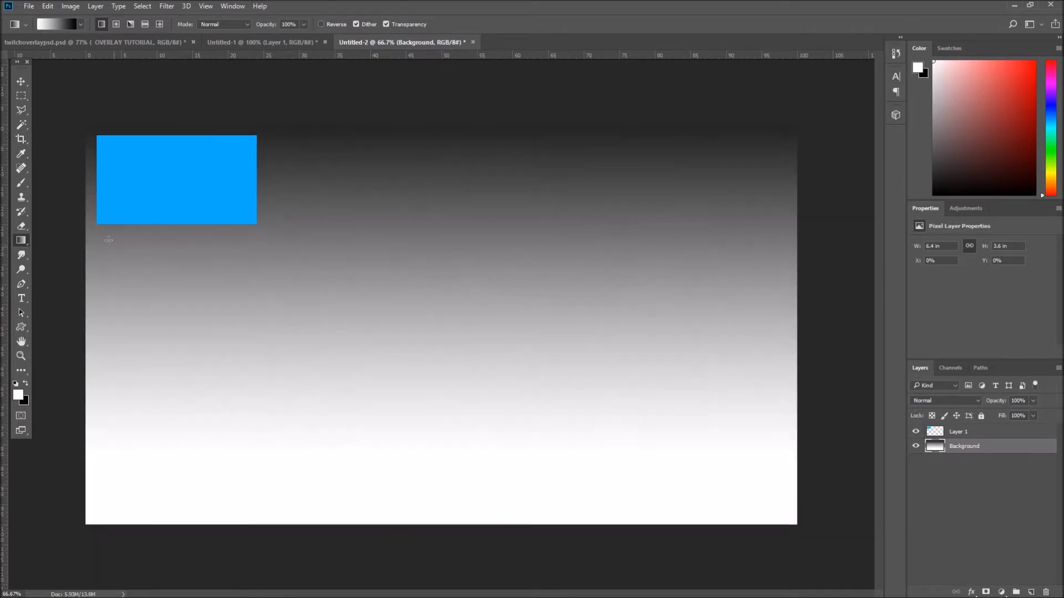
Step: Move the blue rectangle on Layer 1 to about 35% X and 33% Y, near the canvas centre
left_click(21, 95)
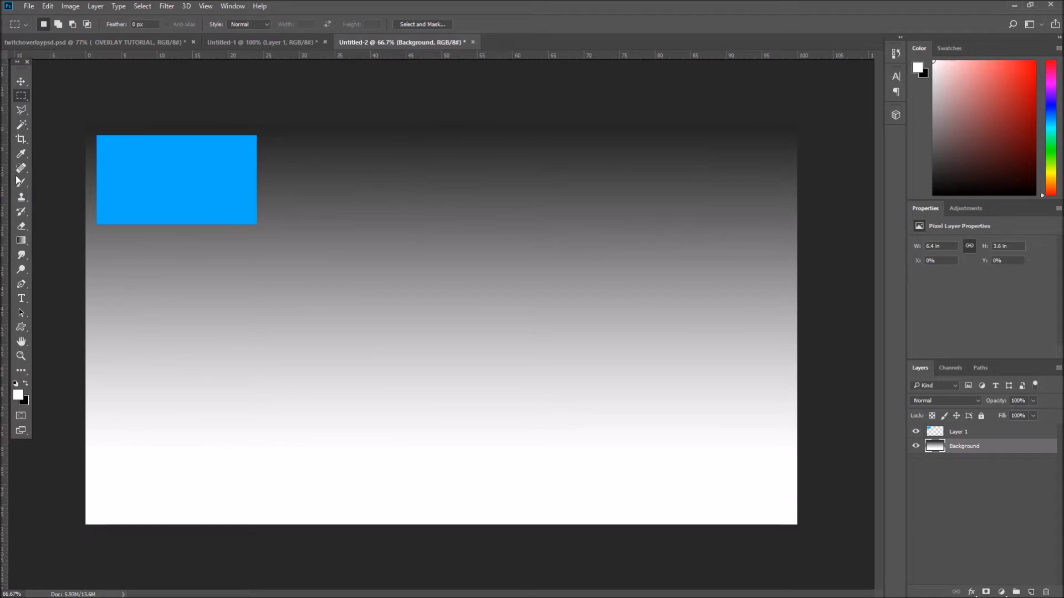
left_click(21, 81)
mouse_move(179, 195)
left_mouse_down()
mouse_move(302, 257)
mouse_move(181, 194)
left_mouse_up()
left_click(974, 435)
left_click_drag(104, 143, 347, 272)
left_click_drag(433, 328, 423, 320)
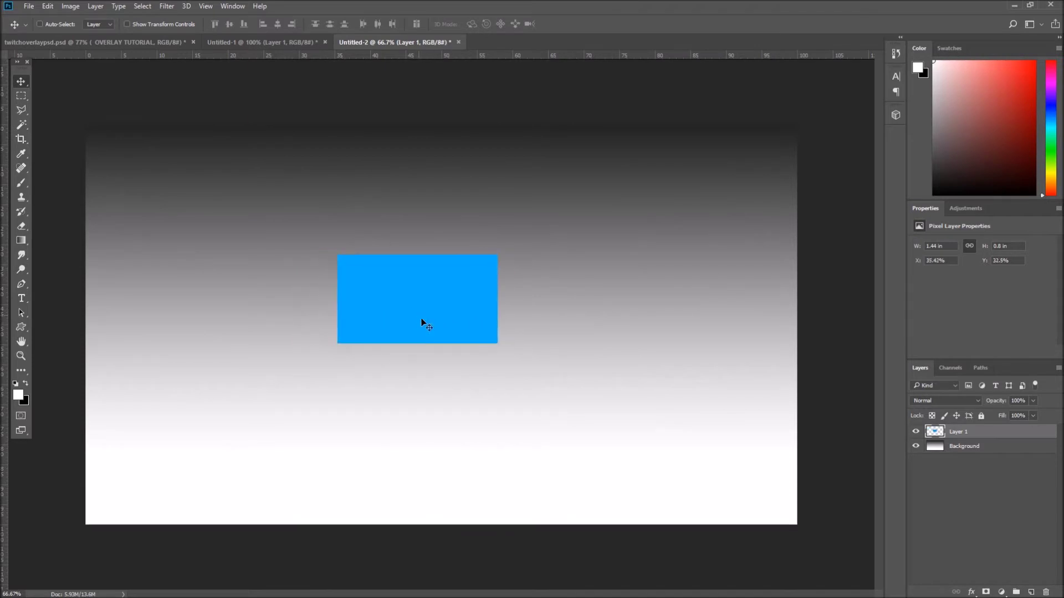
Step: Select the rectangle's outline, paint it black with the Brush tool, and drop the rectangle's selection
left_click(935, 432, "ctrl")
key("b")
key("x")
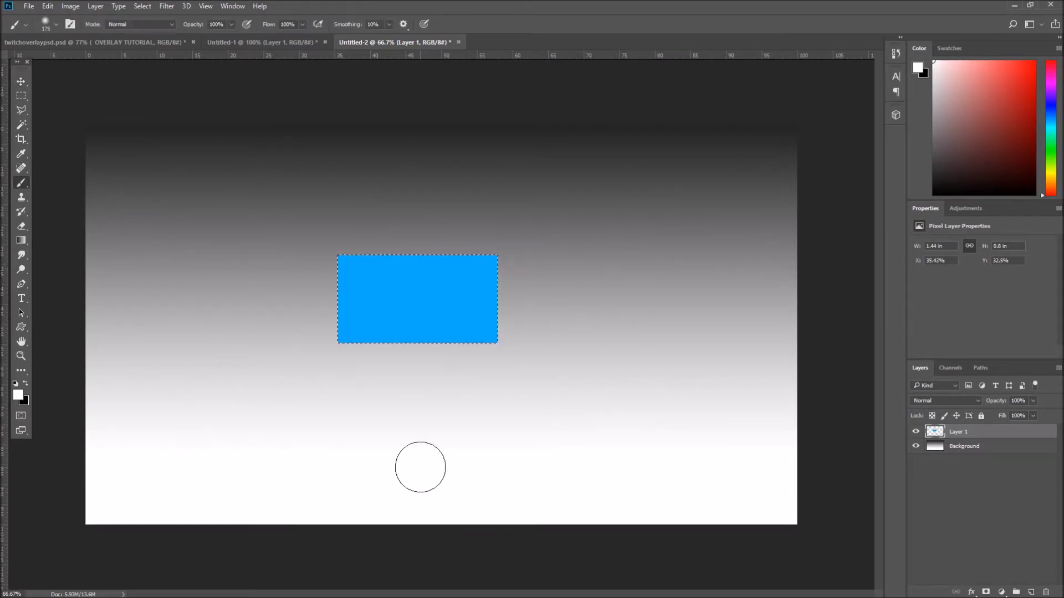
mouse_move(277, 311)
left_mouse_down()
mouse_move(294, 291)
mouse_move(570, 299)
mouse_move(328, 359)
mouse_move(375, 268)
left_mouse_up()
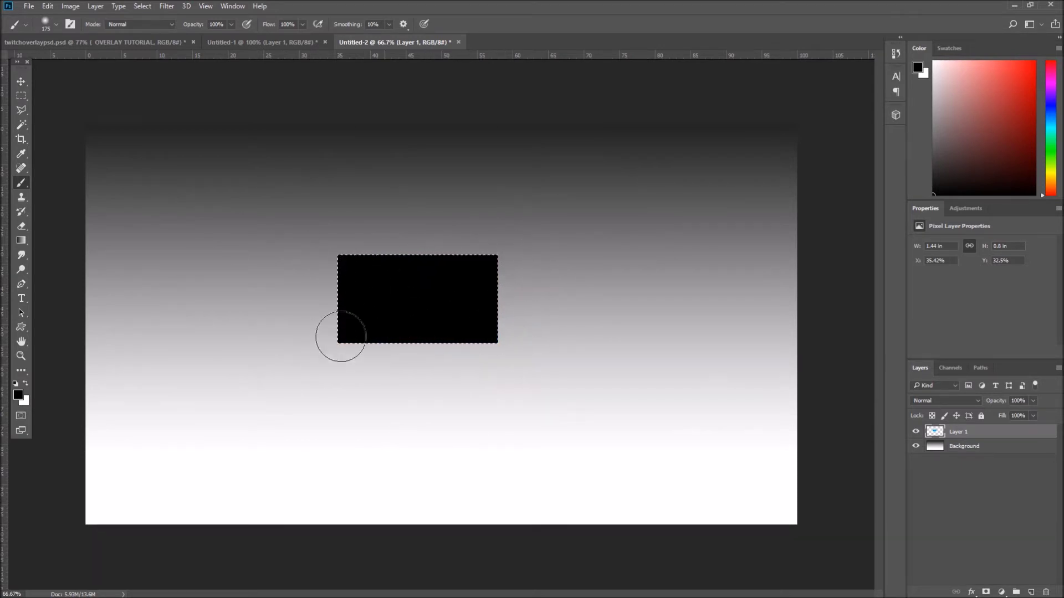
left_click(26, 97)
left_click(215, 174)
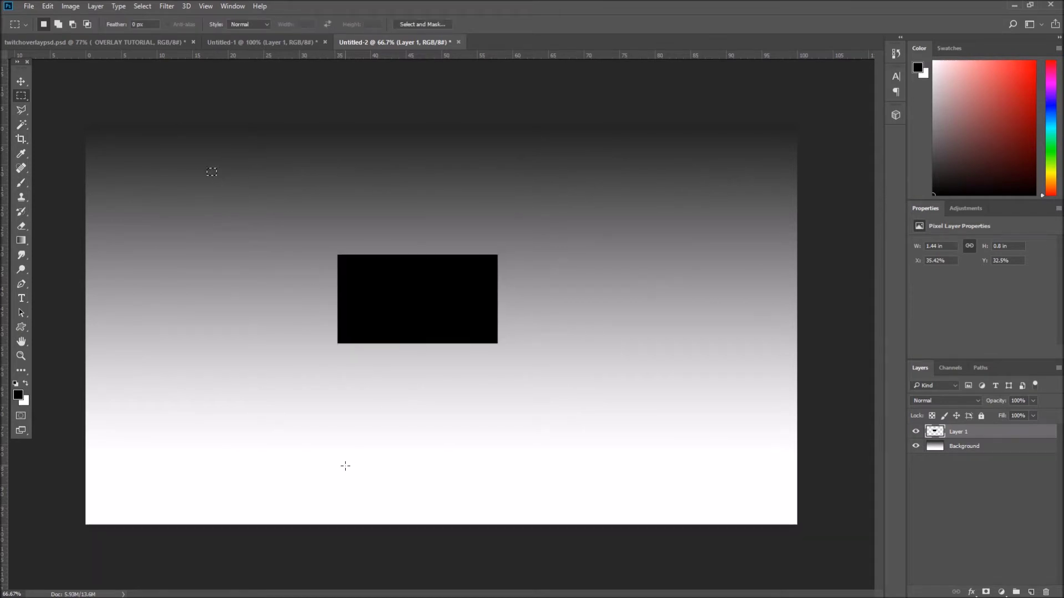
Step: Review the finished overlay in twitchoverlaypsd.psd for reference and return to the 1920 x 1080 px document
left_click(97, 41)
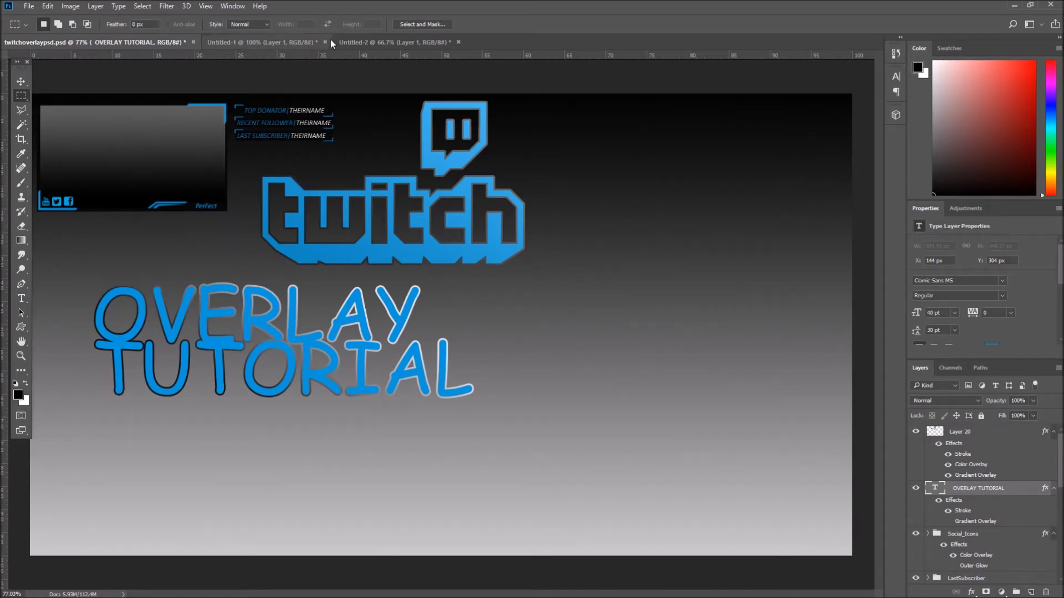
left_click(390, 41)
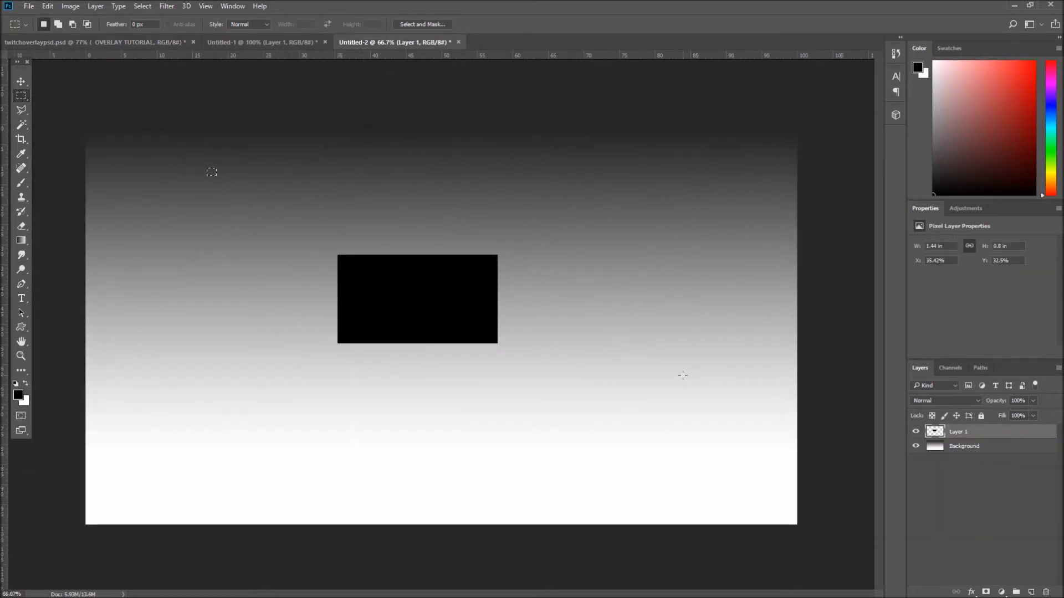
double_click(1012, 439)
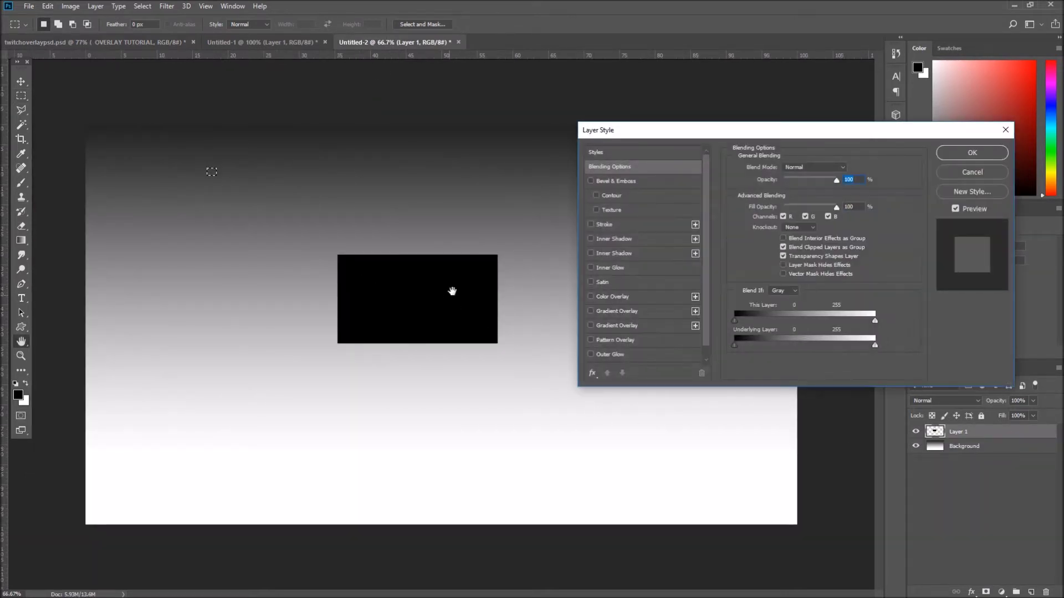
left_click(973, 173)
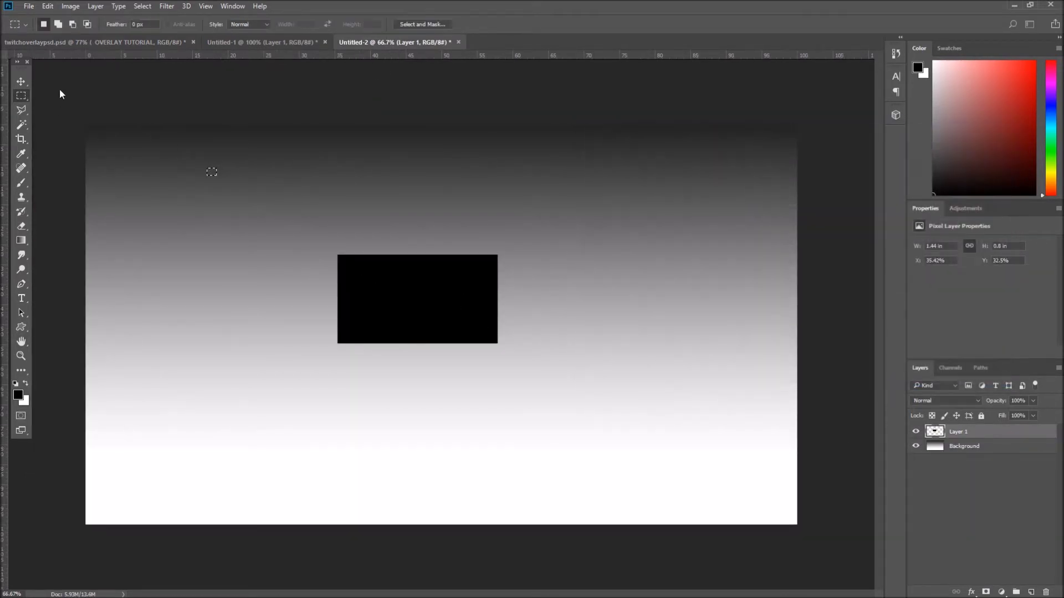
Step: Add a diagonal-stripe Pattern Overlay at 5% opacity and 93% scale to the black rectangle on Layer 1
left_click(102, 99)
left_click(523, 227)
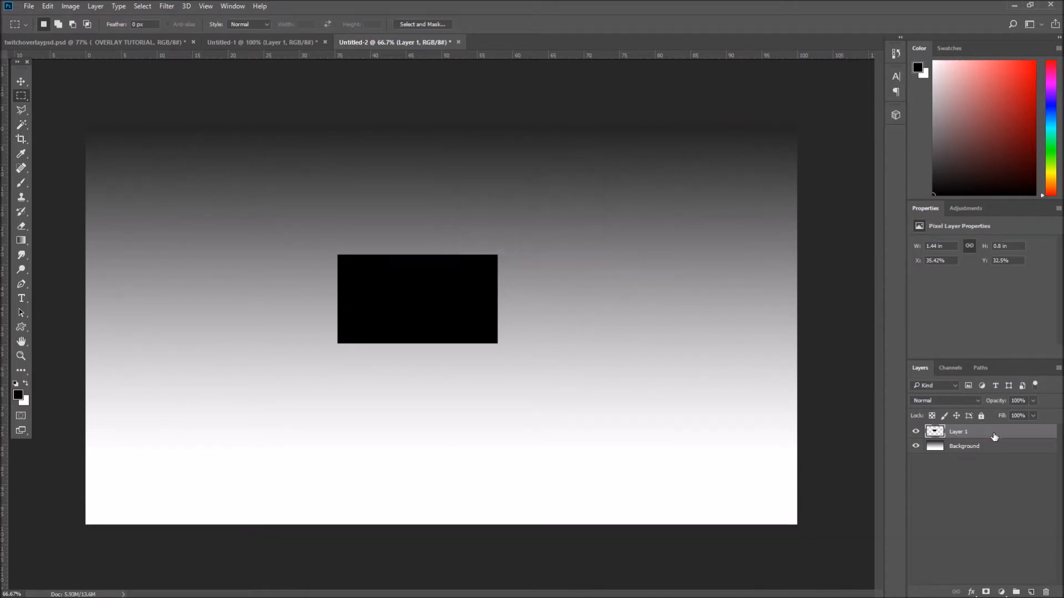
left_click(615, 341)
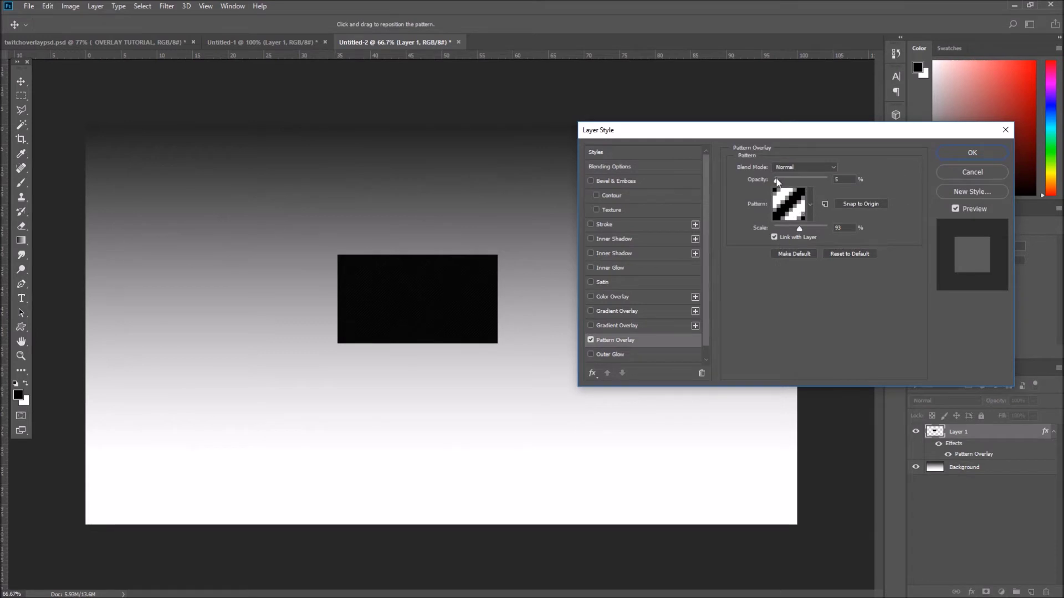
left_click_drag(842, 182, 809, 183)
left_click(810, 204)
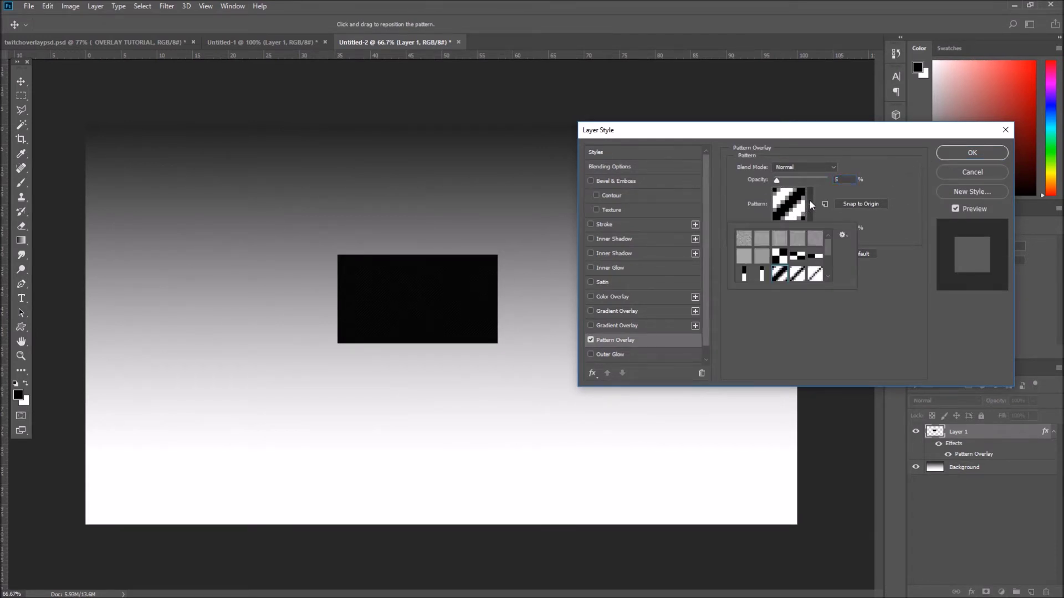
left_click(843, 237)
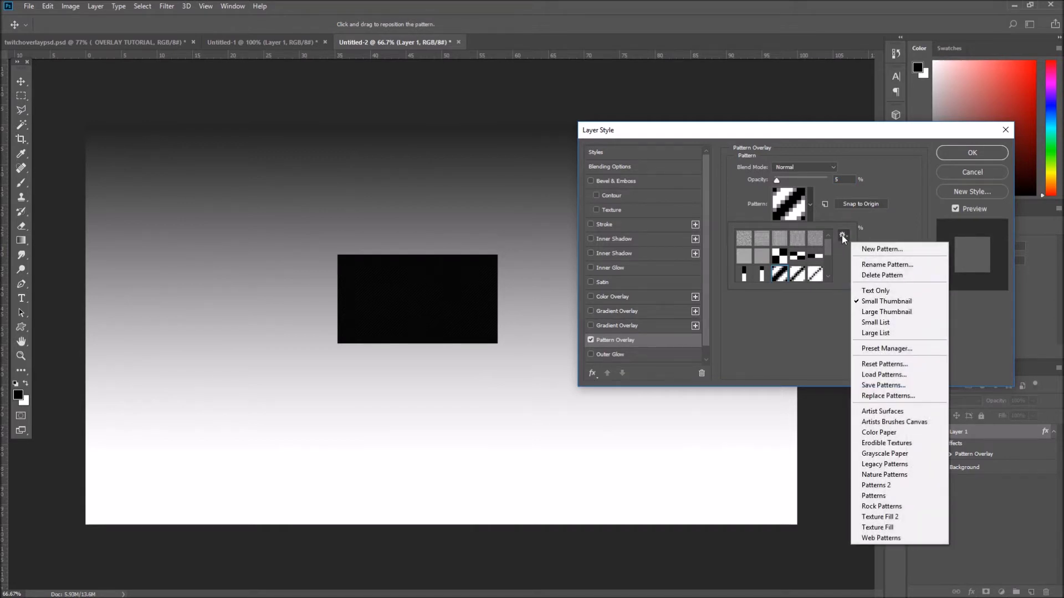
left_click(877, 180)
left_click(972, 153)
key("m")
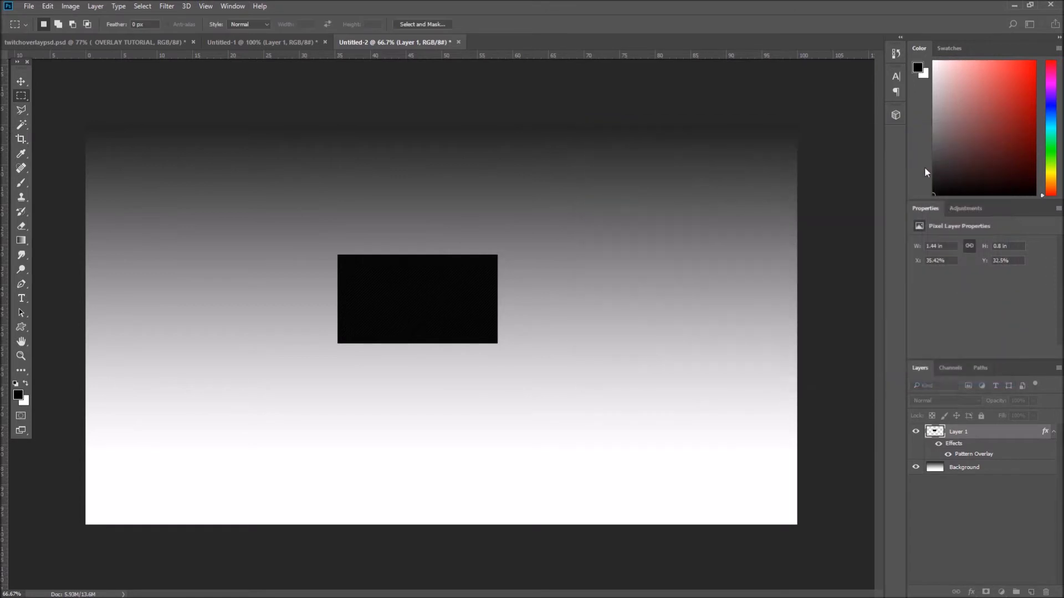
Step: Move the black rectangle to about 39% X and 34% Y and create an empty layer above it
left_click(21, 81)
left_click_drag(392, 314, 416, 319)
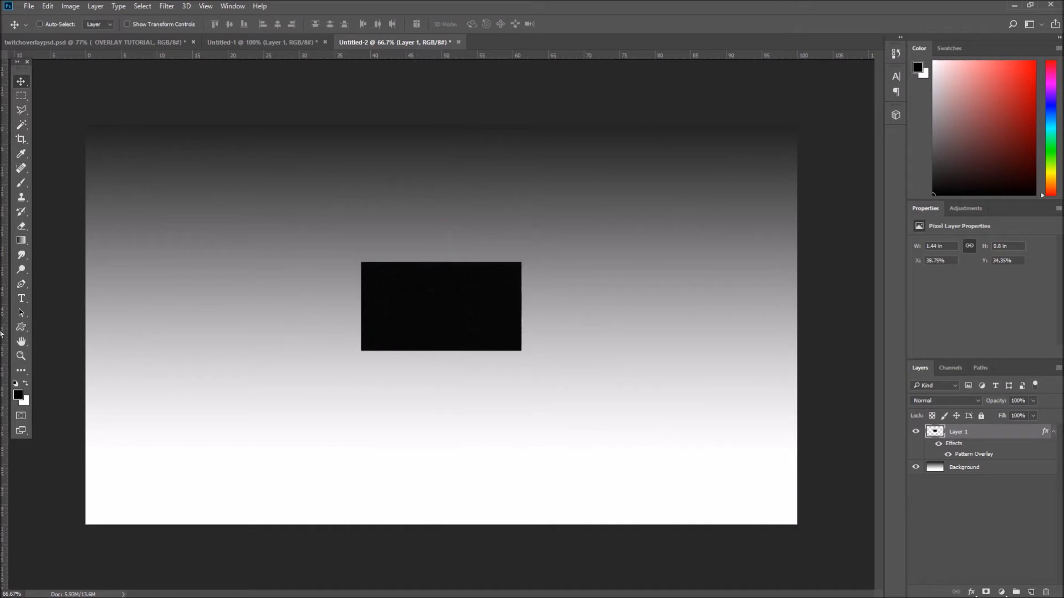
left_click(22, 356)
left_click(1028, 592)
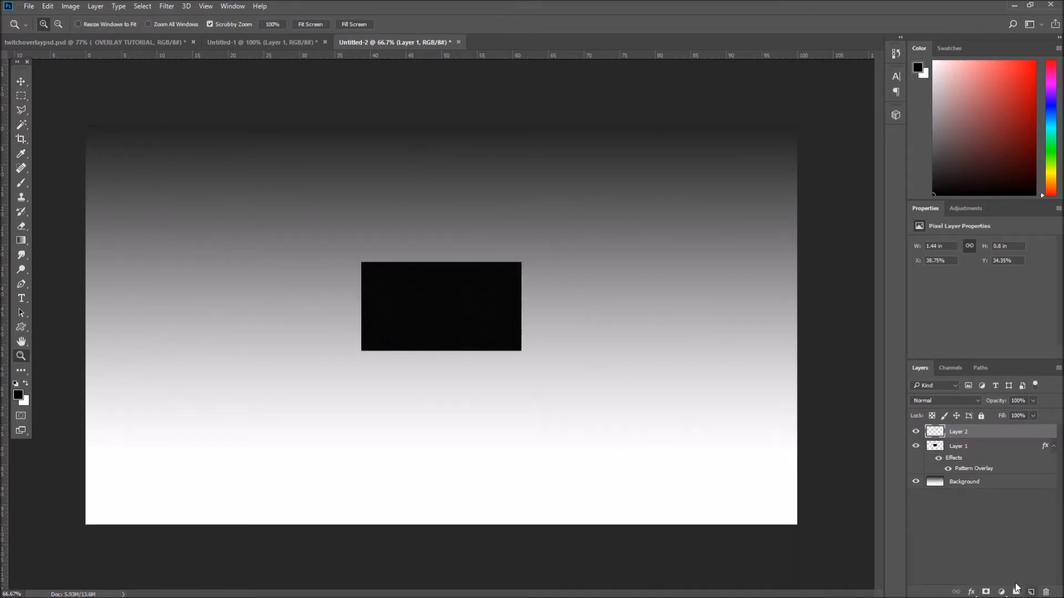
Step: Draw a closed L-shaped Pen path with angled ends around the outside of the rectangle's top-left corner
left_click(324, 274)
left_click(405, 271)
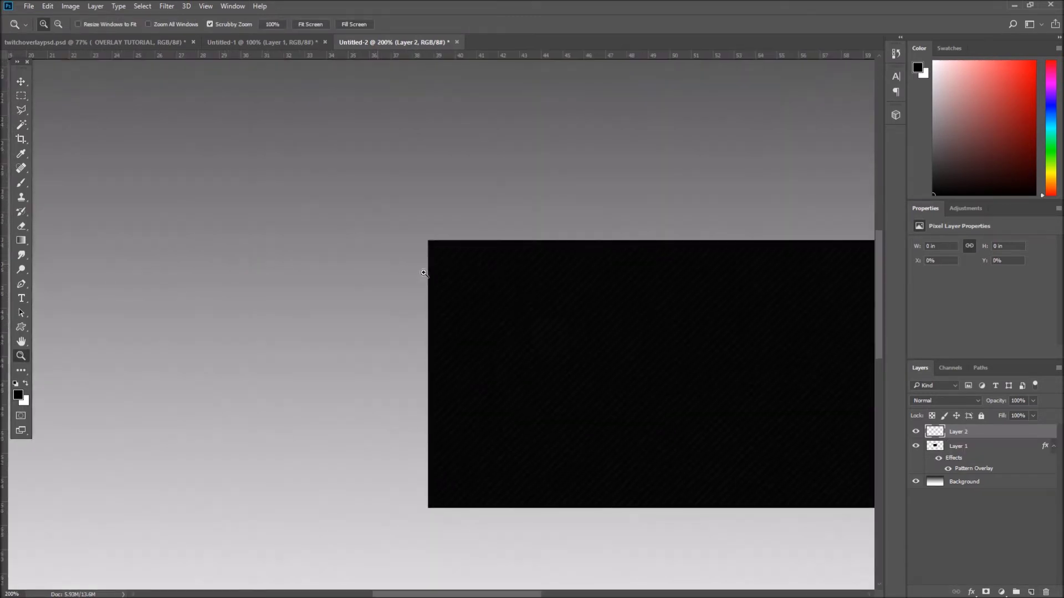
left_click(405, 270)
scroll(631, 308, "up", 1)
left_click_drag(448, 594, 466, 595)
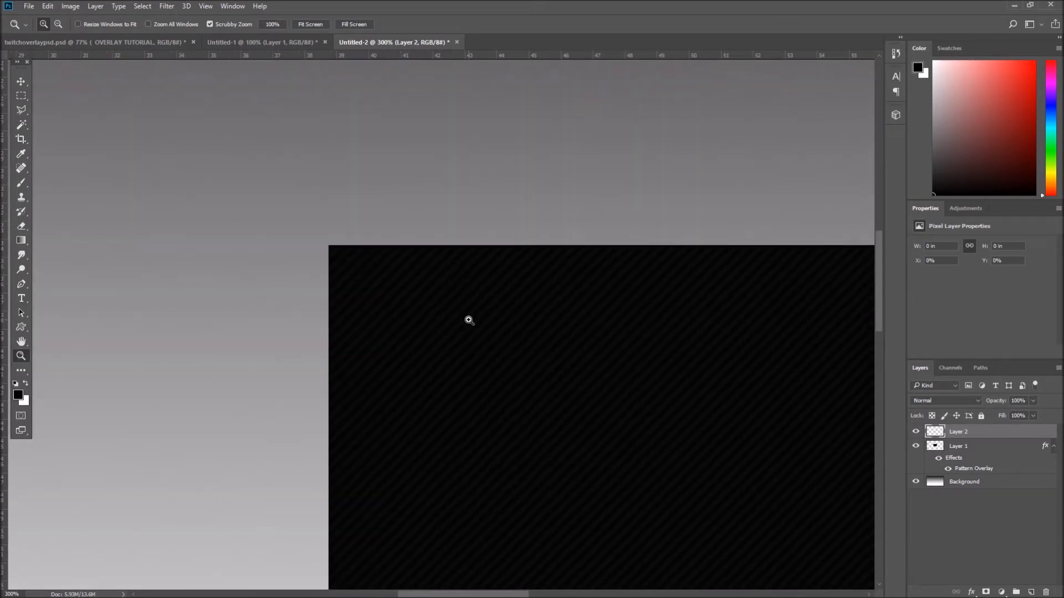
key("p")
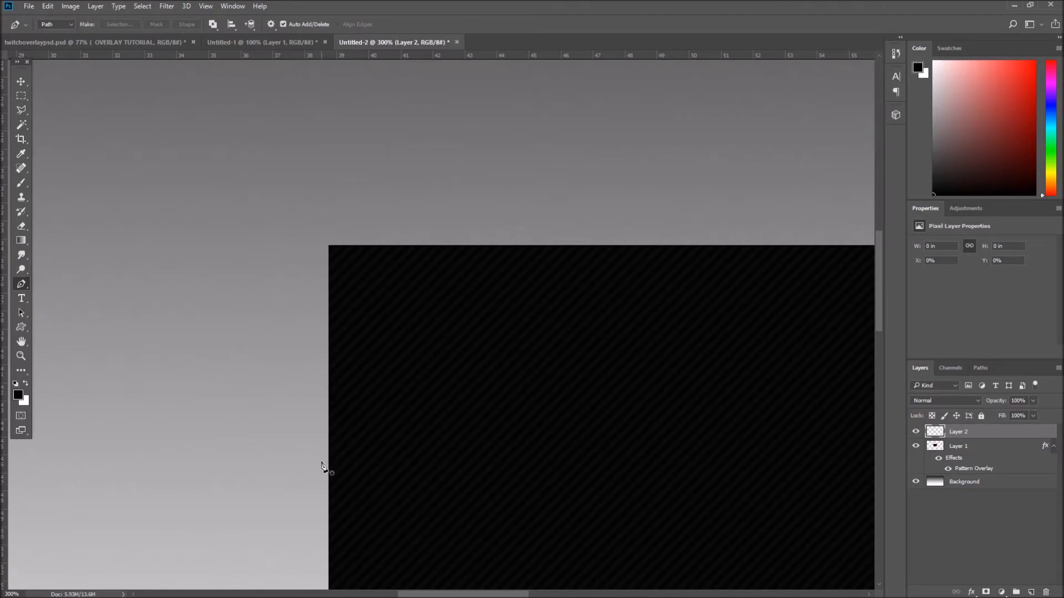
left_click(328, 478)
left_click(302, 212, "shift")
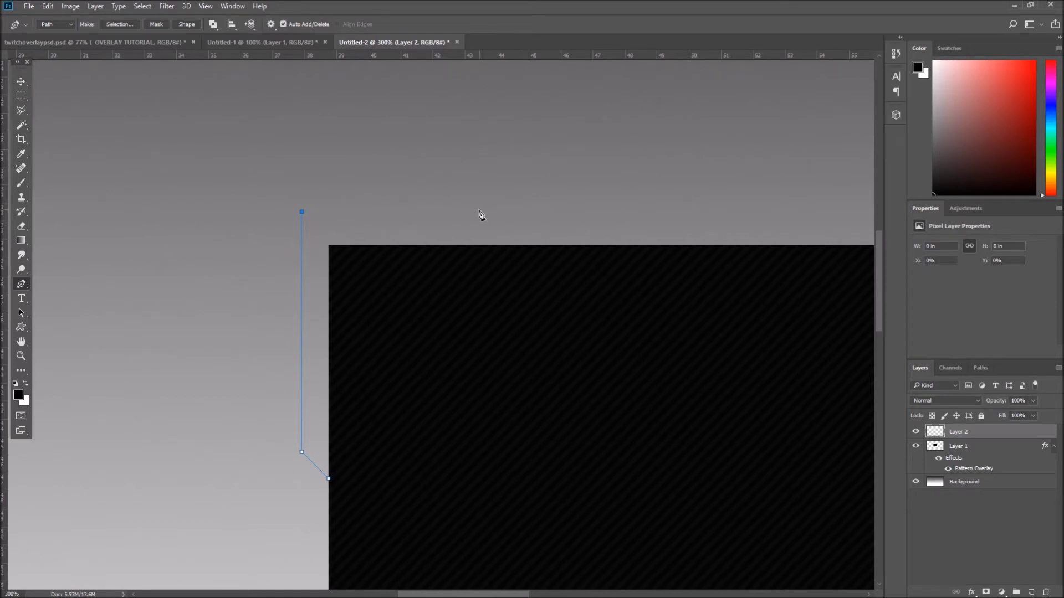
left_click(735, 212)
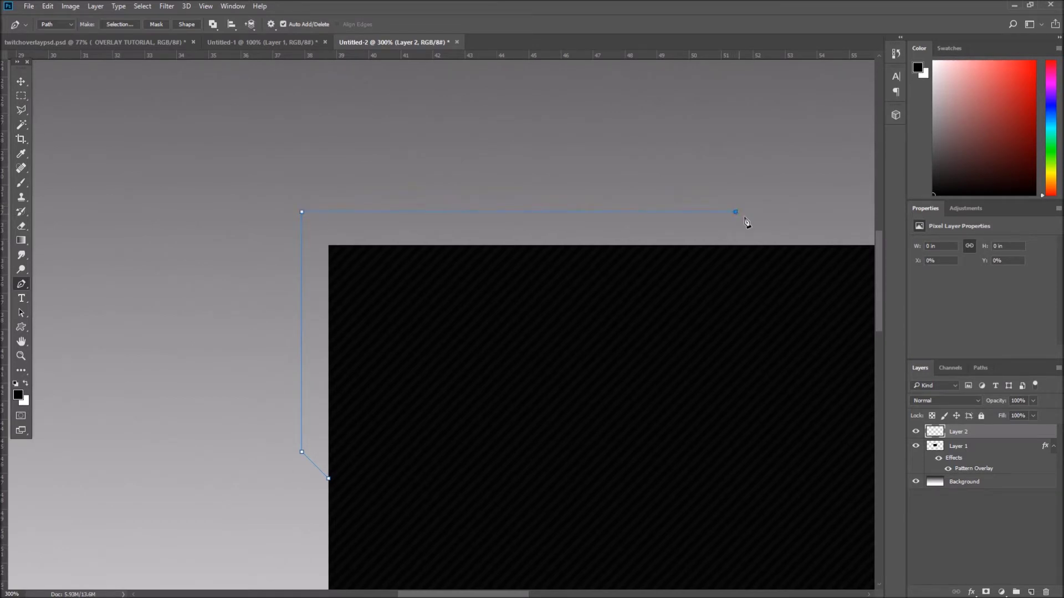
left_click(769, 245)
left_click(329, 480)
Step: Narrow the L-shaped path by moving its outer anchors inward and create a vector mask from it on Layer 2
left_click_drag(302, 212, 302, 222)
left_click_drag(304, 224, 307, 224)
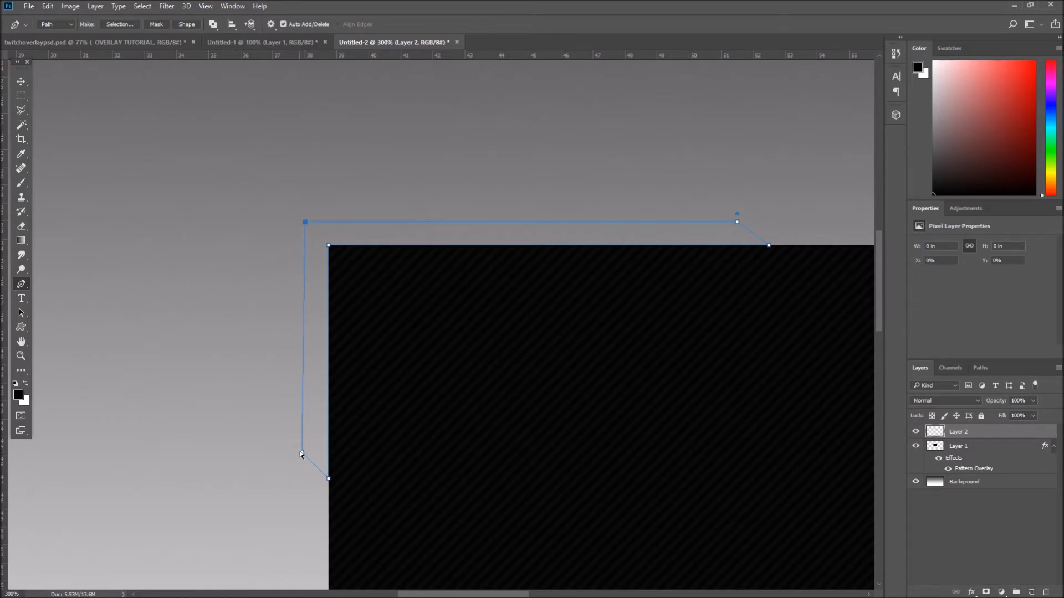
left_click_drag(302, 452, 305, 452)
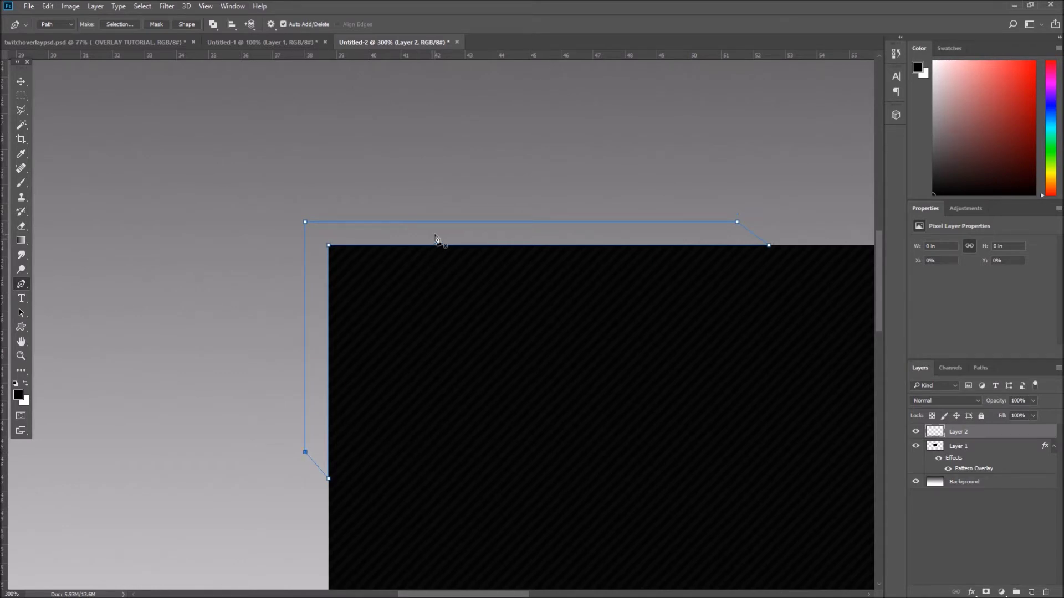
right_click(436, 238)
left_click(492, 244)
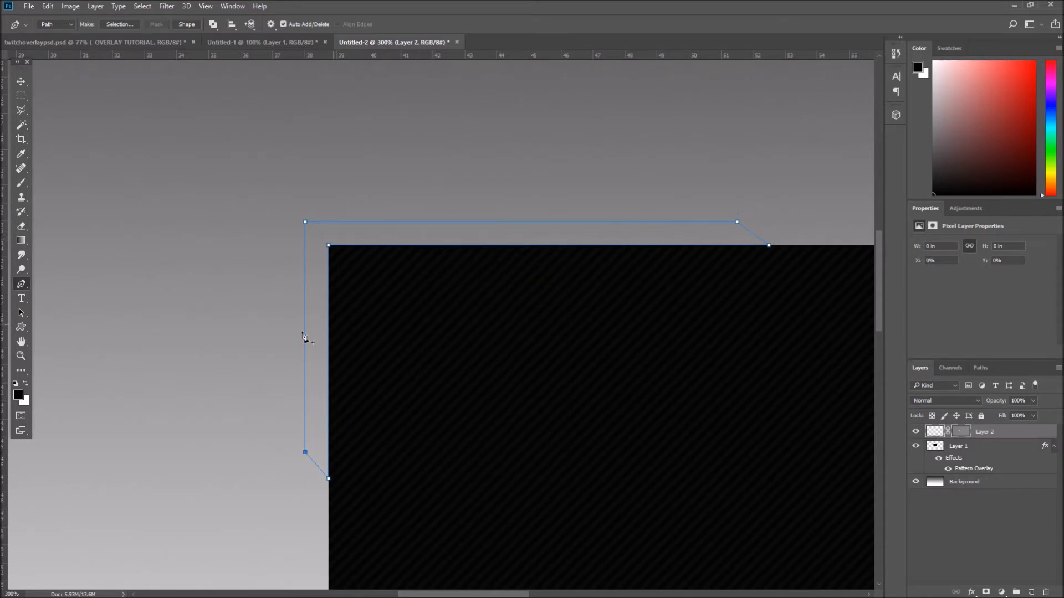
Step: Set the foreground colour to ff1200 and brush it over the masked L-shape on Layer 2
left_click(20, 395)
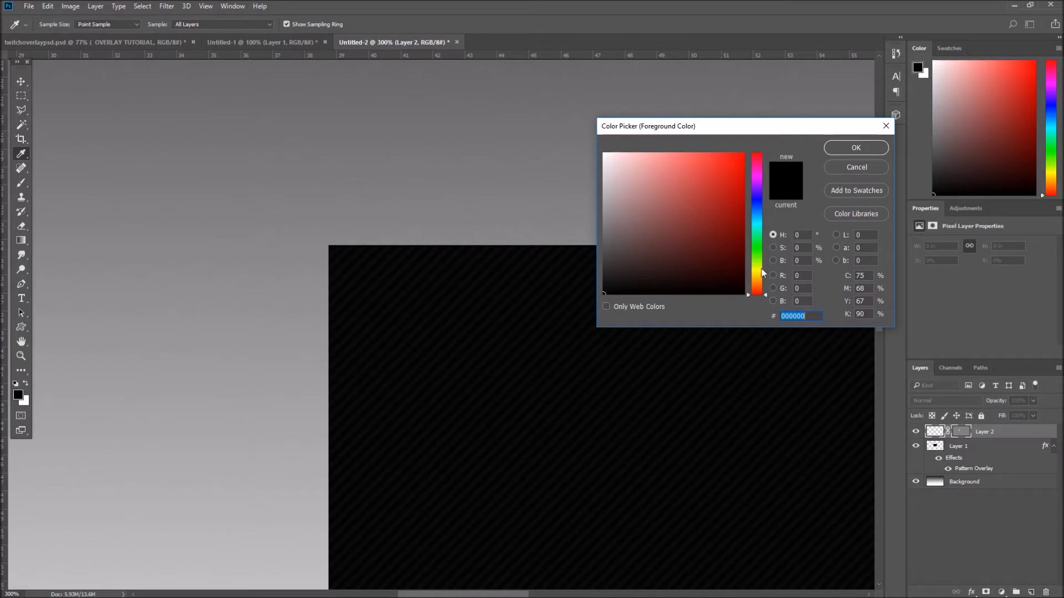
left_click(755, 293)
left_click(742, 155)
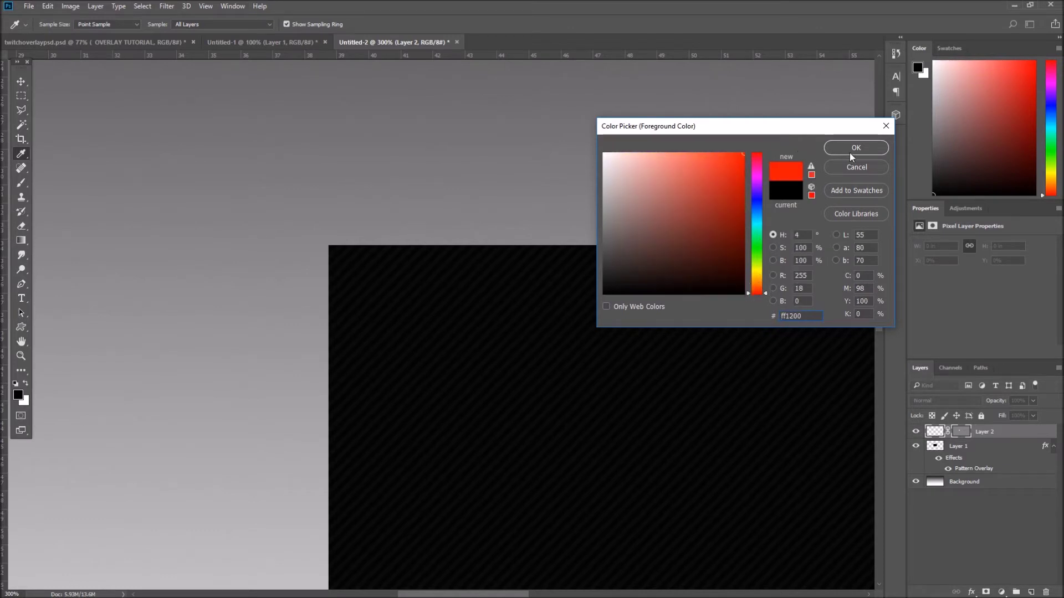
left_click(855, 148)
key("p")
key("b")
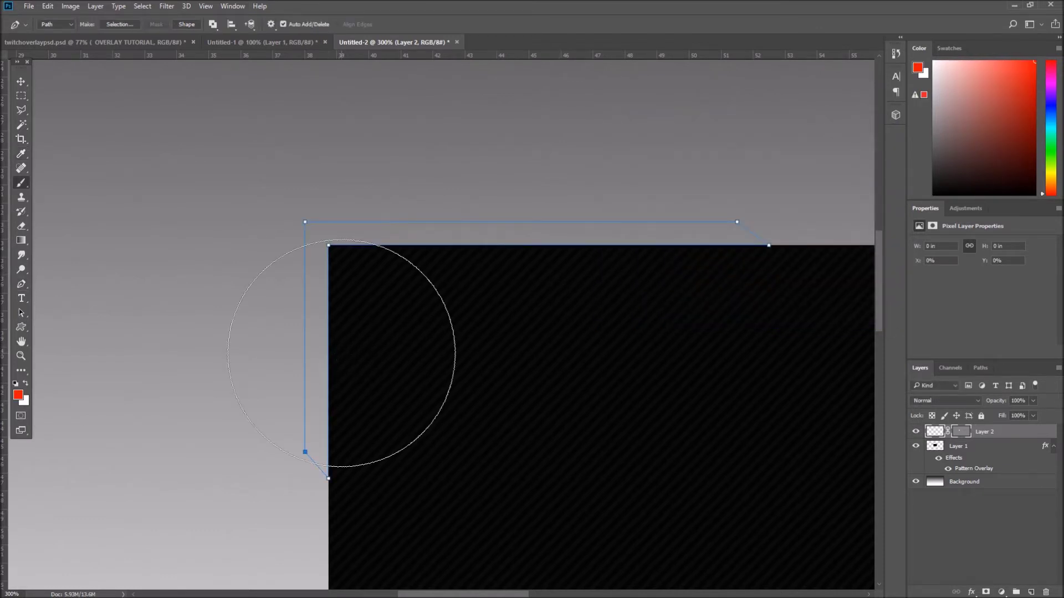
key("ctrl+Return")
mouse_move(307, 404)
left_mouse_down()
mouse_move(329, 220)
mouse_move(450, 241)
mouse_move(784, 226)
left_mouse_up()
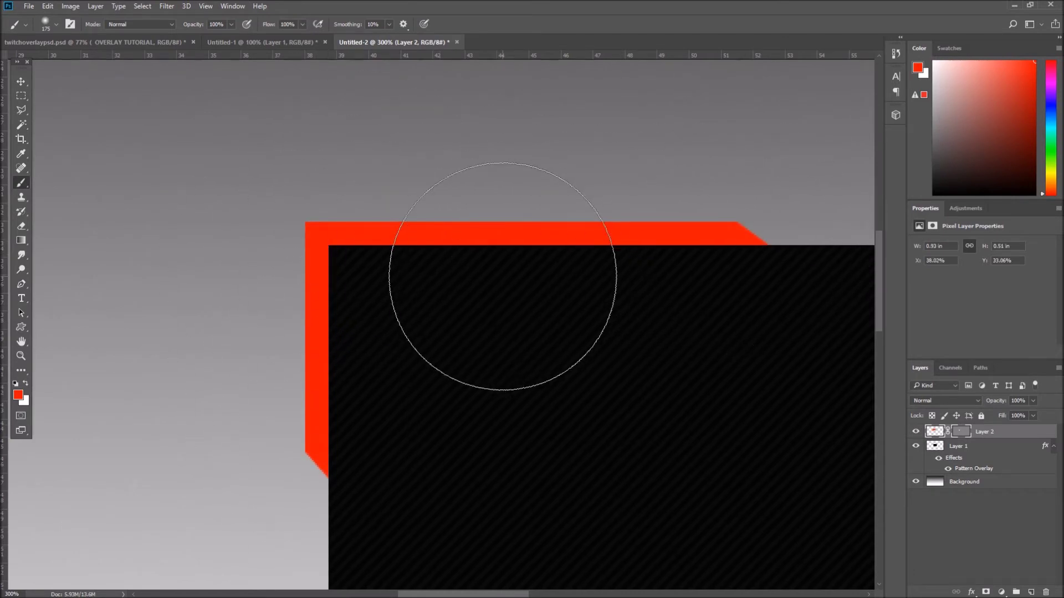
Step: Shorten the red corner accent's horizontal arm to about 0.76 in wide by moving its end anchors, keeping the angled end
key("ctrl+minus")
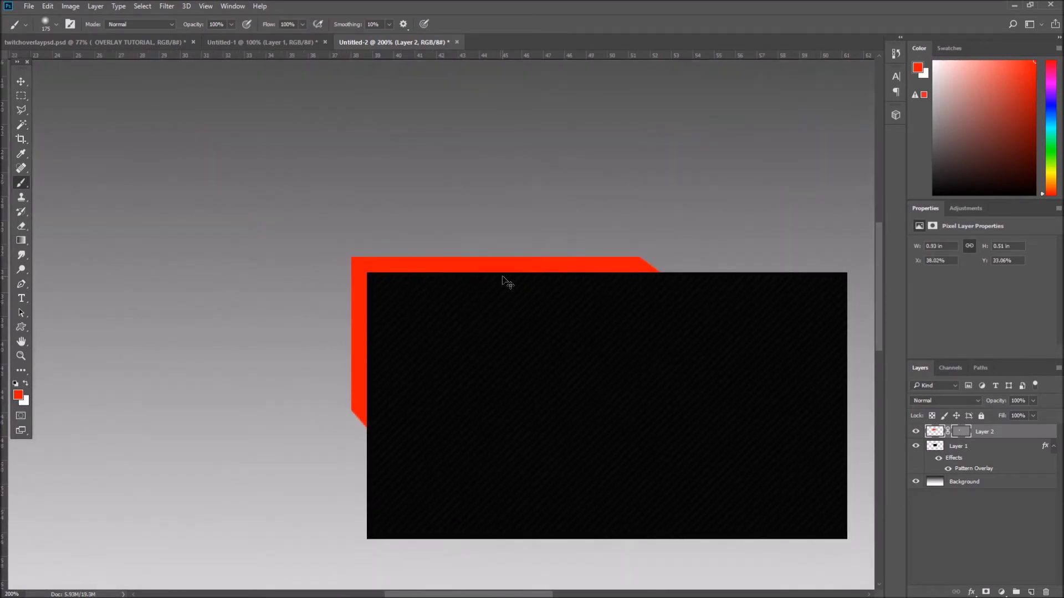
key("ctrl+minus")
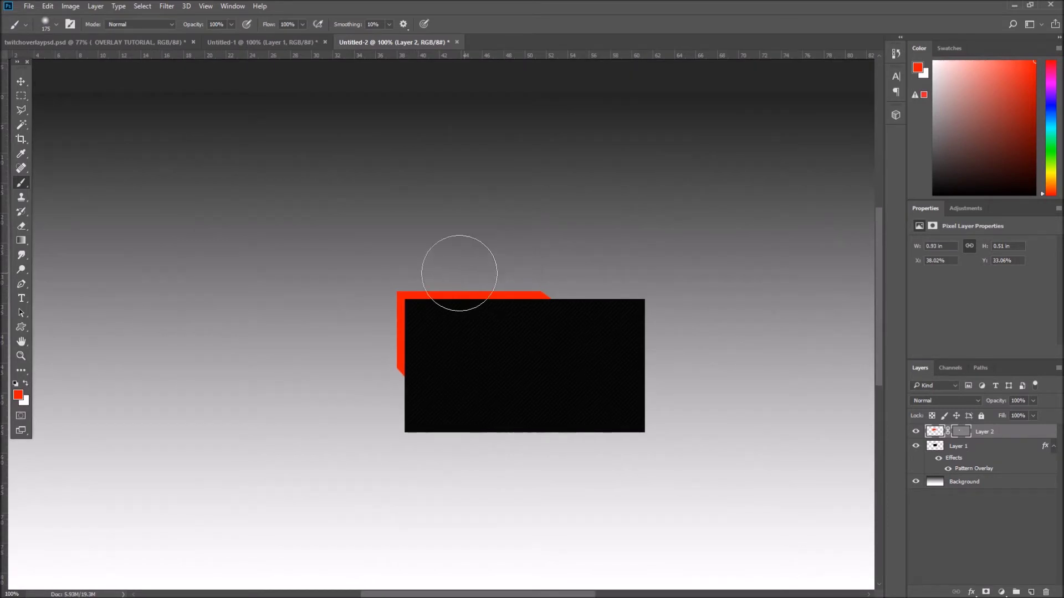
left_click(131, 39)
left_click(381, 43)
key("ctrl+plus")
key("ctrl+plus")
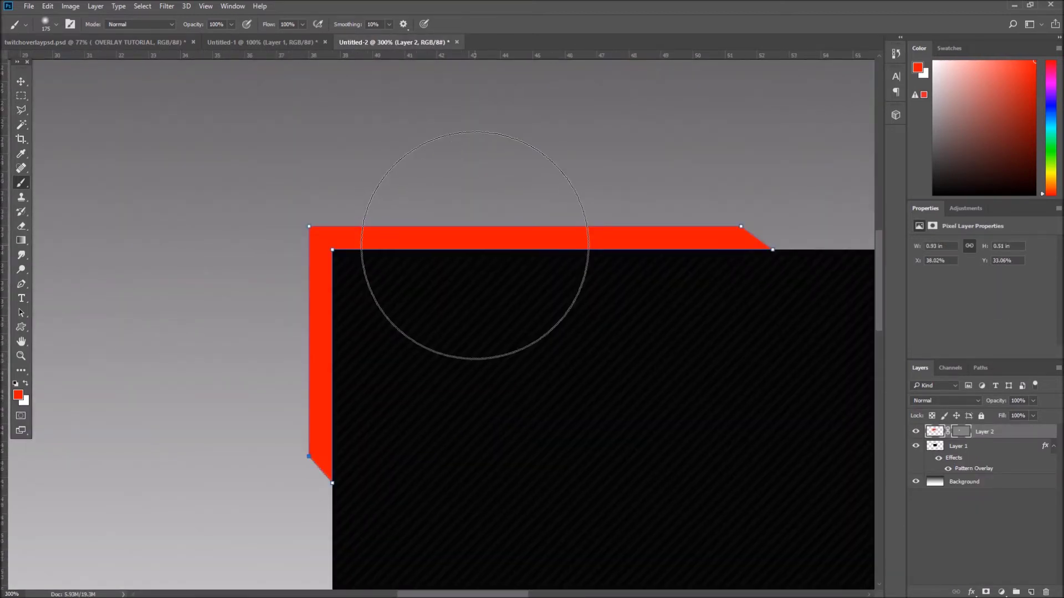
key("p")
left_click_drag(775, 254, 662, 227)
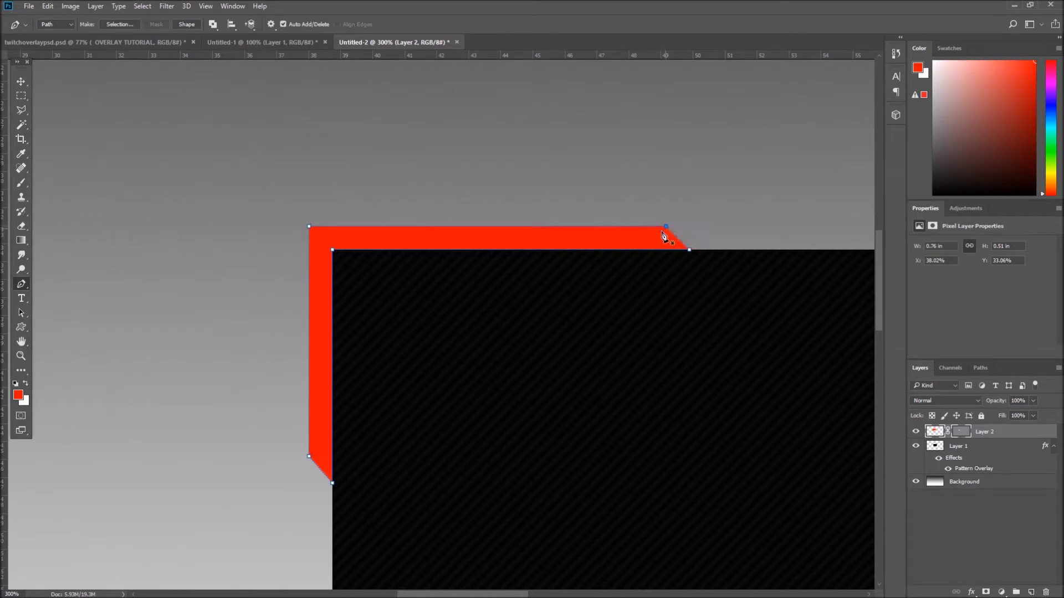
Step: Shorten the red corner accent's vertical arm to about 0.22 in high by moving its lower anchors up
left_click_drag(332, 483, 331, 336)
left_click_drag(309, 456, 307, 354)
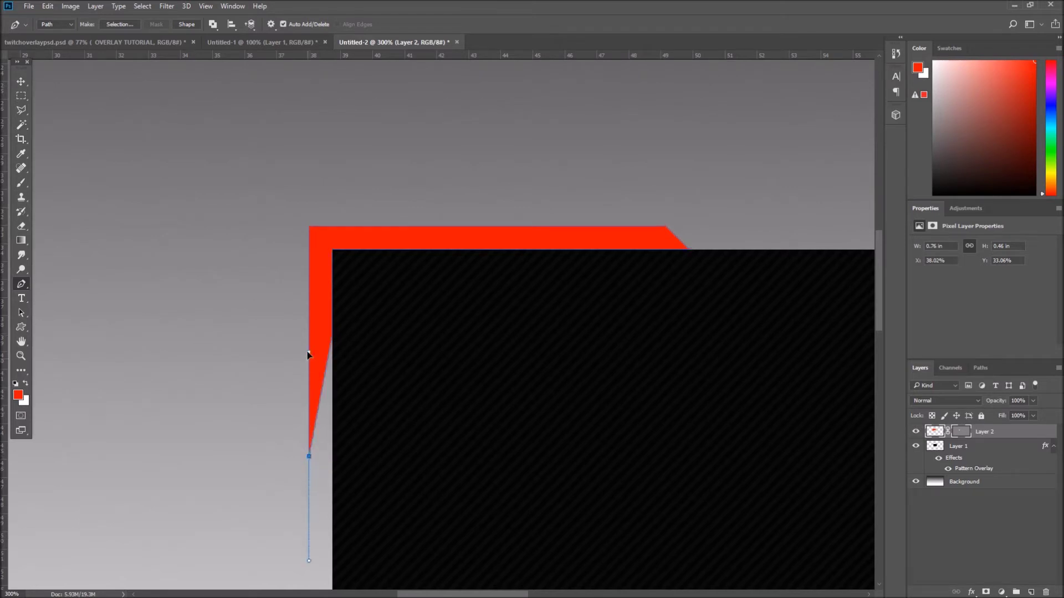
key("alt+z")
key("alt+z")
left_click_drag(307, 311, 308, 311)
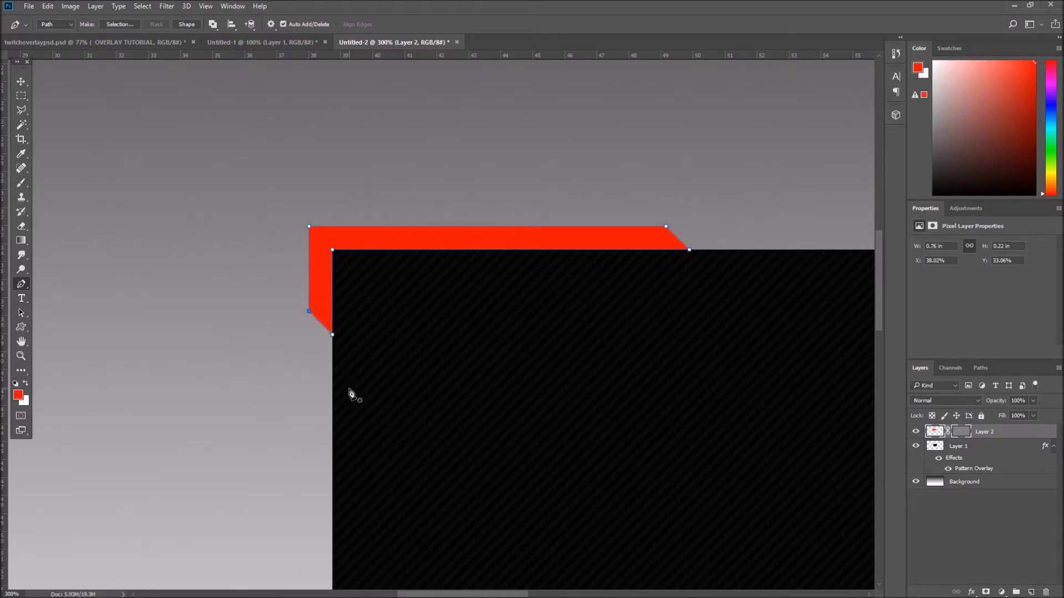
Step: Thin both arms of the red corner accent by moving its outer anchors inward, to about 0.75 x 0.2 in overall
left_click(318, 320, "ctrl")
left_click(309, 227, "ctrl+shift")
left_click_drag(317, 226, 317, 226)
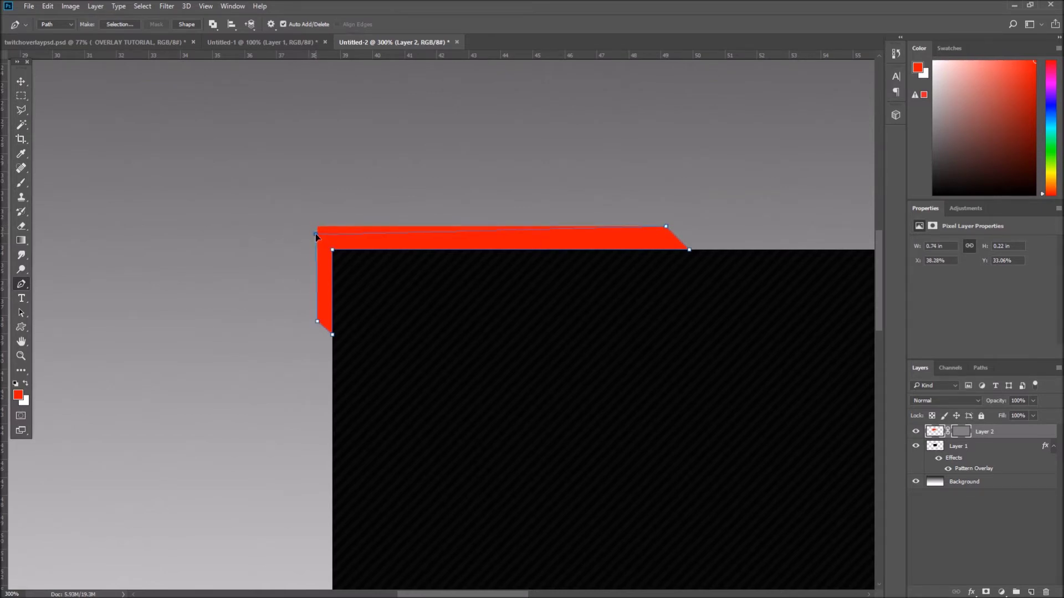
left_click_drag(315, 234, 314, 235)
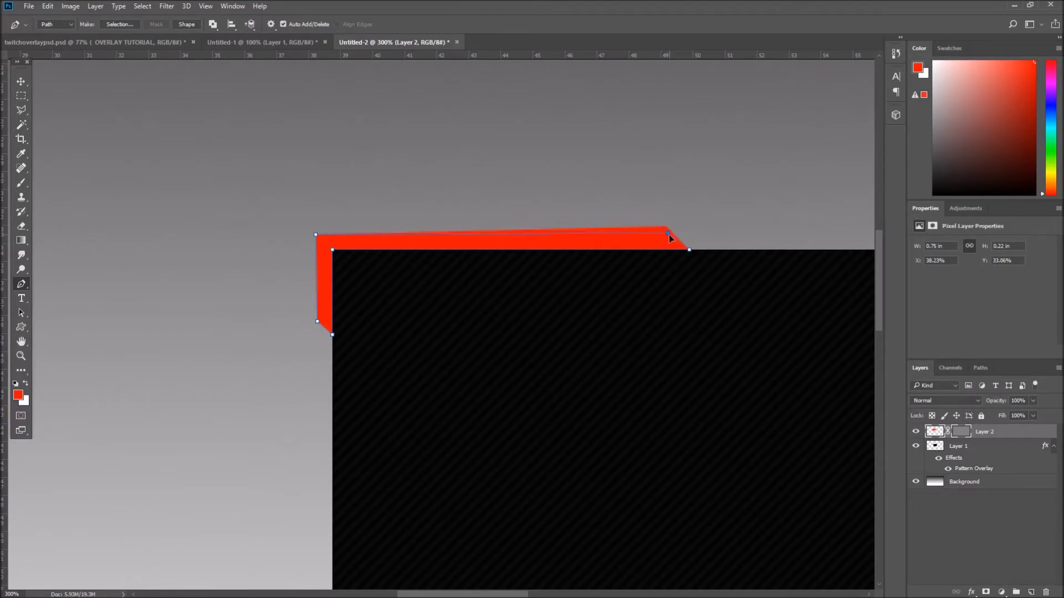
left_click_drag(675, 235, 676, 236)
Step: Examine the red corner accent within the whole canvas and check its edges at 500% magnification
left_click(21, 356)
right_click(394, 301)
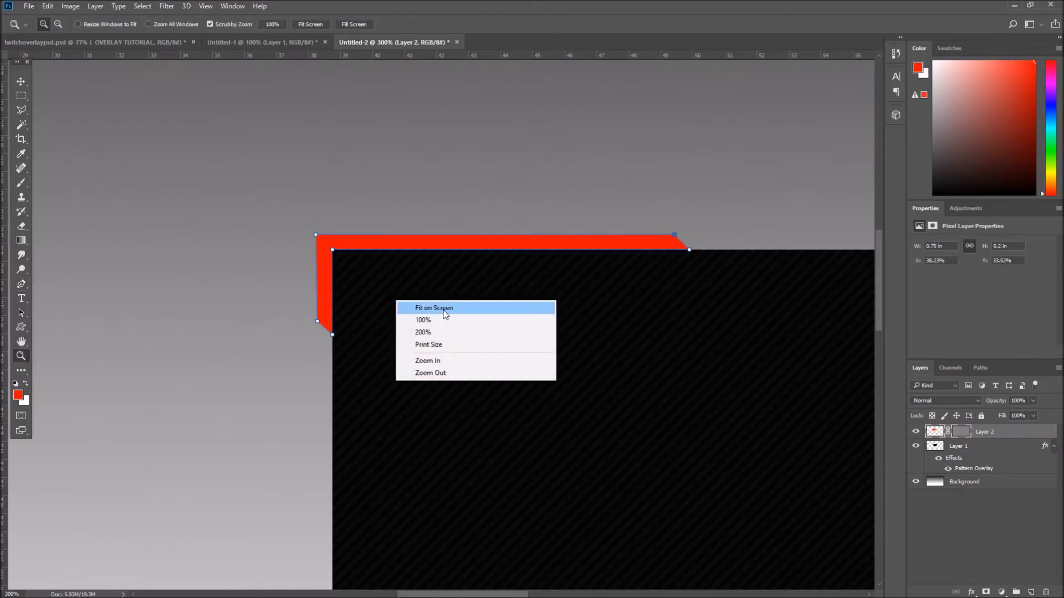
left_click(443, 308)
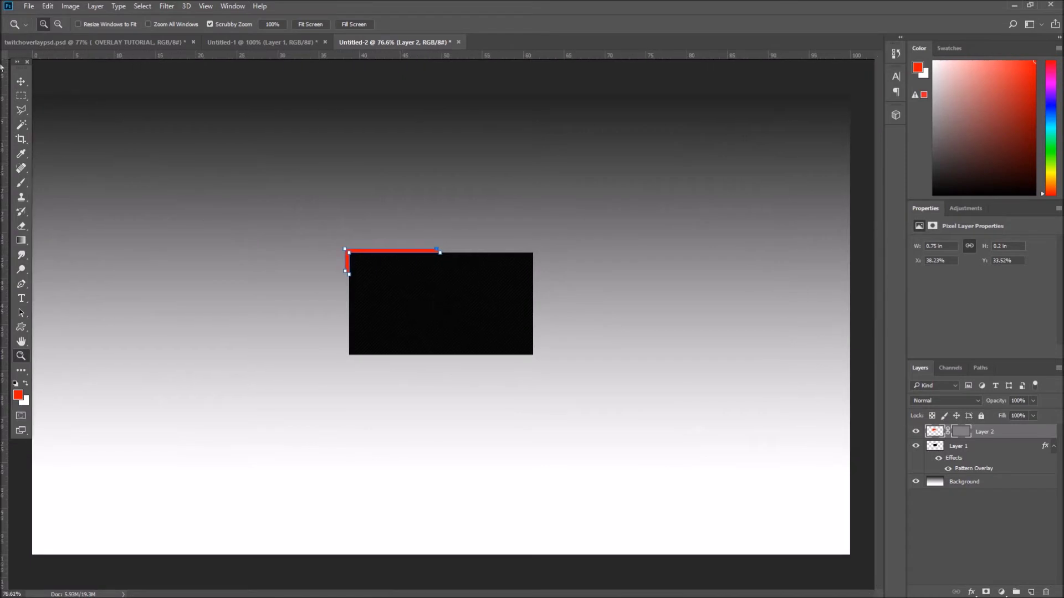
left_click(21, 81)
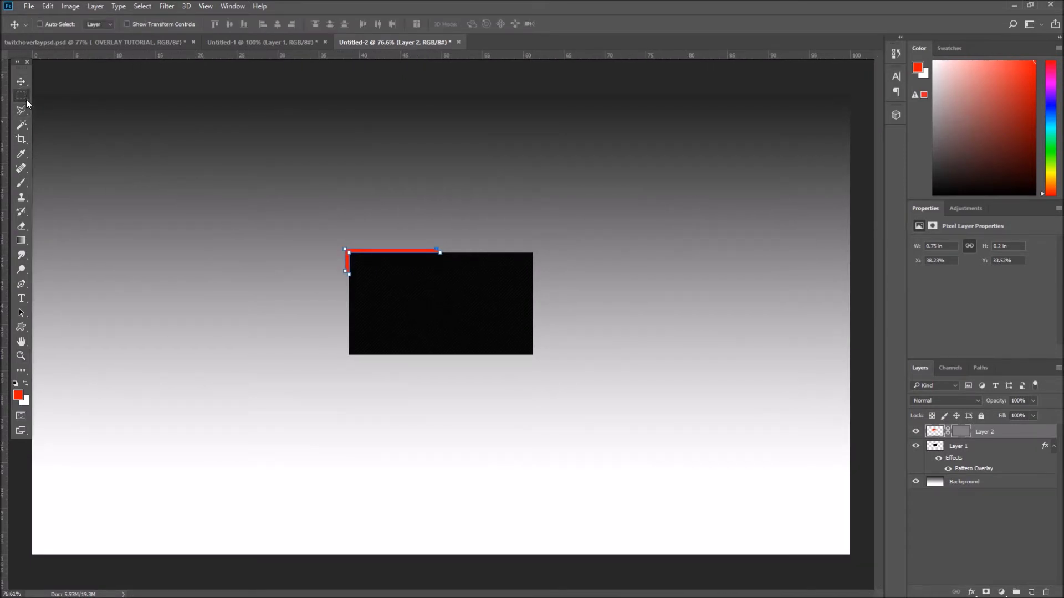
left_click(24, 97)
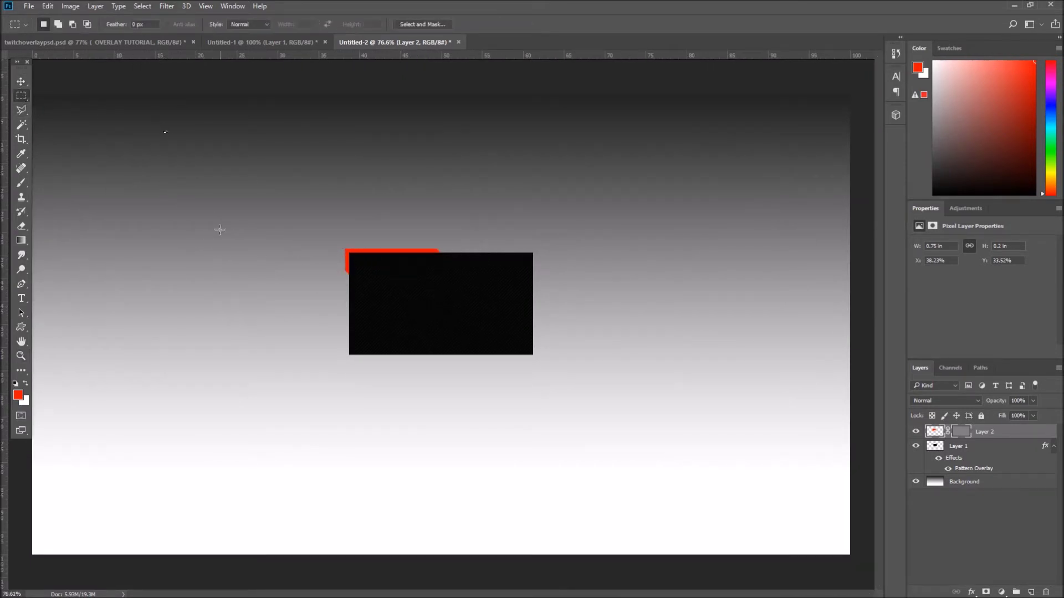
left_click(22, 356)
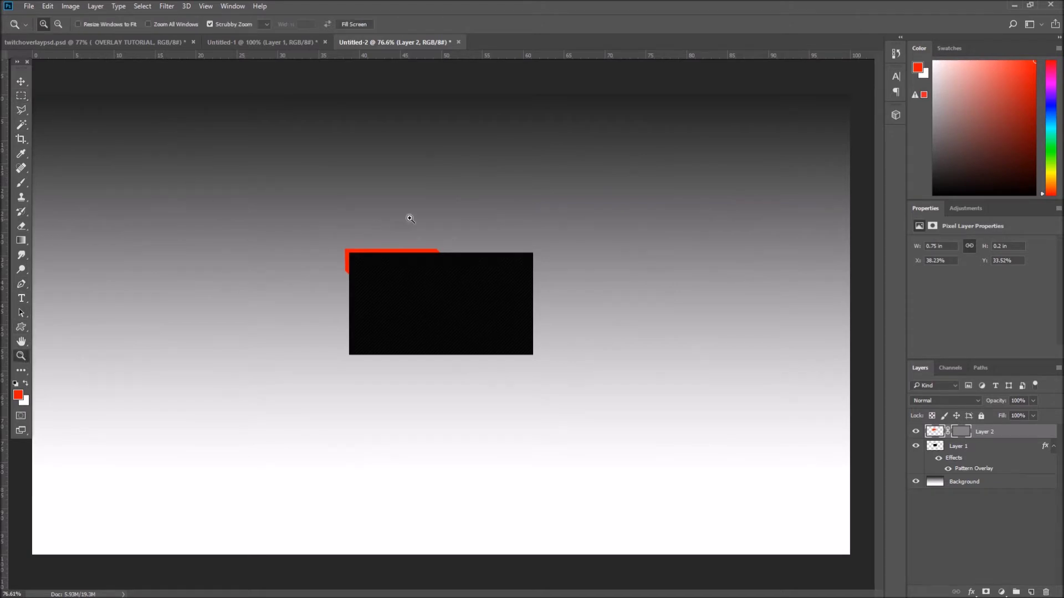
left_click(376, 227)
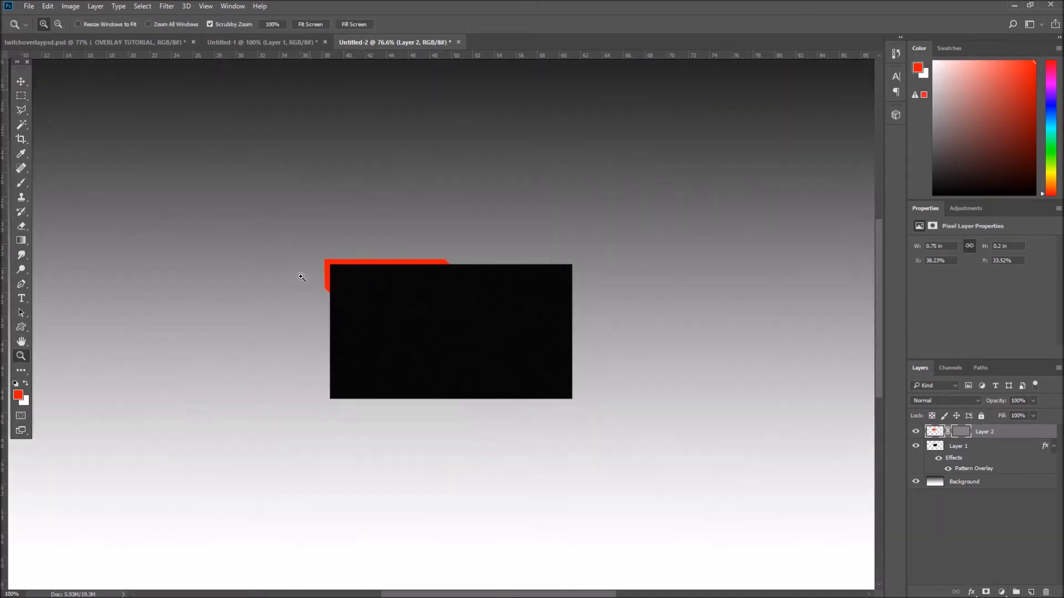
left_click(299, 283)
left_click_drag(303, 294, 656, 375)
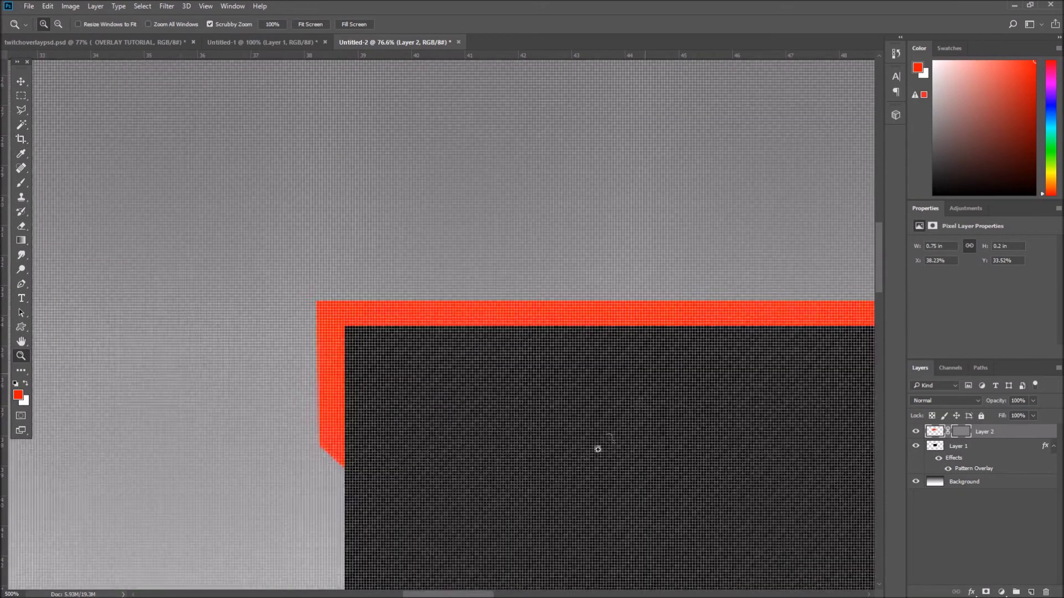
key("ctrl+minus")
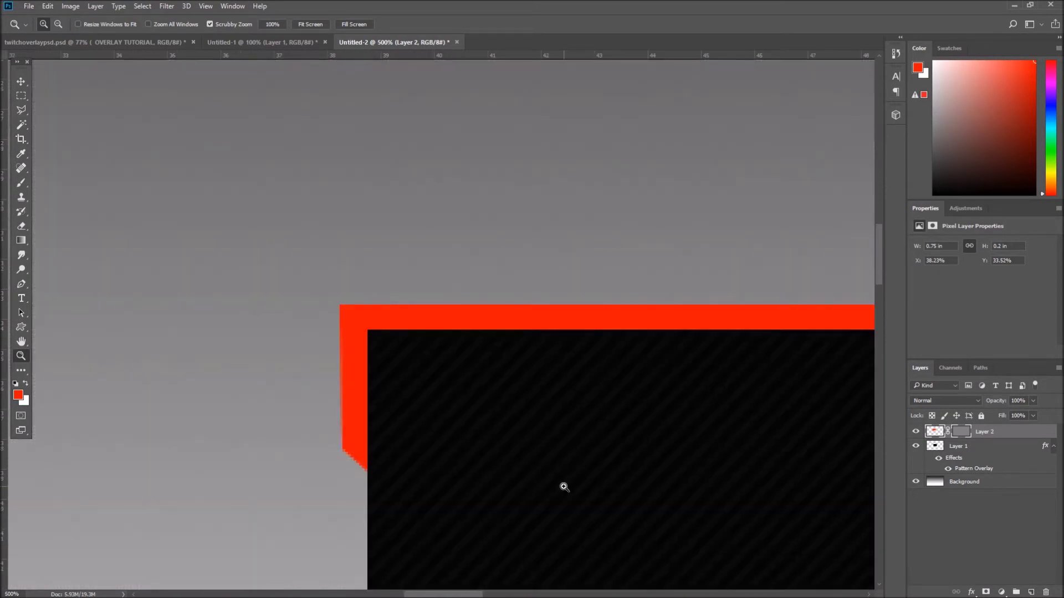
Step: Thin both arms of the red corner accent further by moving its outer corner and upper end anchors inward, to about 0.19 in high overall
left_click_drag(449, 594, 470, 596)
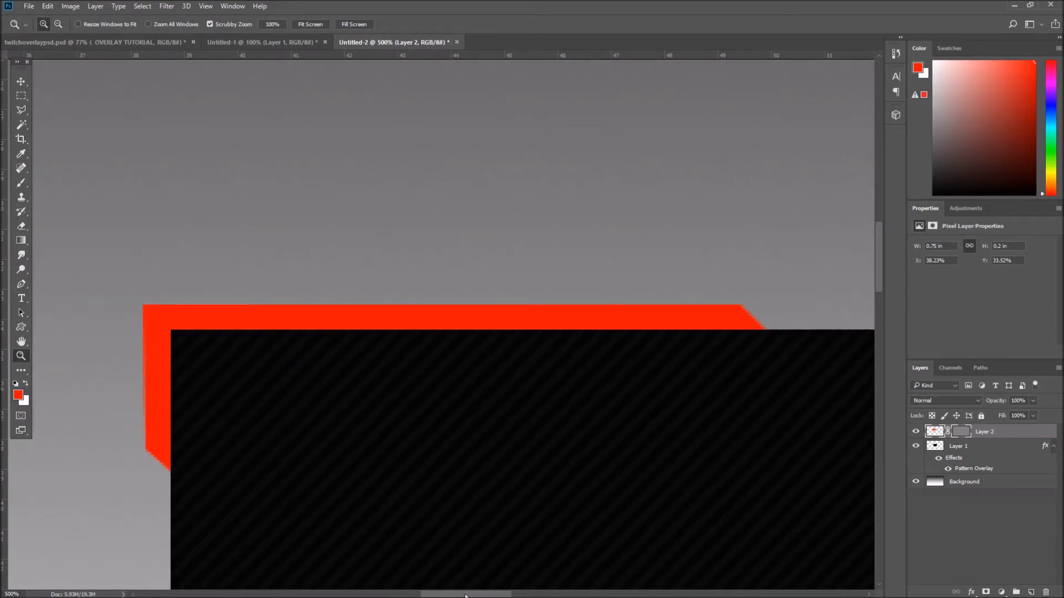
key("p")
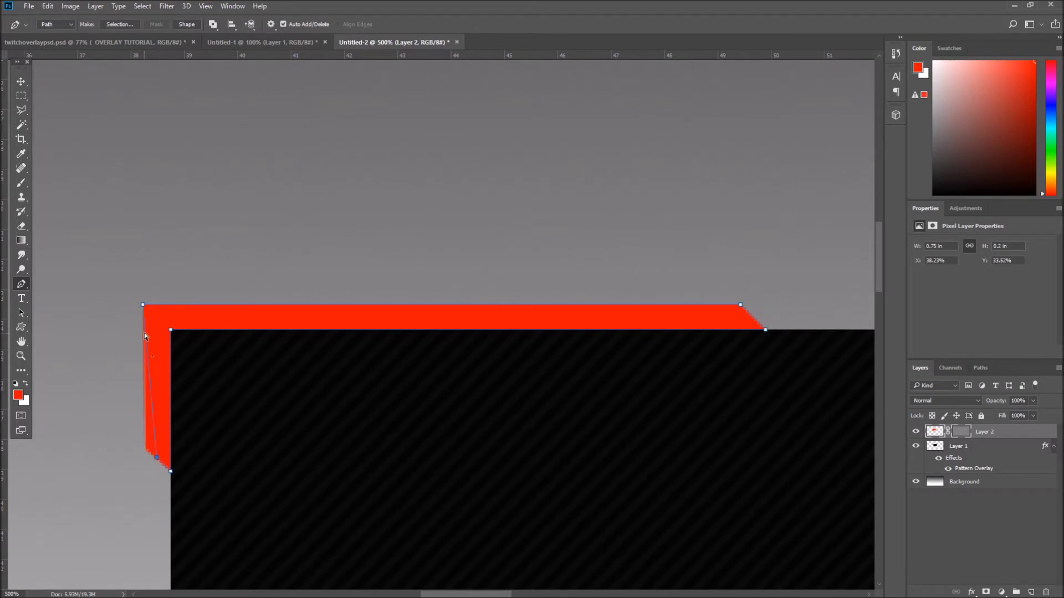
left_click(143, 305)
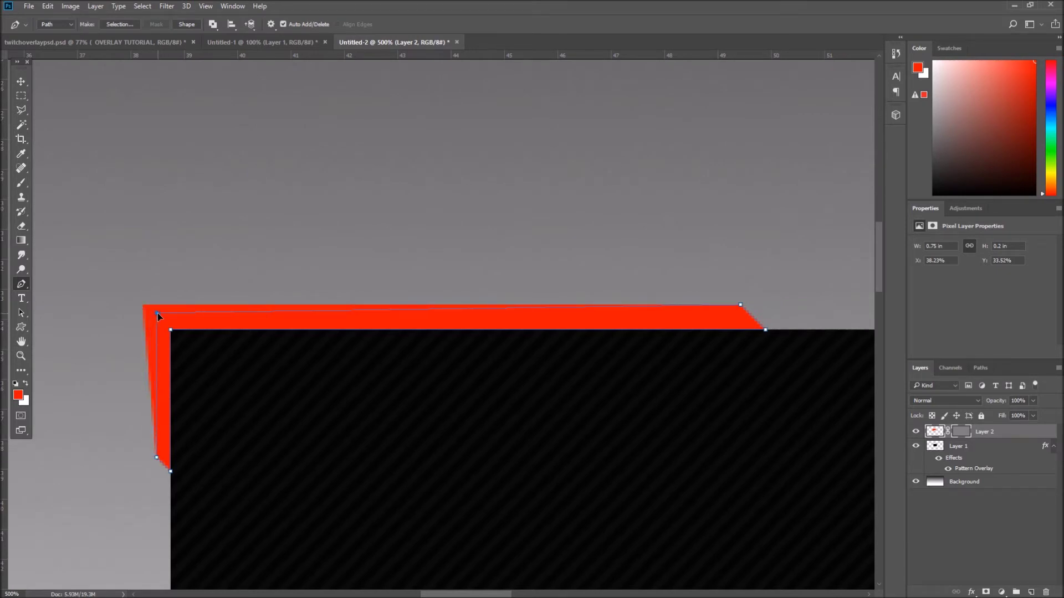
left_click_drag(158, 314, 157, 316)
left_click(741, 304, "ctrl+shift")
left_click_drag(740, 304, 752, 315)
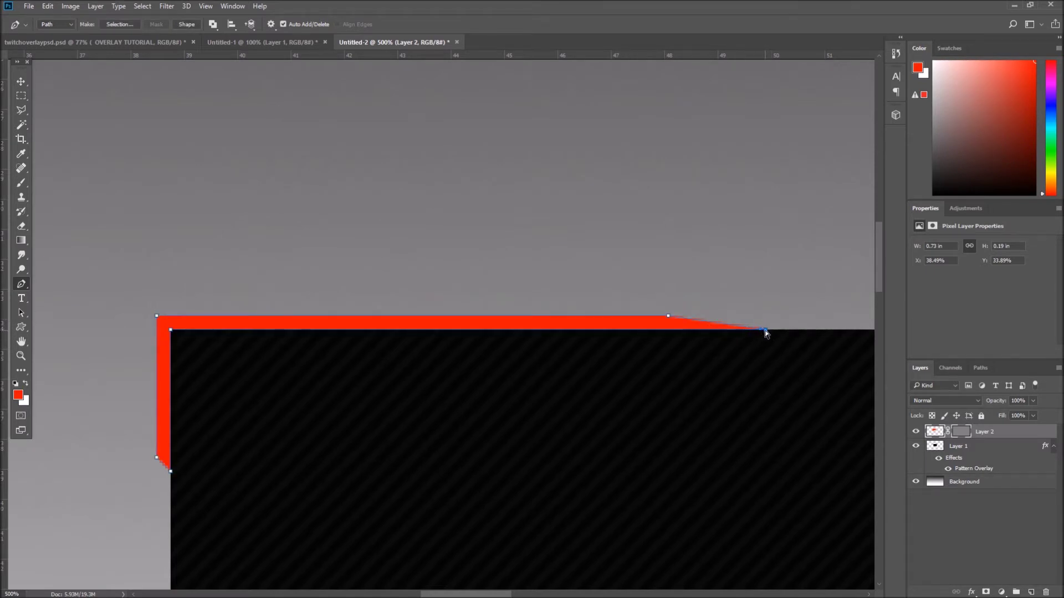
Step: Shorten the red accent's horizontal arm to about 0.63 in wide by moving its end anchor inward, keeping the angled end, and dismiss the path
left_click_drag(768, 332, 687, 333)
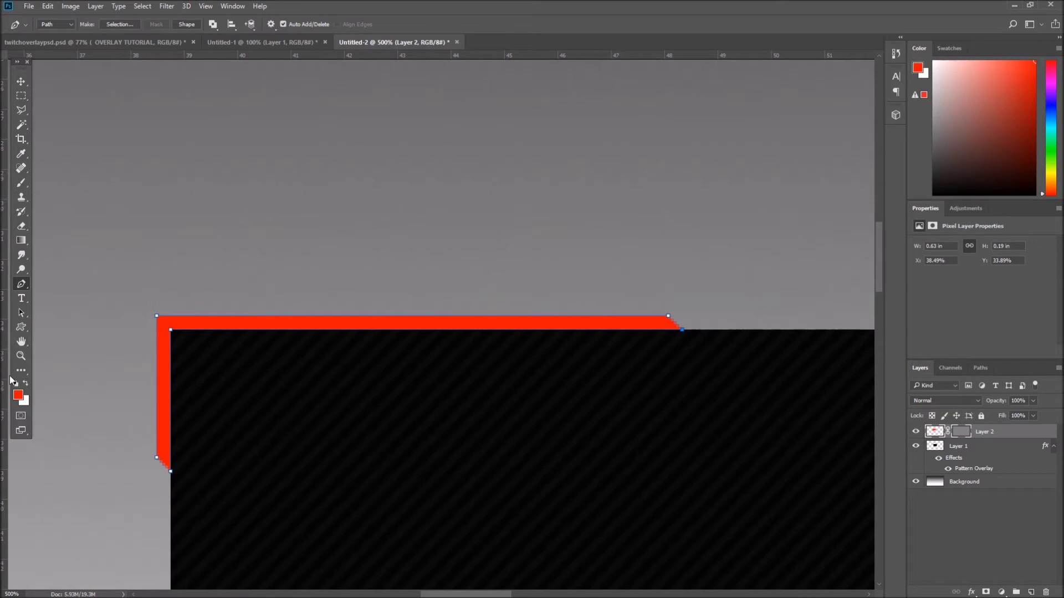
left_click(21, 355)
right_click(245, 367)
left_click(285, 389)
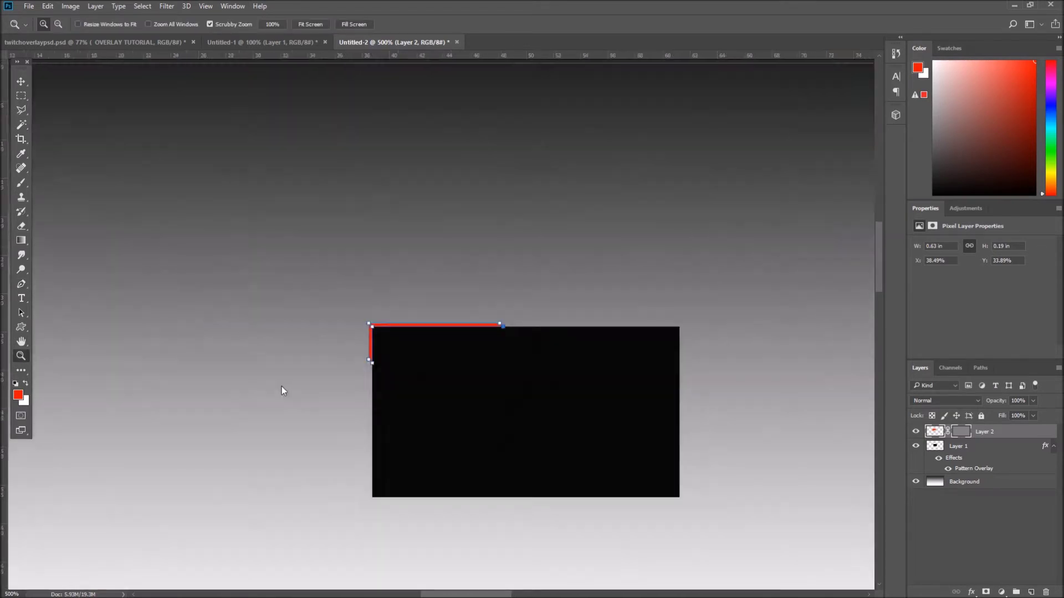
left_click(21, 96)
left_click_drag(179, 168, 177, 169)
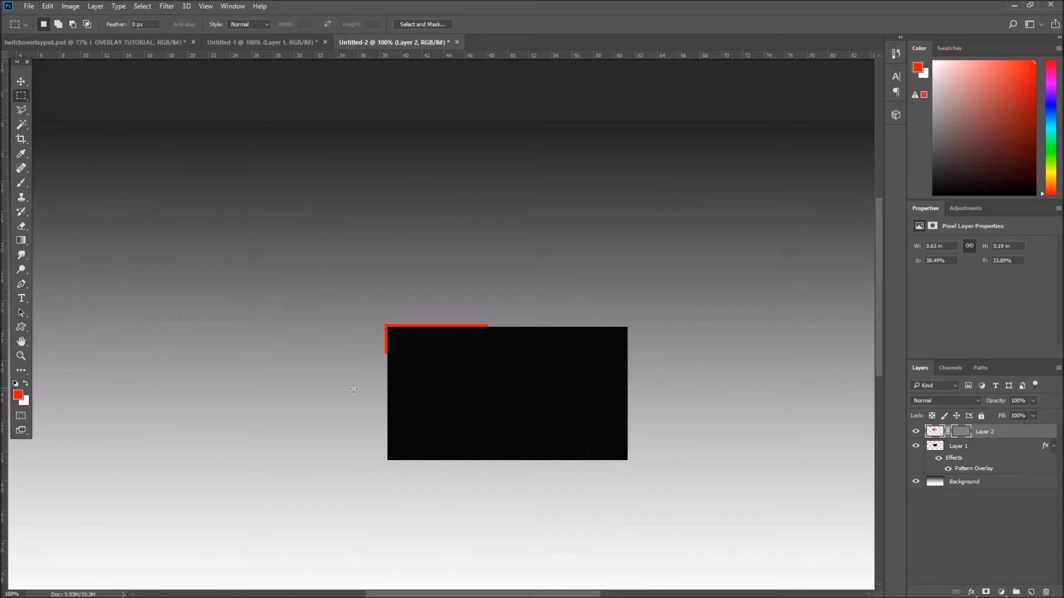
Step: Duplicate the red corner accent layer, Layer 2
right_click(991, 432)
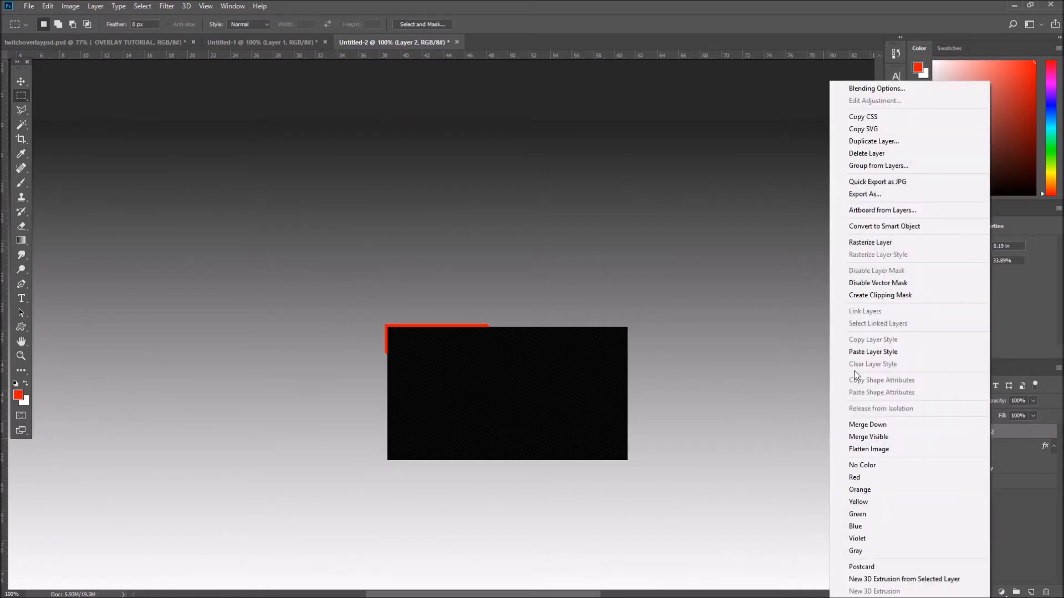
left_click(887, 141)
left_click(630, 178)
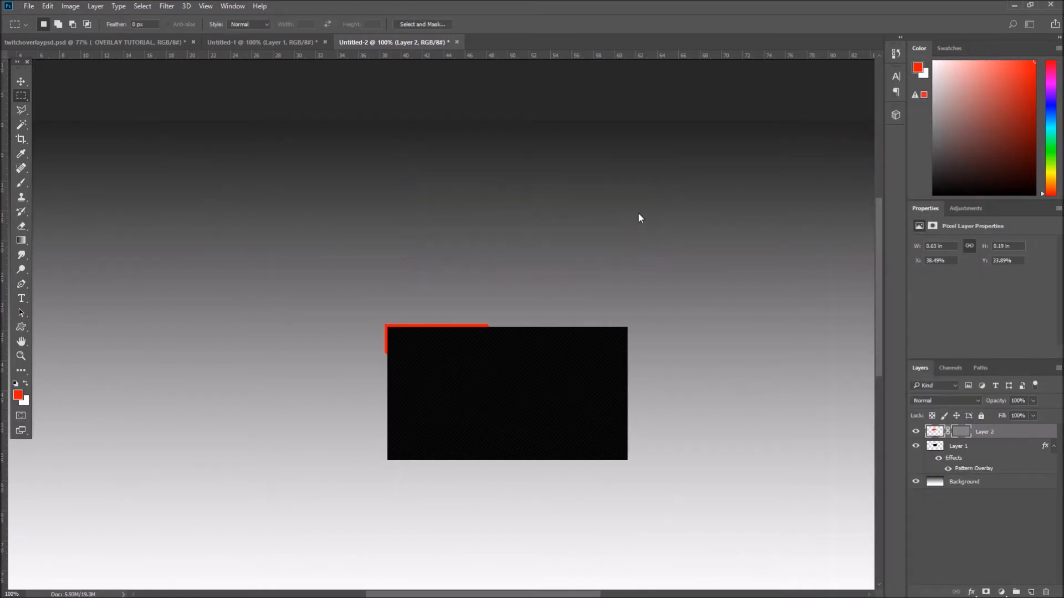
Step: Flip the duplicated corner accent horizontally and vertically and apply the transformation
key("ctrl+t")
right_click(474, 360)
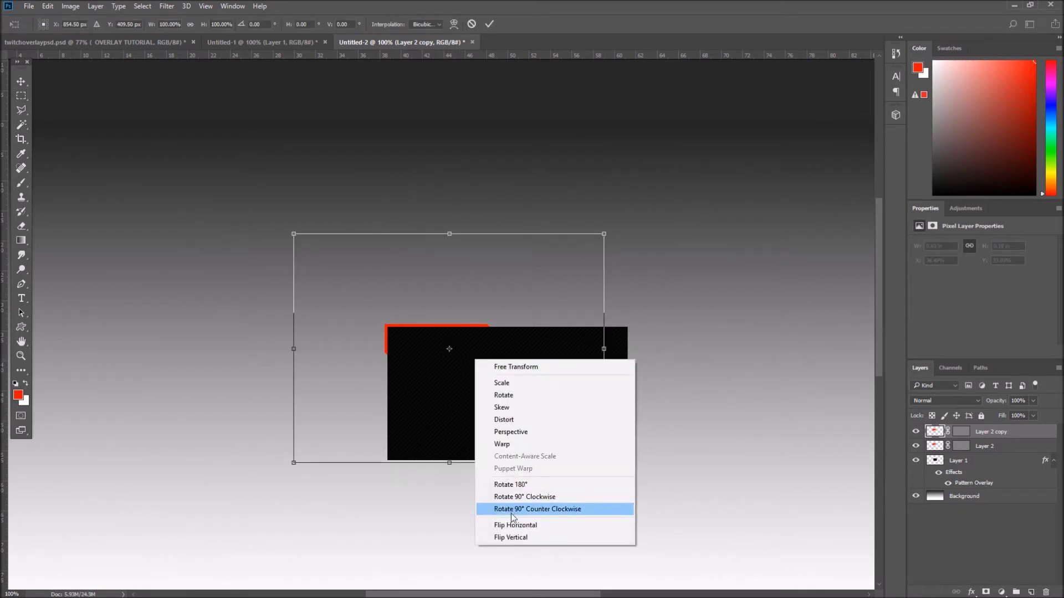
left_click(527, 532)
right_click(482, 382)
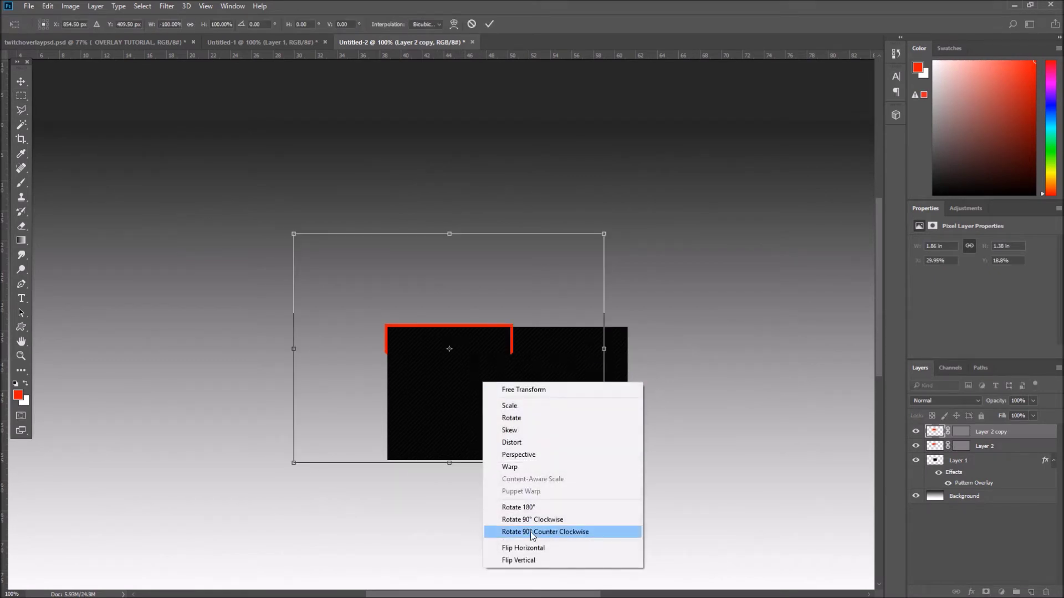
left_click(531, 561)
left_click(21, 81)
left_click(526, 226)
Step: Move the flipped accent to the black frame's lower-right corner and nudge it until it sits flush against the frame's edges
left_click_drag(503, 392, 622, 485)
key("Down")
key("Down")
key("Left")
key("Down")
key("Down")
key("Left")
key("Left")
key("Down")
key("Down")
key("Left")
key("Up")
key("Up")
key("Left")
key("Left")
key("Left")
key("Left")
key("Left")
key("Left")
key("Left")
key("Left")
key("Left")
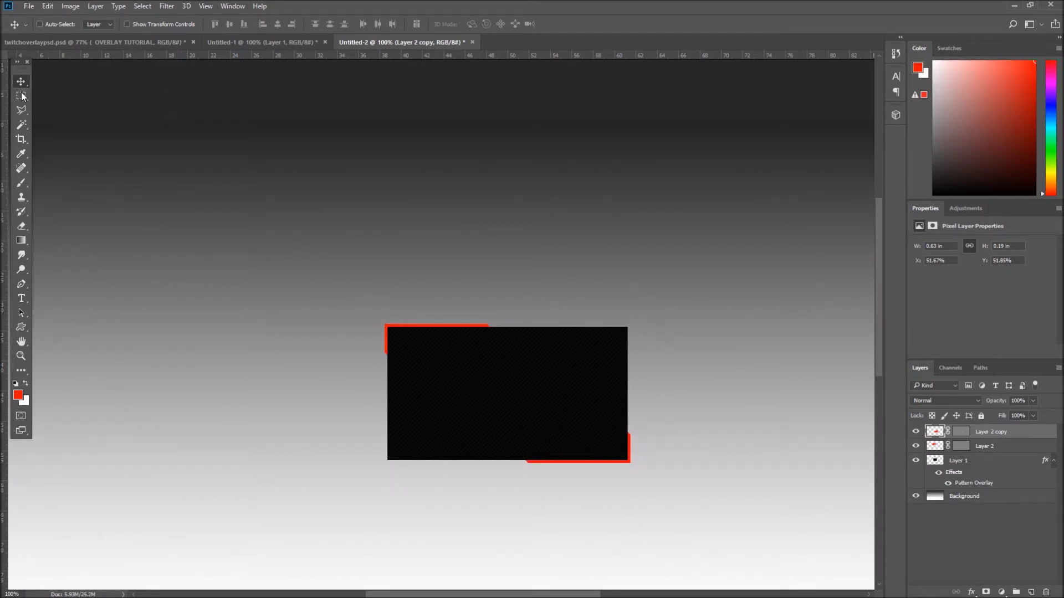
Step: Add an Outer Glow effect to the Layer 2 copy accent and set the glow color to red ff0000
double_click(1020, 435)
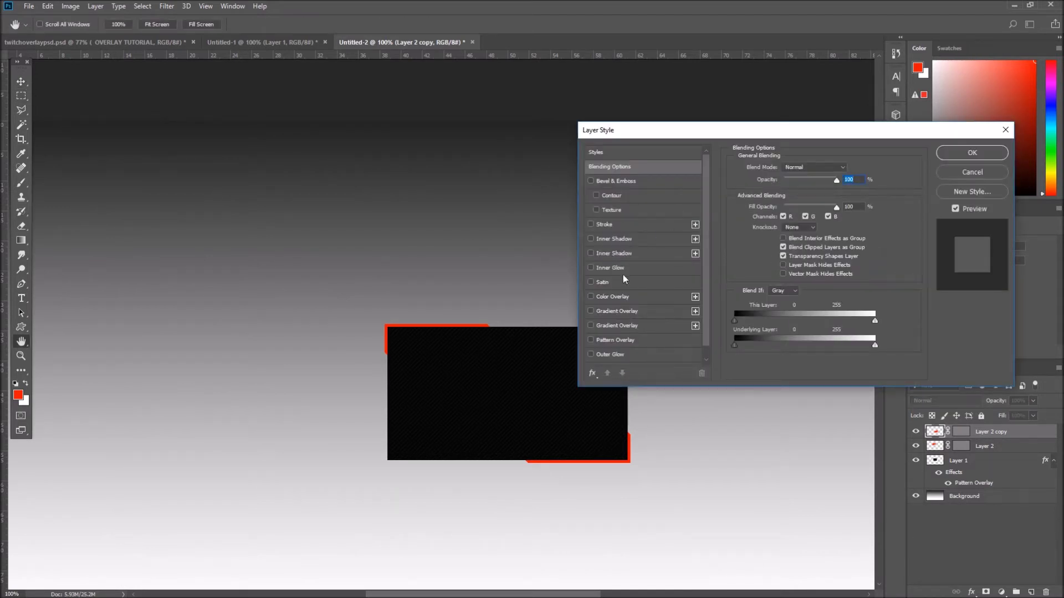
scroll(607, 313, "down", 1)
scroll(593, 330, "up", 1)
left_click(592, 354)
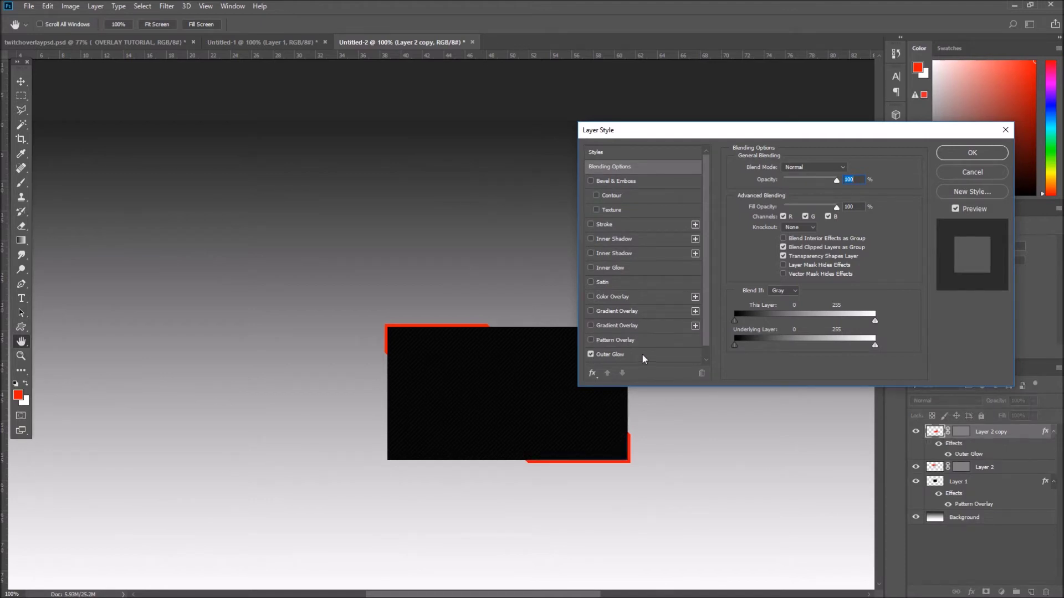
left_click(641, 354)
left_click(764, 205)
left_click_drag(759, 217, 758, 299)
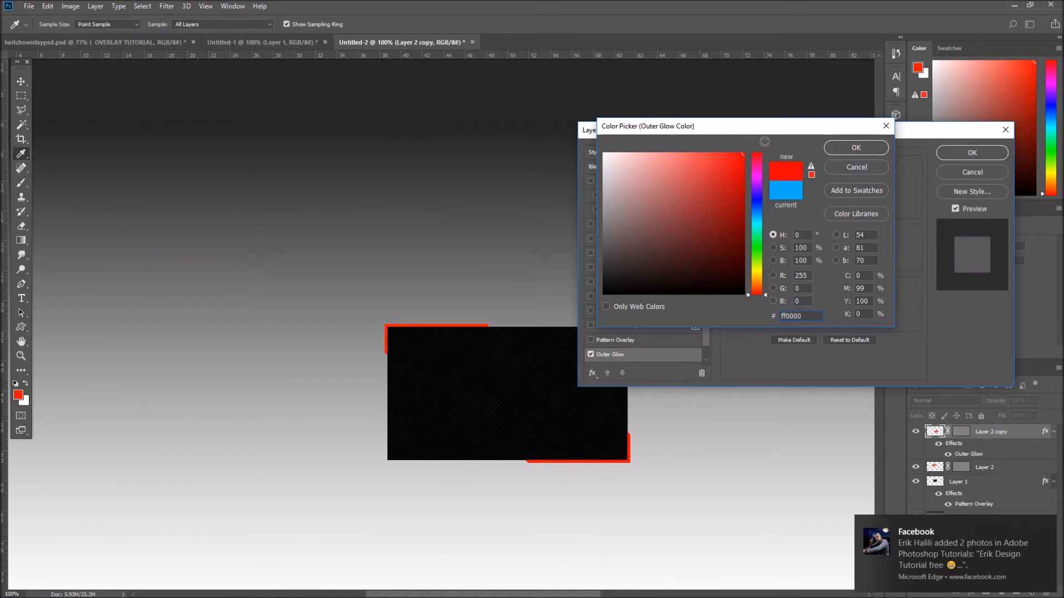
left_click(842, 150)
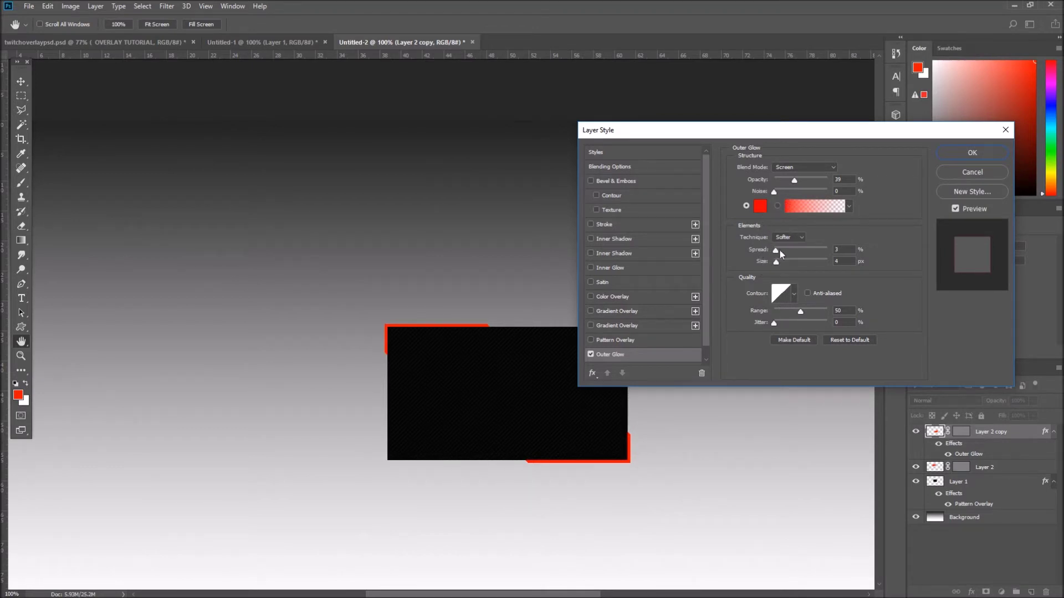
Step: Set the accent's outer glow to a size of 10 px and a spread of 5%, and apply the layer style
left_click_drag(777, 262, 788, 268)
left_click_drag(776, 250, 778, 252)
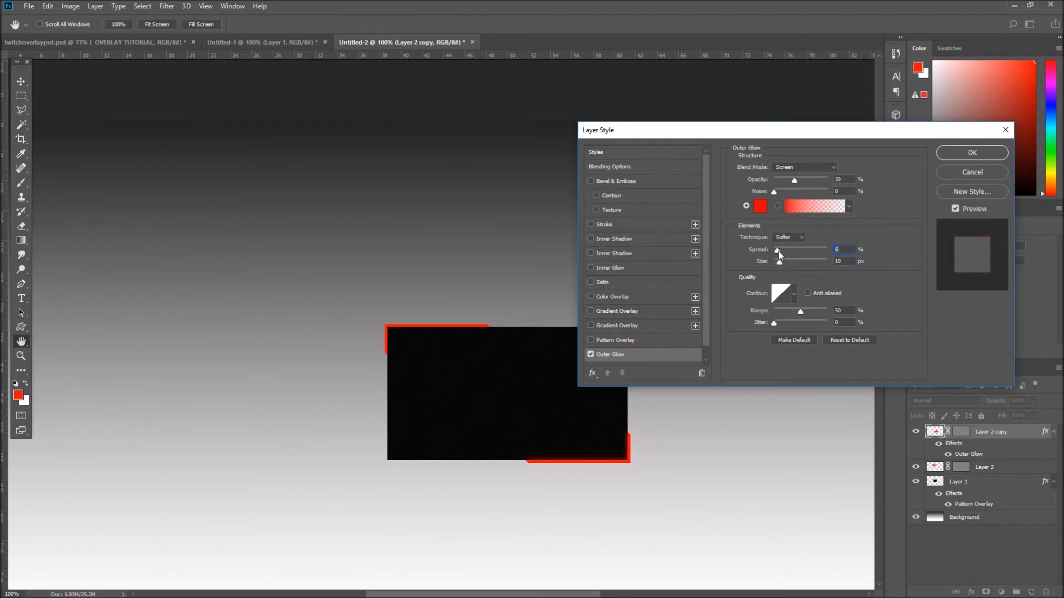
key("v")
left_click(965, 159)
Step: Copy the outer glow layer style from Layer 2 copy to the original accent on Layer 2
right_click(992, 431)
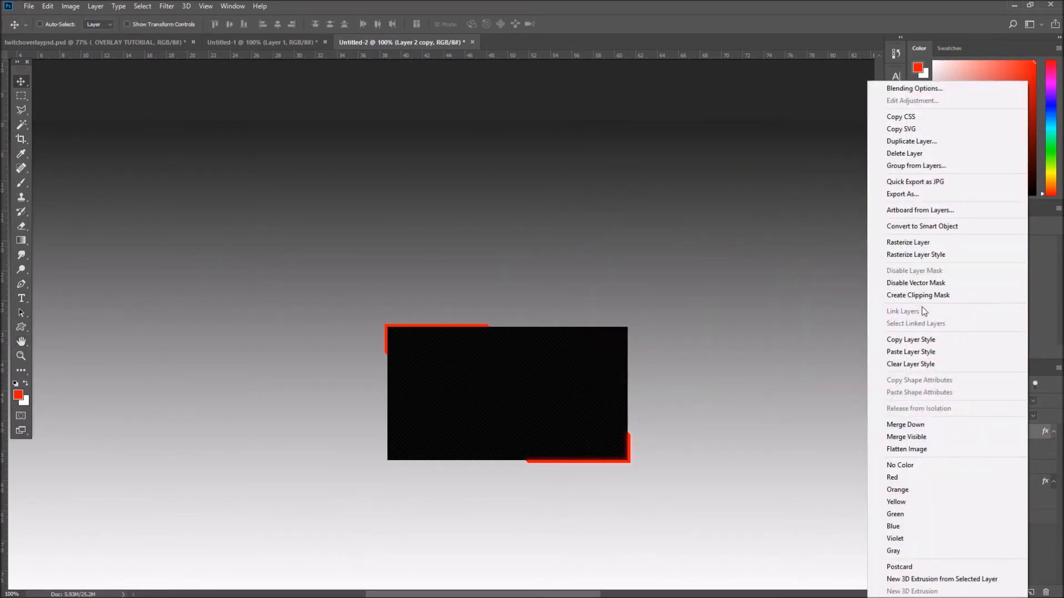
left_click(927, 341)
left_click(989, 468)
right_click(990, 470)
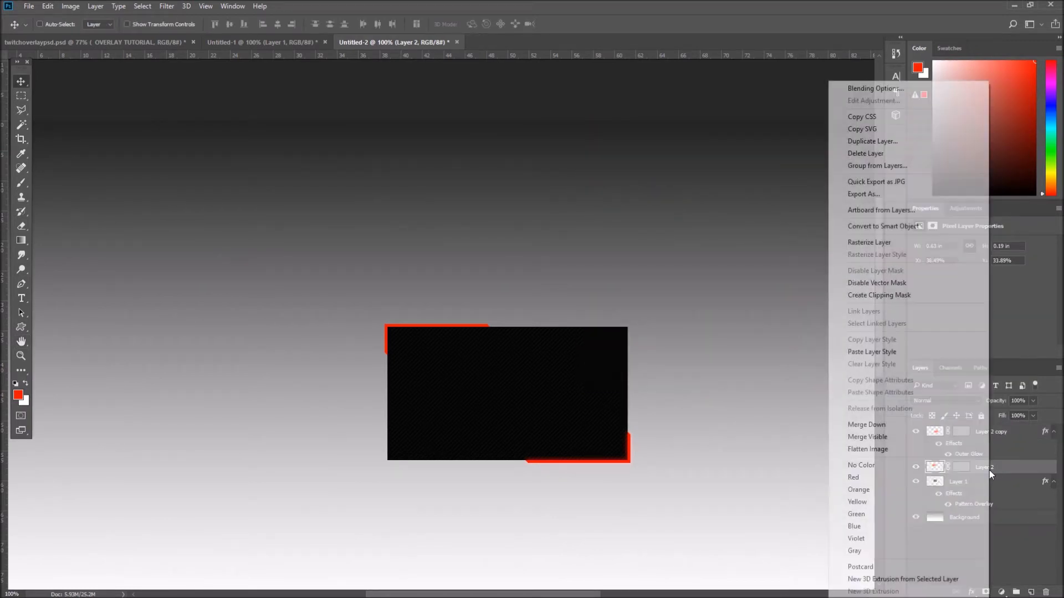
left_click(882, 352)
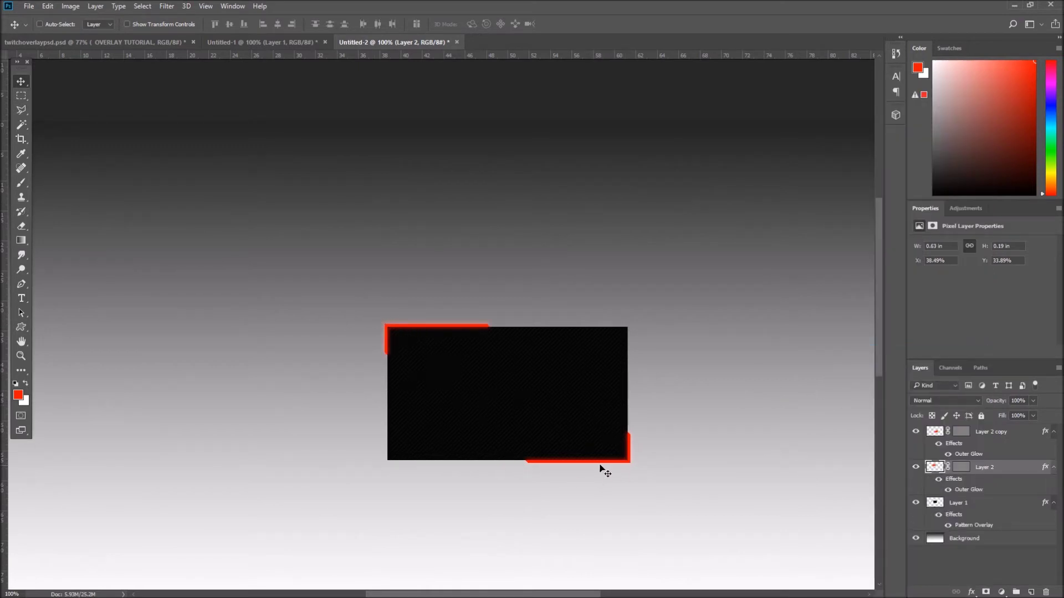
Step: Load the black frame on Layer 1 as a selection and expand it slightly beyond the frame's edges
left_click(942, 506)
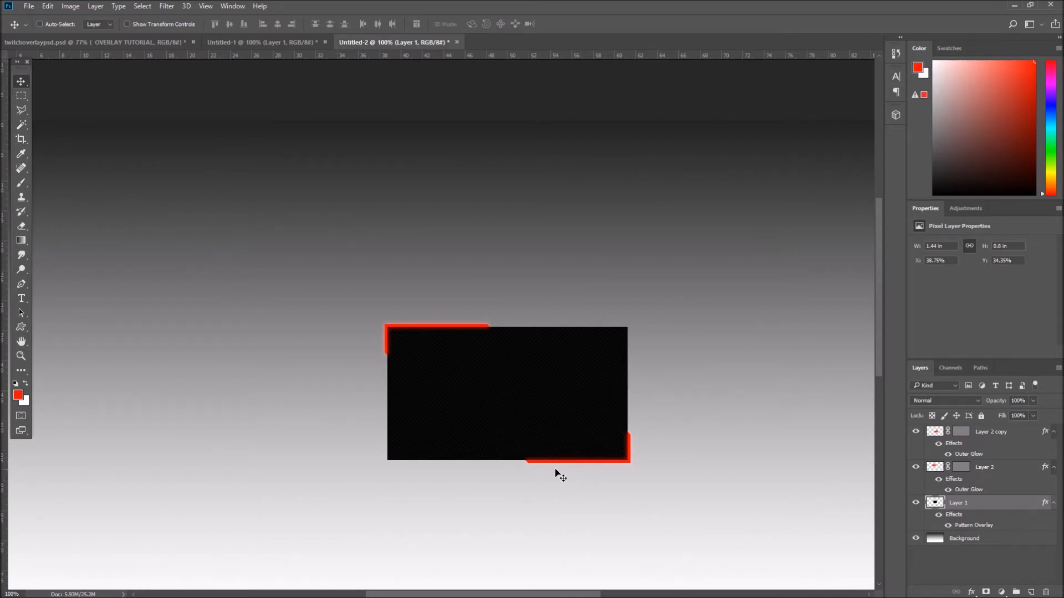
key("ctrl")
left_click(934, 504, "ctrl")
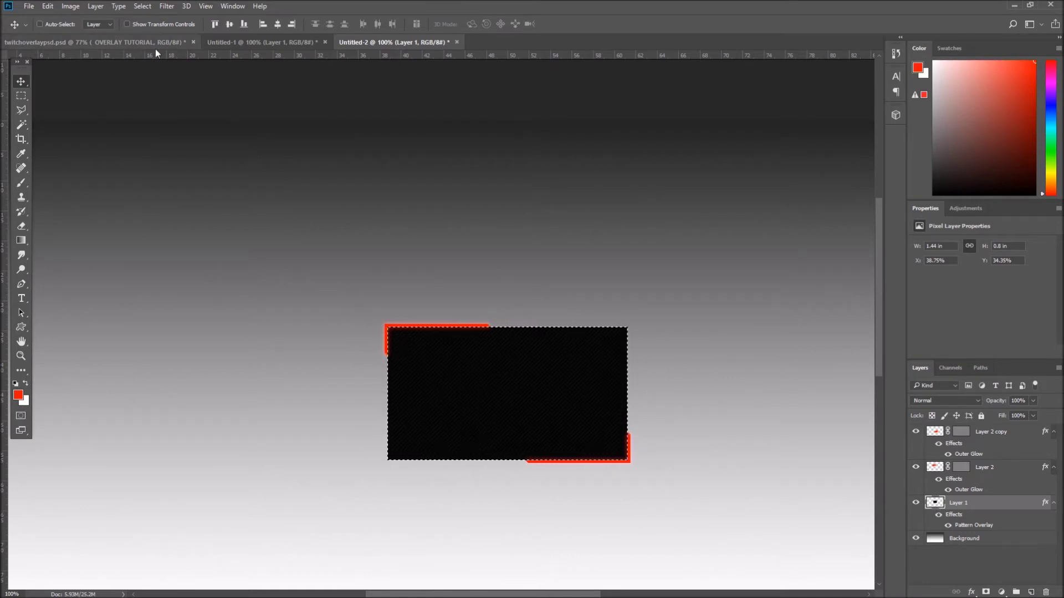
left_click(142, 6)
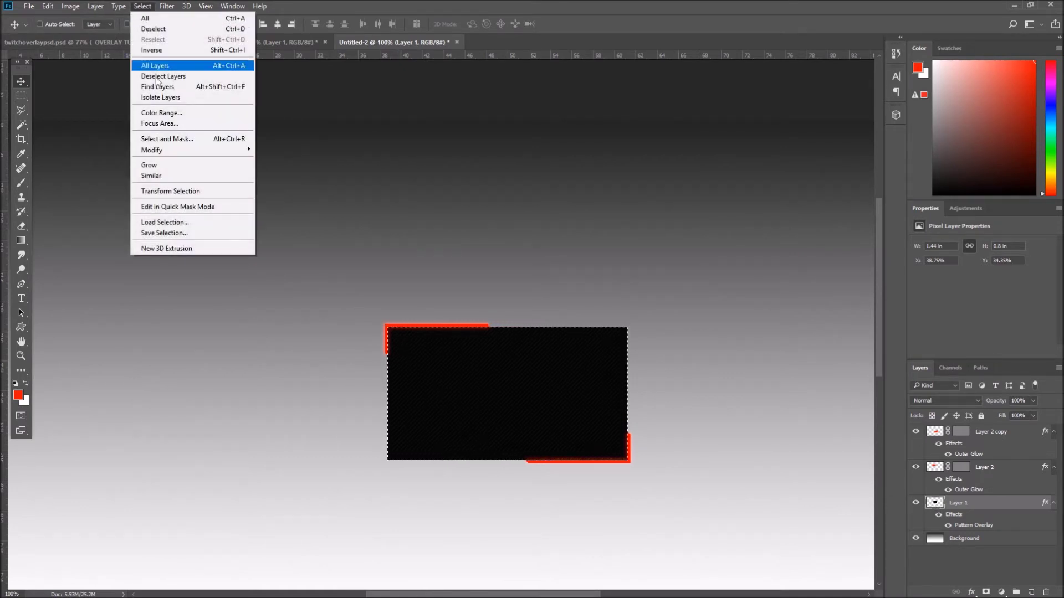
mouse_move(193, 151)
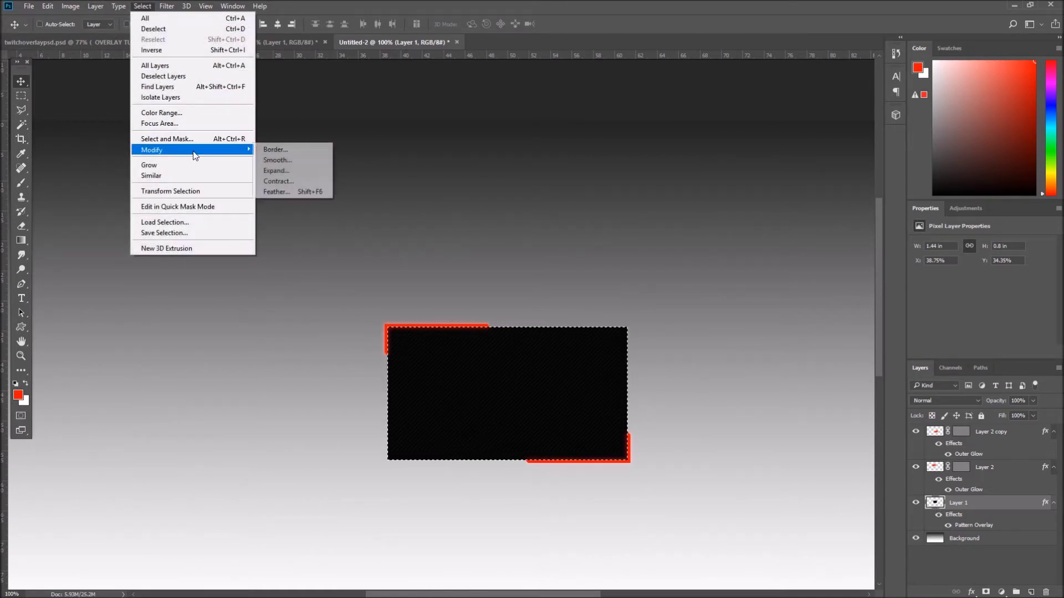
left_click(292, 171)
left_click(595, 198)
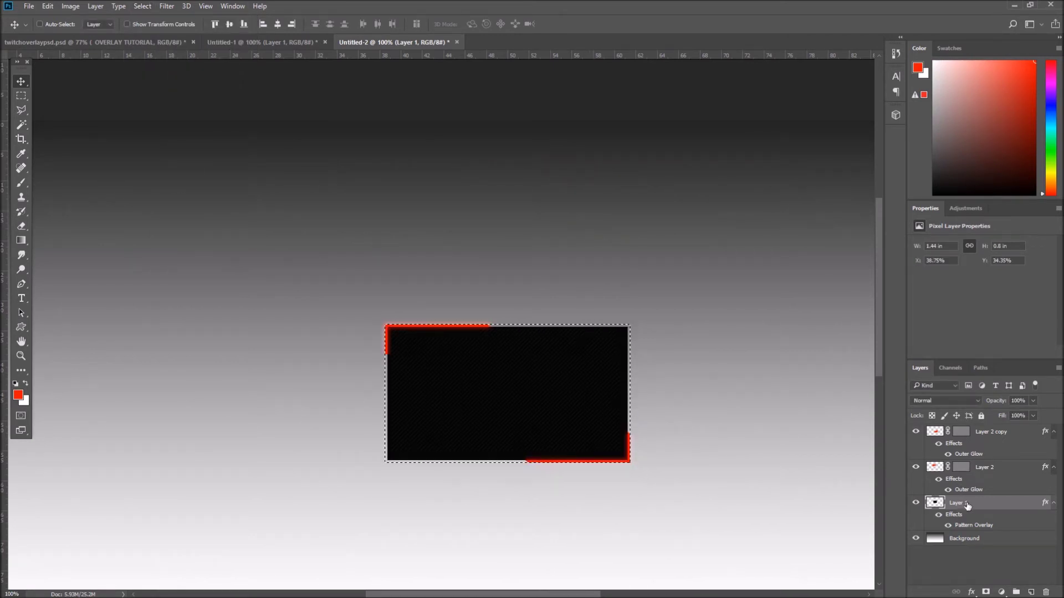
Step: Create a new layer above Layer 2 copy and set the foreground color to black for the Brush tool
left_click(982, 440)
left_click(1030, 592)
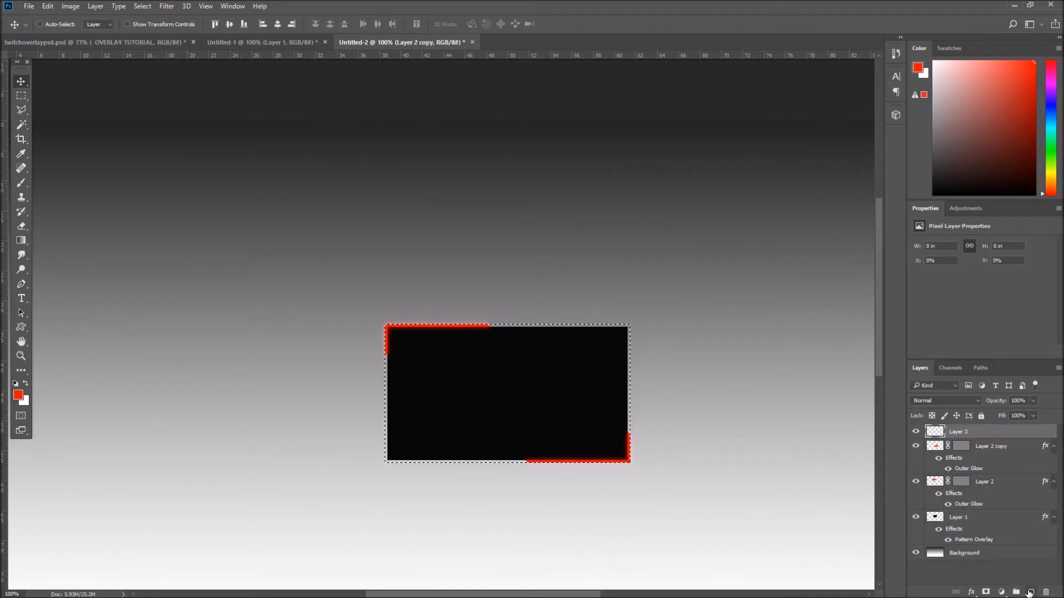
key("b")
key("x")
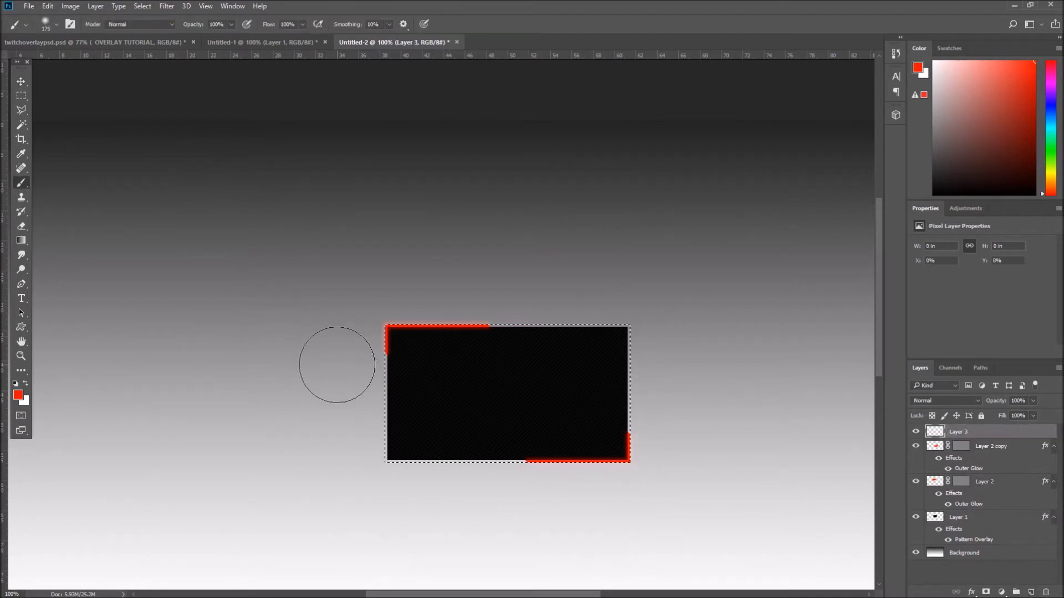
left_click(19, 395)
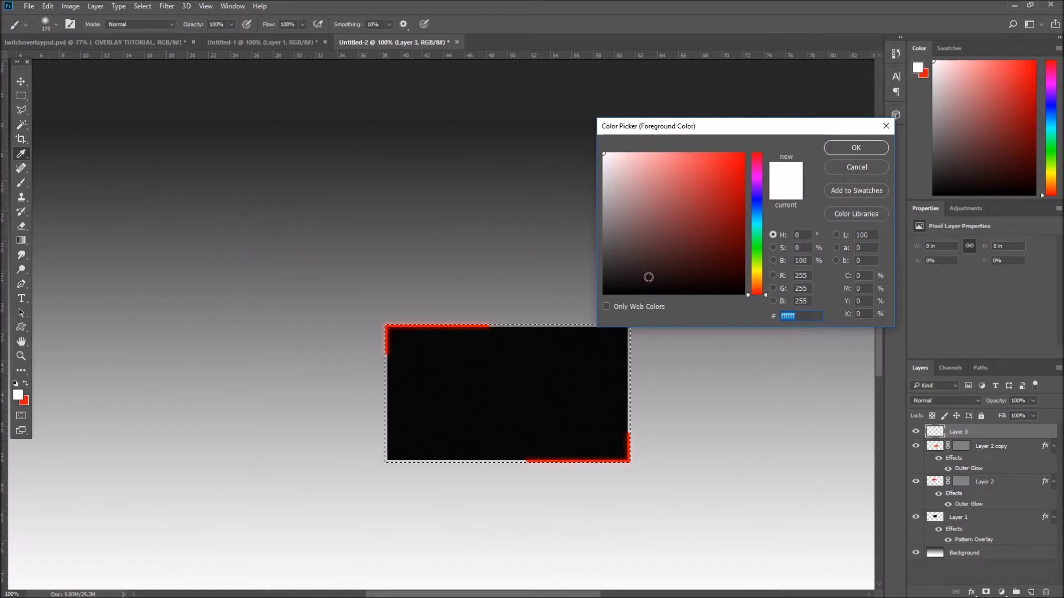
left_click(604, 293)
left_click(844, 147)
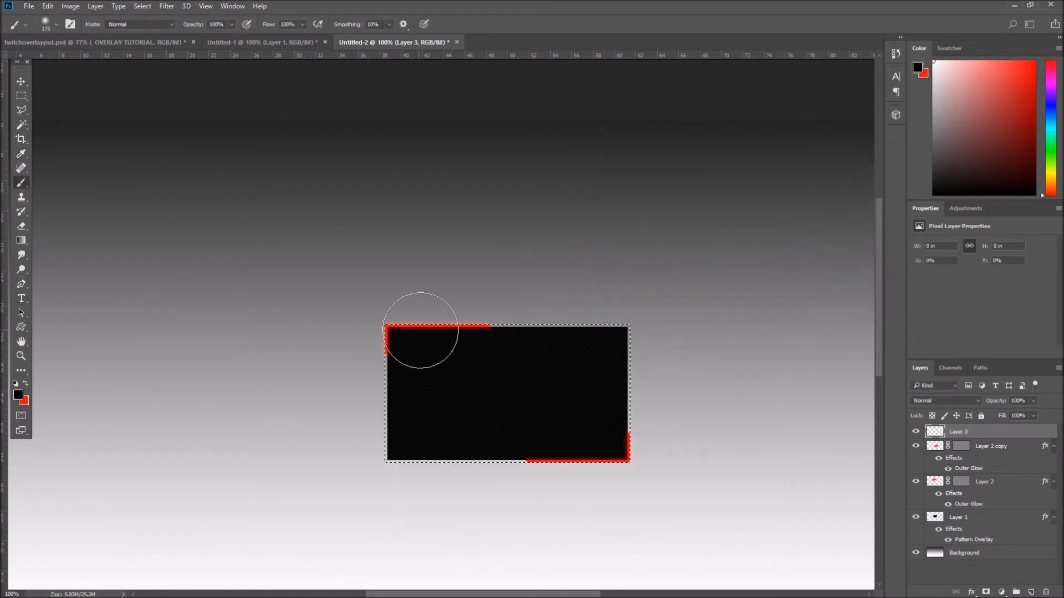
Step: Enlarge the brush to 300 px, paint the whole expanded selection black on Layer 3, and deselect it
key("bracketright")
key("bracketright")
key("bracketright")
mouse_move(384, 336)
left_mouse_down()
mouse_move(414, 338)
mouse_move(390, 375)
mouse_move(673, 458)
left_mouse_up()
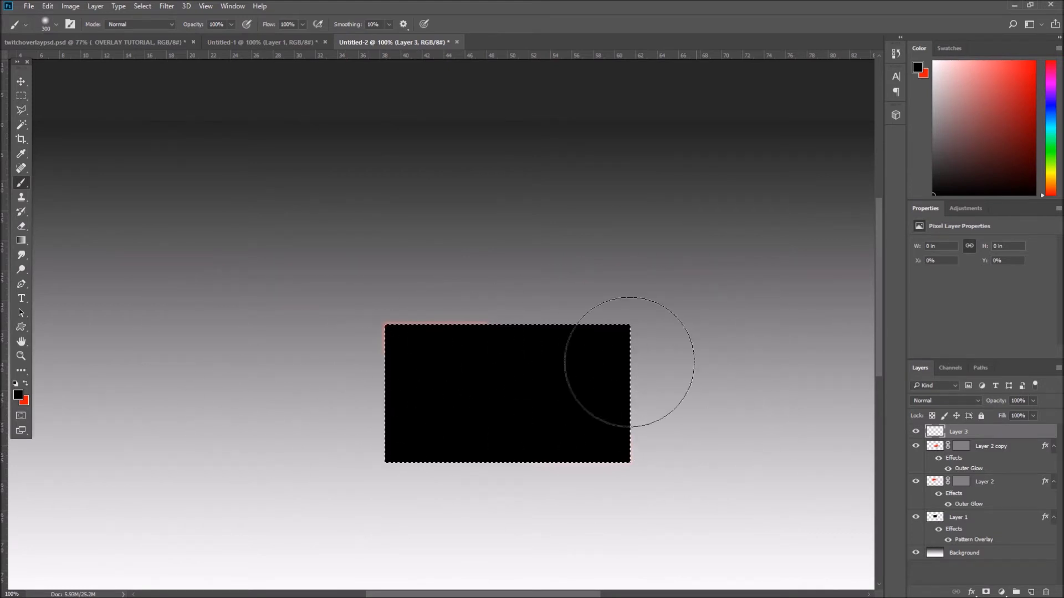
left_click(21, 96)
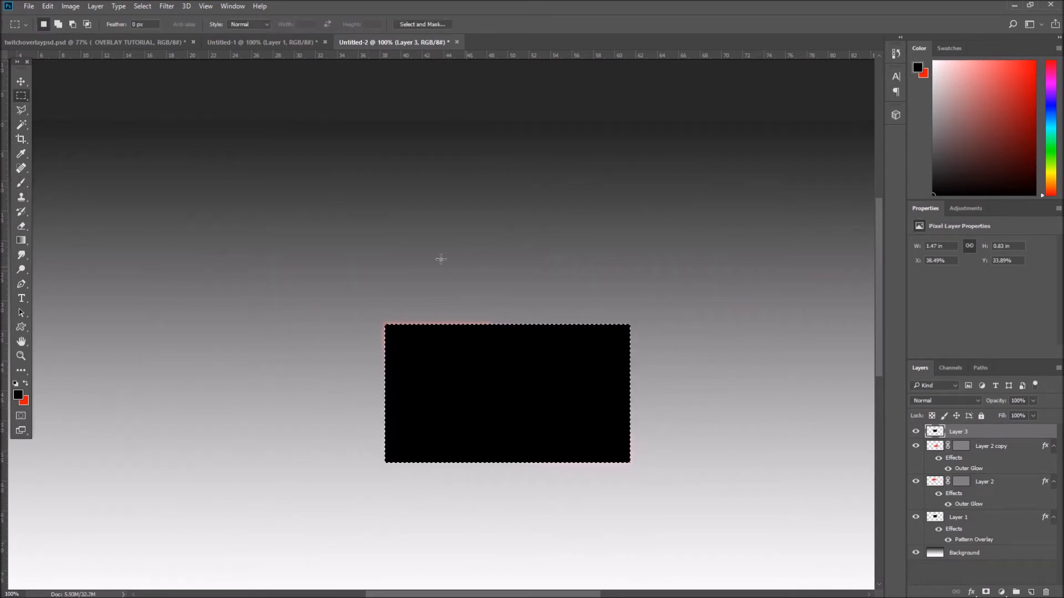
left_click(187, 150)
Step: Copy Layer 1's pattern overlay style to Layer 3 and place Layer 3 directly beneath the red accent layers
right_click(995, 522)
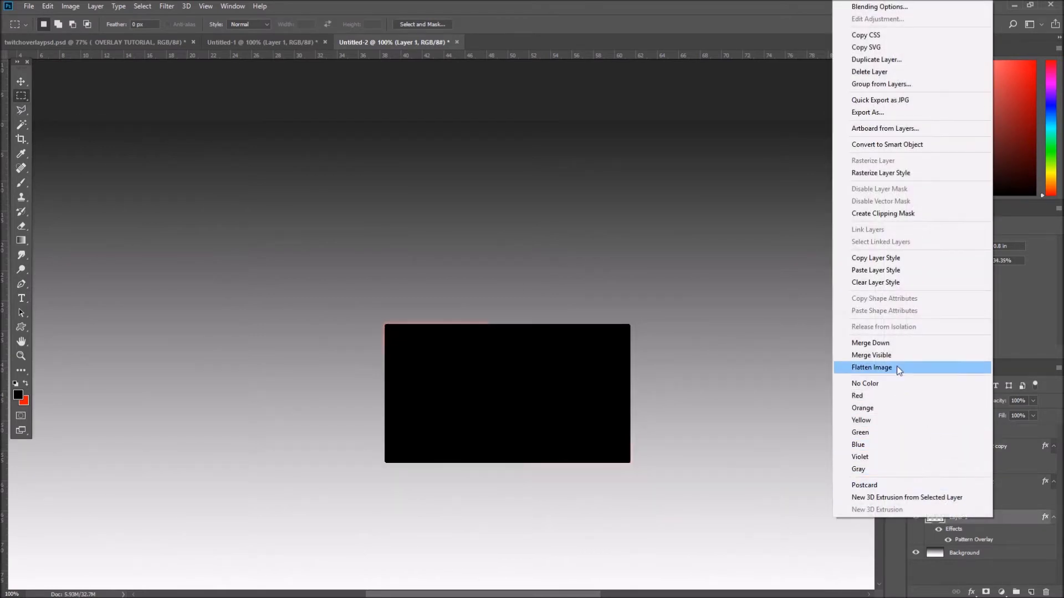
left_click(908, 260)
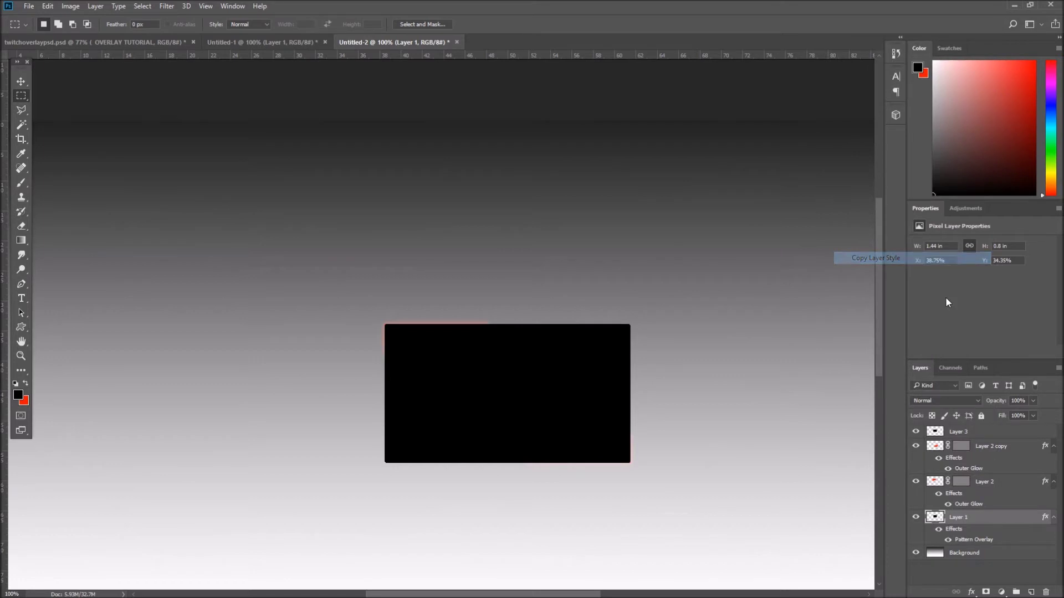
right_click(1007, 436)
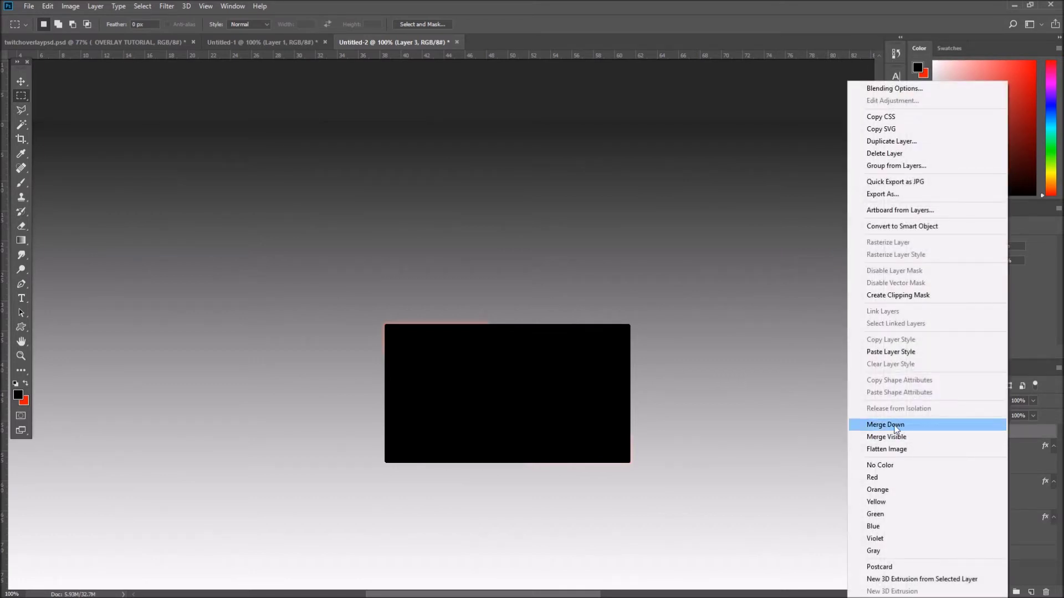
left_click(906, 352)
left_click_drag(996, 436, 1000, 532)
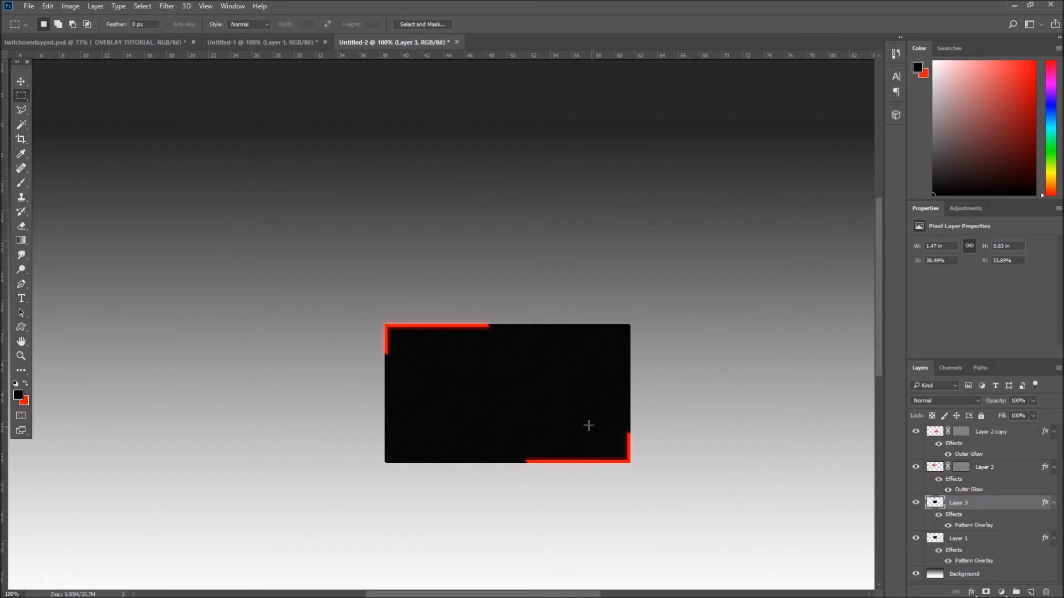
Step: Place Layer 1 above Layer 3, fill its area with a gradient from white at the top to black at the bottom, and deselect it
left_click_drag(963, 550, 976, 503)
left_click(935, 504, "ctrl")
left_click(20, 241)
left_click(16, 384)
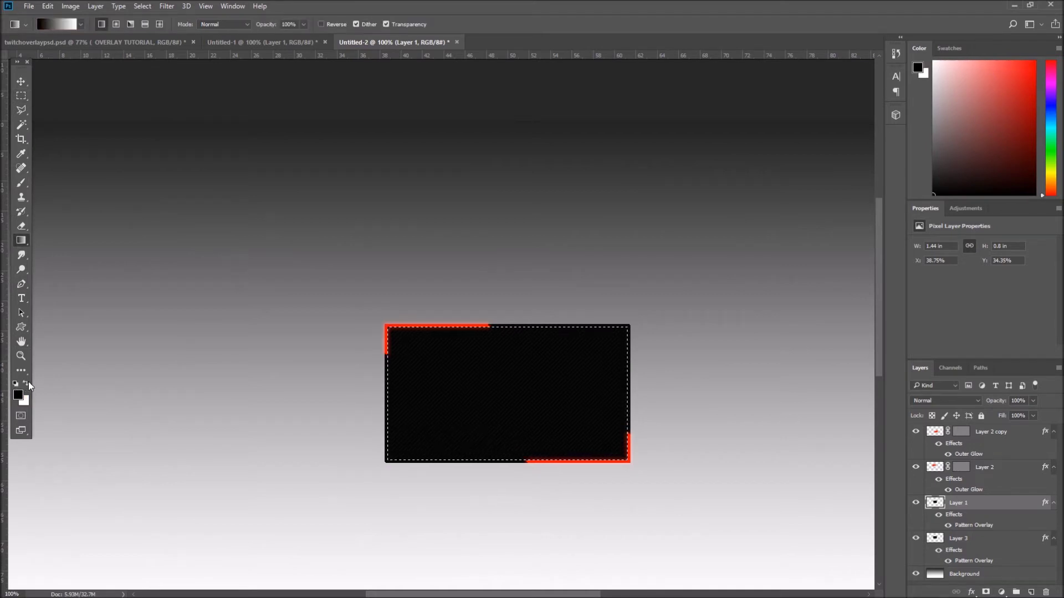
mouse_move(461, 335)
left_mouse_down()
mouse_move(463, 443)
mouse_move(463, 348)
left_mouse_up()
left_click(21, 96)
left_click(118, 155)
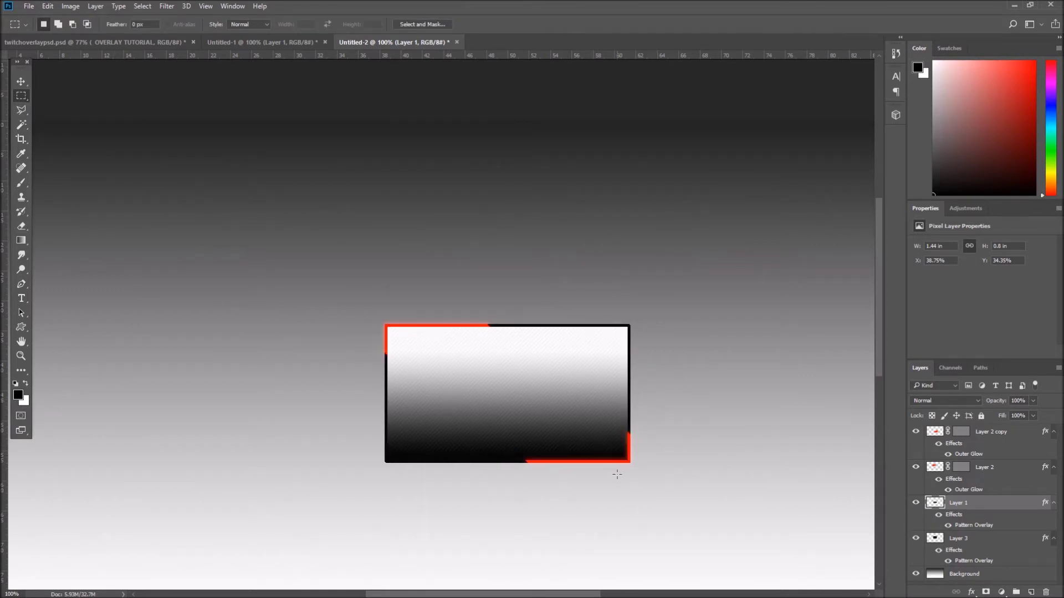
Step: Examine the finished webcam frame in twitchoverlaypsd.psd as a reference and return to Untitled-2
left_click(49, 42)
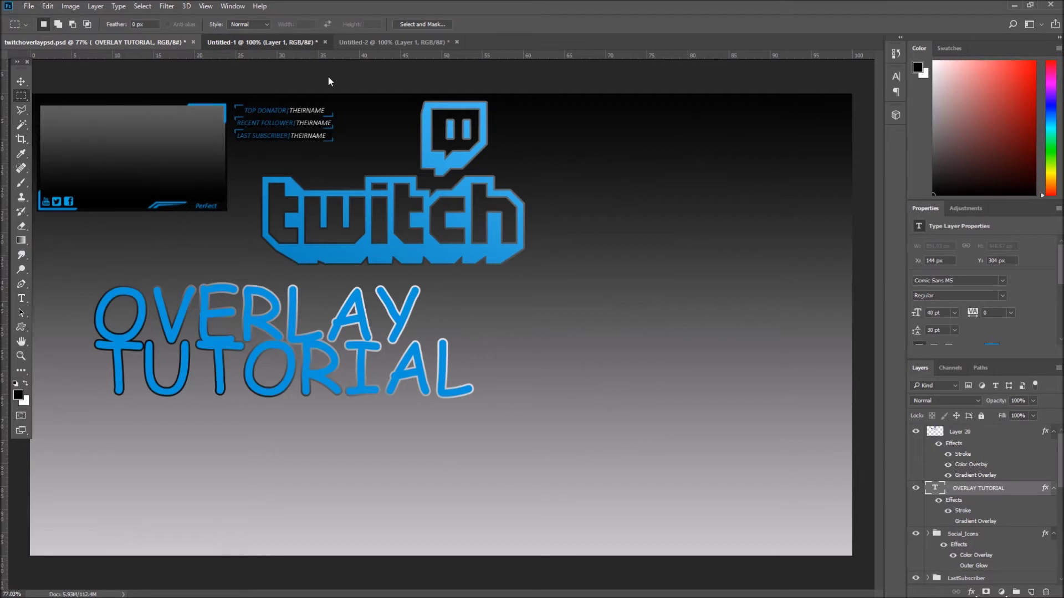
left_click(308, 44)
key("ctrl+Tab")
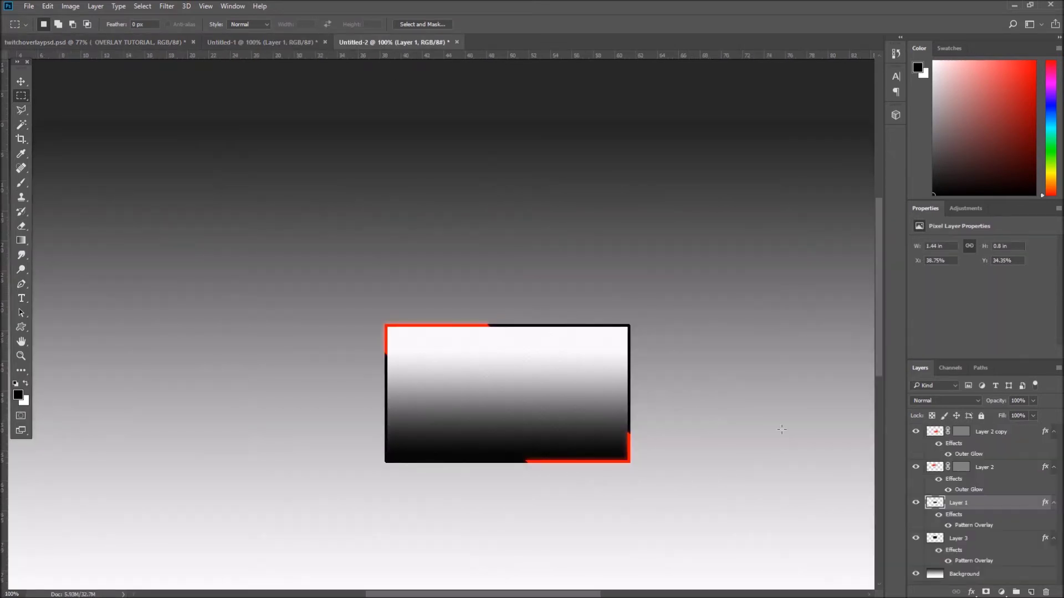
Step: Flip the red accent on Layer 2 vertically and align it with the frame's lower-left corner
left_click(981, 470)
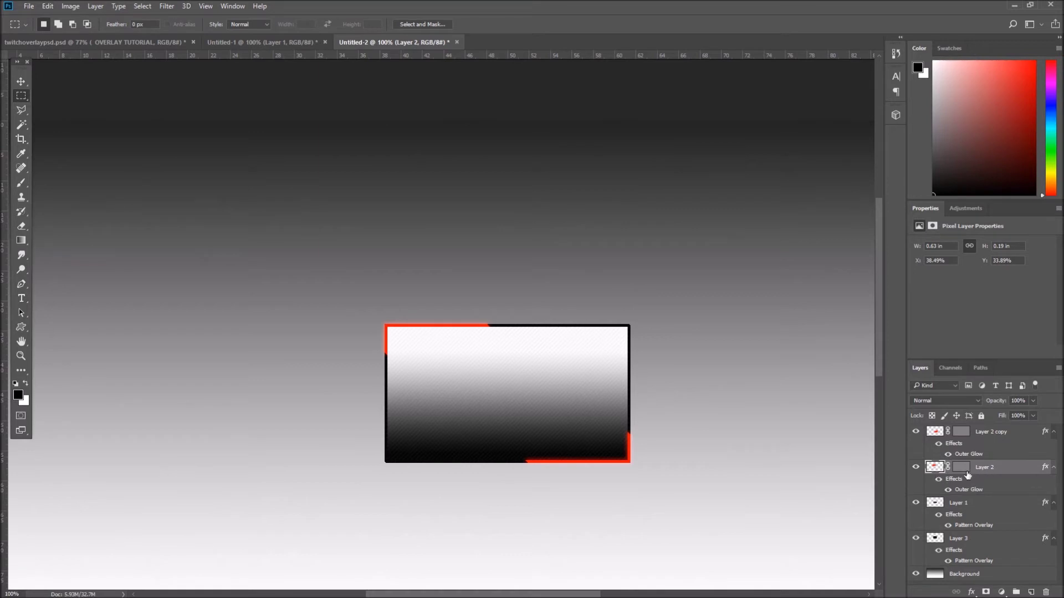
right_click(989, 472)
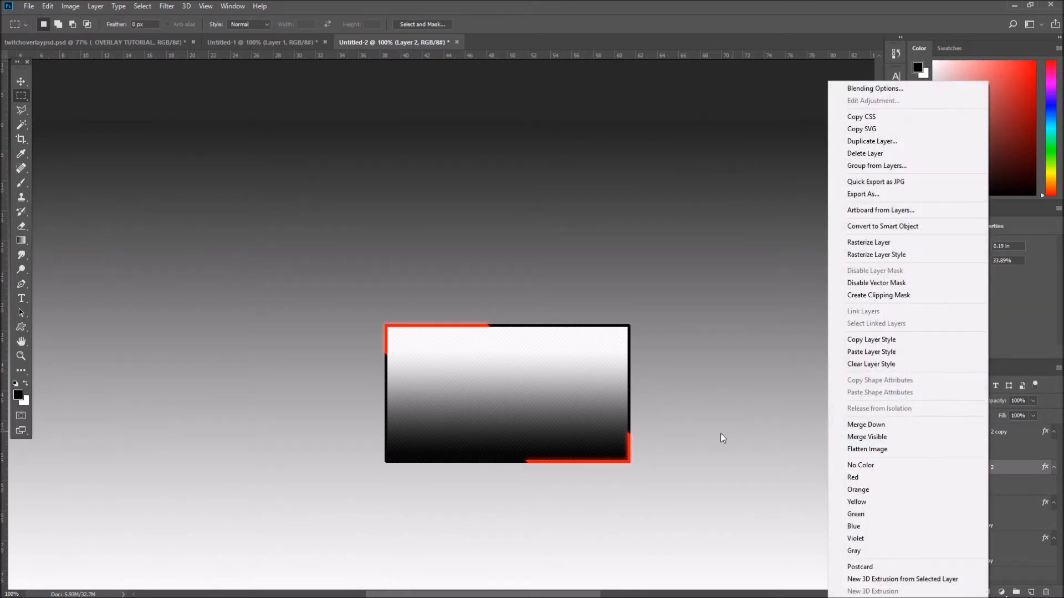
left_click(752, 362)
key("ctrl+t")
right_click(590, 242)
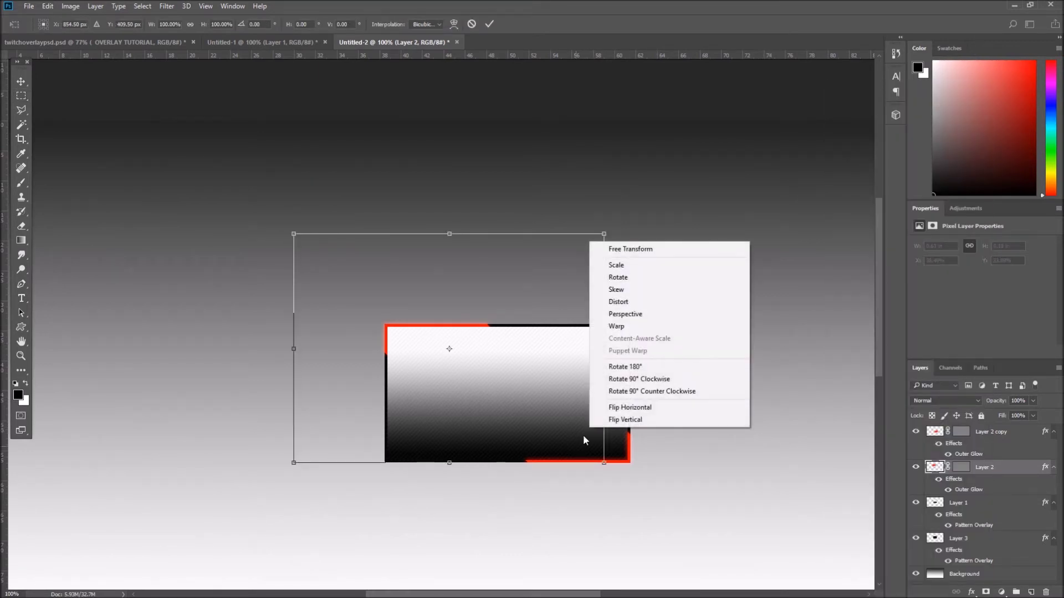
left_click(636, 408)
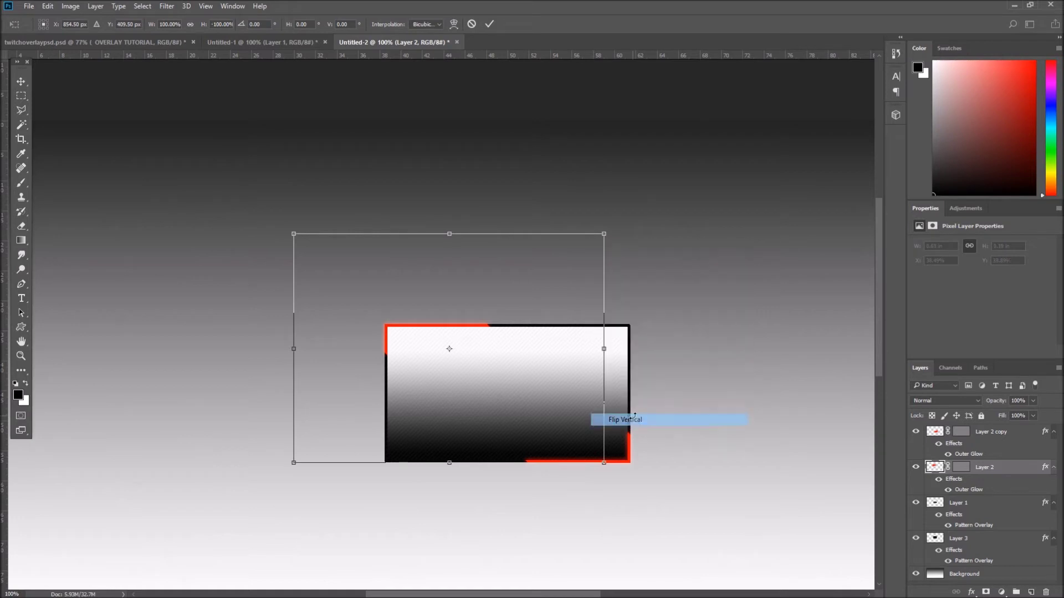
left_click_drag(441, 377, 443, 471)
key("Down")
key("Right")
key("Left")
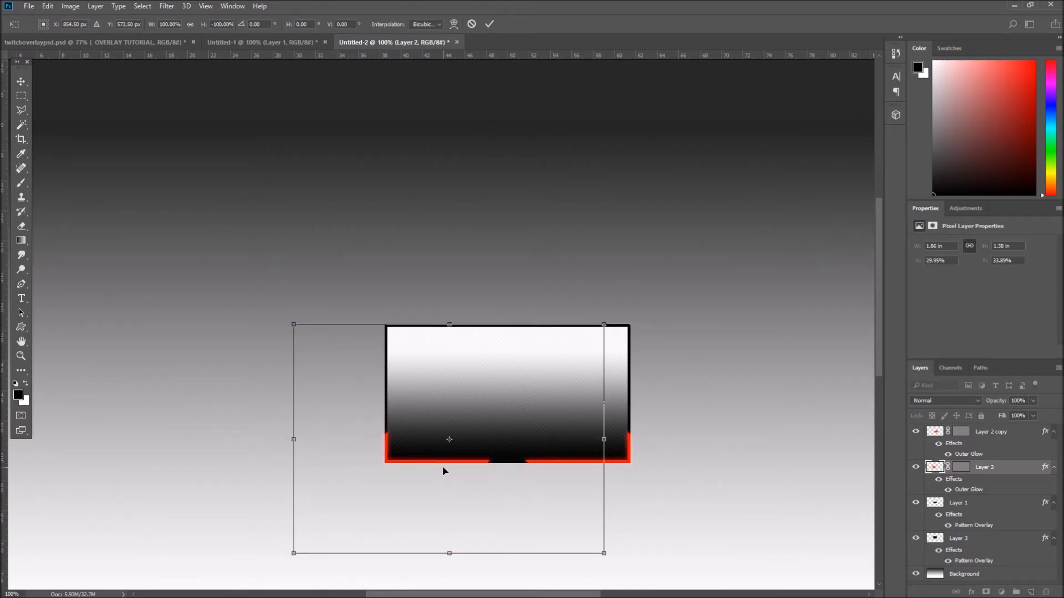
key("Return")
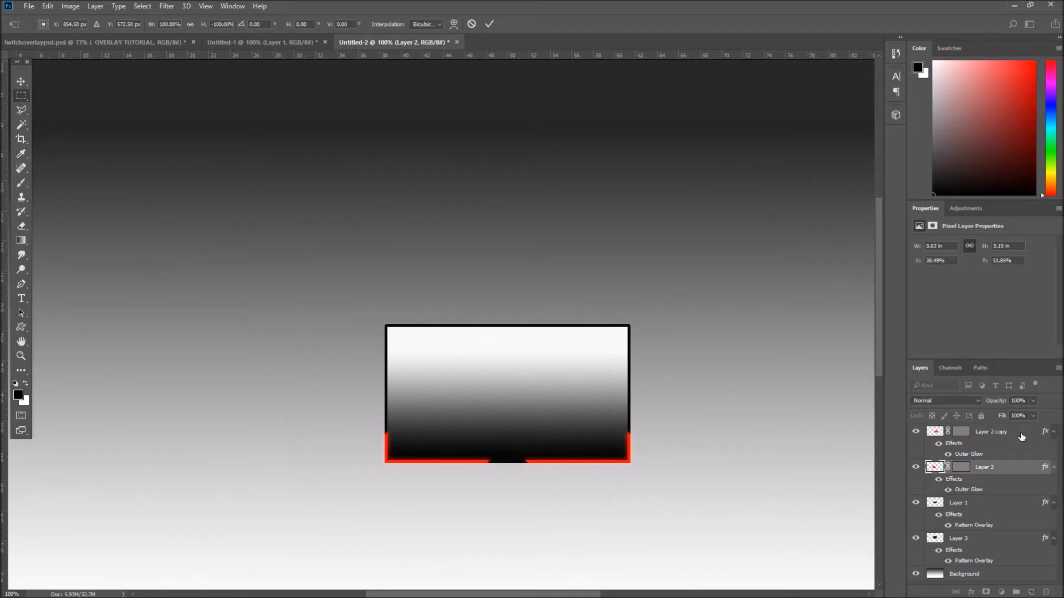
Step: Flip the red accent on Layer 2 copy vertically and align it with the frame's upper-right corner
left_click(1021, 437)
right_click(1020, 434)
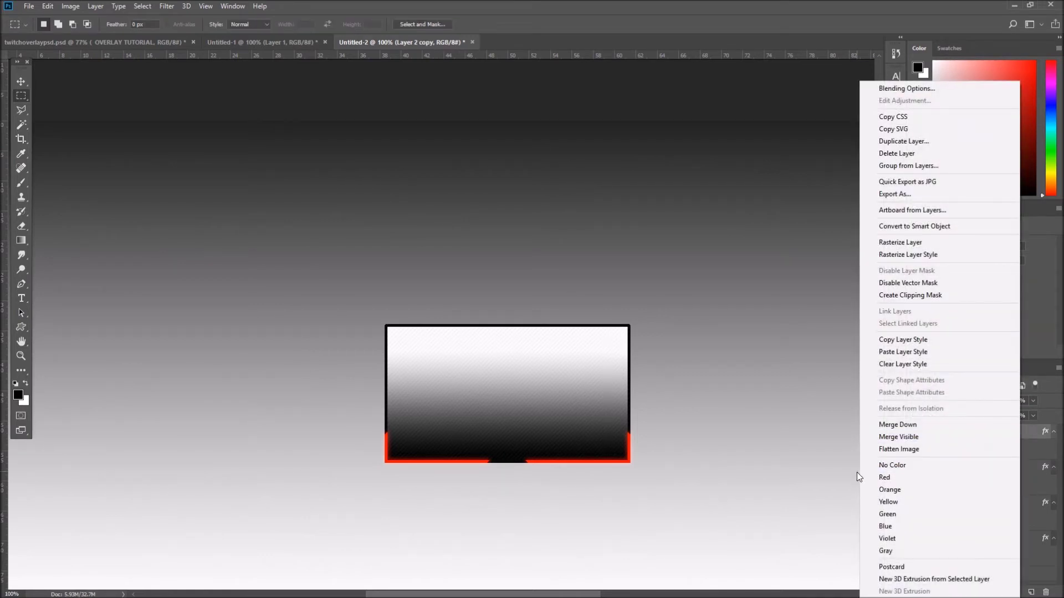
left_click(757, 446)
key("ctrl+t")
right_click(574, 418)
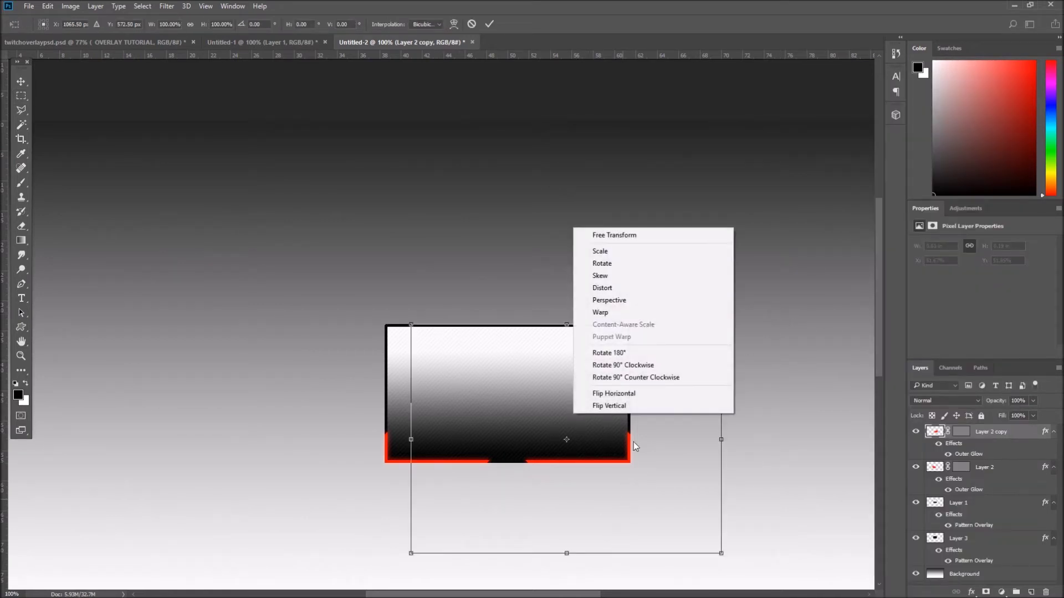
left_click(615, 406)
left_click_drag(604, 414, 600, 344)
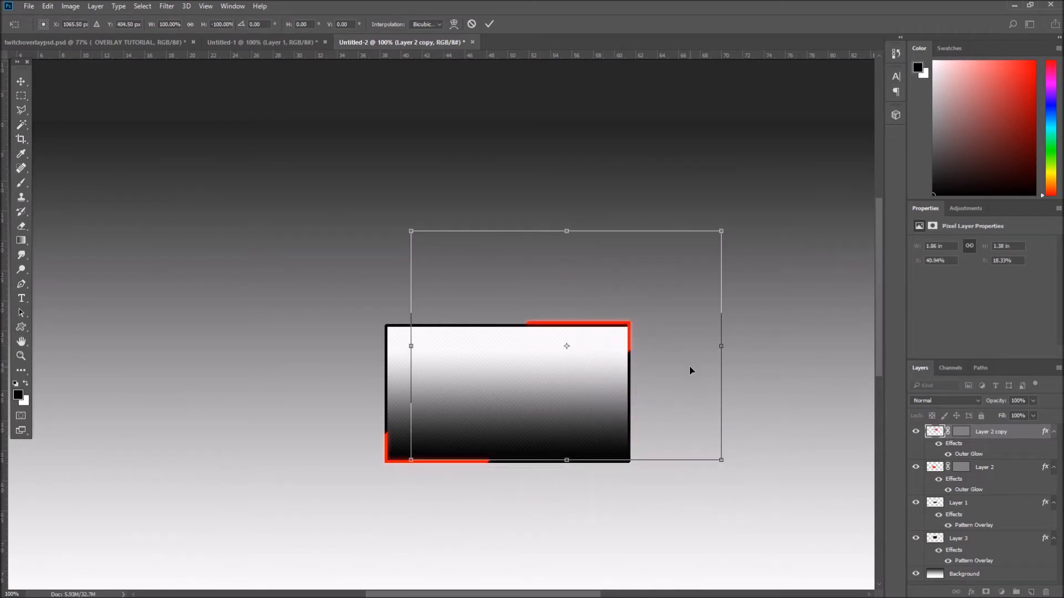
key("Down")
key("Down")
key("Down")
key("Down")
key("Down")
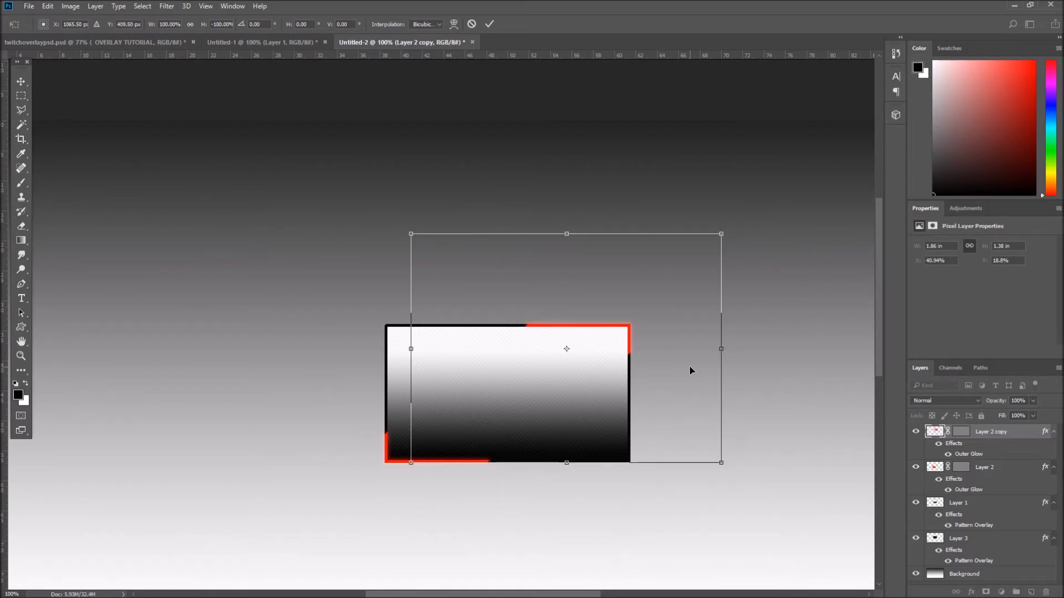
key("Return")
key("m")
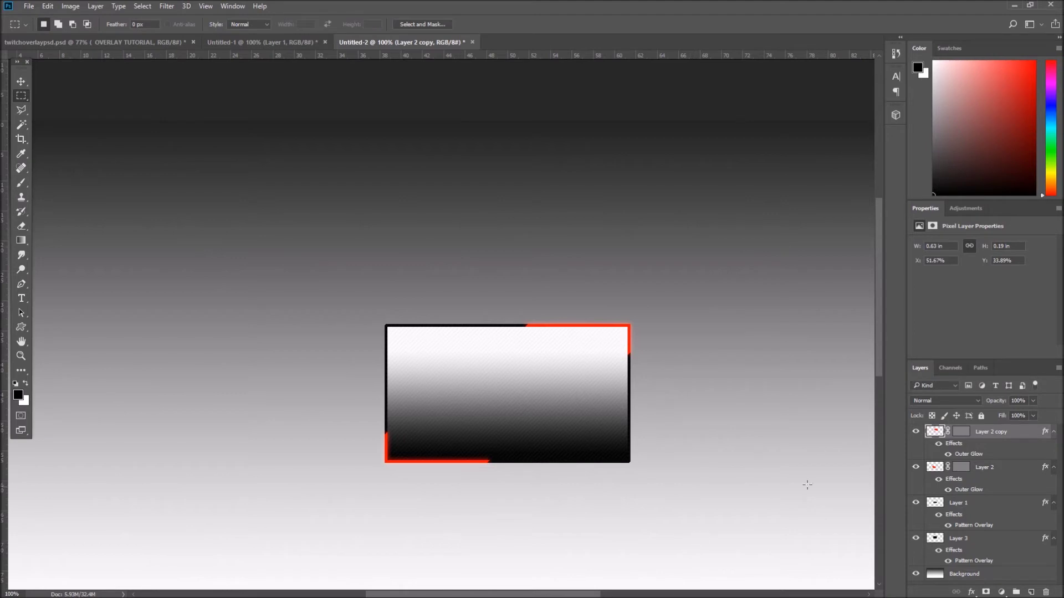
Step: Compare the webcam frame with Layer 1's gradient hidden and shown, examining it at 200% zoom
left_click(915, 505)
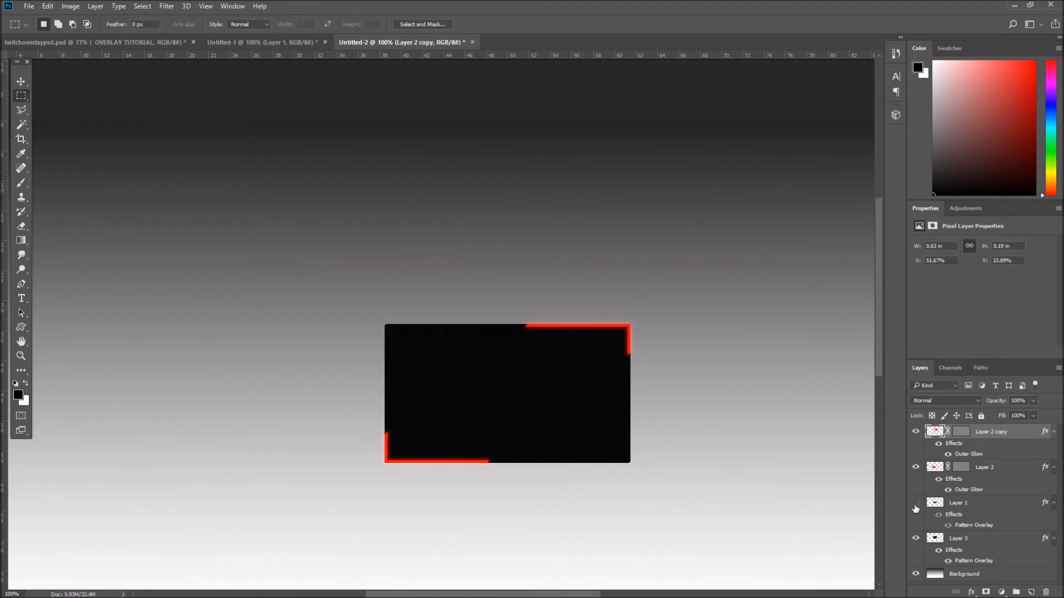
left_click(915, 504)
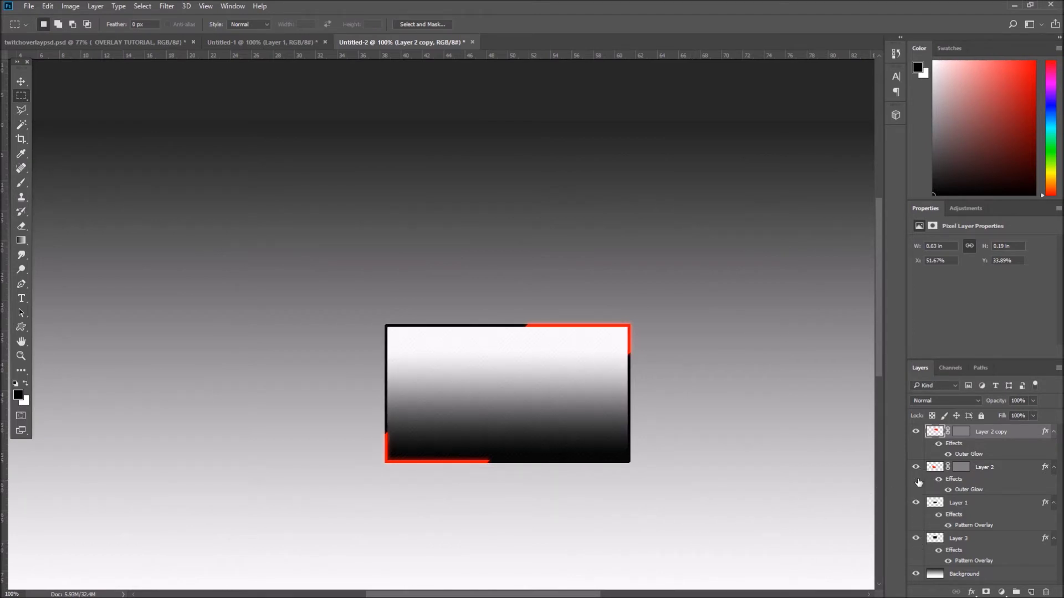
left_click(915, 506)
left_click(915, 504)
left_click(915, 504)
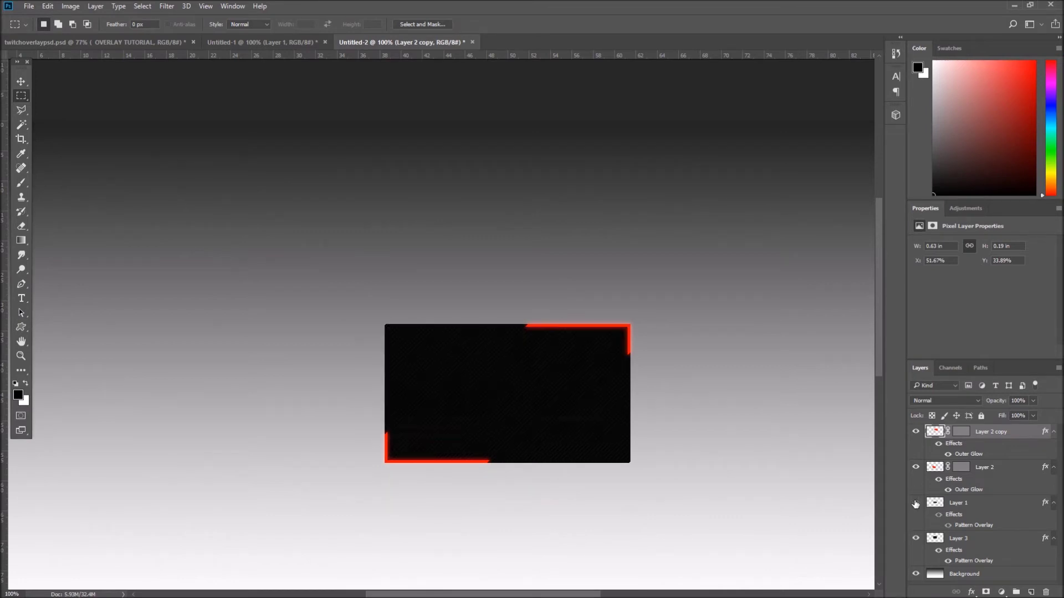
left_click(21, 355)
left_click(538, 456)
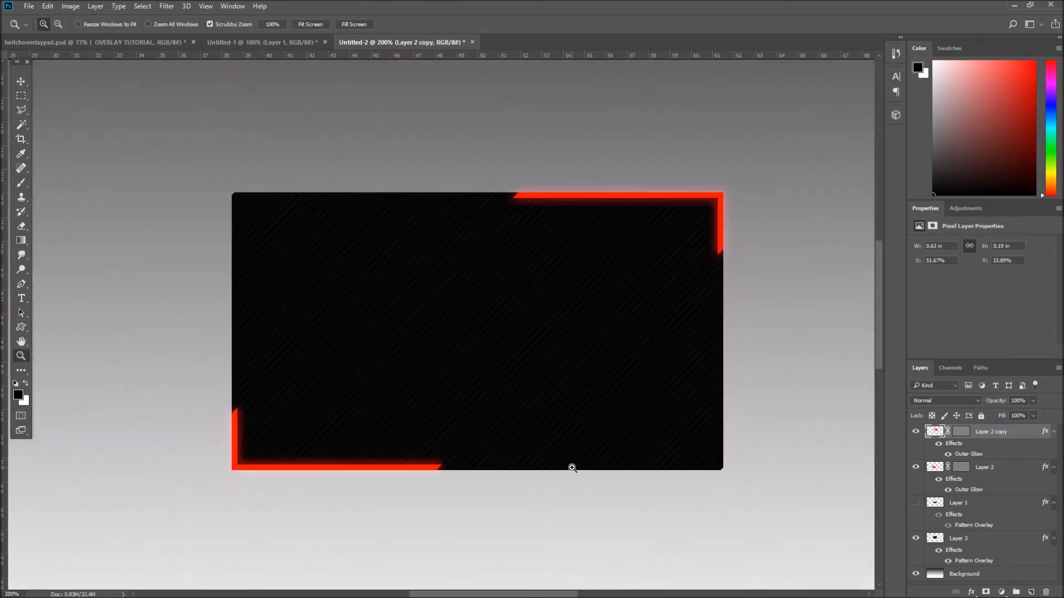
left_click(916, 504)
Step: Reduce the opacity of the gradient on Layer 1 to 37%
left_click(995, 507)
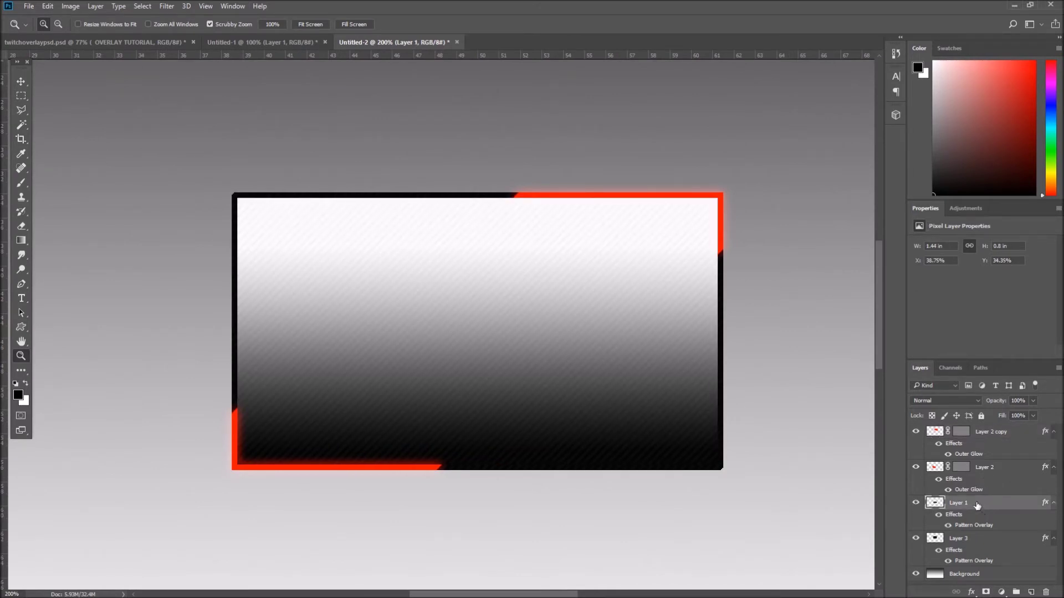
key("p")
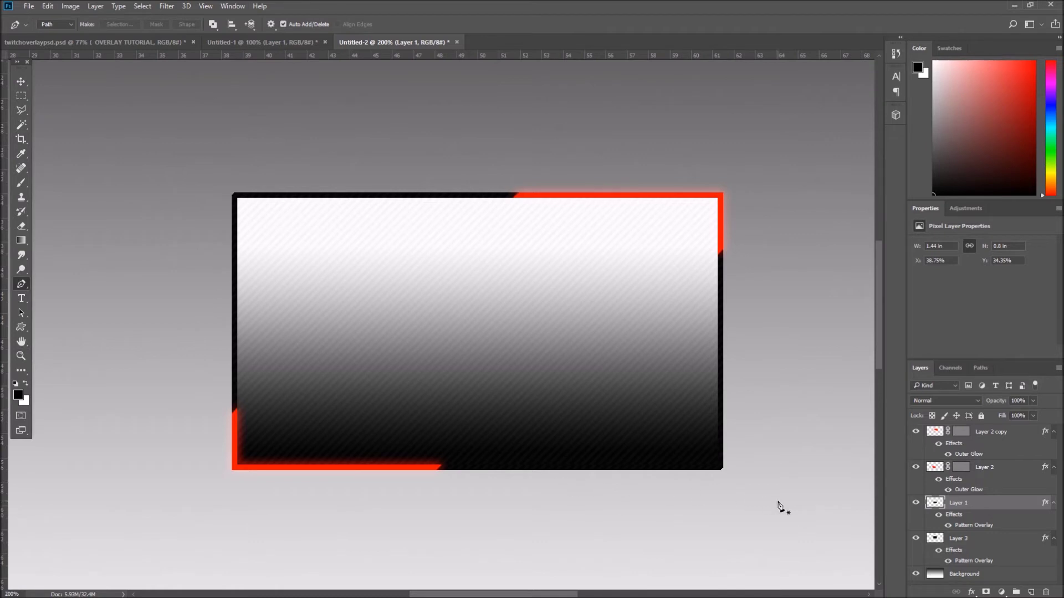
left_click(976, 540)
left_click(991, 508)
left_click_drag(1016, 414, 1000, 414)
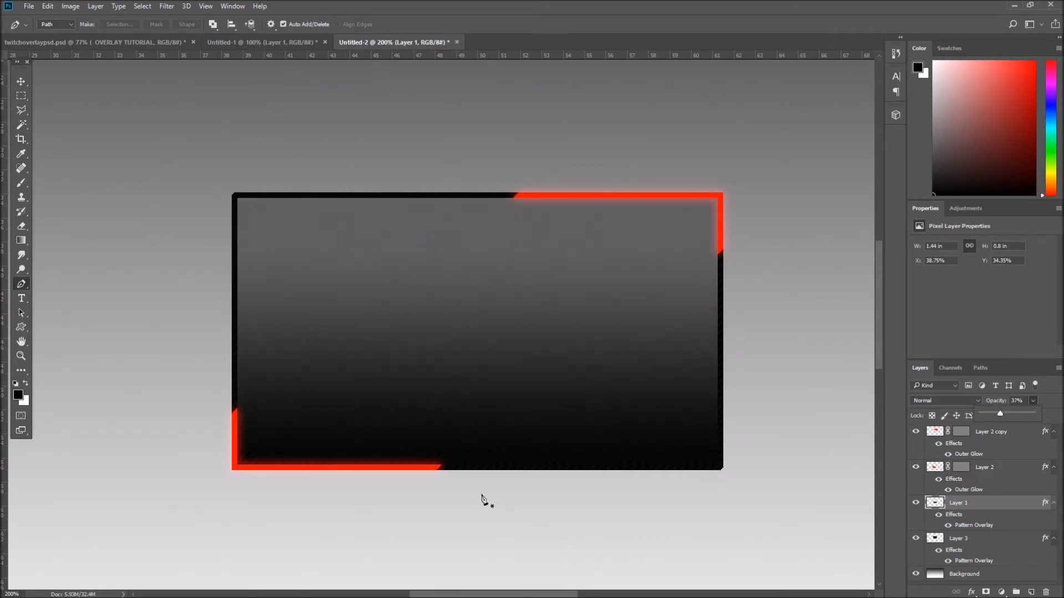
Step: Examine the lower edge of the webcam frame in twitchoverlaypsd.psd, around the accent lines and PerFect label
left_click(130, 47)
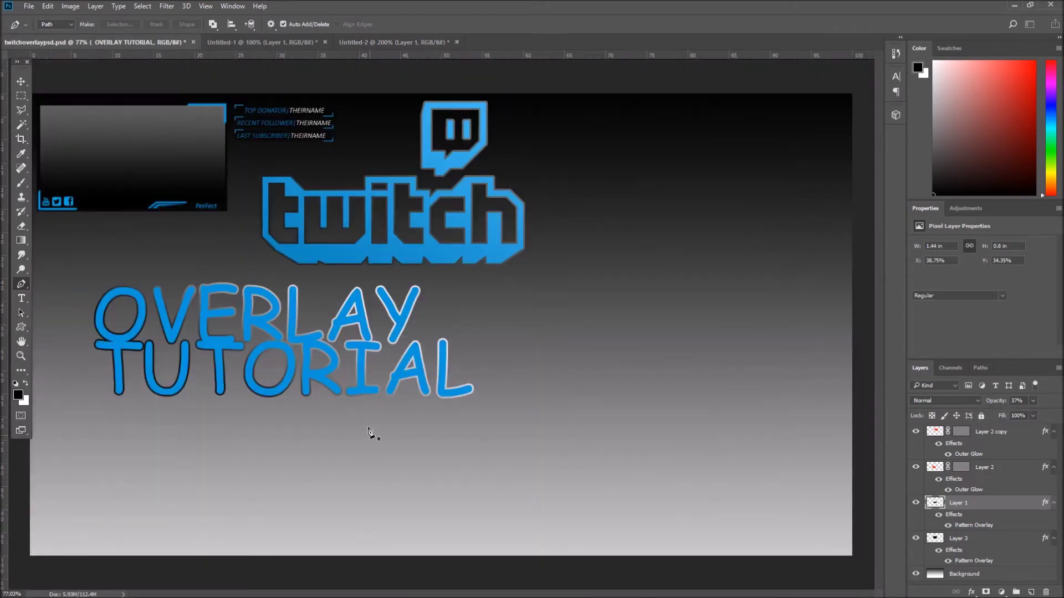
left_click(22, 343)
left_click(21, 356)
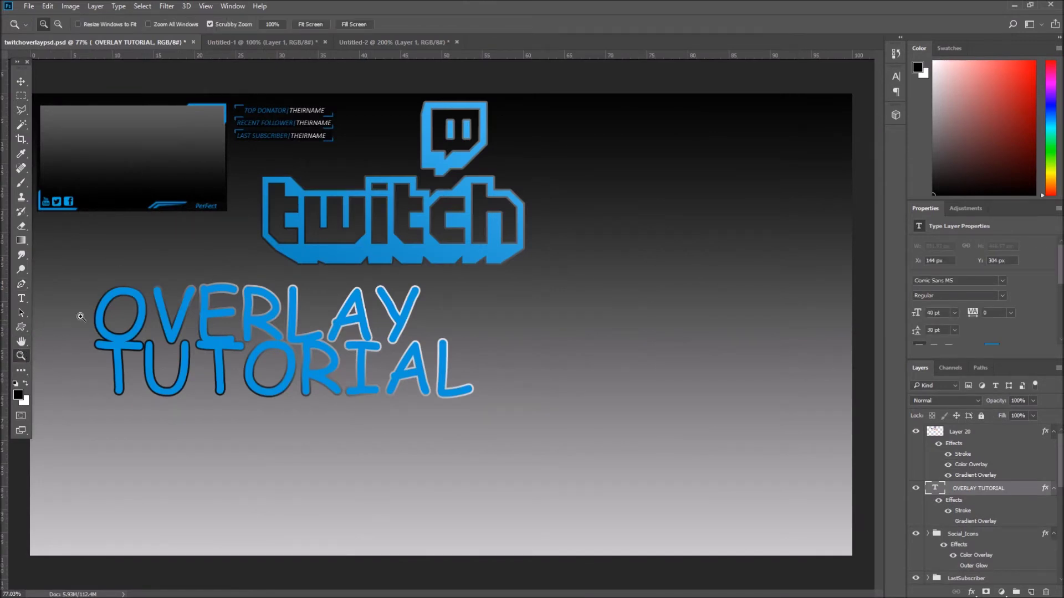
left_click(134, 222)
left_click_drag(134, 222, 249, 194)
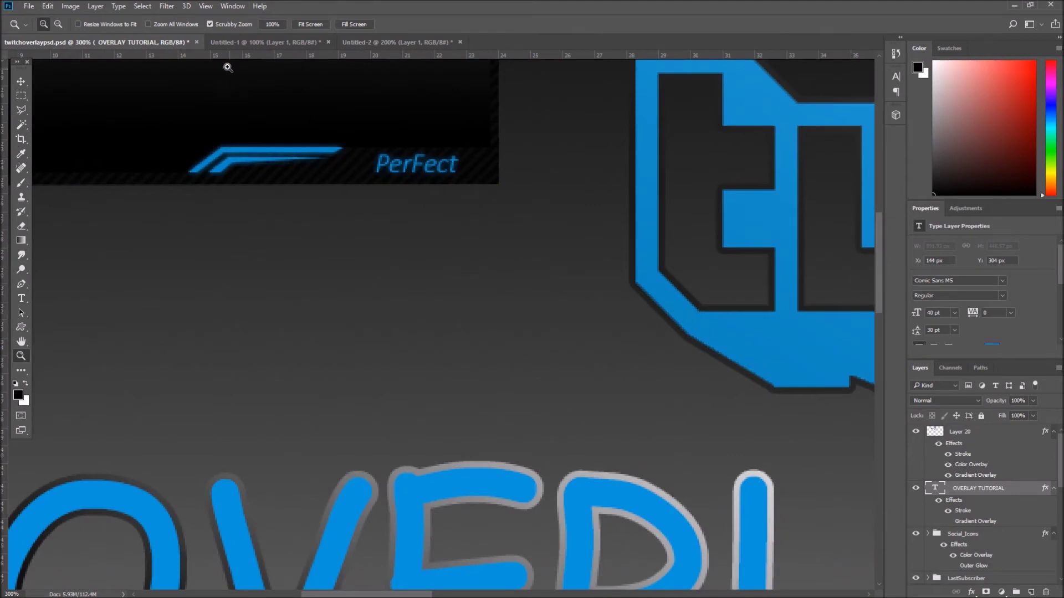
Step: Close the Untitled-1 document and return to the Untitled-2 overlay
left_click(248, 46)
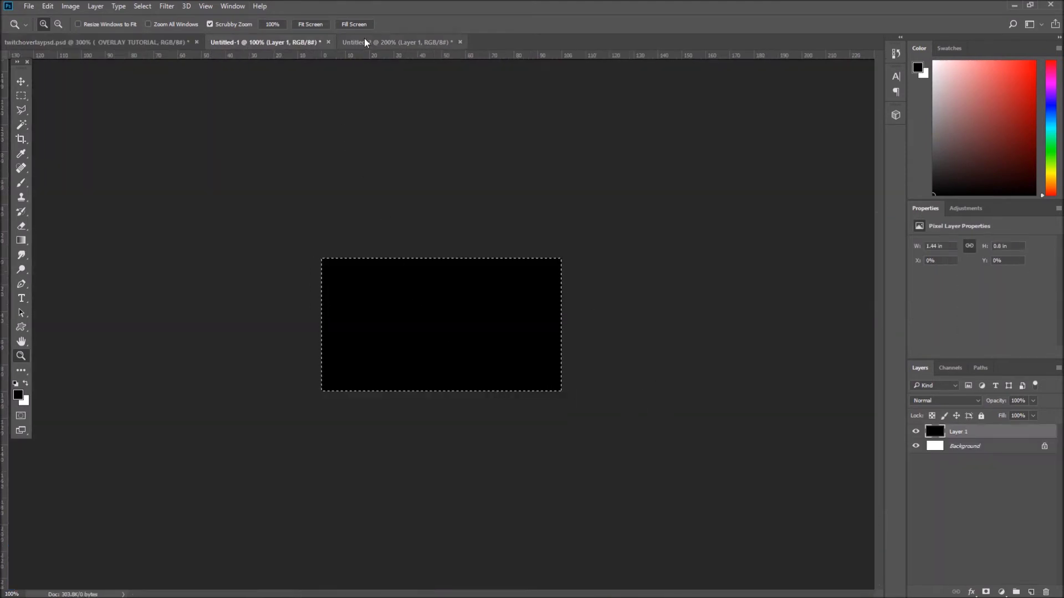
left_click(385, 49)
left_click(328, 42)
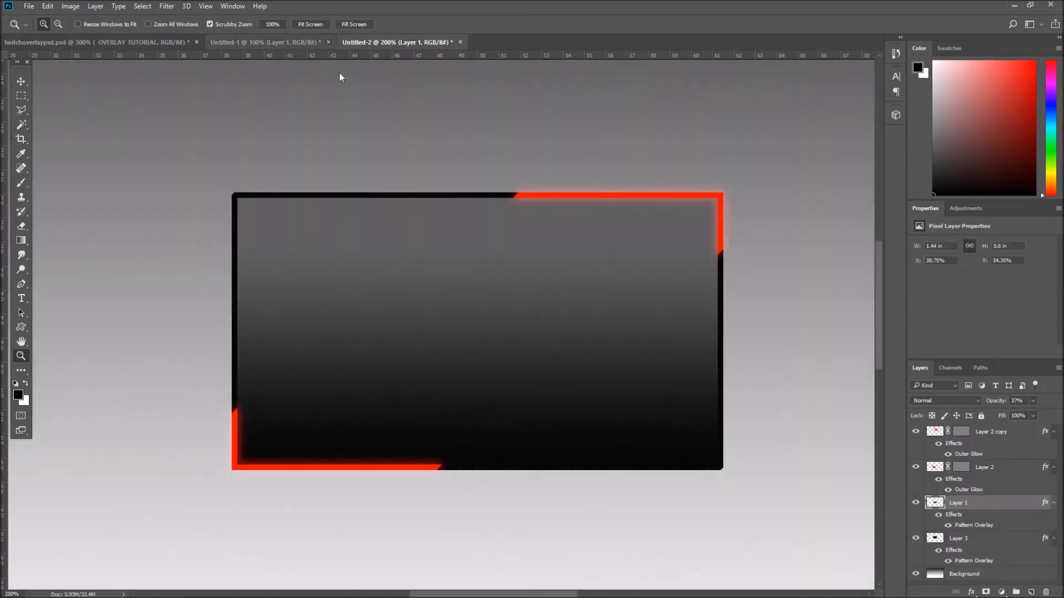
left_click(562, 228)
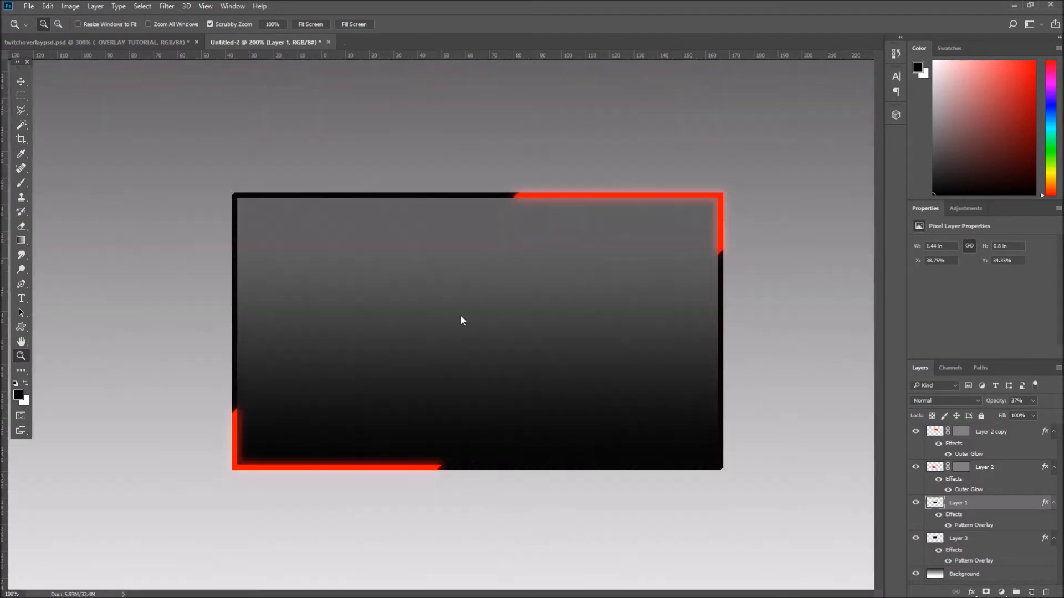
Step: Draw a closed Pen path with a slanted left side along the frame's lower-right edge and convert it into a selection
left_click(669, 451)
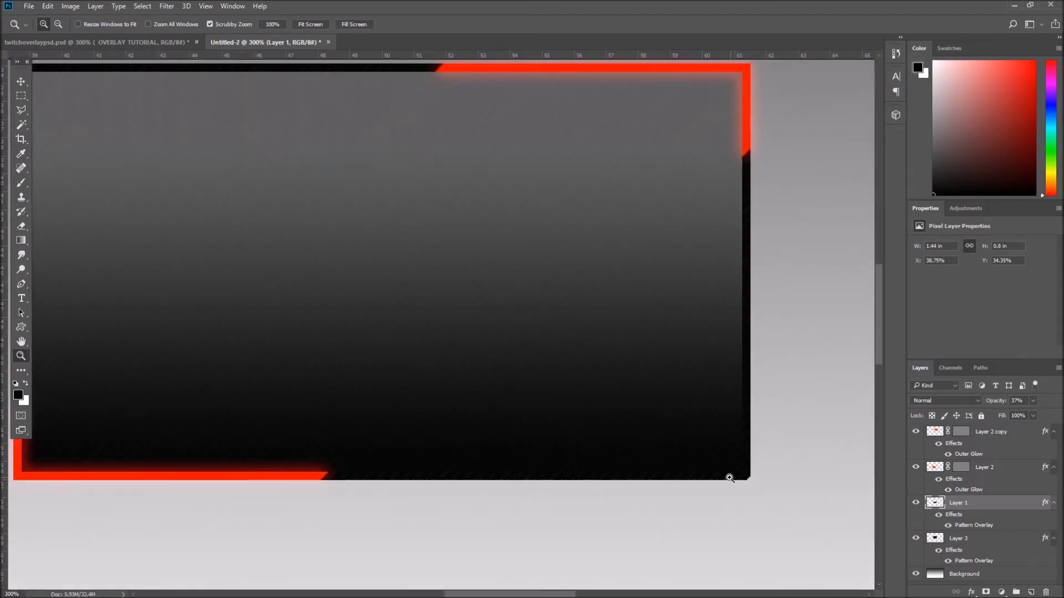
key("p")
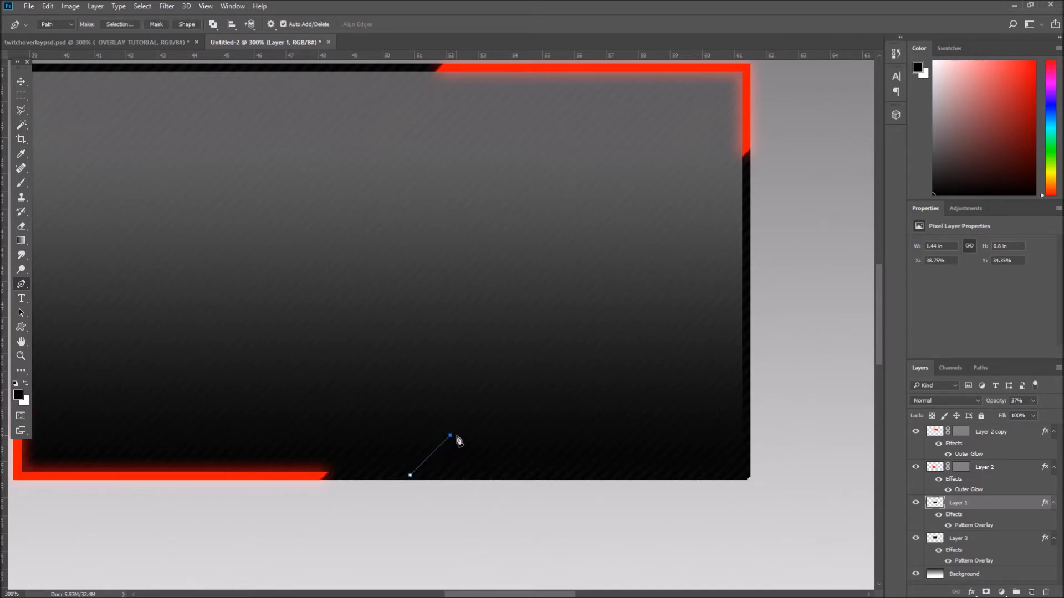
left_click(745, 436)
left_click(410, 476)
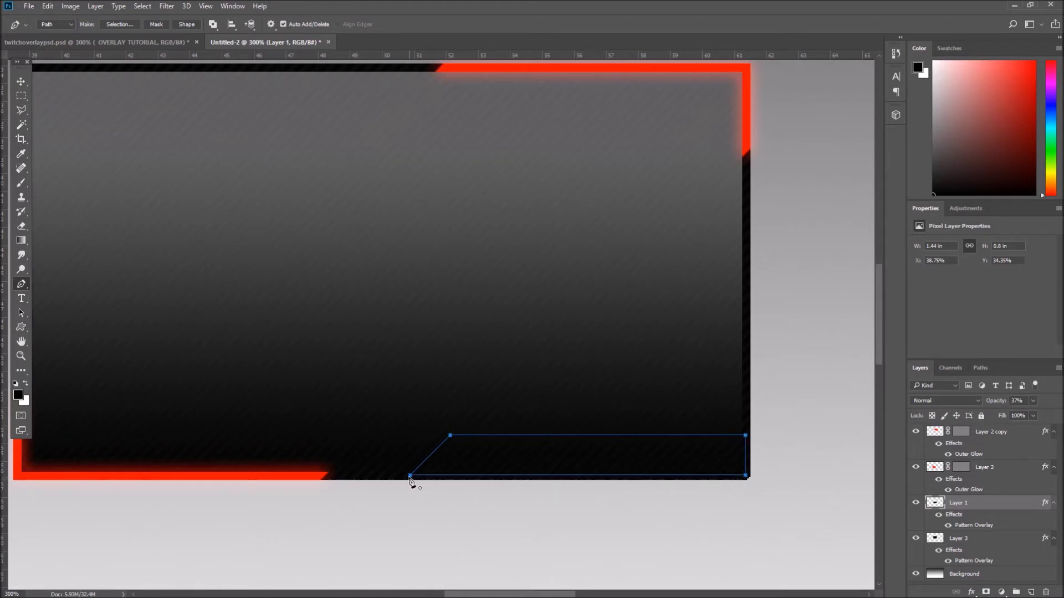
right_click(610, 462)
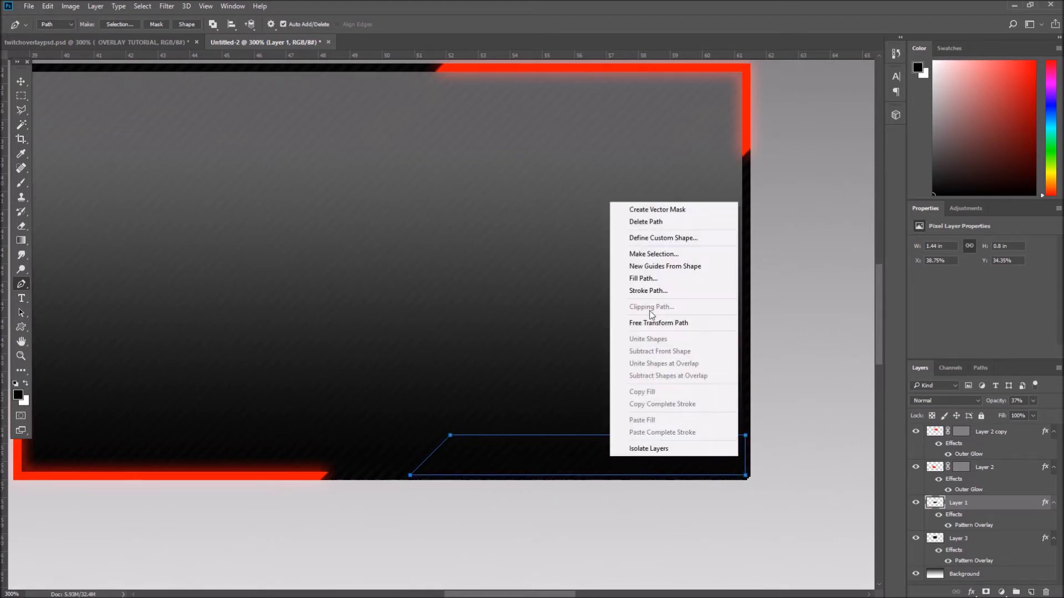
left_click(659, 255)
left_click(590, 172)
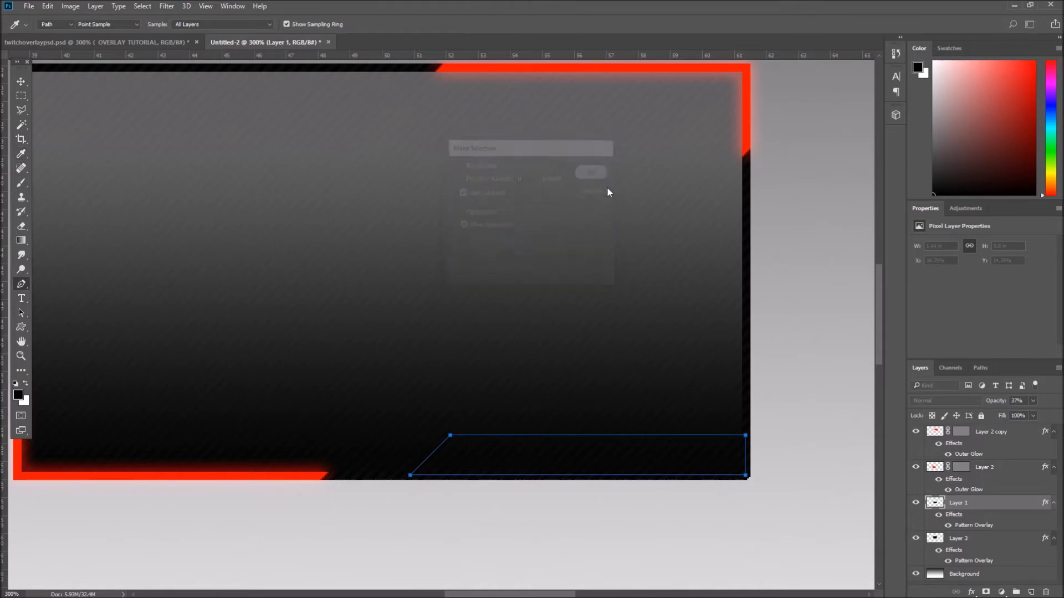
Step: Compare Layer 3 and Layer 1 by toggling their visibility, delete the slanted selected area from Layer 1, and deselect it
left_click(920, 541)
left_click(917, 540)
left_click(917, 540)
left_click(916, 540)
left_click(917, 540)
left_click(915, 503)
left_click(915, 503)
left_click(915, 503)
left_click(915, 503)
left_click(996, 509)
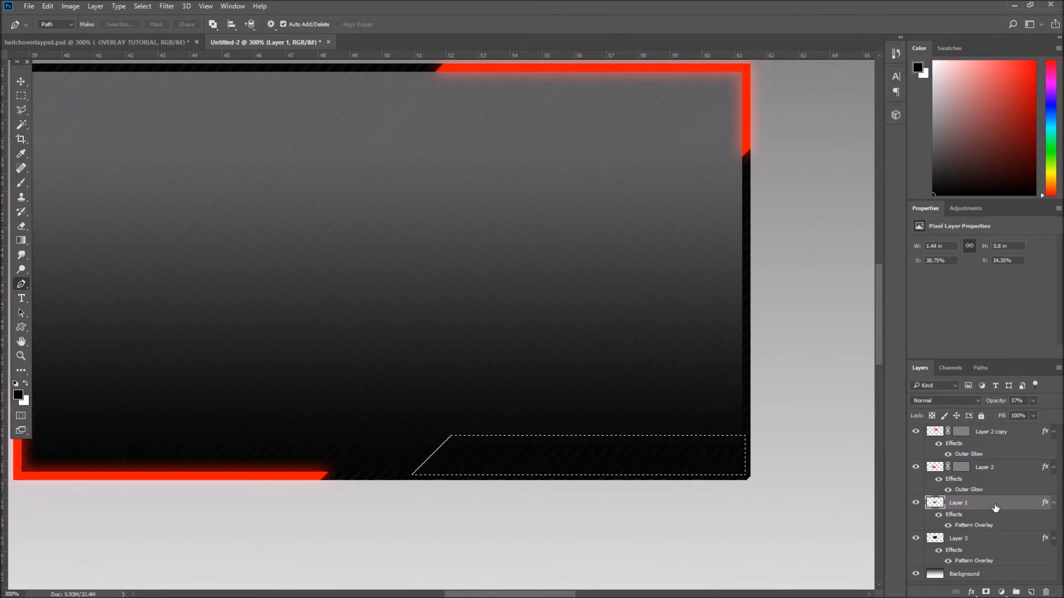
left_click(21, 95)
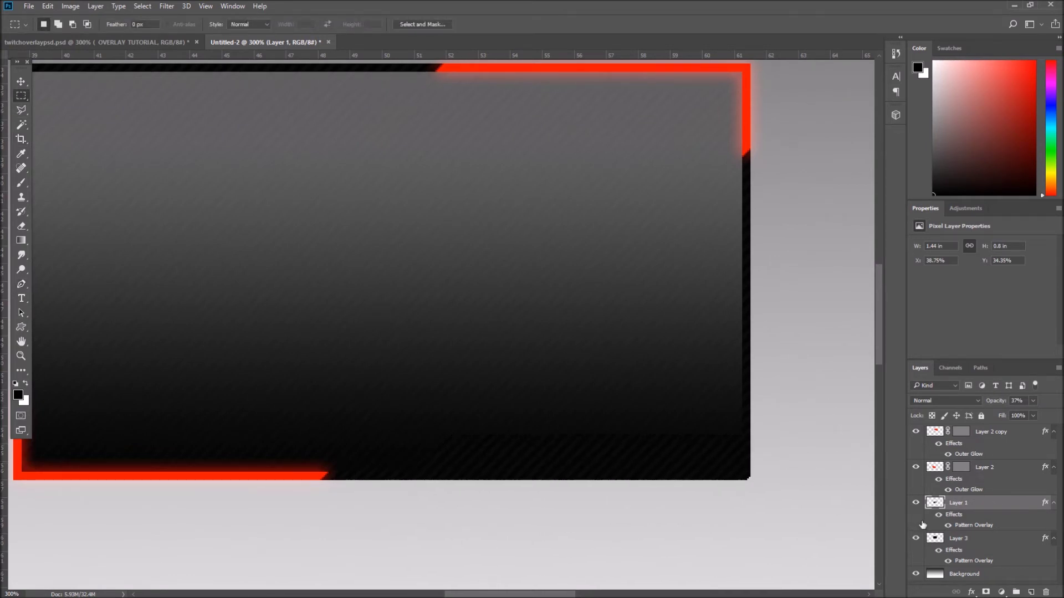
Step: Load Layer 1's outline as a selection, delete that area from Layer 3, and deselect it
left_click(934, 504, "ctrl")
left_click(1007, 538)
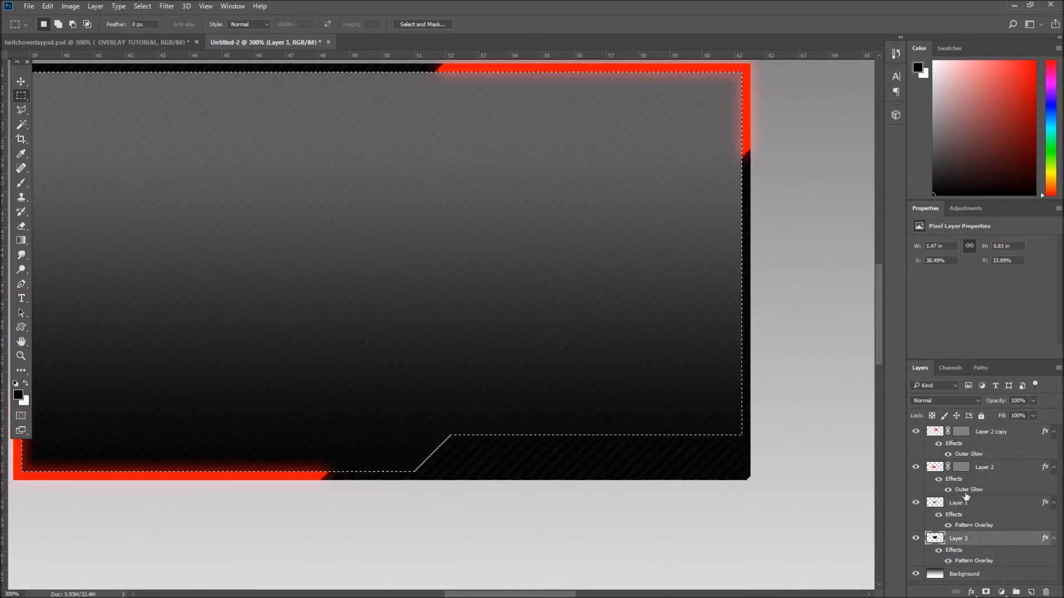
left_click(915, 538)
left_click(916, 539)
key("Delete")
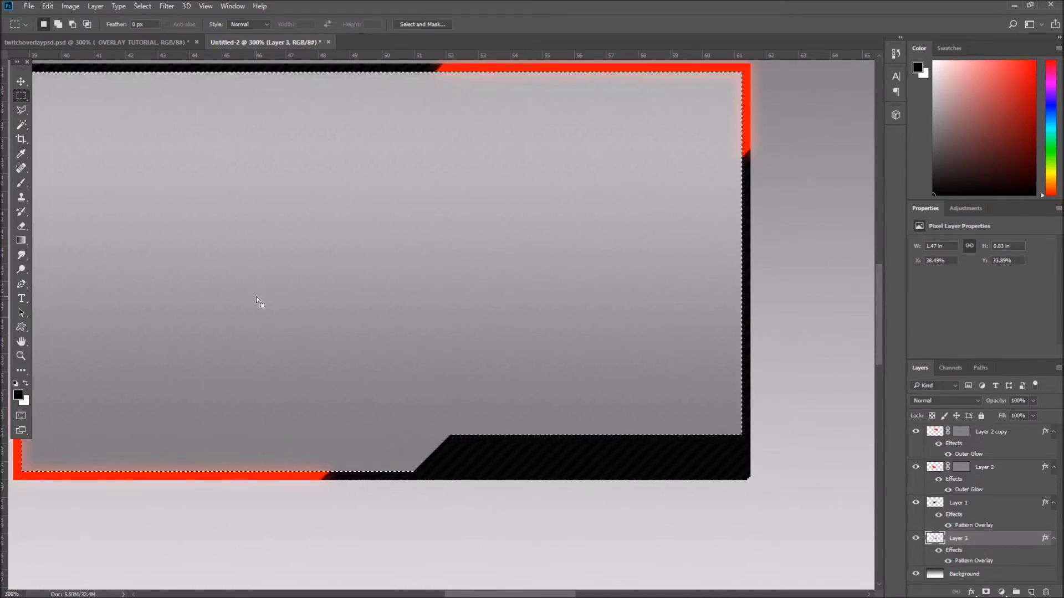
left_click(160, 199)
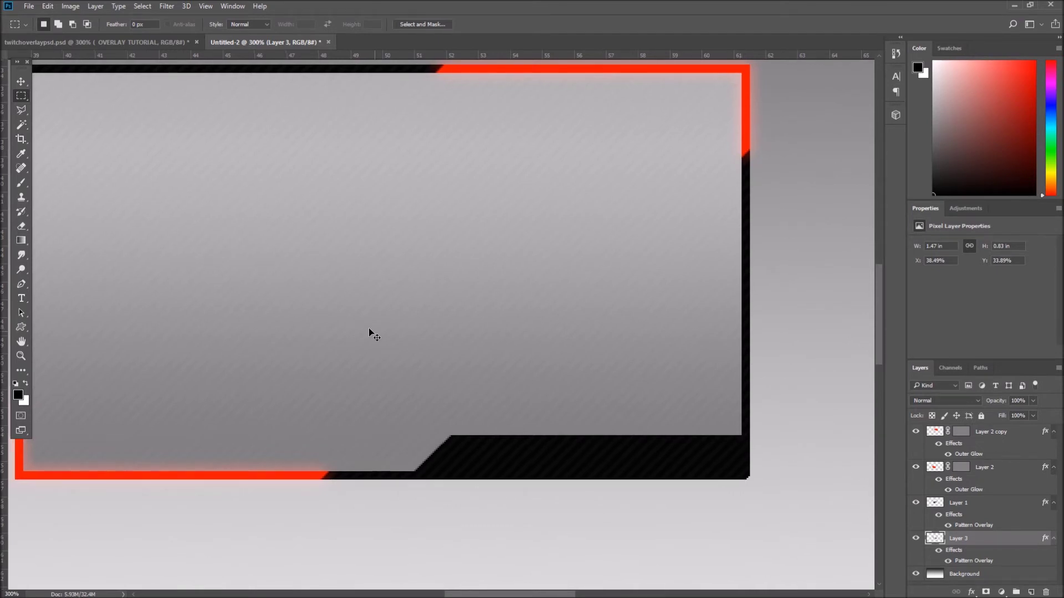
Step: Compare the frame with Layer 1 hidden and shown, and set Layer 1's opacity to 100%
key("ctrl+minus")
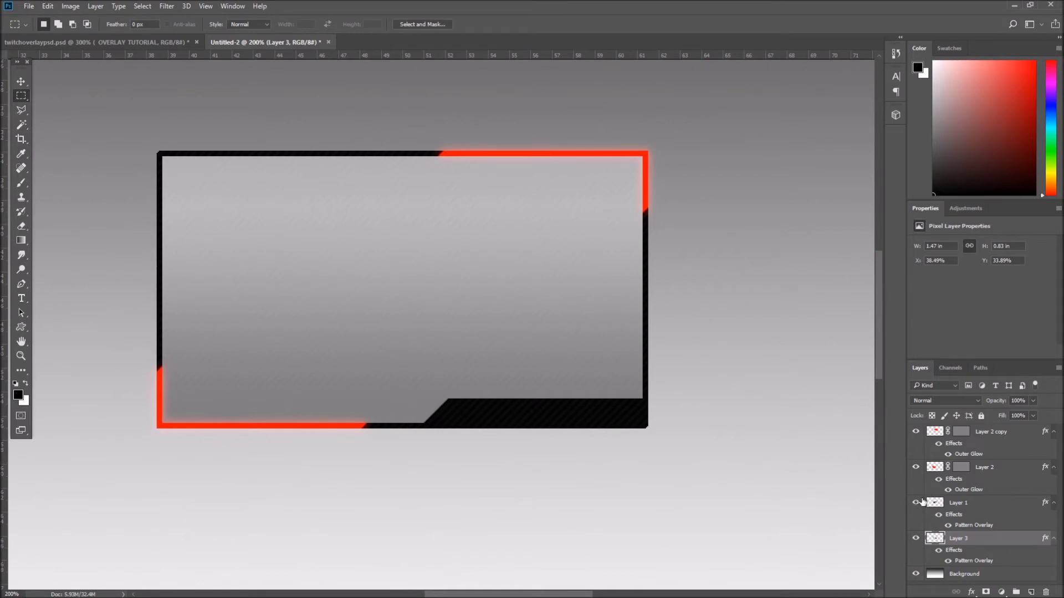
left_click(920, 503)
left_click(920, 506)
left_click(918, 504)
left_click(918, 504)
left_click(973, 510)
left_click(1032, 401)
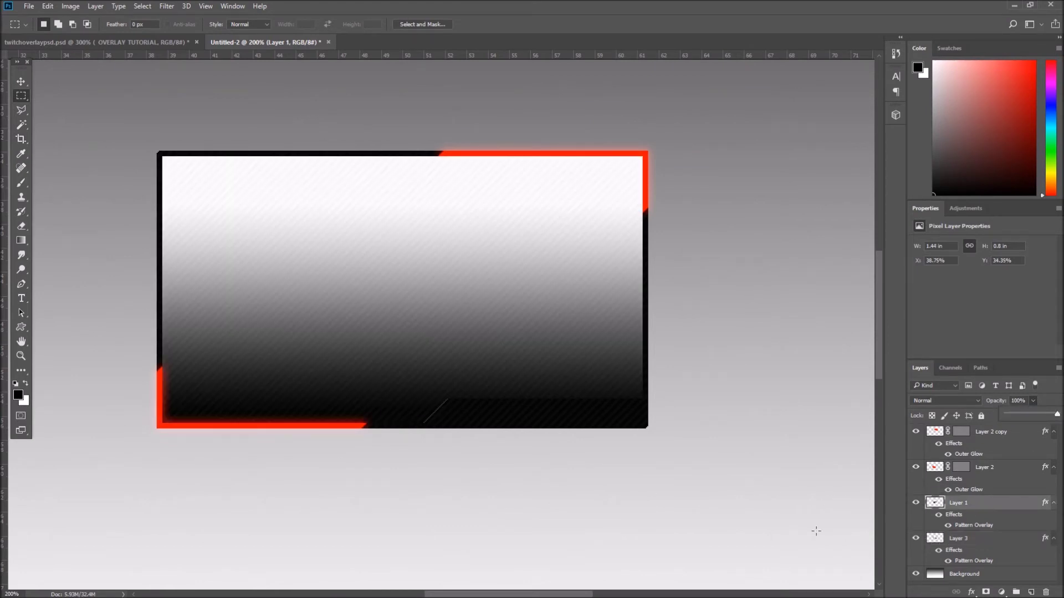
left_click(988, 507)
Step: Check the accent lines beside the PerFect label in twitchoverlaypsd.psd and return to the Untitled-2 overlay
left_click(22, 110)
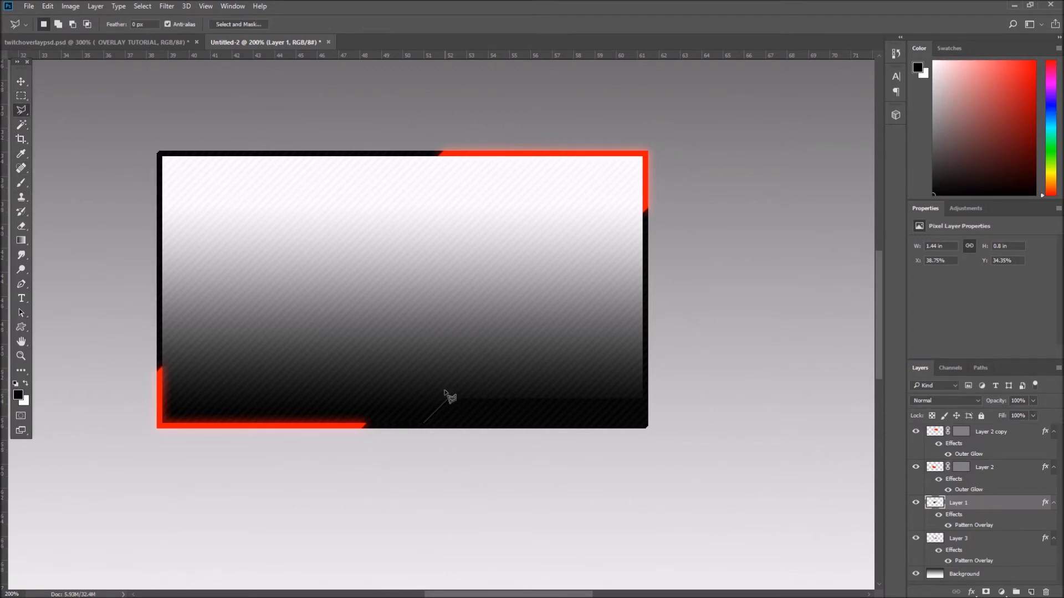
left_click(133, 42)
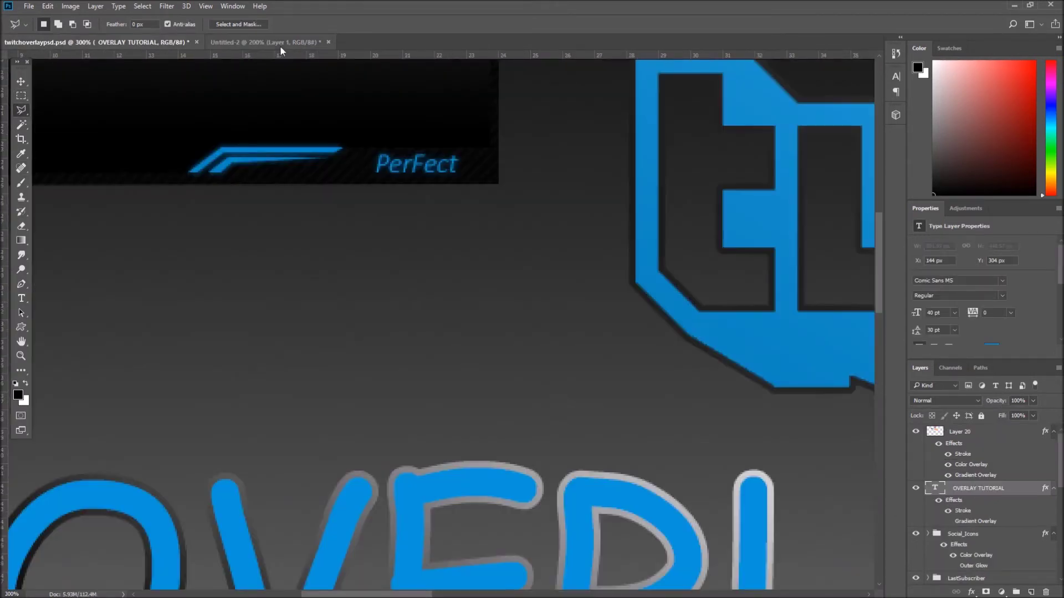
left_click(274, 43)
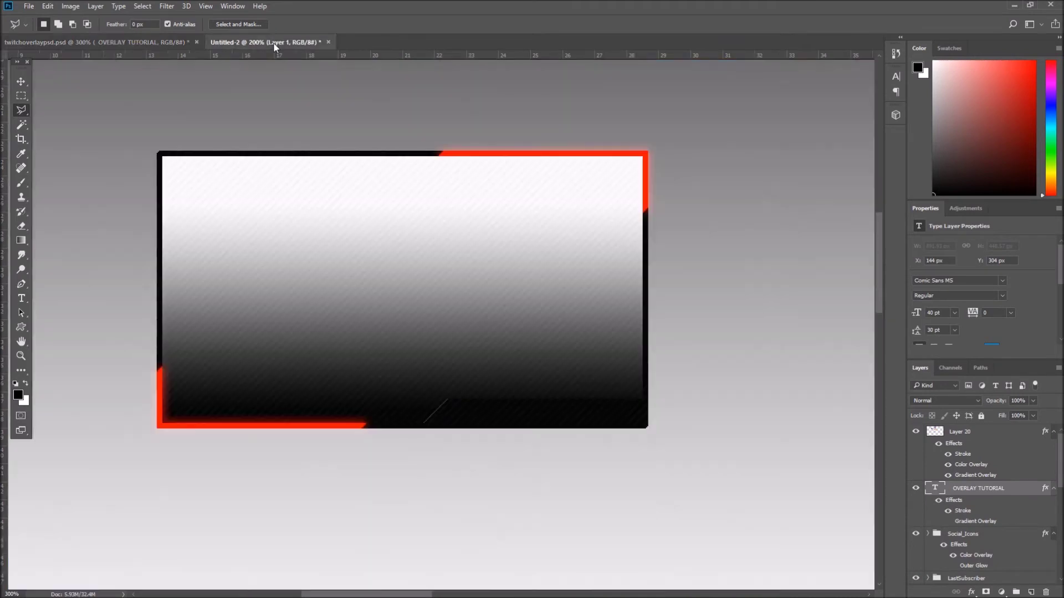
left_click(448, 399)
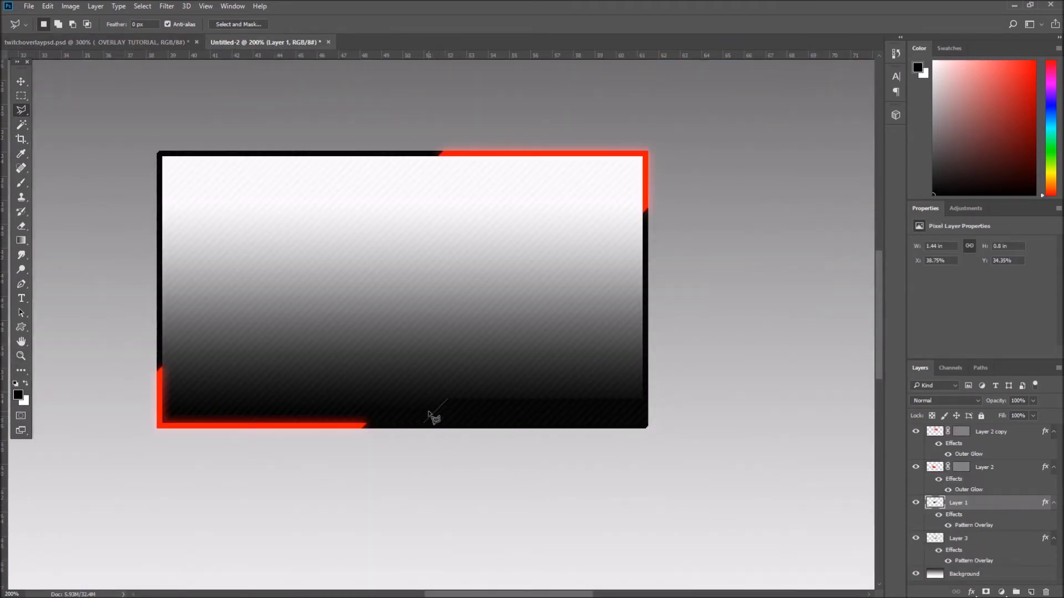
Step: Hide Layer 1 and draw a closed, bent Pen path for a thin accent line along the label area's slanted and upper edges
left_click(22, 356)
left_click(399, 416)
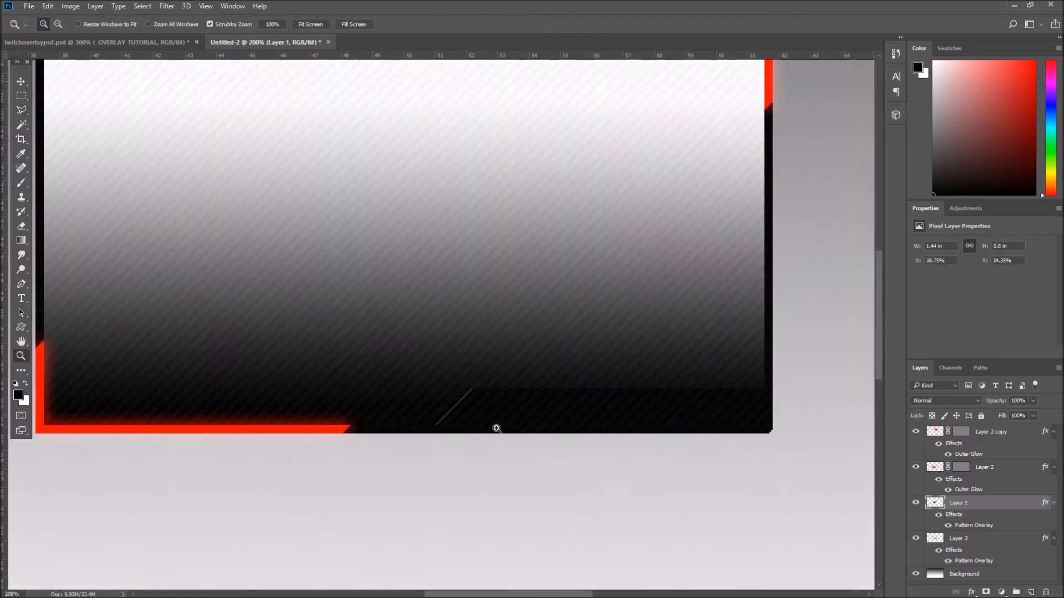
left_click(917, 504)
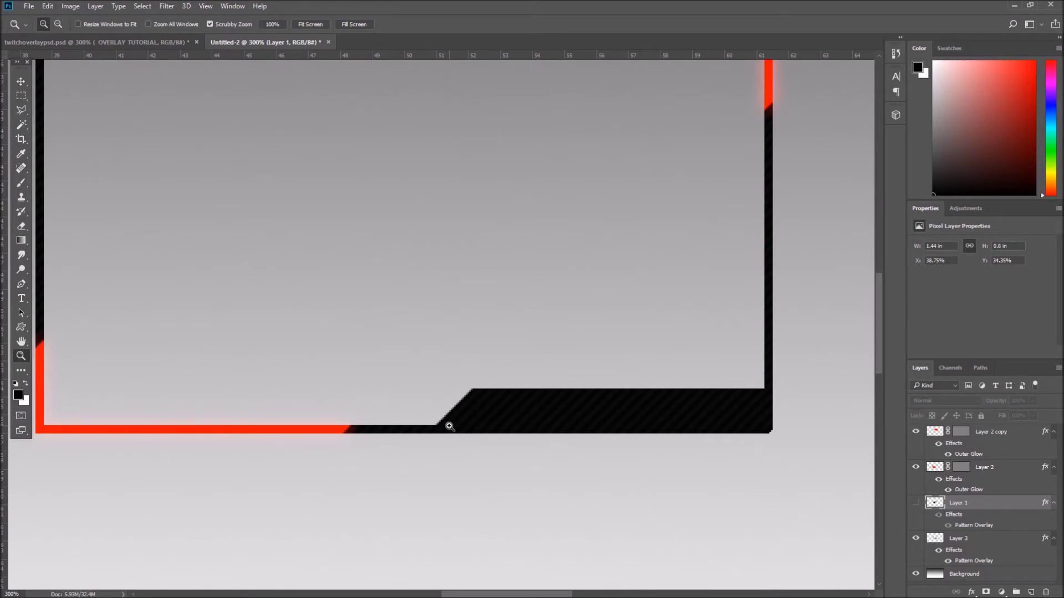
key("p")
left_click(447, 428)
left_click(475, 398)
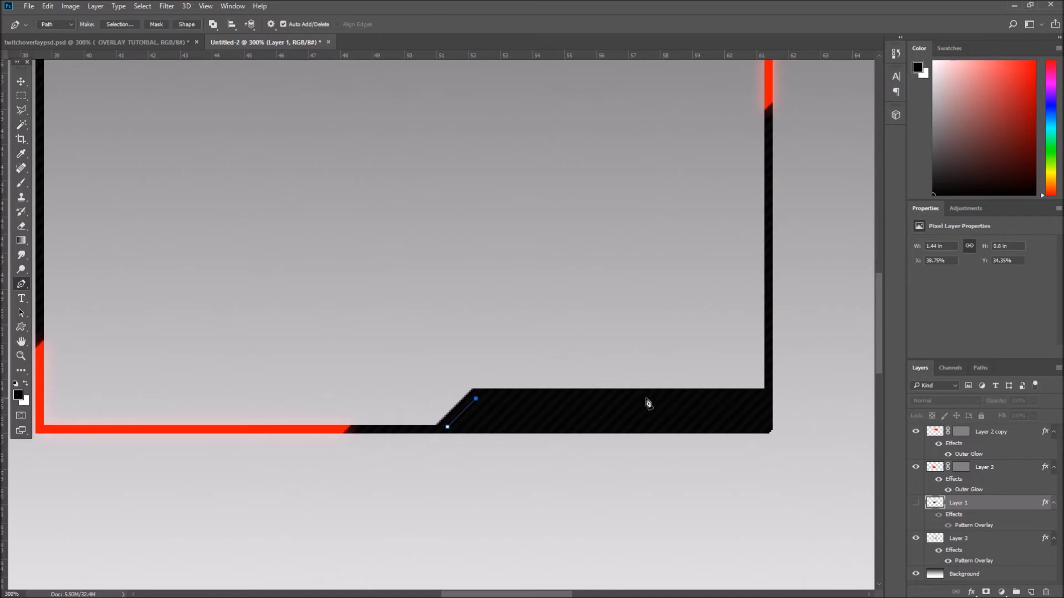
left_click(643, 398)
left_click_drag(645, 398, 603, 400)
left_click(478, 405)
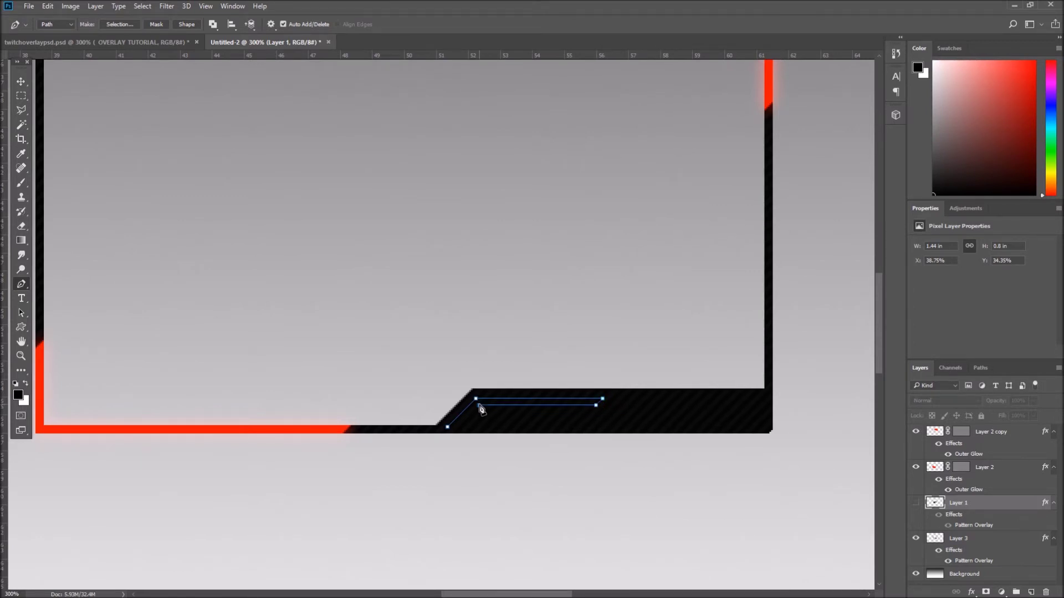
left_click(457, 427)
left_click(447, 427)
Step: Add a new layer above Layer 2 copy and create a vector mask on it from the bent accent path
right_click(463, 426)
left_click(1022, 466)
left_click(1018, 435)
scroll(1019, 449, "up", 2)
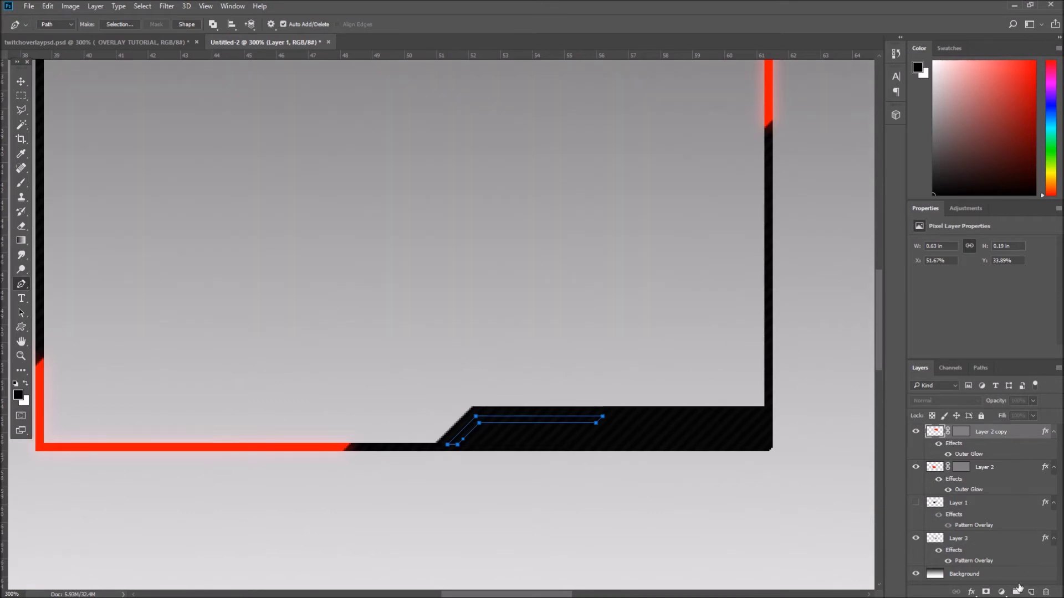
scroll(510, 415, "up", 3)
key("ctrl+shift+alt+n")
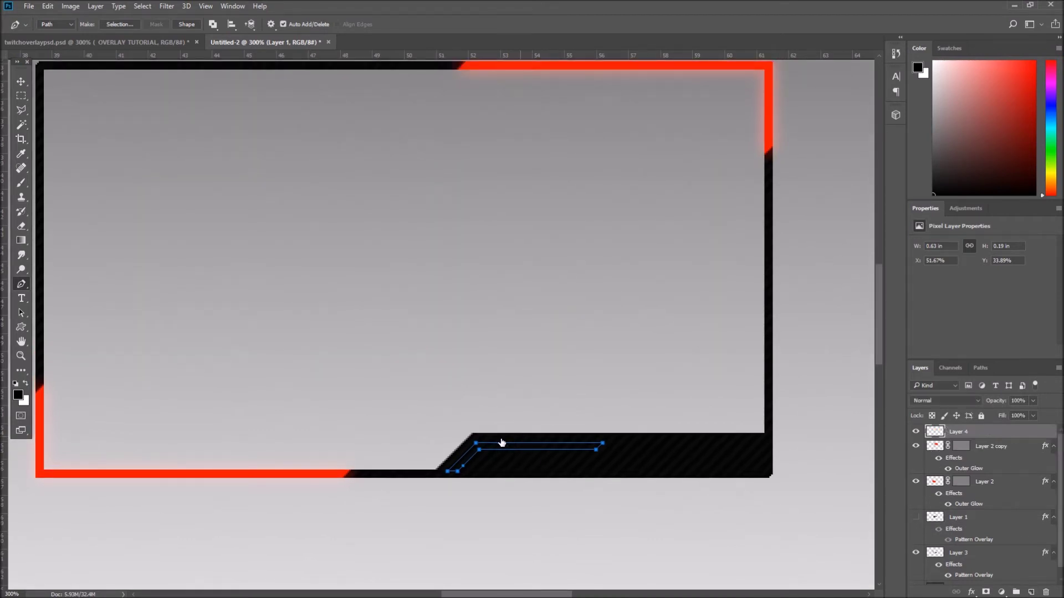
right_click(519, 447)
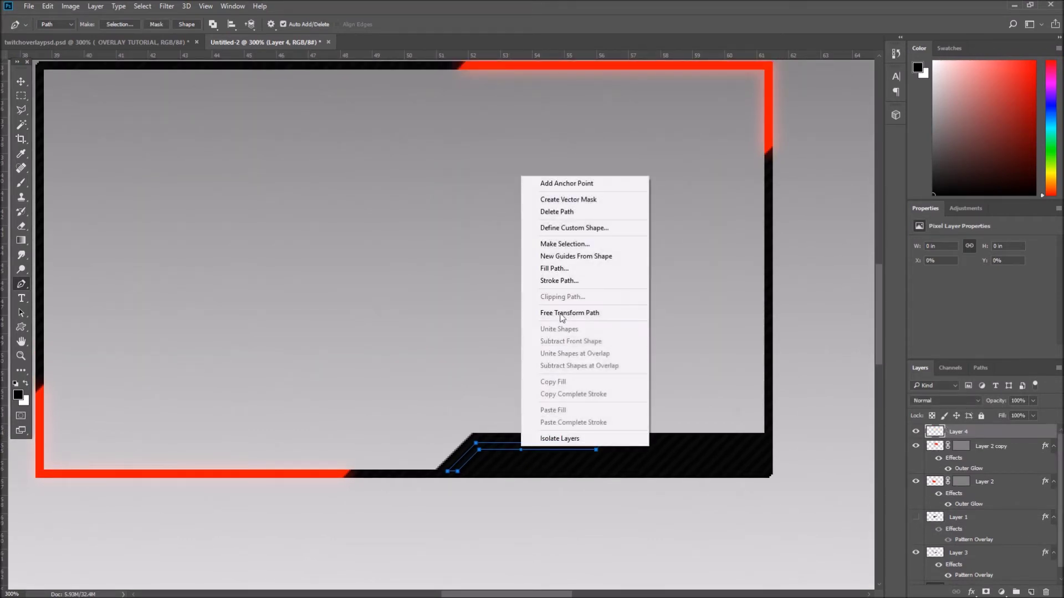
left_click(565, 200)
Step: Set the foreground color to the frame's red, ff1200, and brush it over Layer 4's masked accent line
key("b")
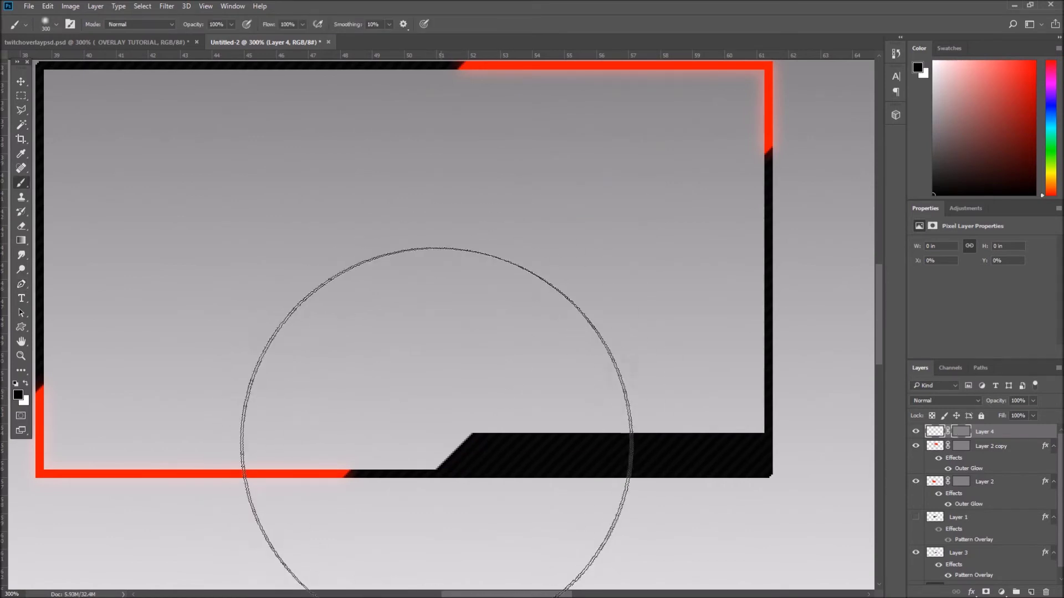
left_click(19, 394)
left_click(78, 472)
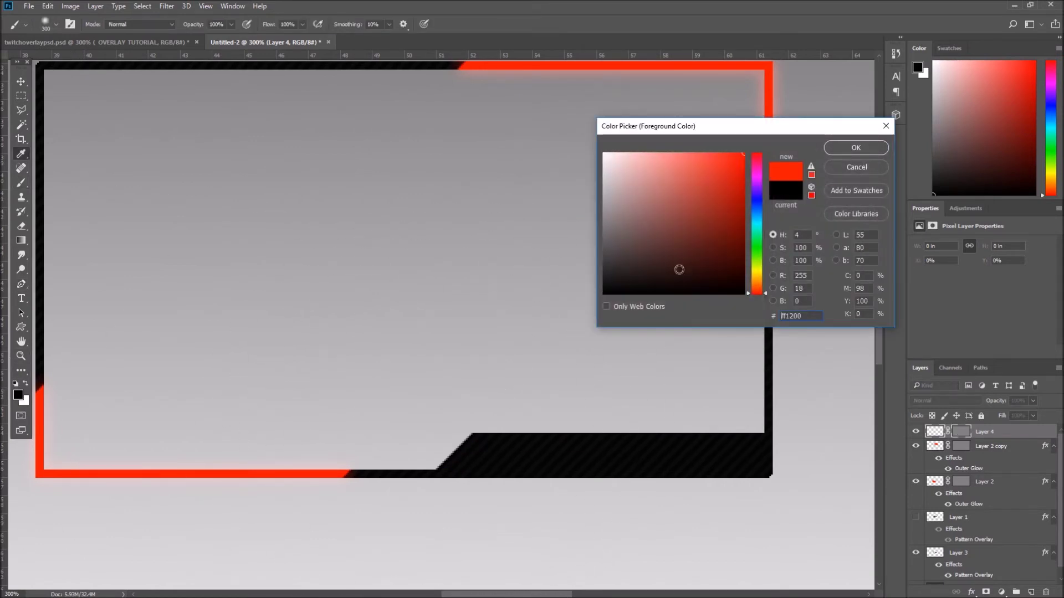
left_click(844, 145)
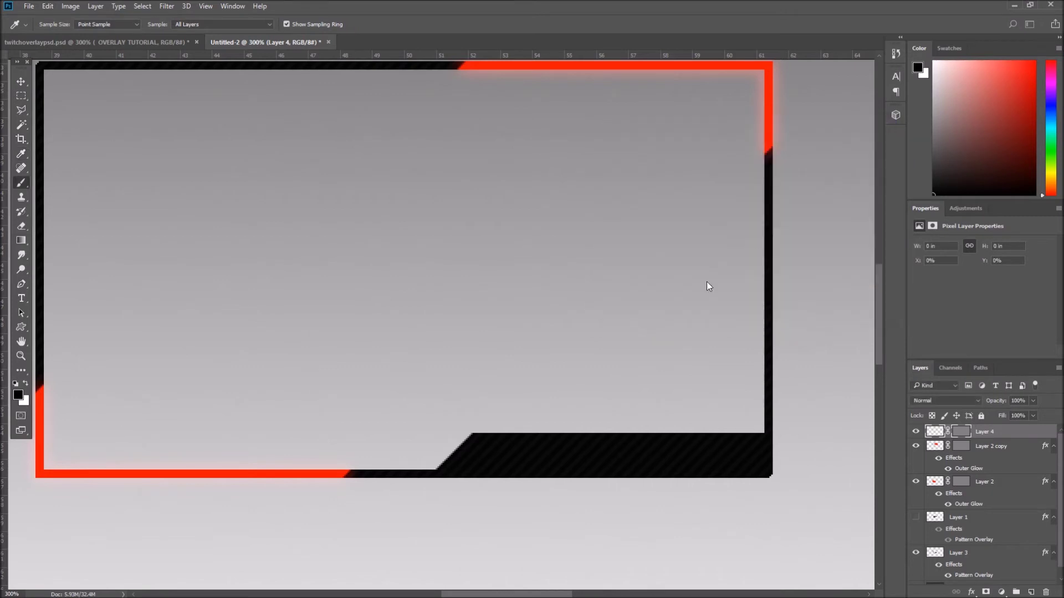
left_click_drag(406, 422, 524, 415)
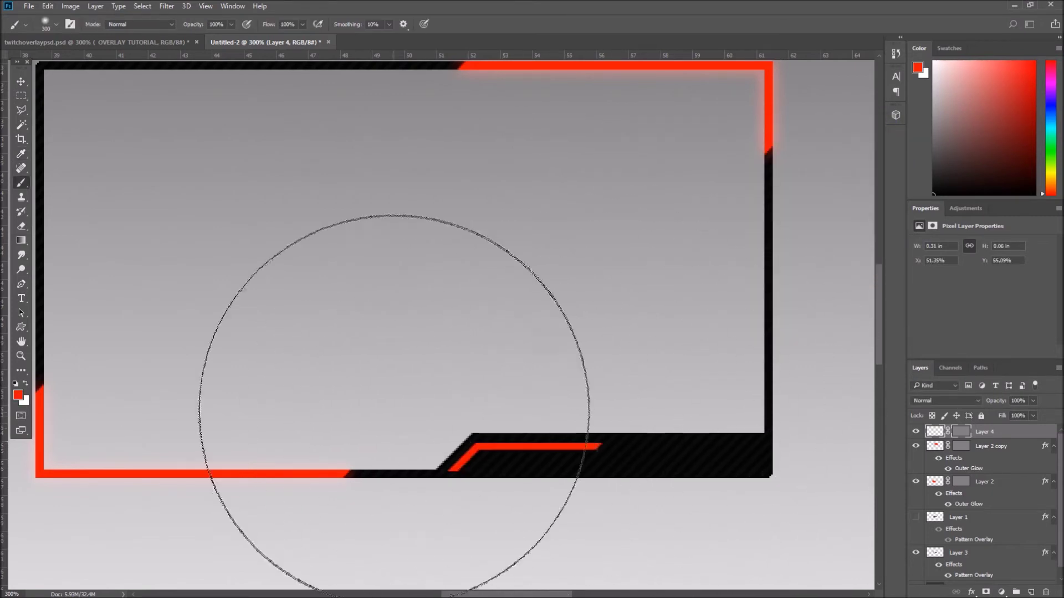
Step: Nudge the red accent line on Layer 4 three steps up and one step to the right
left_click(21, 81)
key("Up")
key("Up")
key("Up")
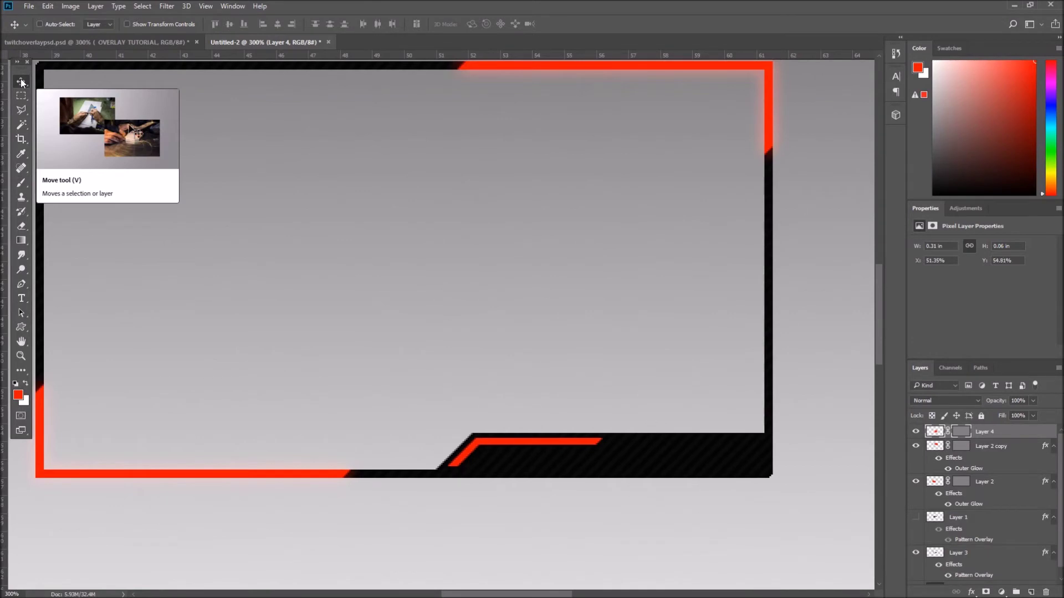
key("Right")
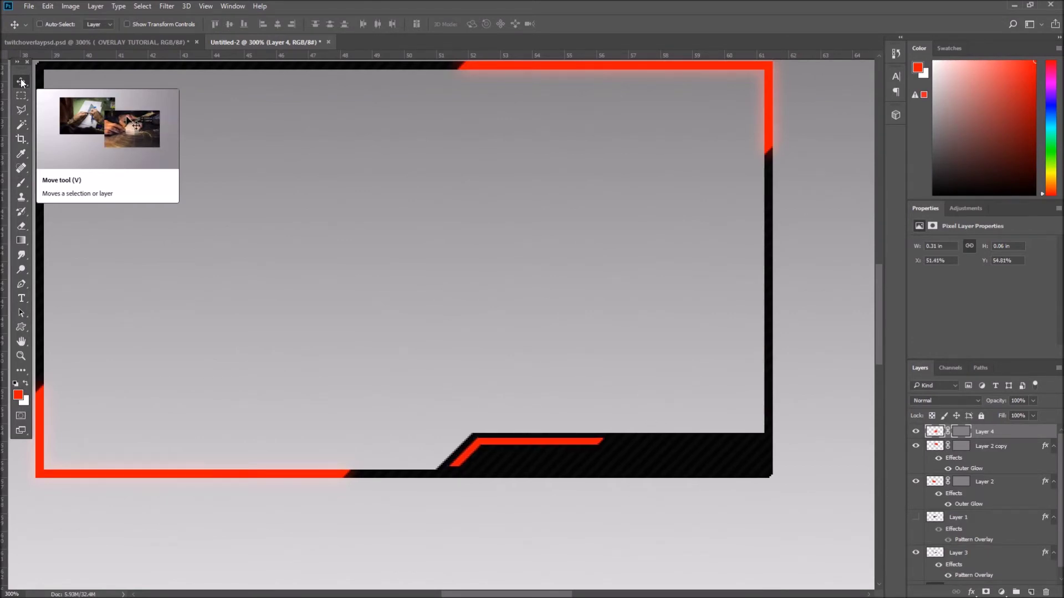
Step: Draw a second, tapered Pen shape in Layer 4's vector mask beneath the first accent line, redoing its inner corner to make it narrower
key("p")
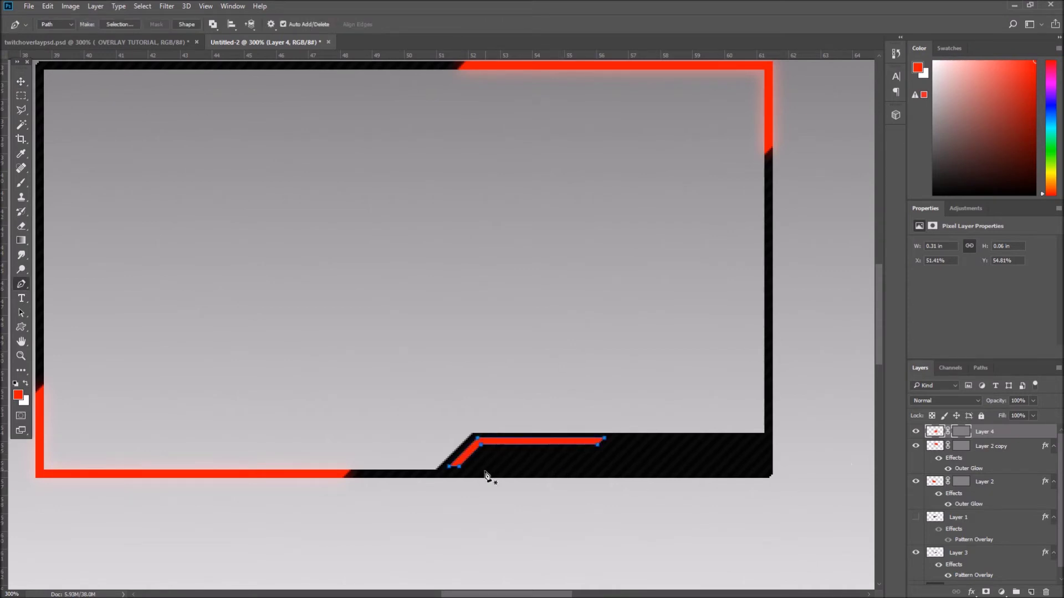
left_click(468, 468)
left_click(582, 450)
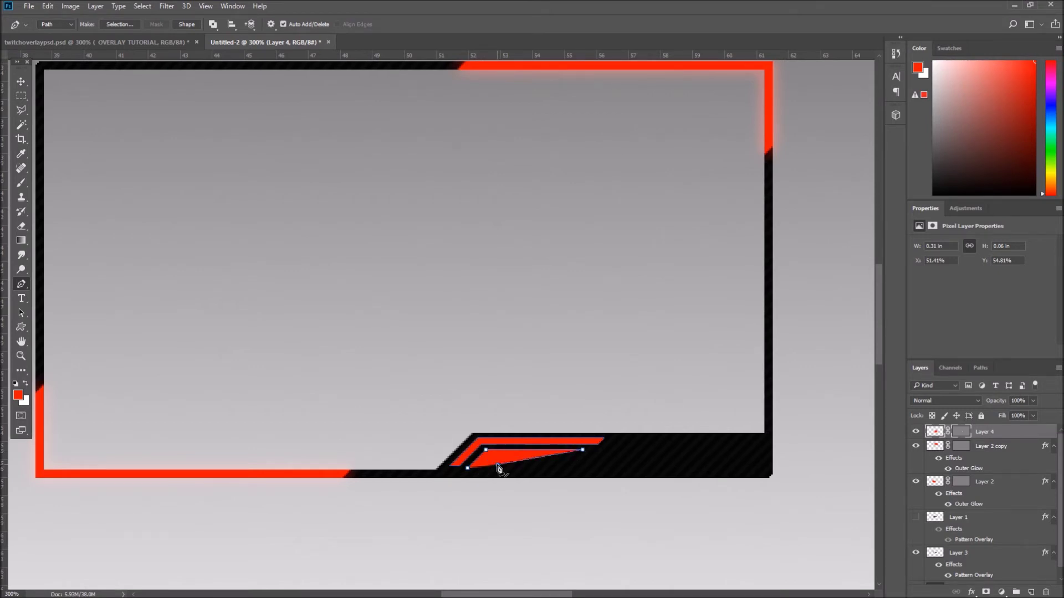
key("ctrl+alt+z")
key("alt+z")
left_click(468, 469)
left_click_drag(493, 464, 492, 459)
key("Return")
Step: Review the complete reference design in twitchoverlaypsd.psd at 100% and return to the Untitled-2 overlay
left_click(106, 42)
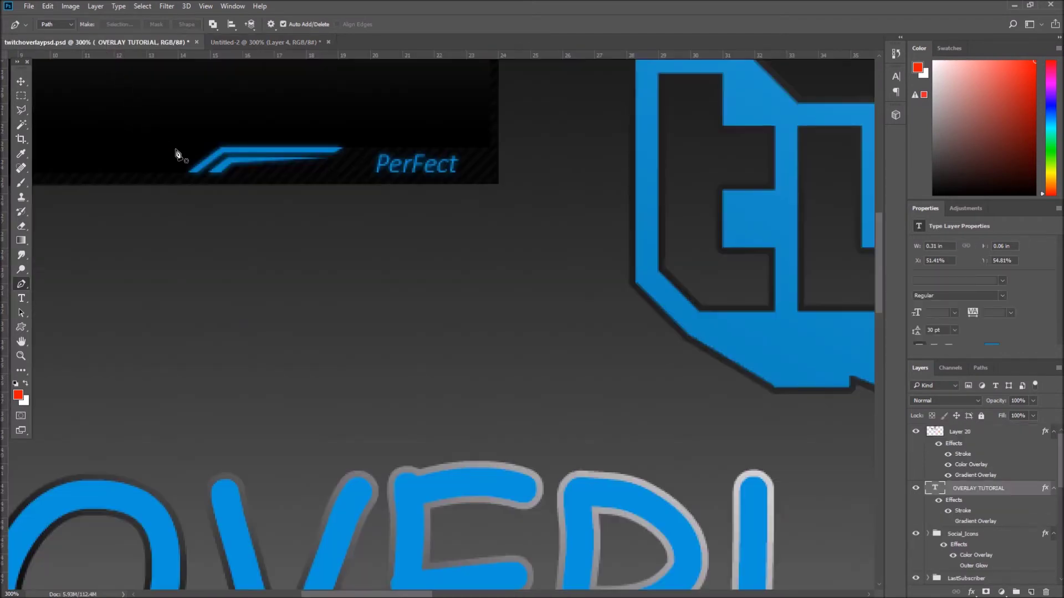
key("ctrl+minus")
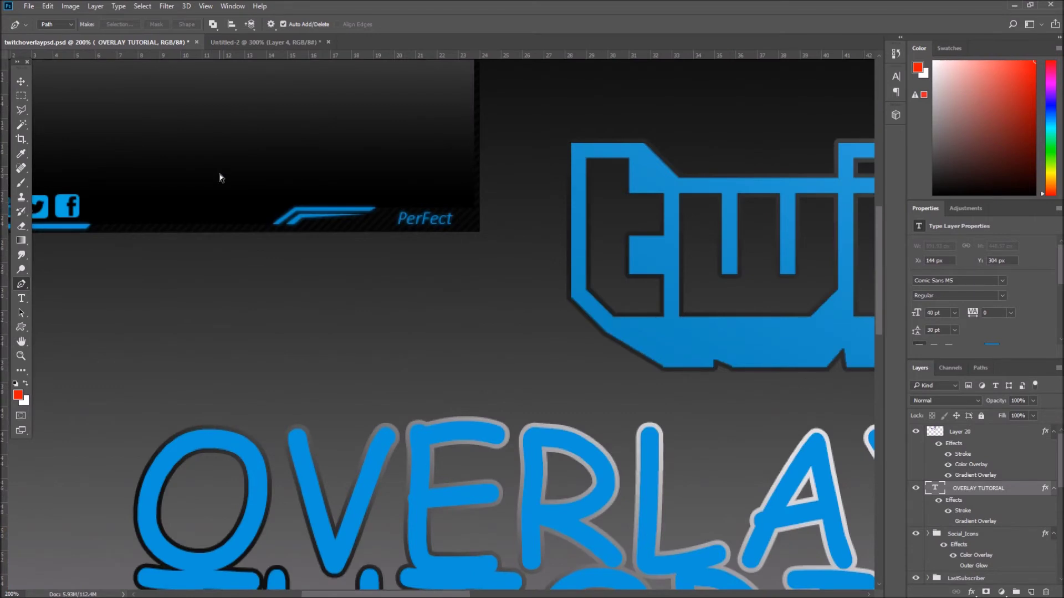
key("ctrl+minus")
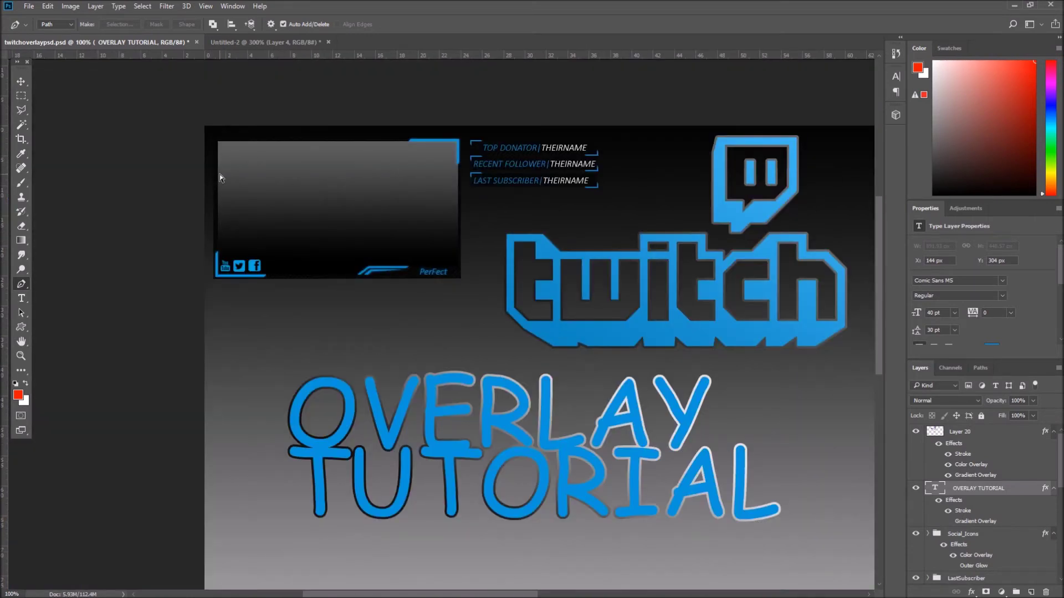
left_click(248, 43)
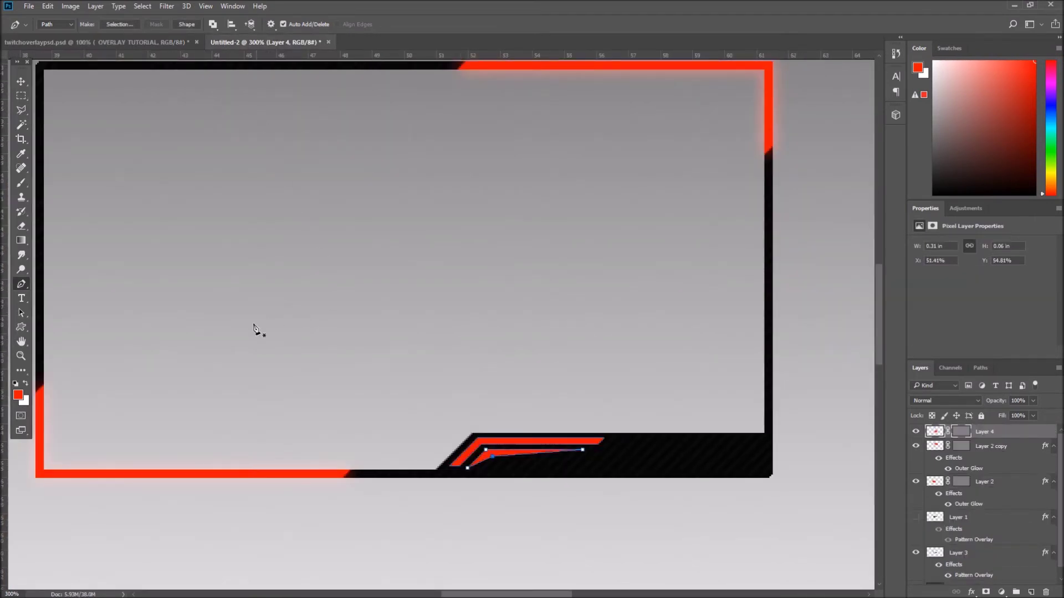
Step: Merge Layer 4 and Layer 2 copy into one layer, and check Layer 2 by toggling its visibility
left_click(21, 95)
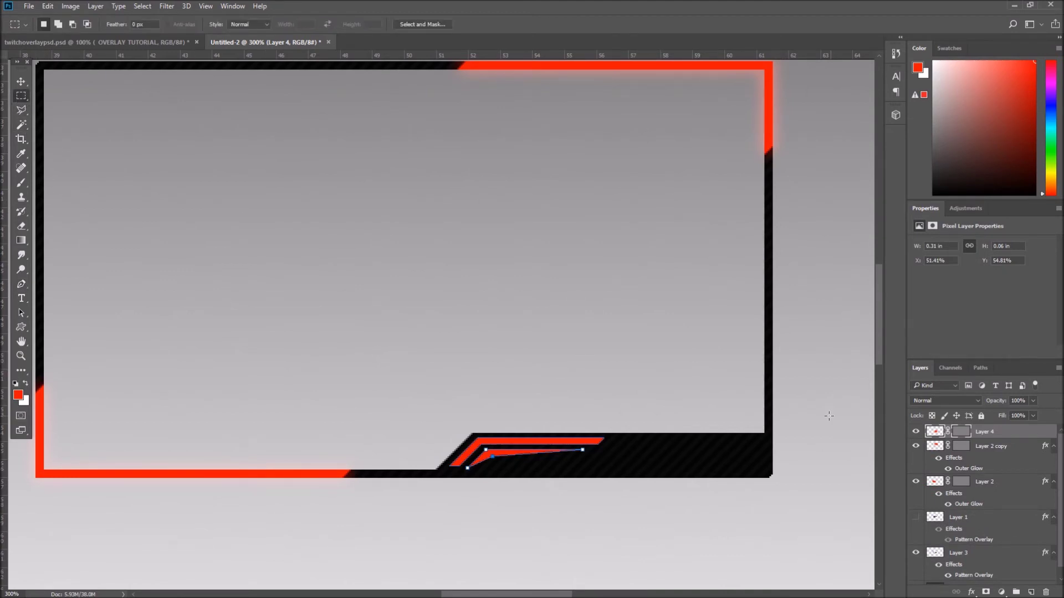
right_click(1010, 447)
key("Escape")
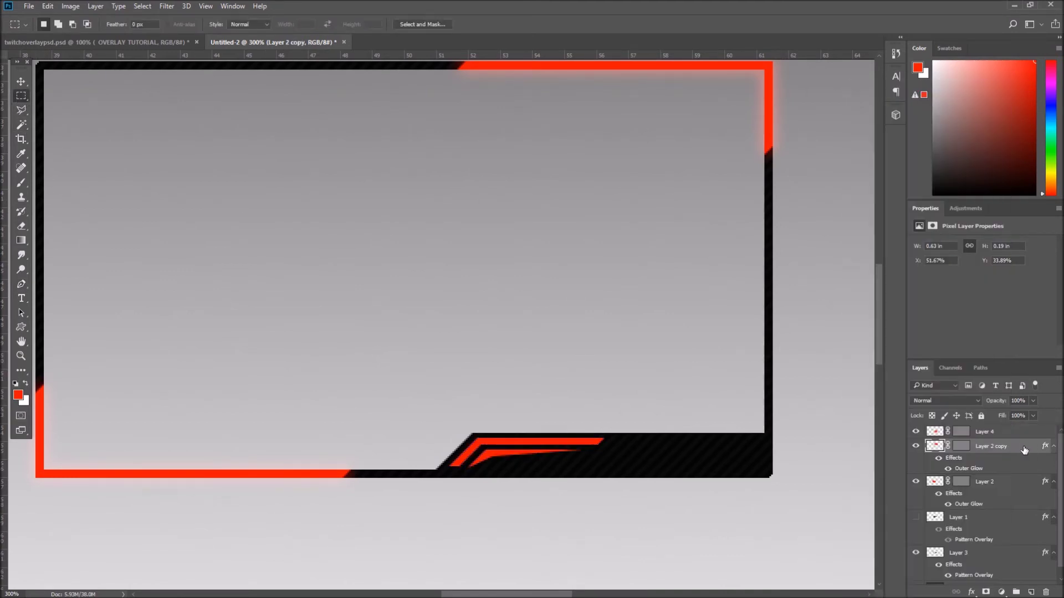
left_click(1012, 436, "ctrl")
right_click(1012, 436)
left_click(965, 426)
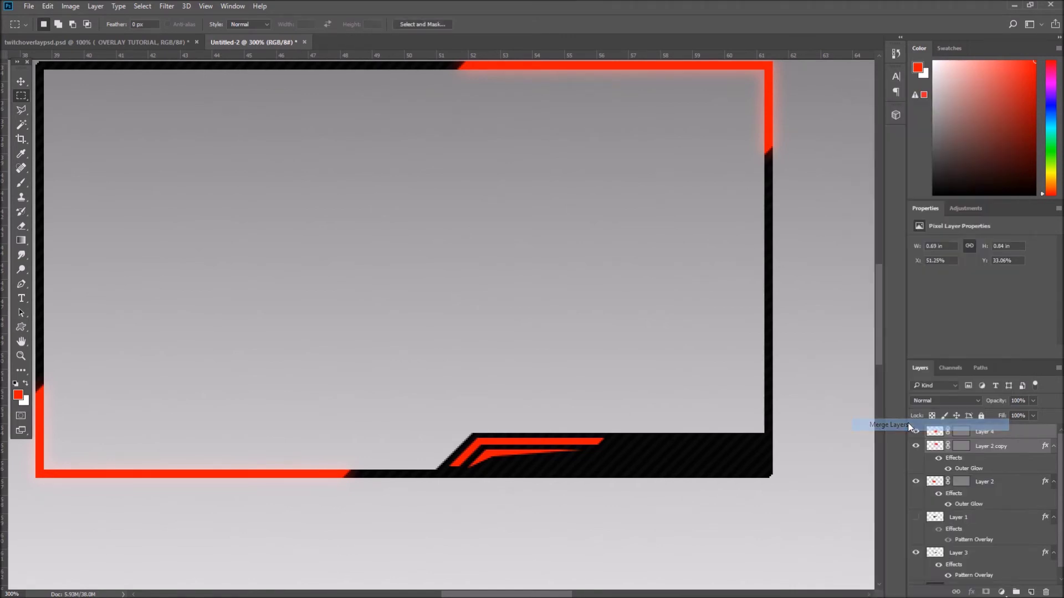
left_click(915, 447)
left_click(916, 447)
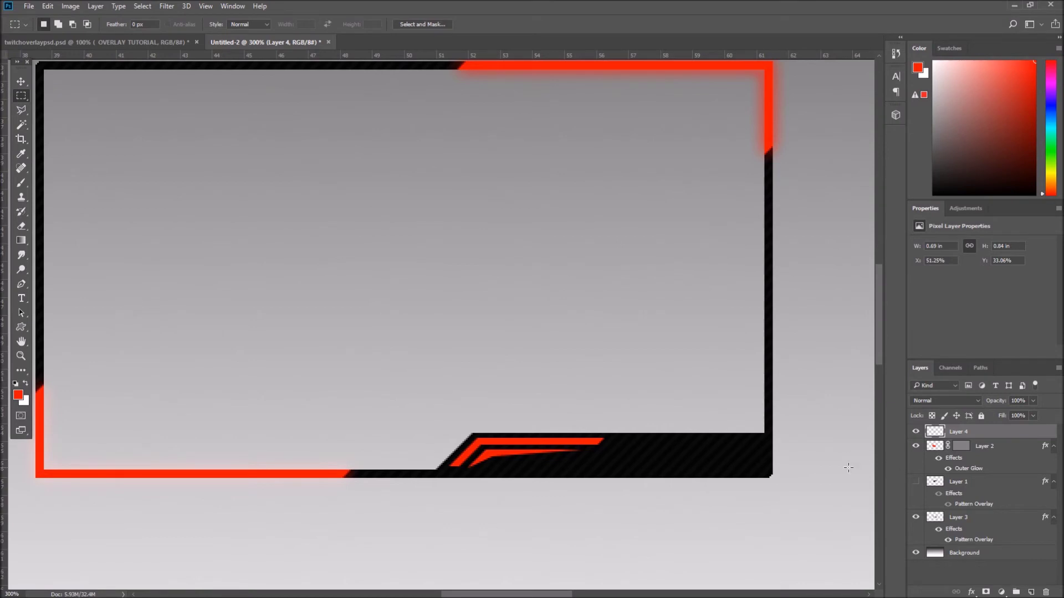
Step: Inspect the whole webcam frame against transparency by hiding the Background layer and showing it again
key("ctrl+minus")
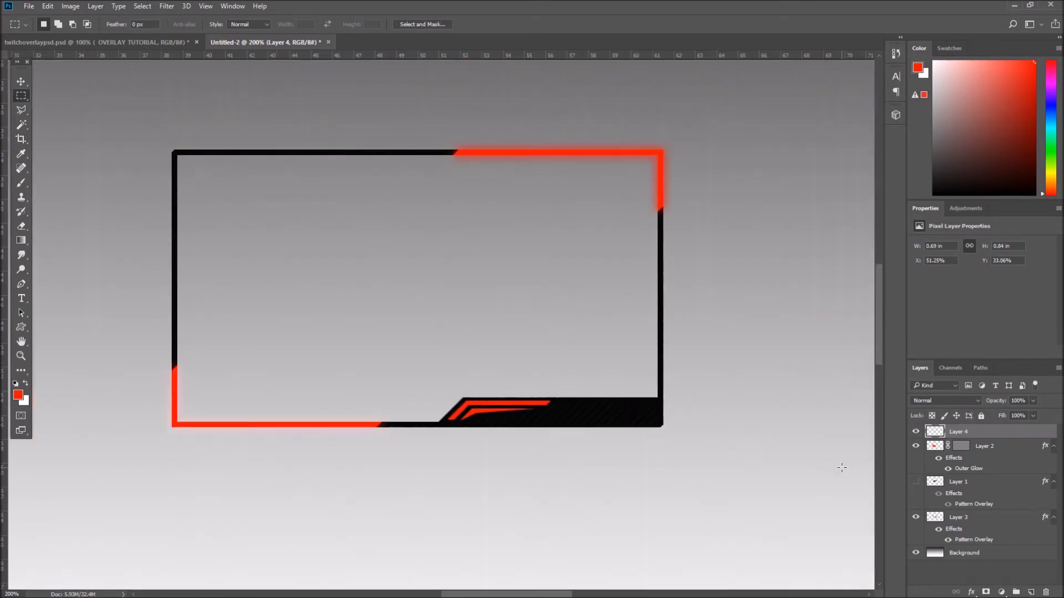
left_click(918, 554)
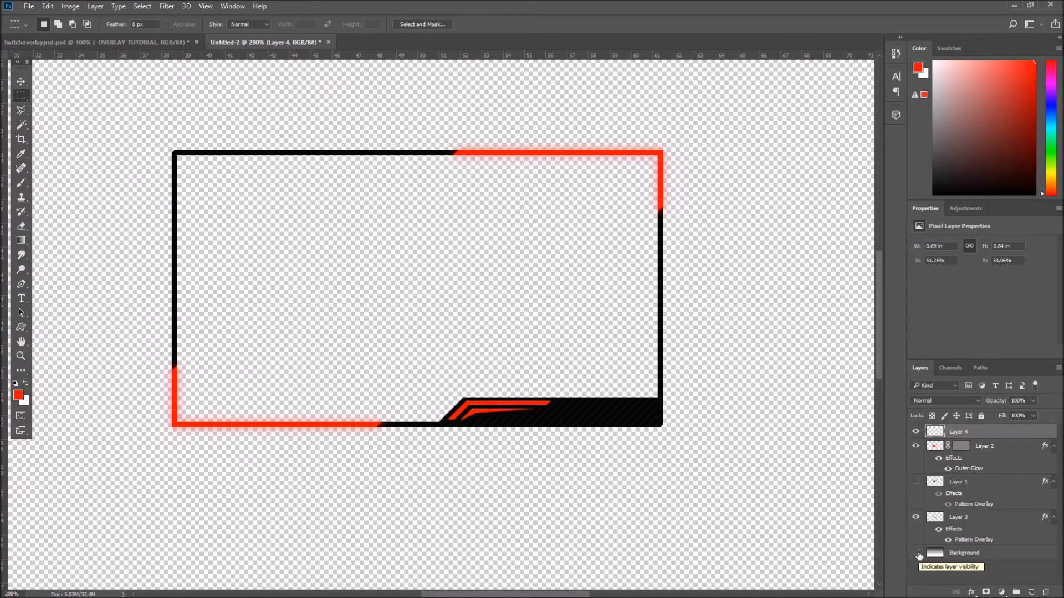
left_click(917, 553)
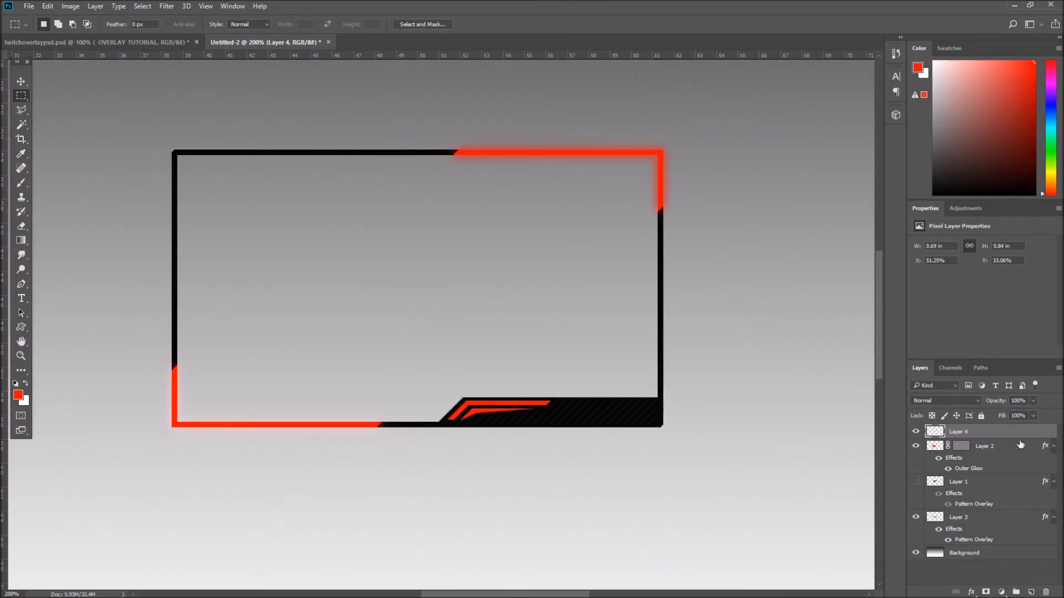
Step: Check Layer 4 and Layer 2 by toggling their visibility, and merge them into a single layer
left_click(916, 432)
left_click(915, 432)
left_click(919, 446)
left_click(919, 446)
left_click(1010, 447, "ctrl")
right_click(1010, 447)
left_click(906, 438)
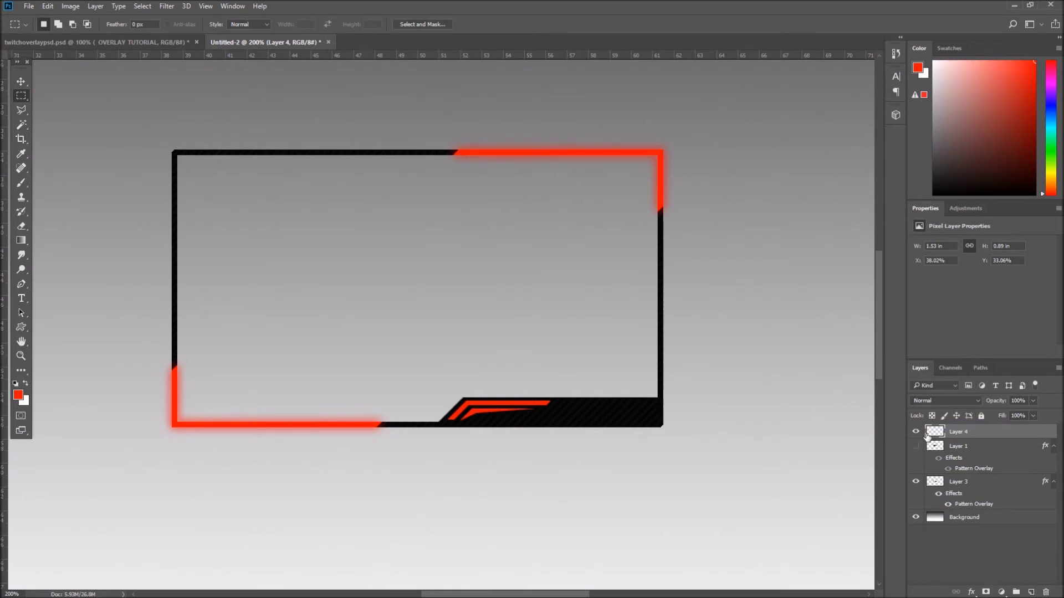
Step: Check what Layer 1 contributes to the webcam frame by toggling its visibility
left_click(916, 446)
left_click(916, 446)
left_click(916, 447)
left_click(916, 447)
Step: Add a new layer and enter the text USERNAME at 5 pt in the black label area beside the red accent lines
left_click(22, 298)
left_click(918, 433)
left_click(916, 432)
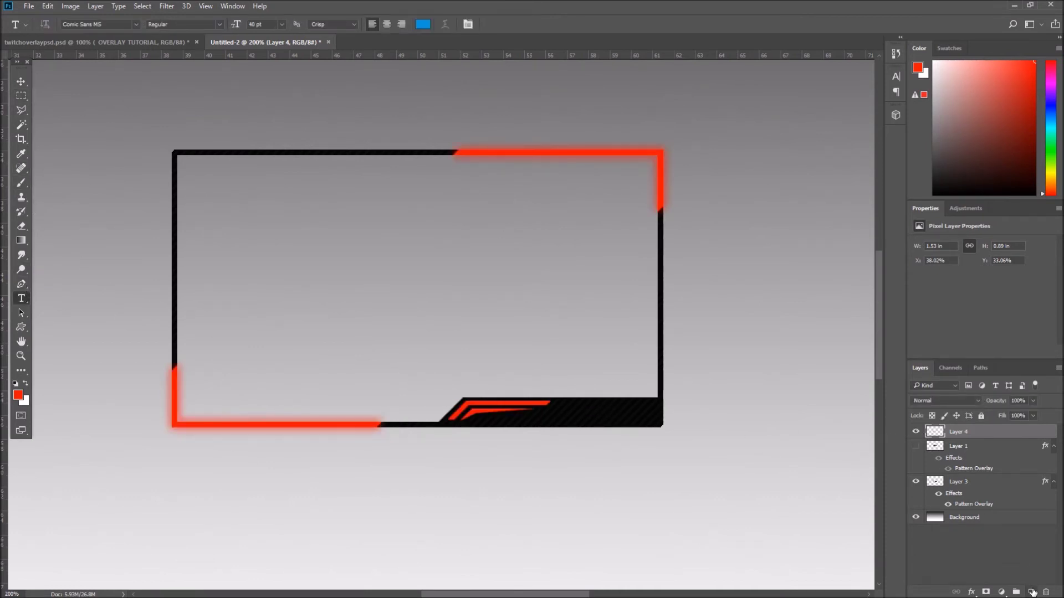
left_click(1030, 591)
left_click(556, 415)
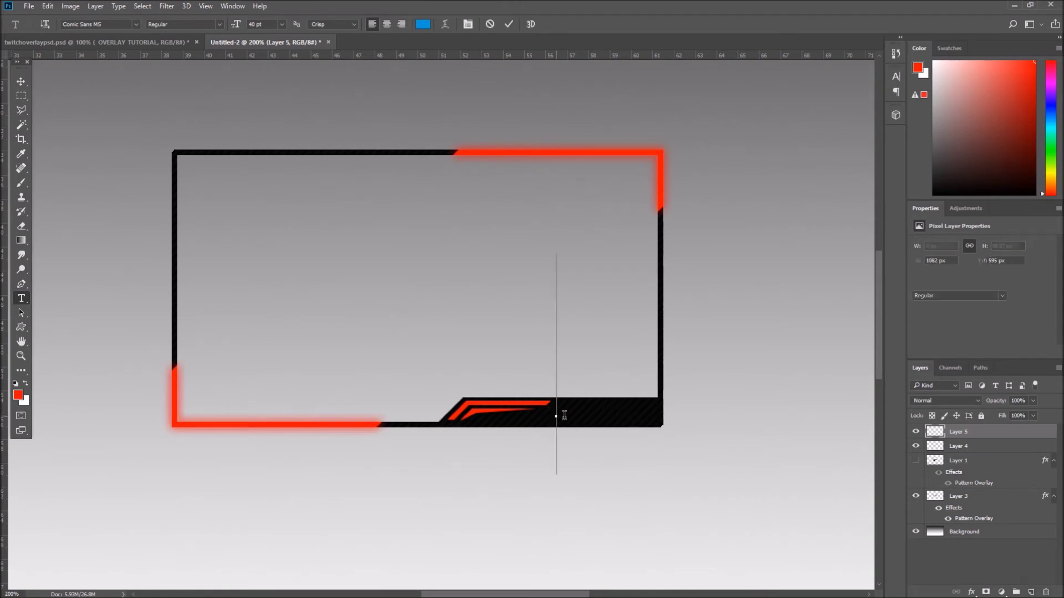
left_click(252, 24)
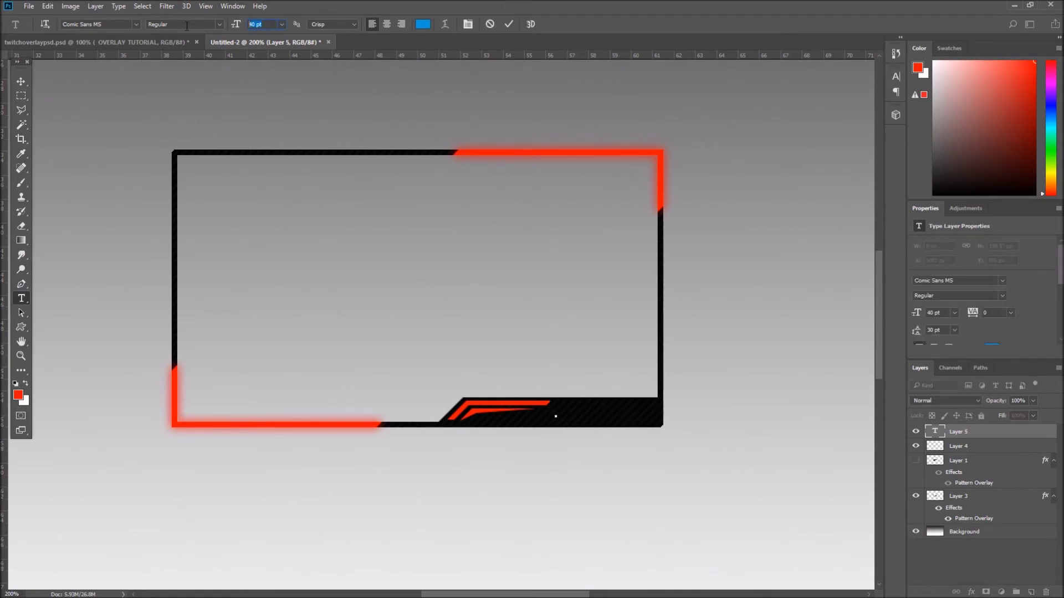
type("5")
key("Return")
type("USERNAMER")
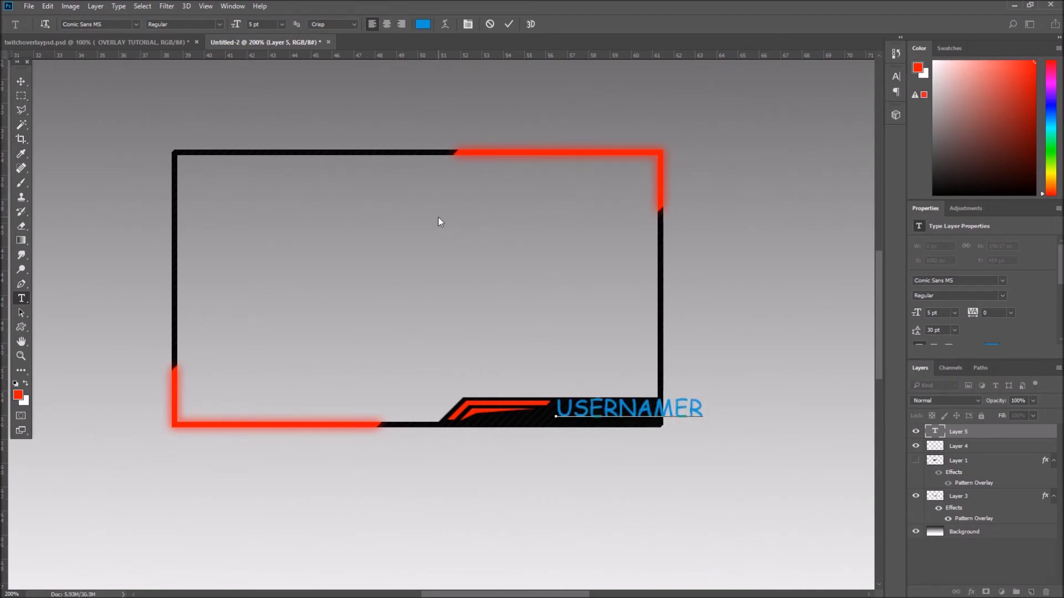
key("BackSpace")
Step: Resize the whole USERNAME text to 4 pt, replacing a mistaken 43 pt entry
key("ctrl+a")
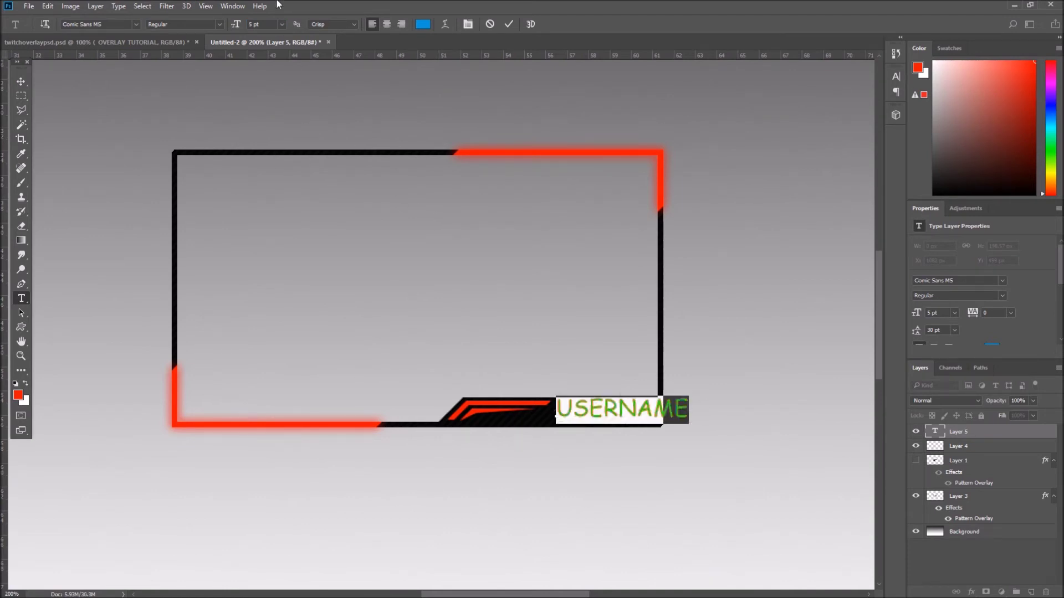
type("43")
key("Return")
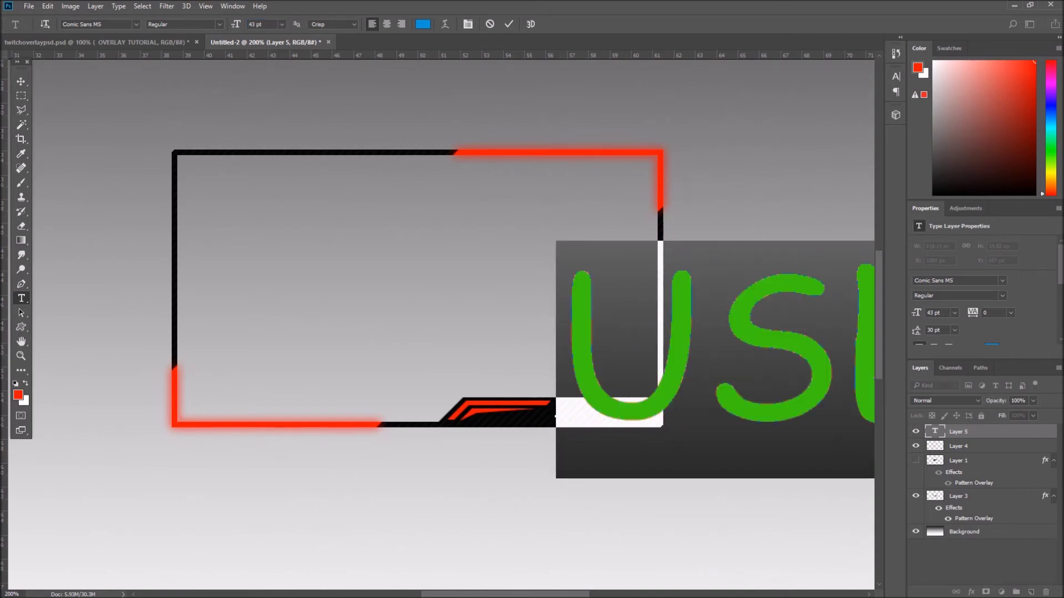
left_click_drag(266, 24, 192, 25)
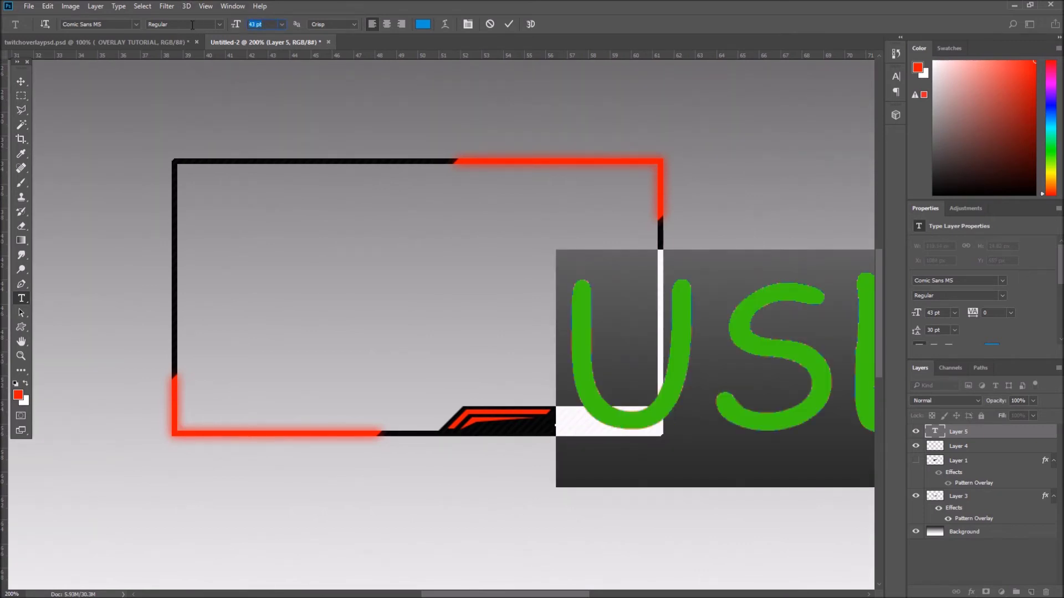
type("4")
key("Return")
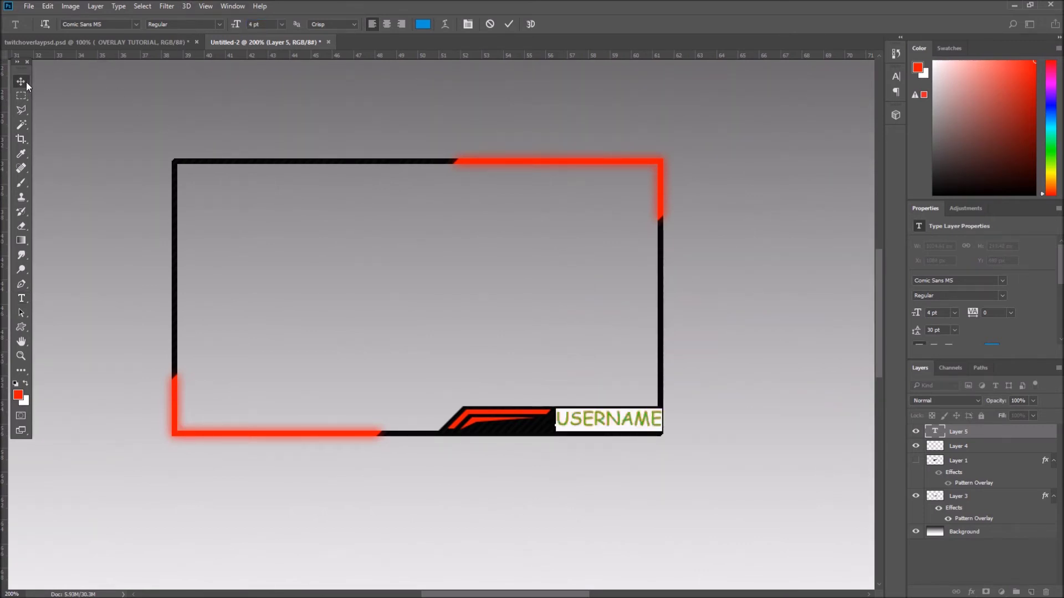
Step: Move the USERNAME text slightly left and down so it fits inside the black label area
left_click(27, 82)
left_click_drag(592, 423, 585, 422)
key("Down")
key("Down")
key("Down")
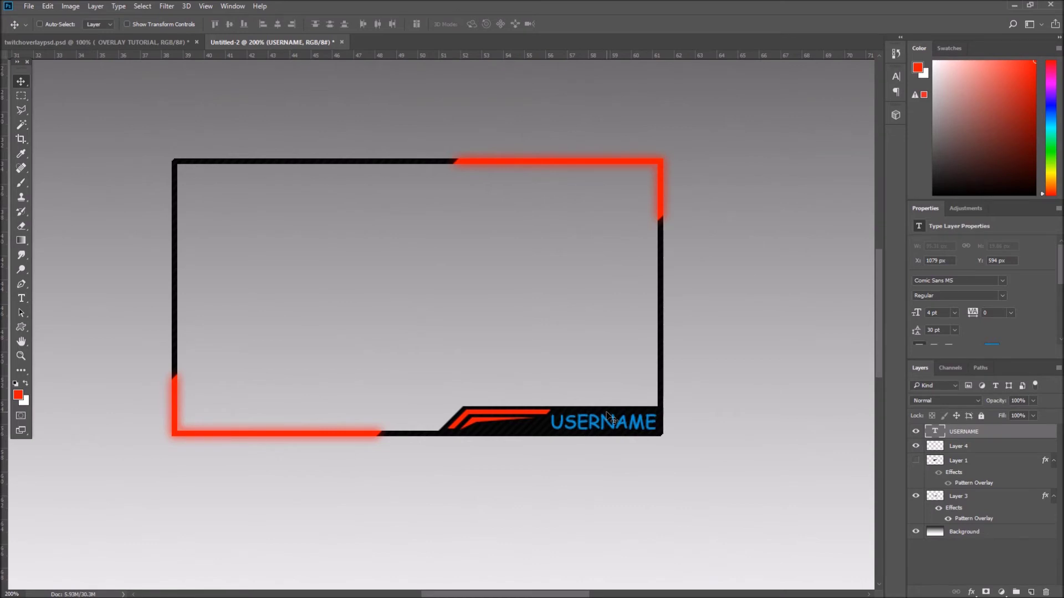
Step: Set the USERNAME text size to 3 pt and center it in the space between the accent lines and the frame's right edge
left_click(21, 298)
left_click(571, 422)
left_click_drag(549, 423, 666, 424)
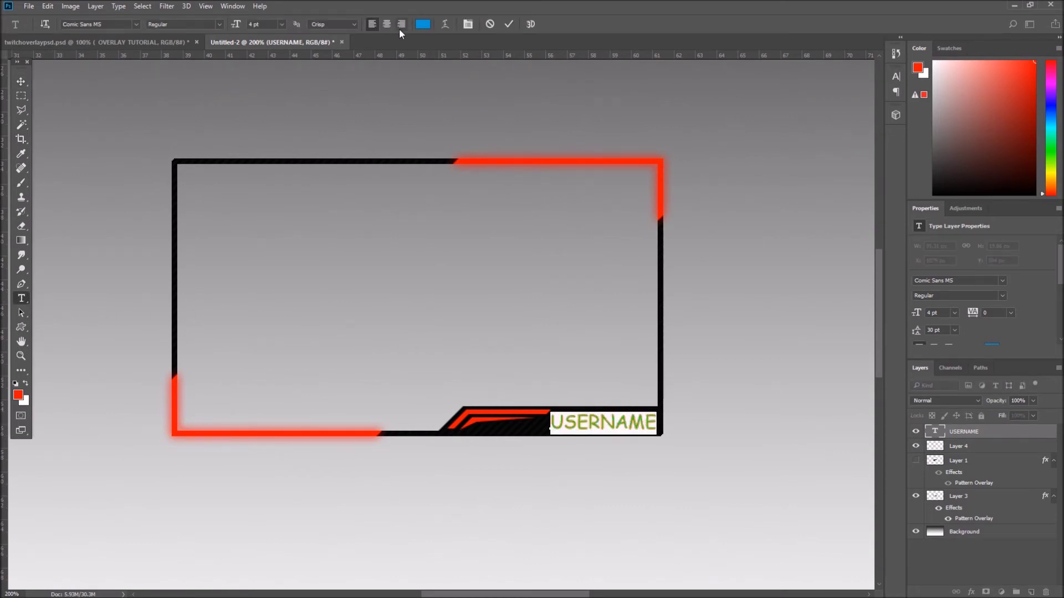
type("3")
key("Return")
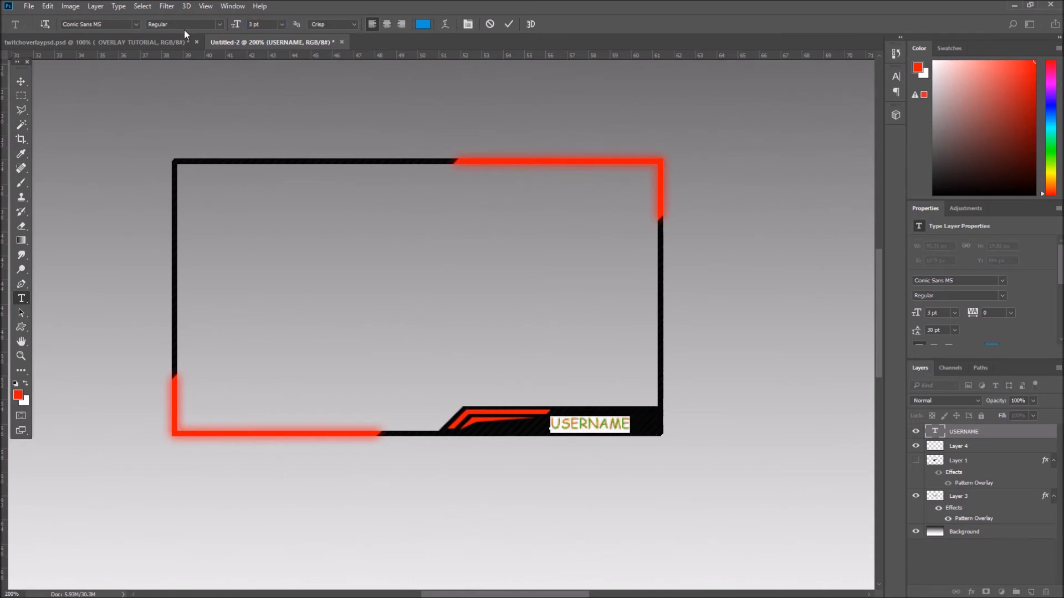
left_click(23, 83)
left_click_drag(587, 434, 602, 425)
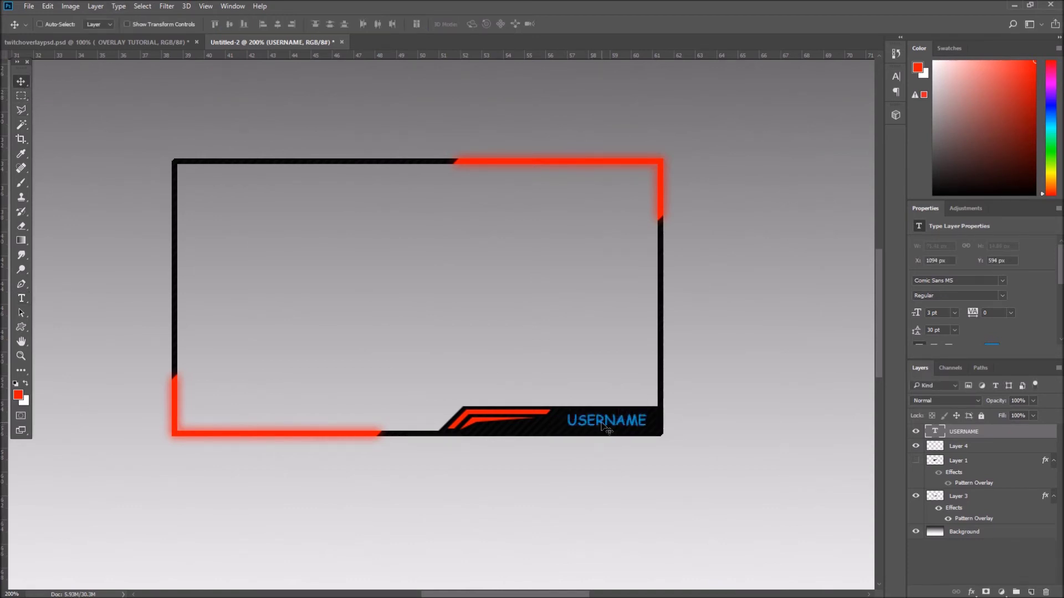
Step: Compare with the reference design in twitchoverlaypsd.psd and change the USERNAME text color to red
left_click(21, 299)
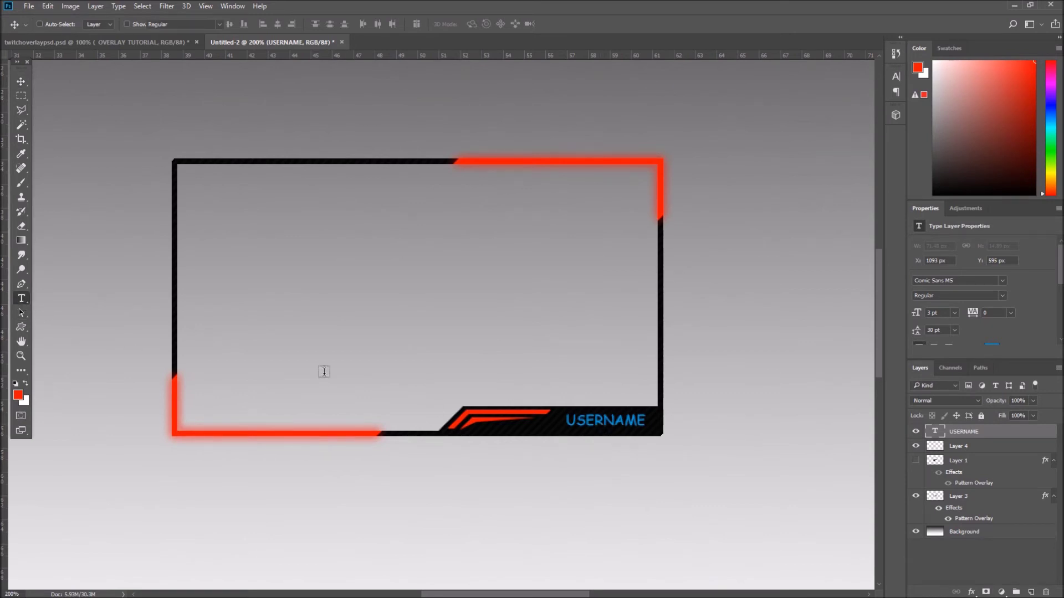
double_click(634, 418)
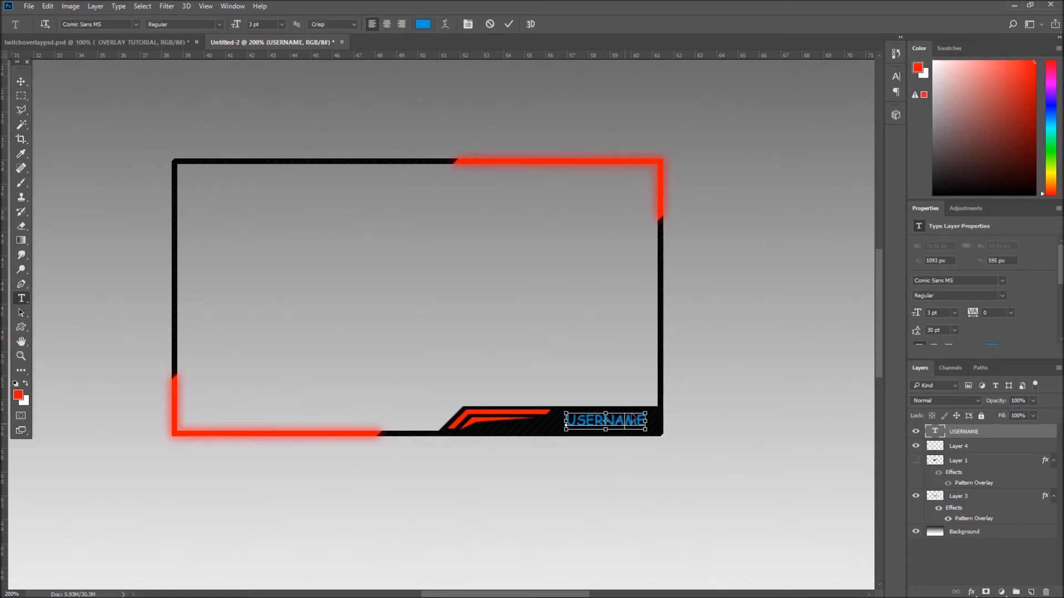
left_click(70, 43)
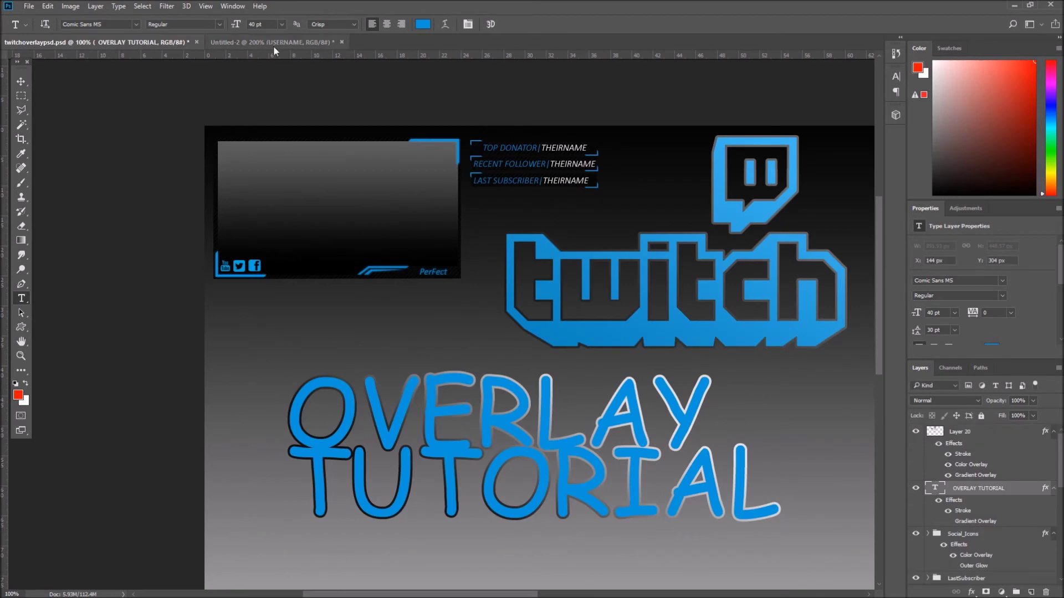
left_click(312, 41)
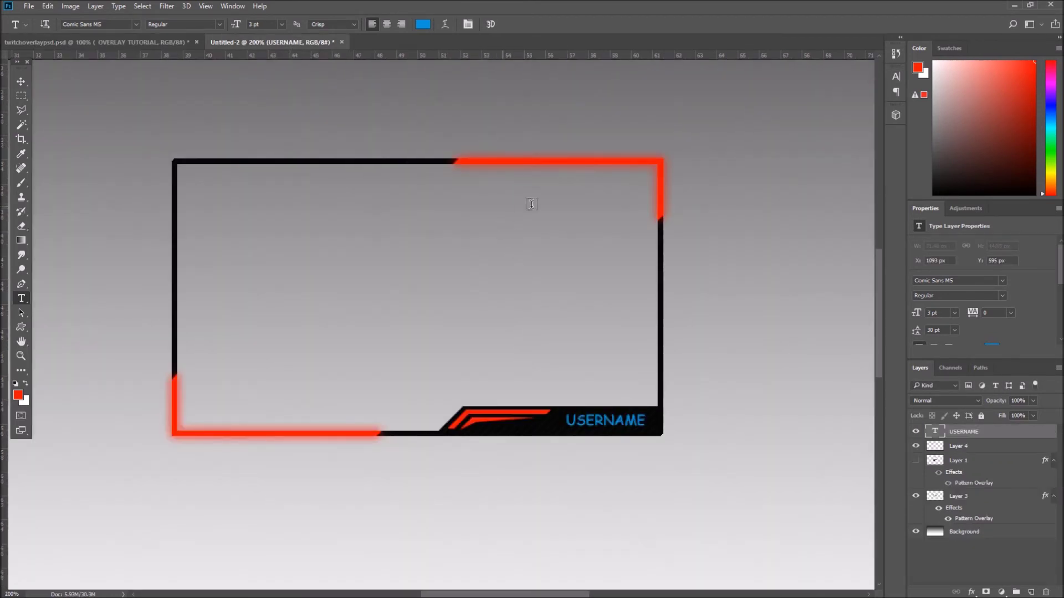
left_click(423, 28)
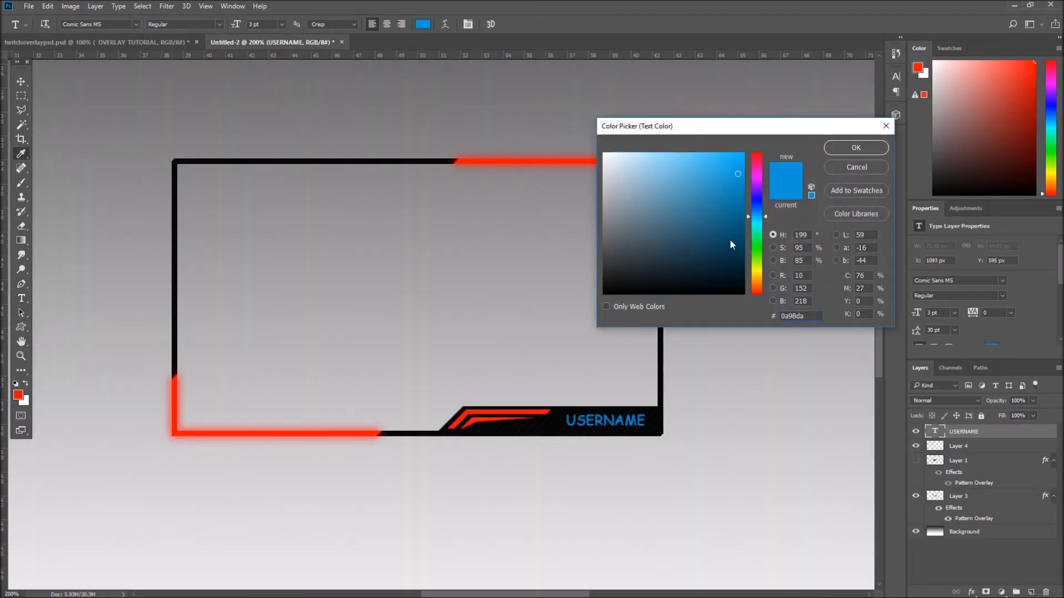
left_click(758, 155)
left_click(856, 149)
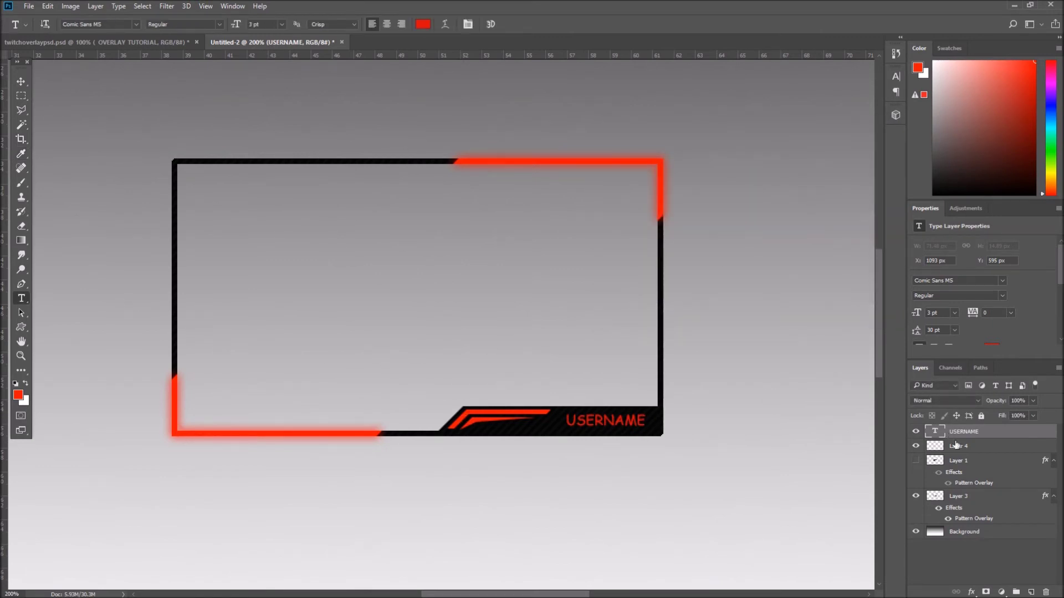
Step: Identify Layer 4 by toggling its visibility, paste the copied layer style onto it, and turn off the pasted effects
left_click(920, 448)
left_click(915, 446)
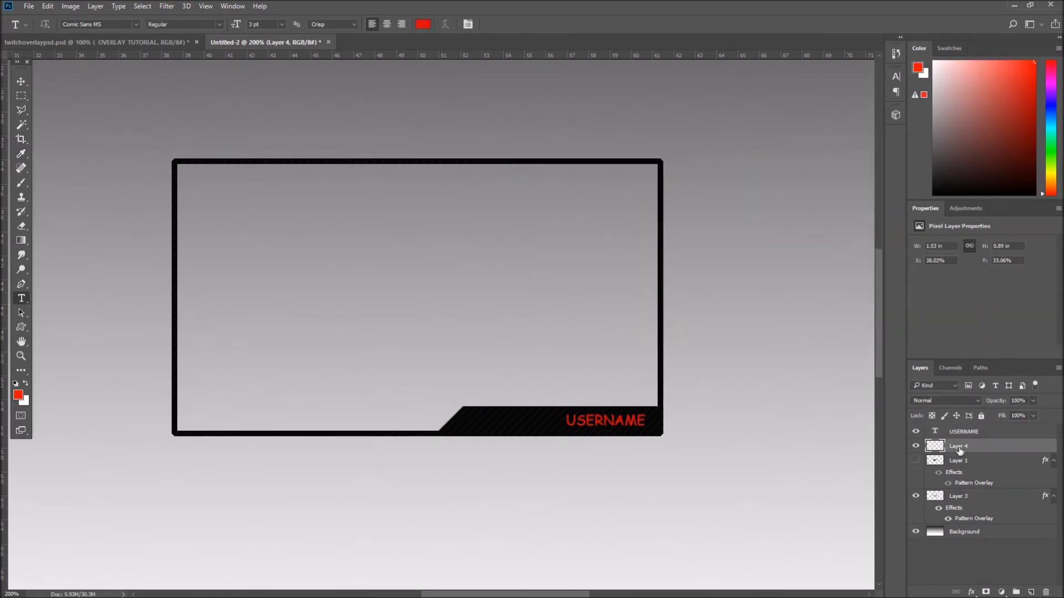
right_click(1006, 448)
left_click(888, 352)
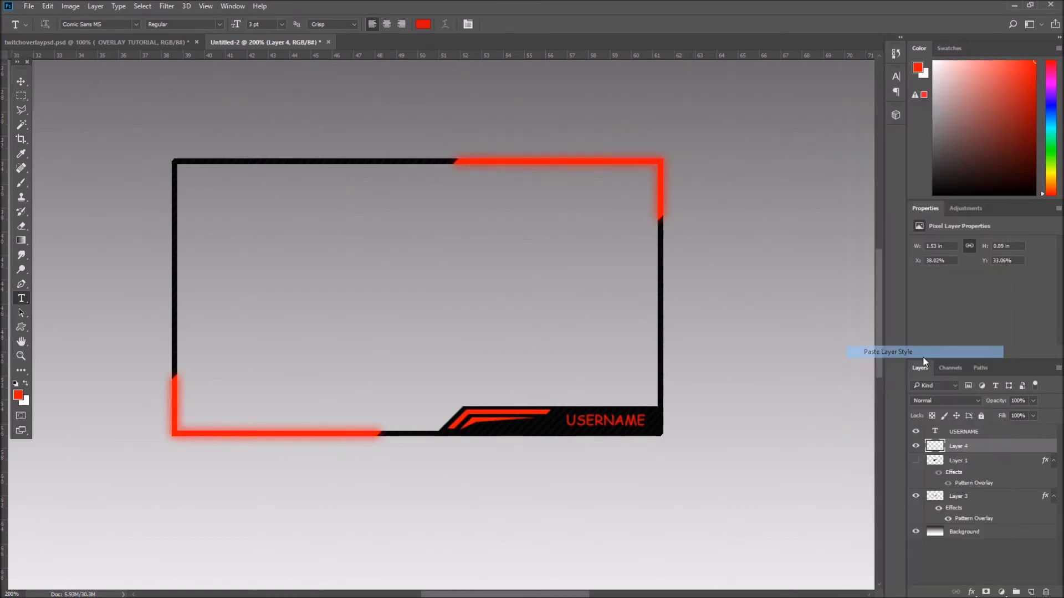
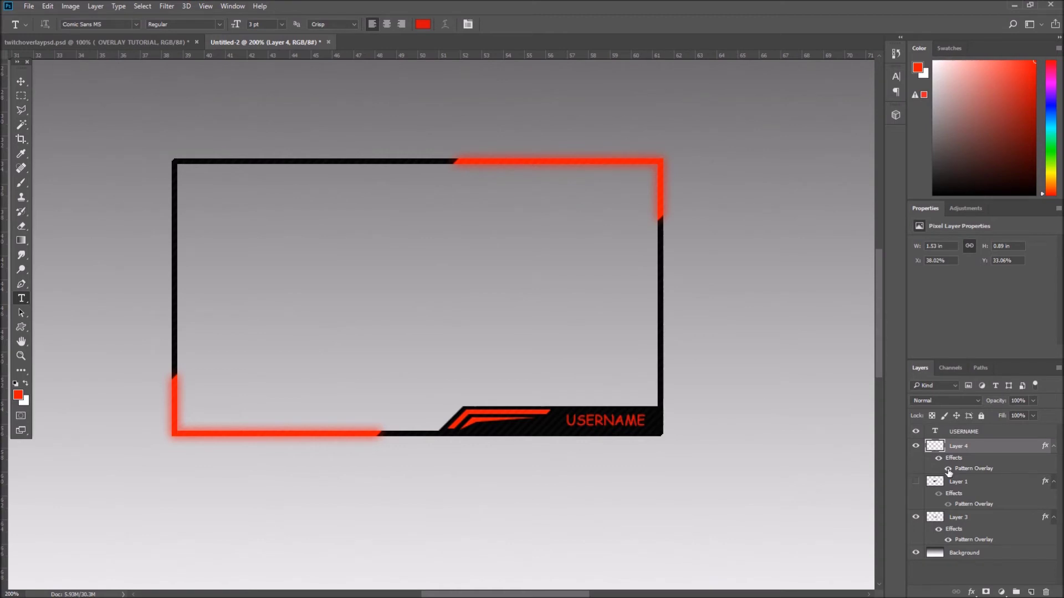
left_click(939, 459)
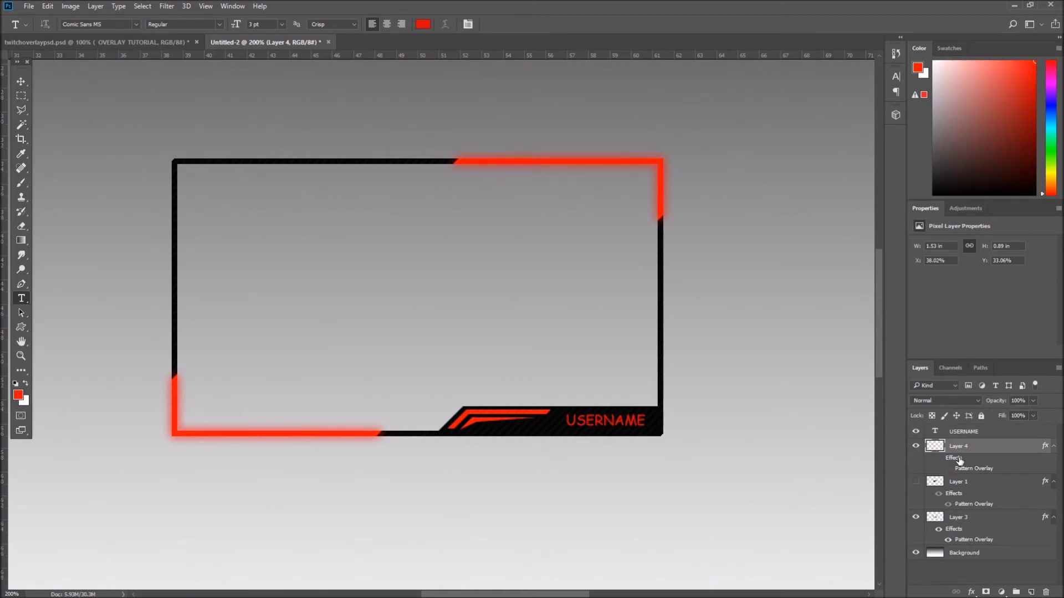
Step: Enable an Outer Glow on Layer 4 and set its glow color to red, ff0000
right_click(1001, 456)
key("Escape")
double_click(1013, 452)
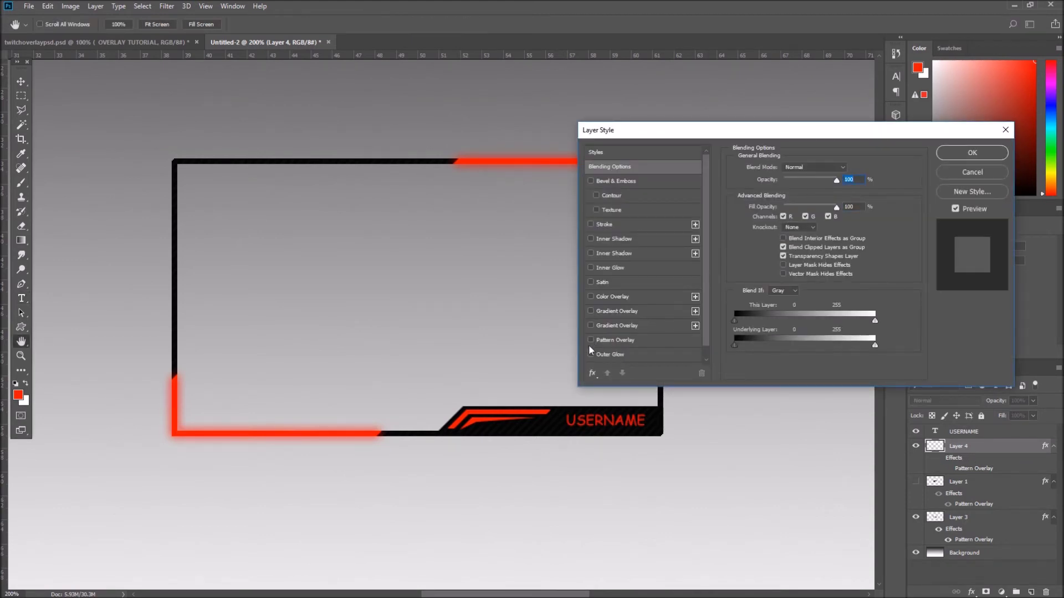
left_click(591, 354)
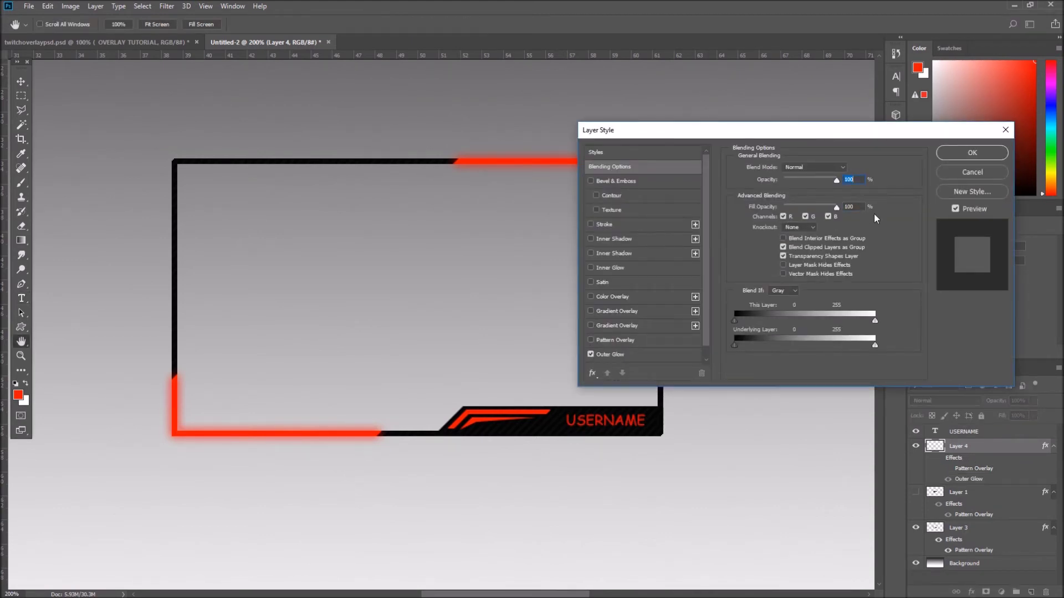
left_click(610, 354)
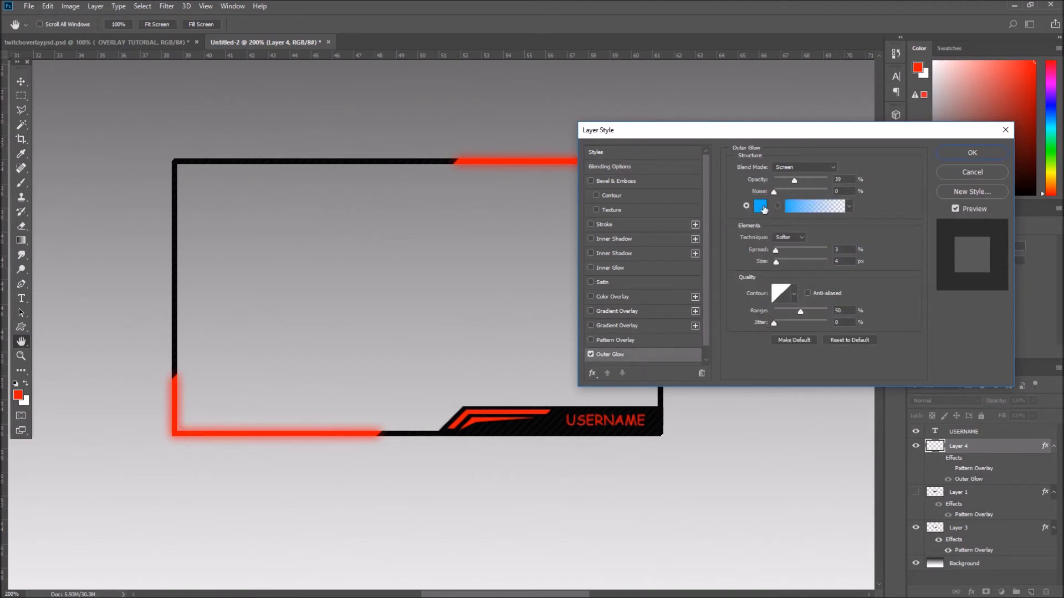
left_click(741, 273)
left_click_drag(760, 273, 760, 292)
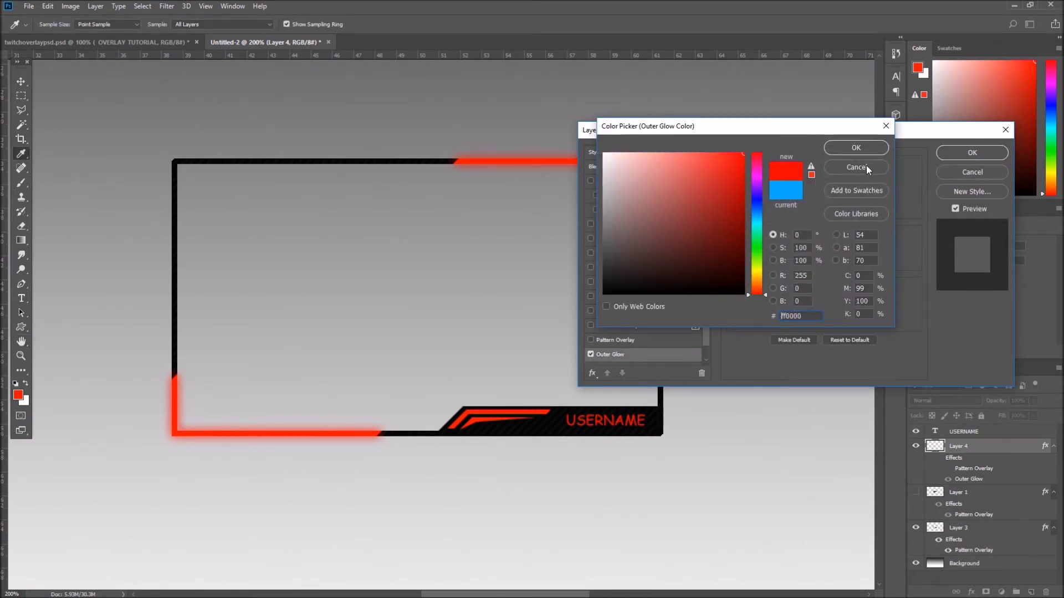
left_click(860, 148)
left_click(954, 155)
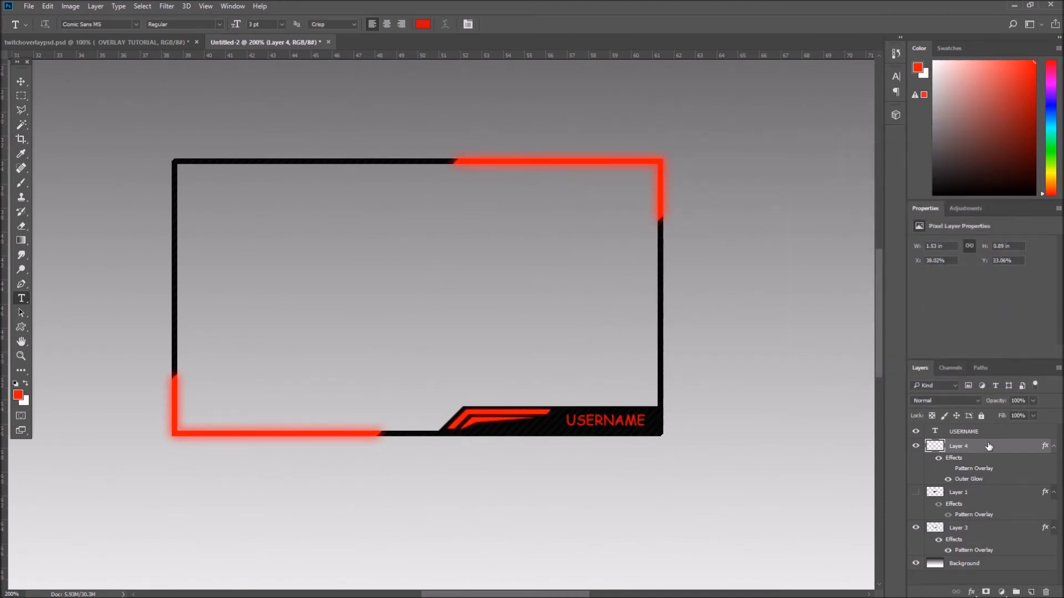
Step: Lower Layer 4's opacity to 82% and try a 2 px Outer Glow size before restoring it to 4 px
double_click(1024, 452)
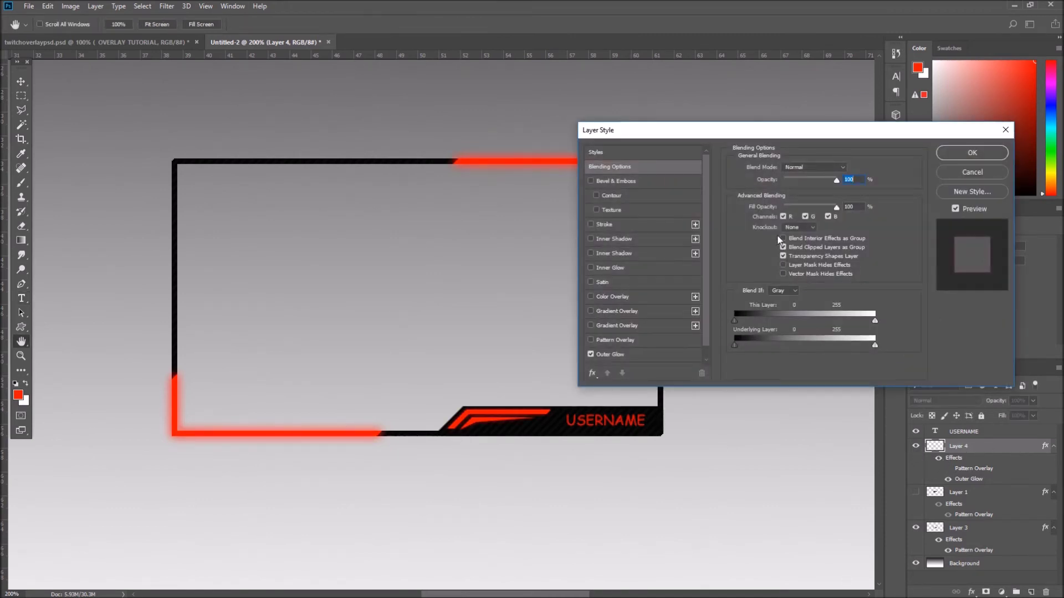
left_click_drag(836, 184, 829, 185)
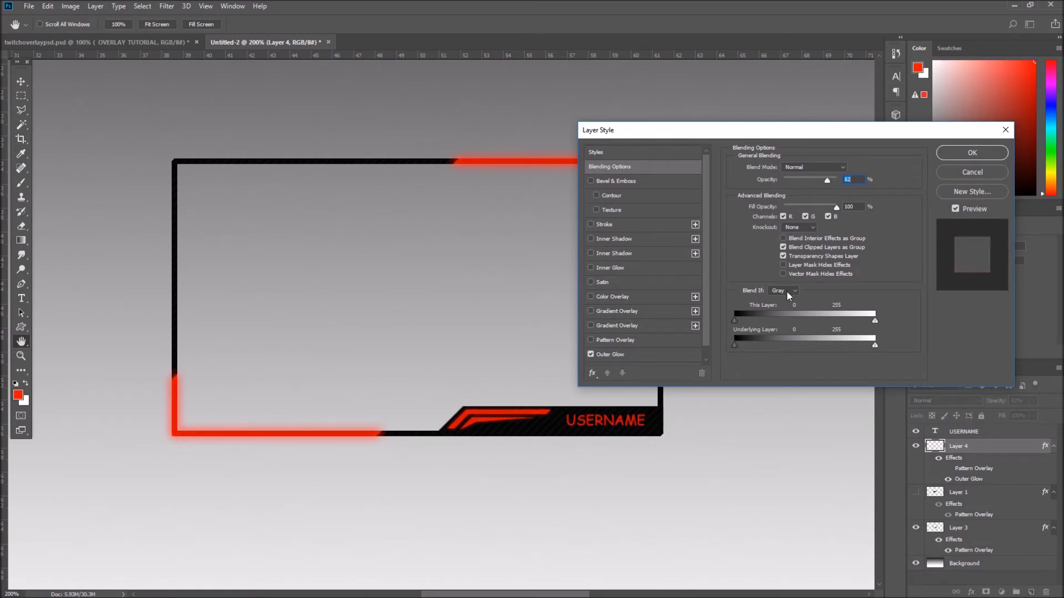
left_click(641, 357)
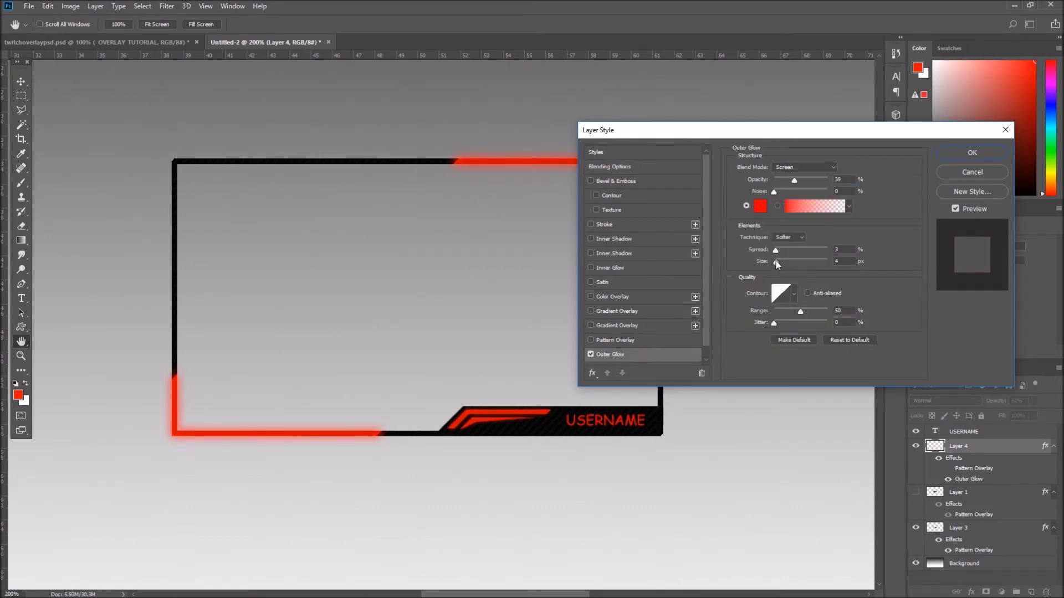
double_click(840, 261)
type("2")
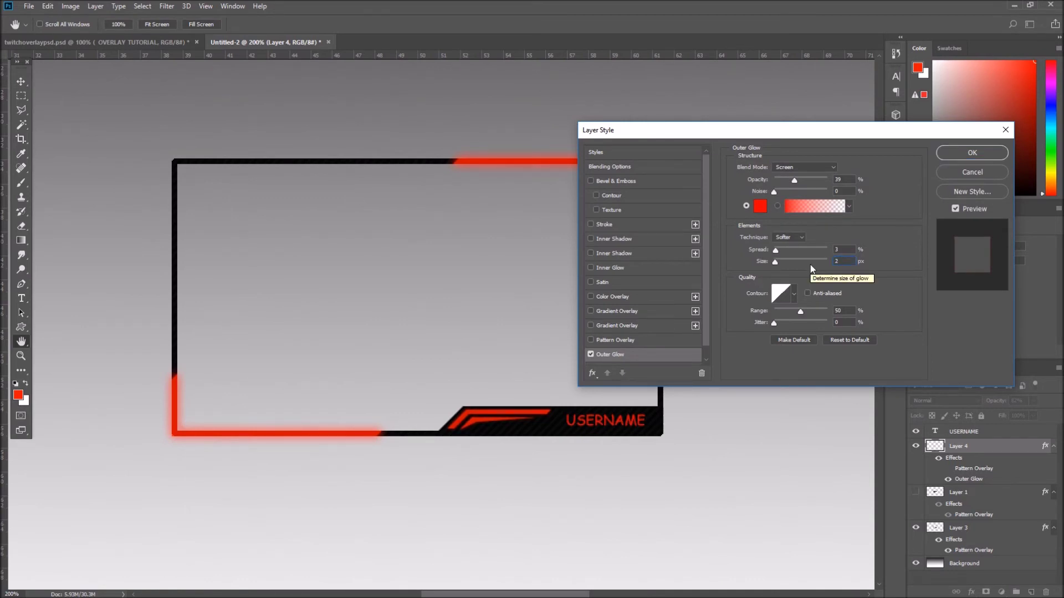
key("BackSpace")
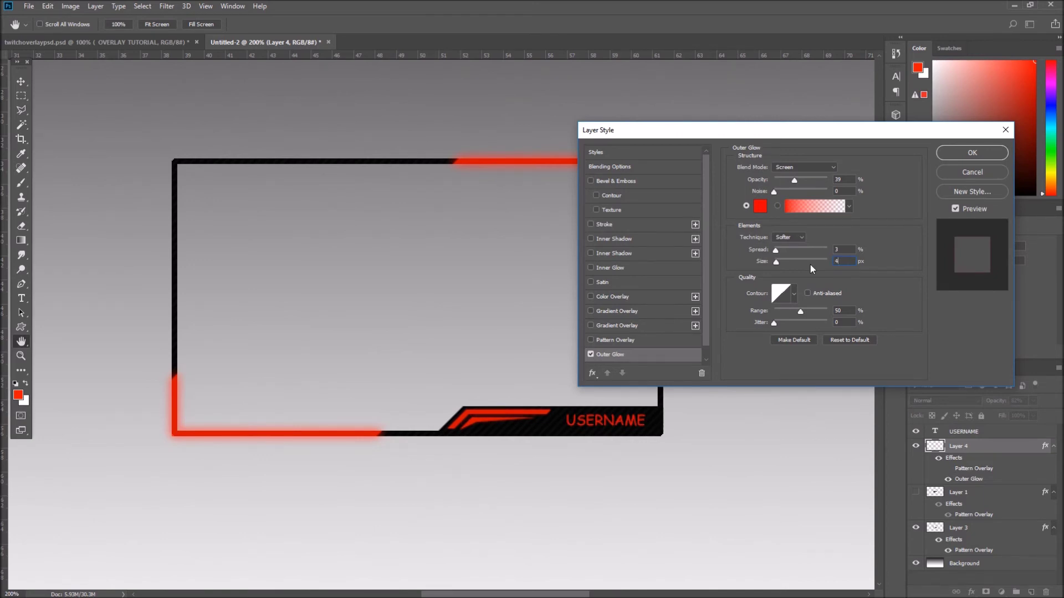
key("Return")
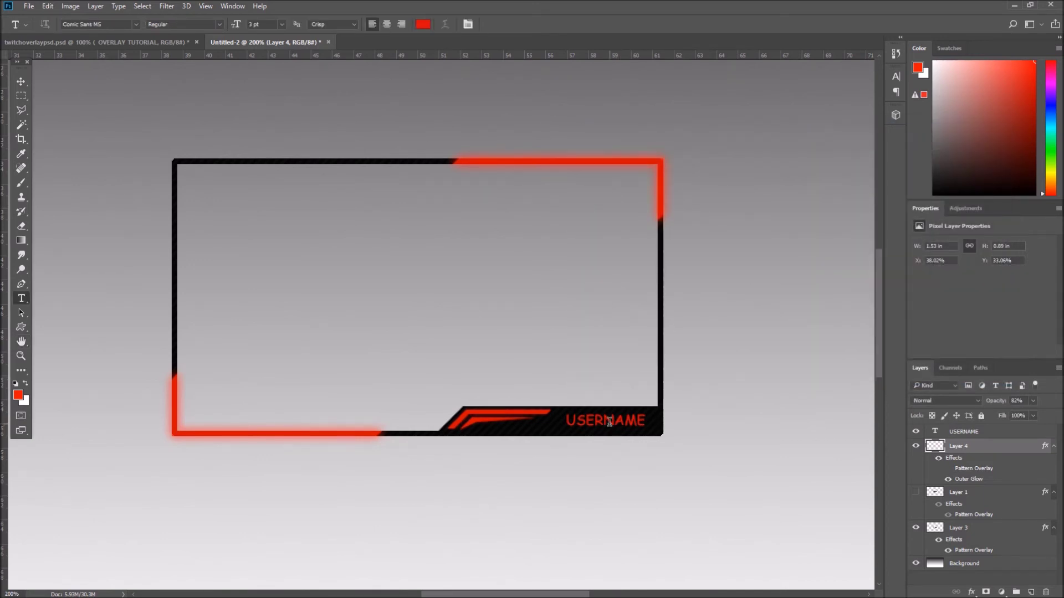
Step: Copy Layer 4's layer style and paste it onto the USERNAME text layer
right_click(996, 448)
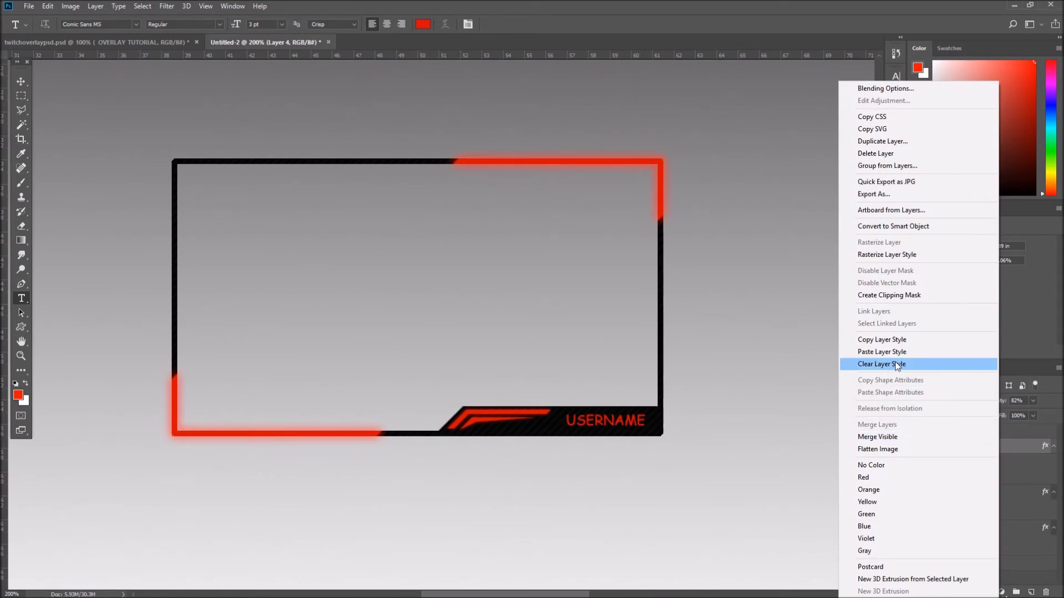
left_click(886, 340)
right_click(1007, 435)
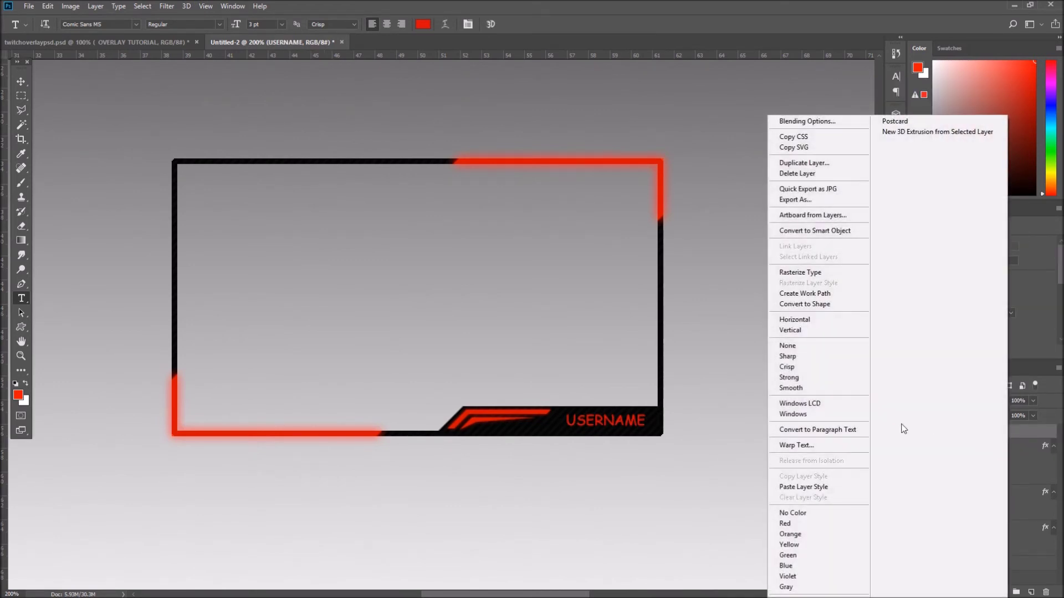
left_click(812, 486)
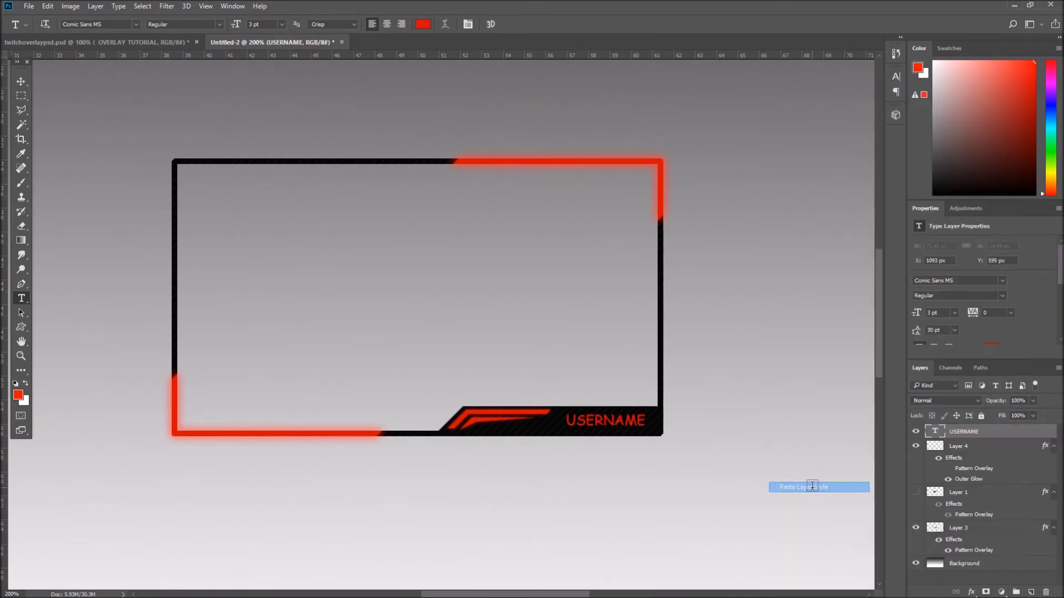
key("z")
right_click(270, 339)
left_click(351, 348)
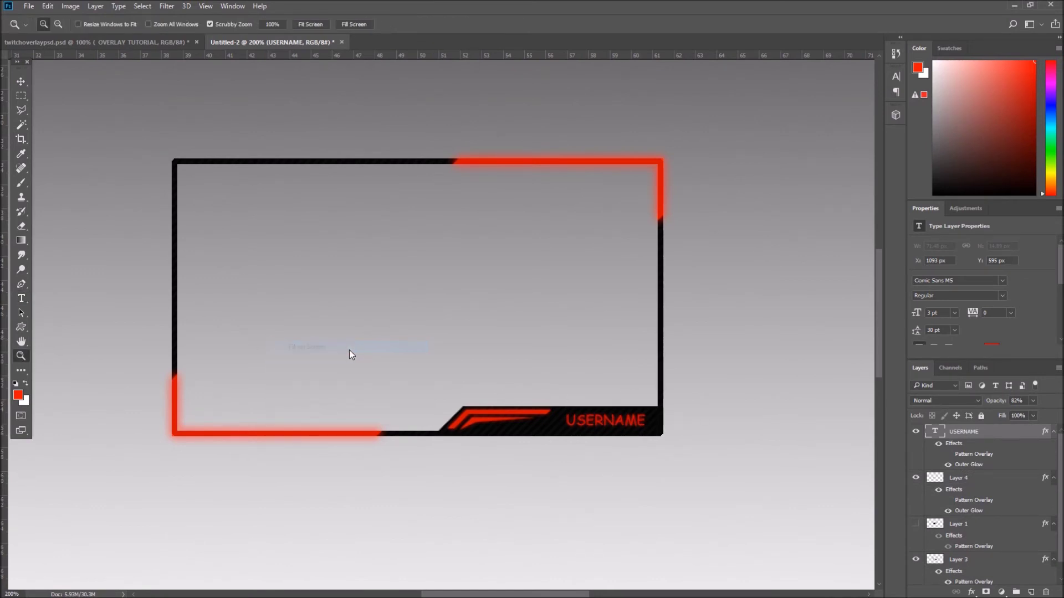
right_click(348, 356)
left_click(18, 84)
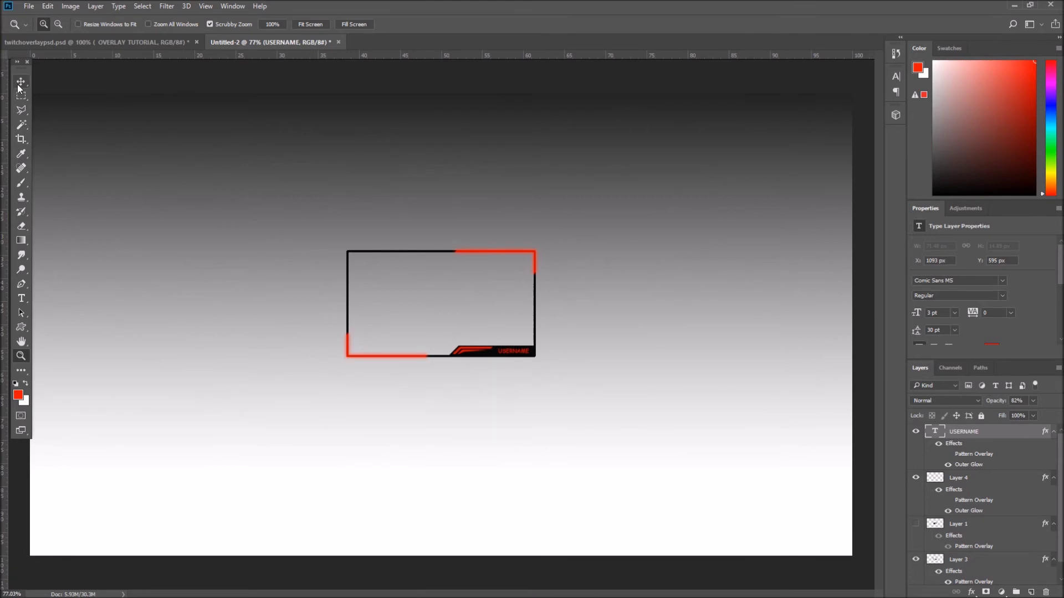
Step: Group all layers from the USERNAME text down to Layer 3 and name the group Camera_Overlay
scroll(971, 447, "down", 1)
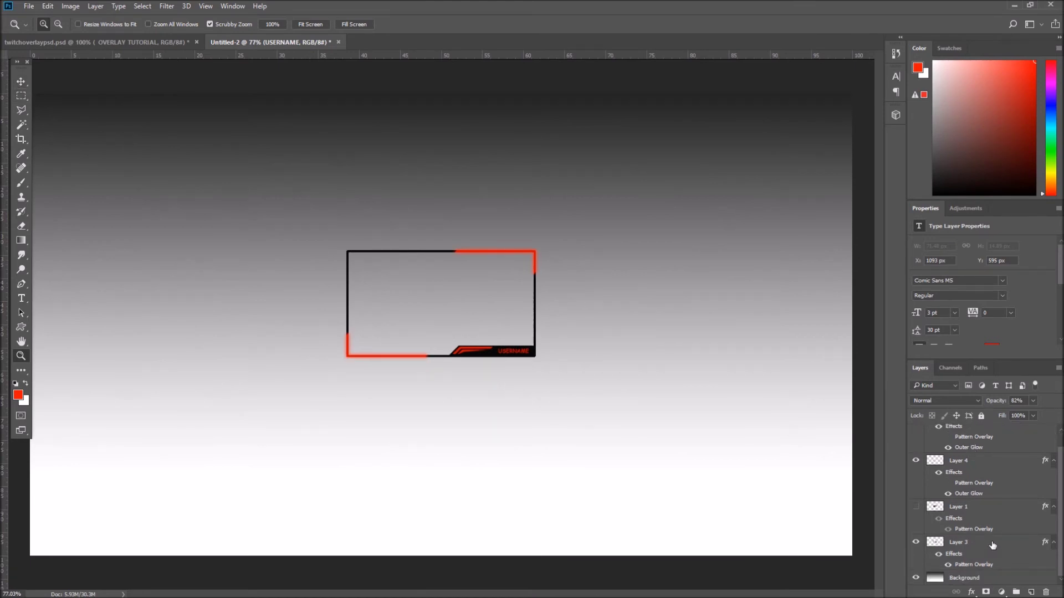
left_click(992, 546, "shift")
key("ctrl+g")
double_click(953, 431)
type("C")
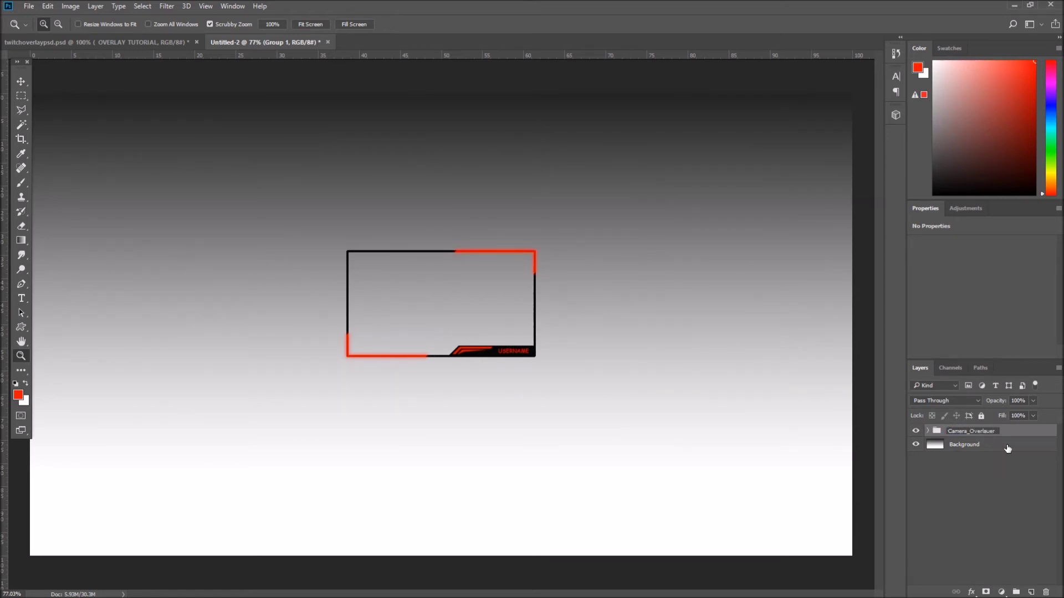
type("amera_Overlay")
key("Return")
Step: Add a new layer above the Camera_Overlay group and move the webcam frame group into the canvas's upper-left corner
left_click(1030, 592)
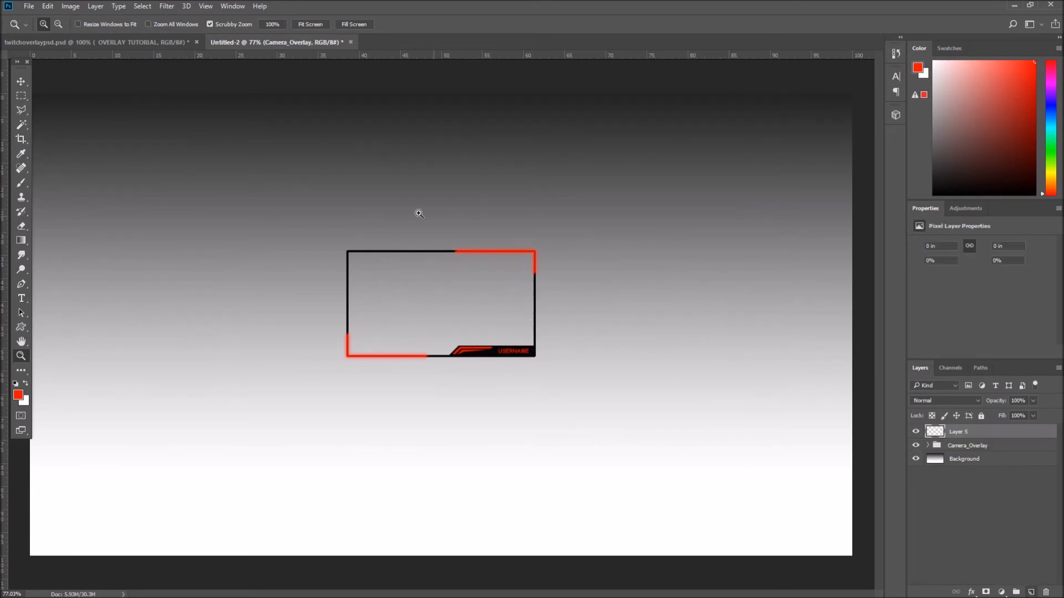
left_click(1030, 447)
left_click(21, 81)
left_click_drag(373, 267, 88, 135)
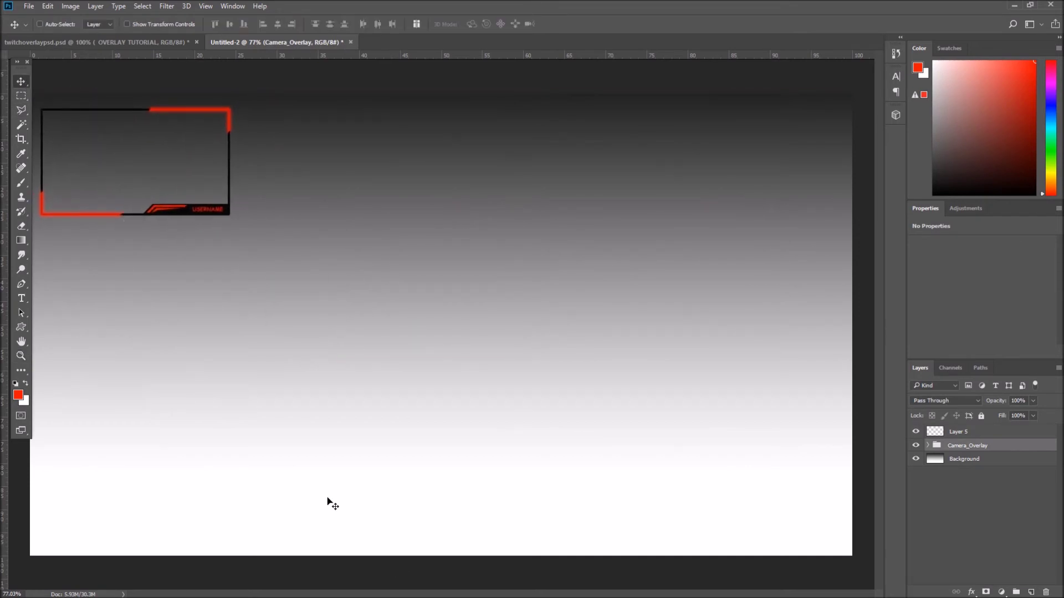
left_click_drag(24, 69, 269, 204)
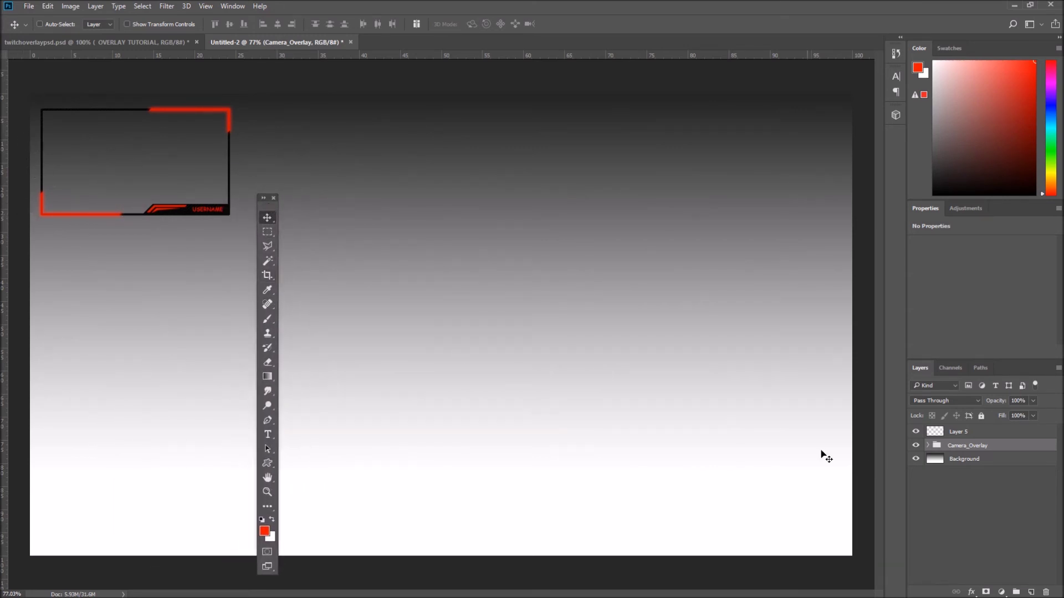
left_click_drag(265, 211, 51, 235)
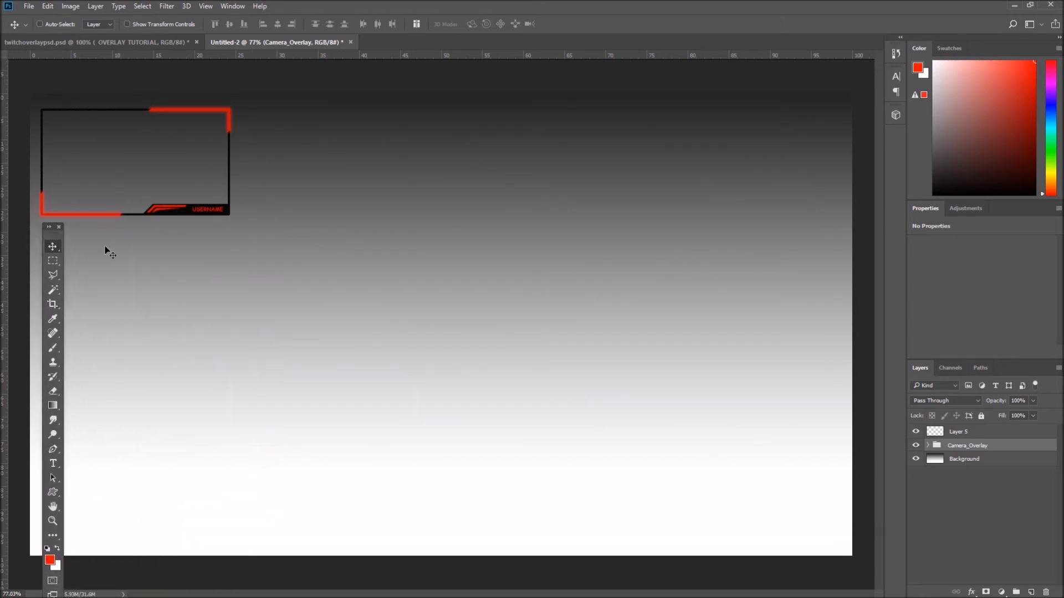
Step: Draw a long bar path with an angled lower-right corner mid-canvas on Layer 5 and turn it into a vector mask
key("p")
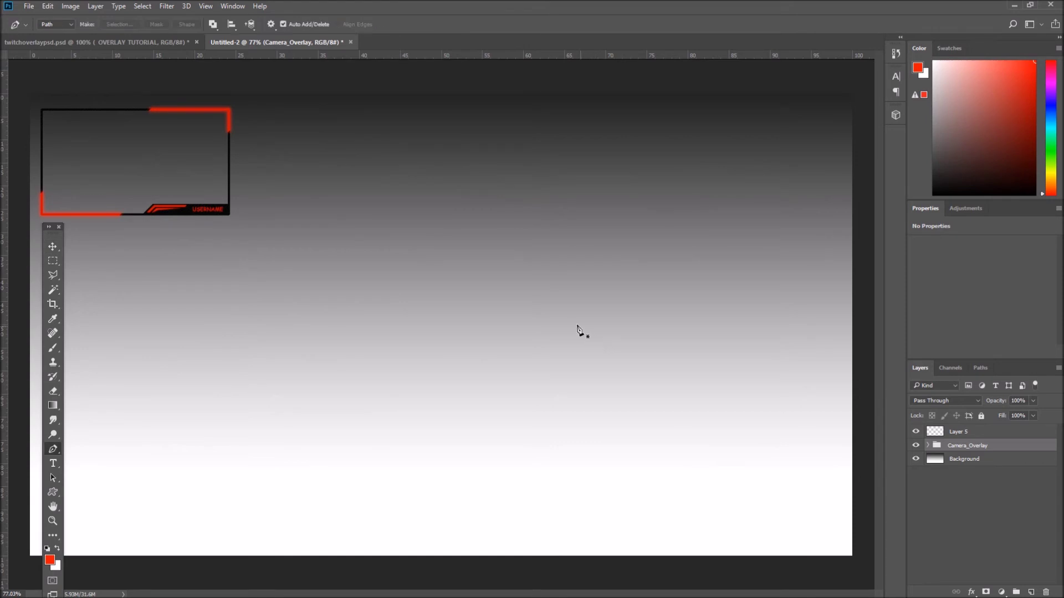
left_click(987, 432)
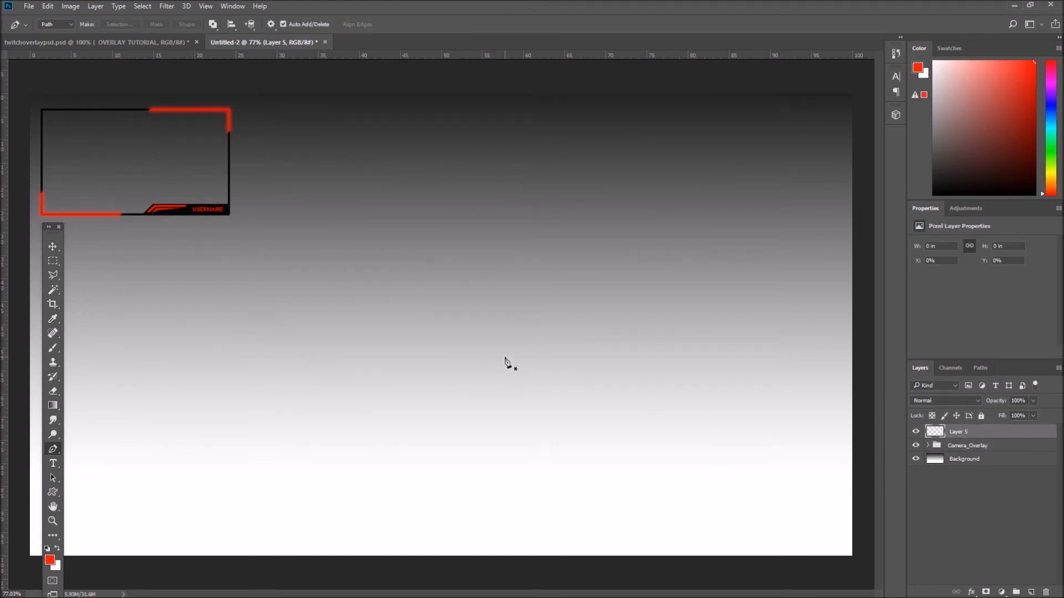
left_click(415, 285)
left_click(546, 303)
left_click(562, 302)
left_click(584, 303)
left_click(593, 293)
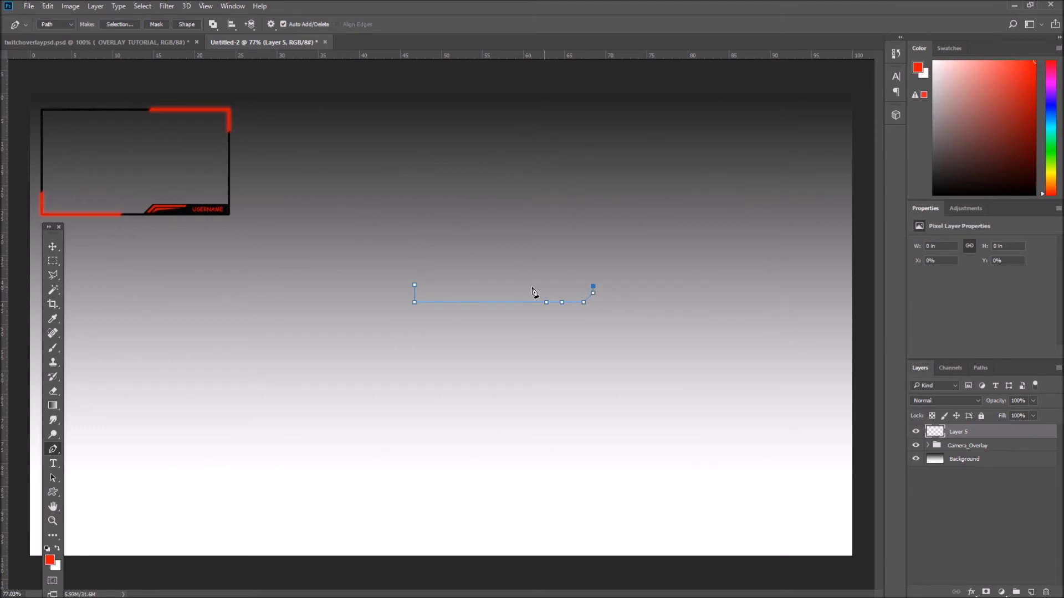
left_click(414, 285)
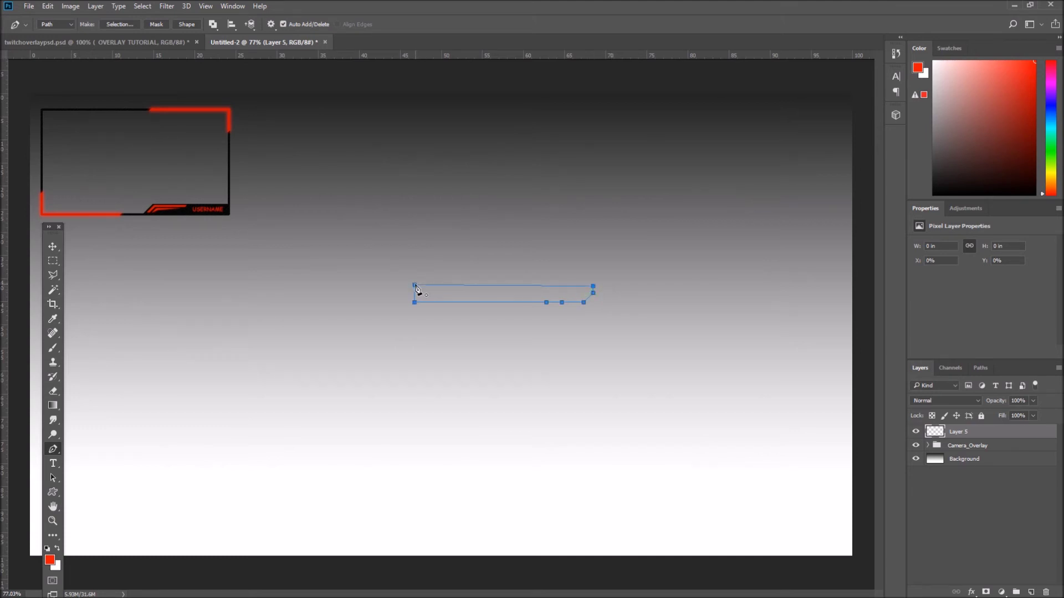
right_click(502, 298)
left_click(530, 307)
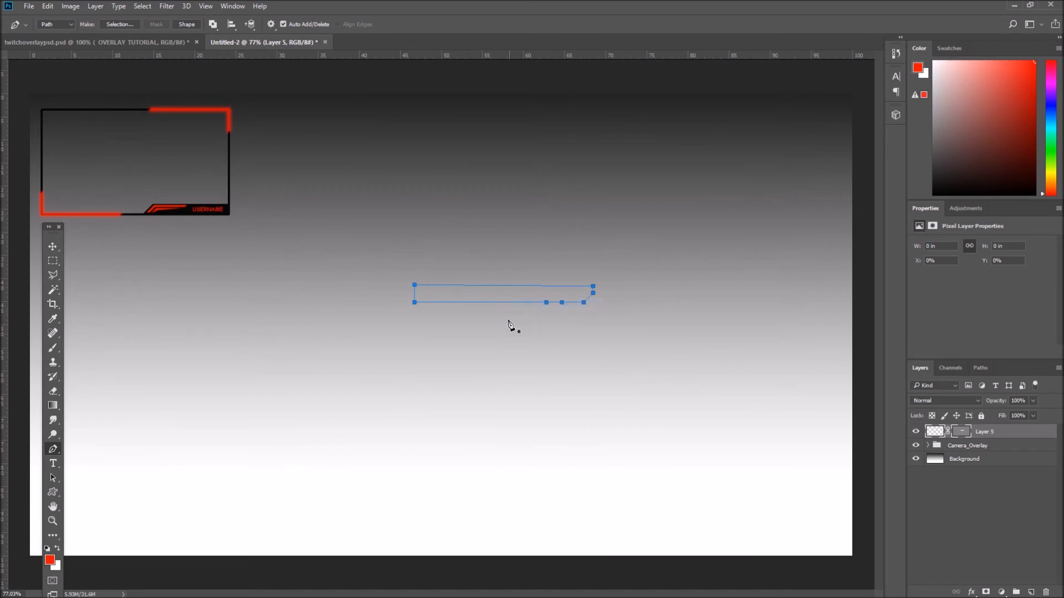
Step: Paint the masked bar on Layer 5 black and enable a Pattern Overlay on it
left_click(57, 550)
left_click(47, 549)
key("b")
mouse_move(393, 296)
left_mouse_down()
mouse_move(556, 300)
mouse_move(406, 310)
left_mouse_up()
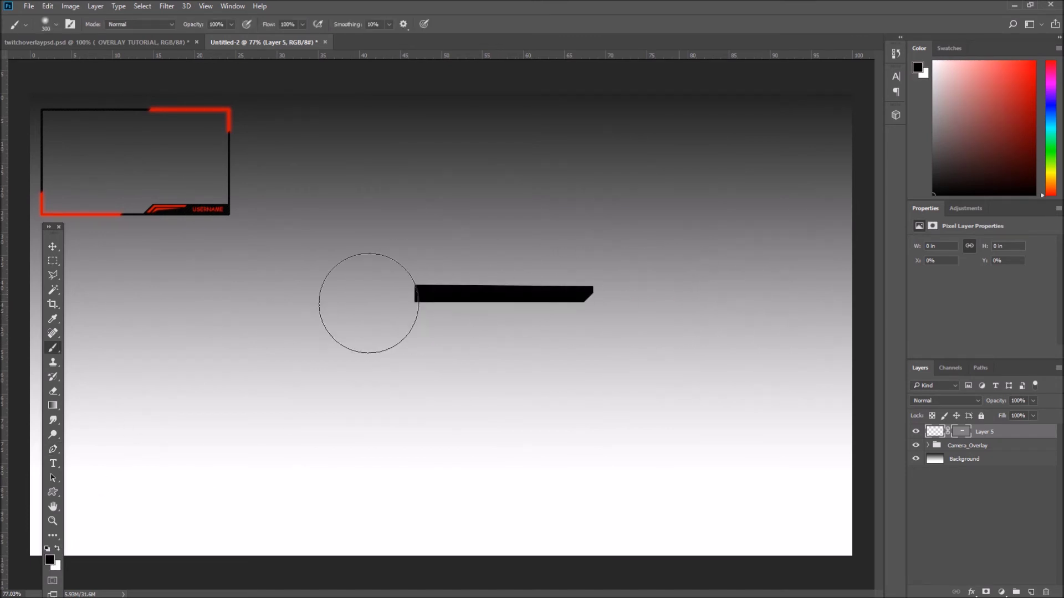
double_click(1011, 440)
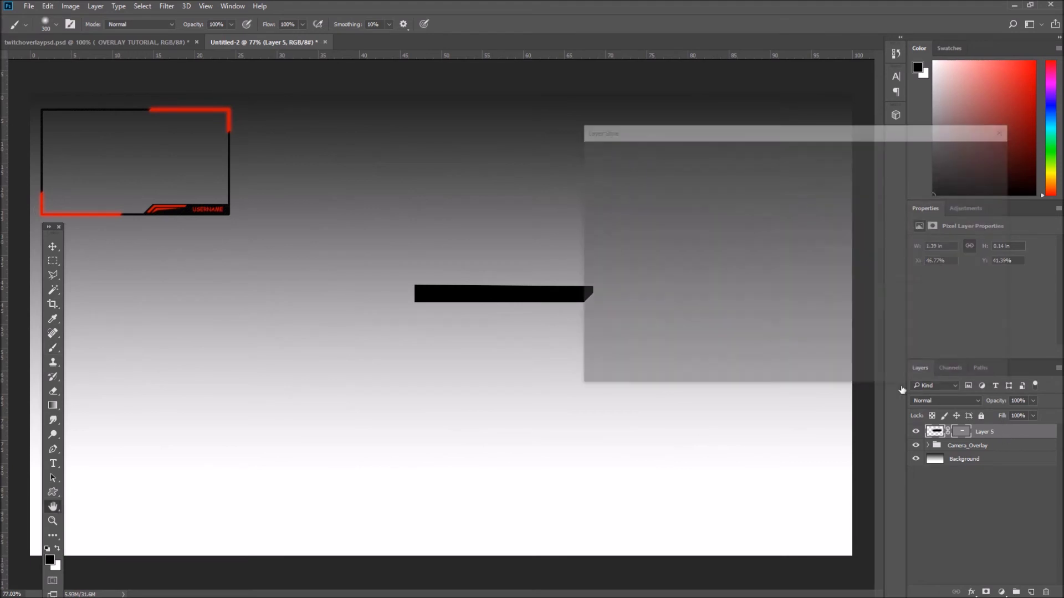
left_click(592, 341)
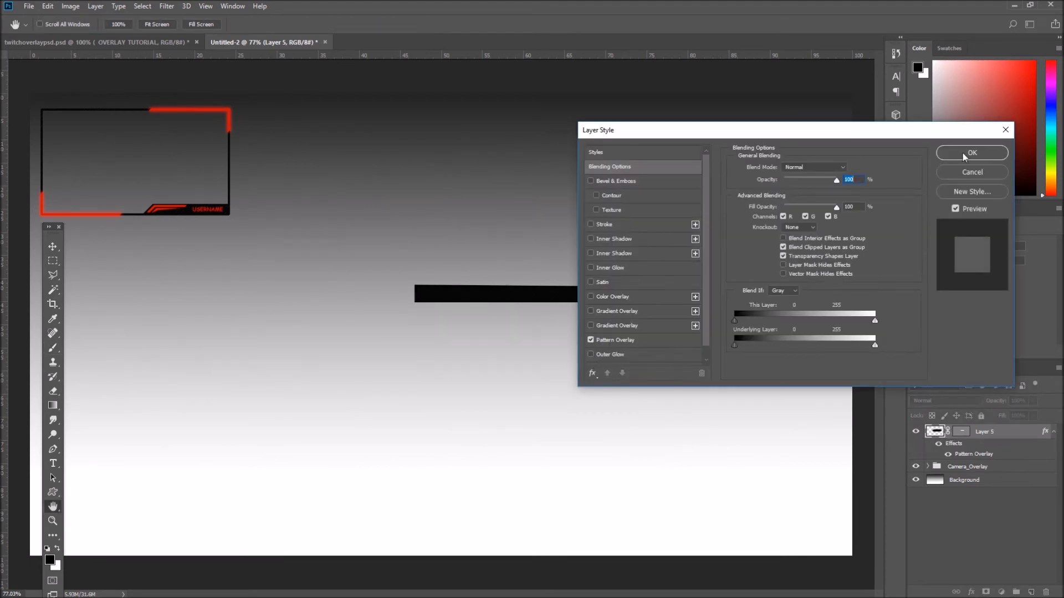
key("Return")
Step: Adjust the bar's path at its right end, raising the upper corner to level the top edge
key("p")
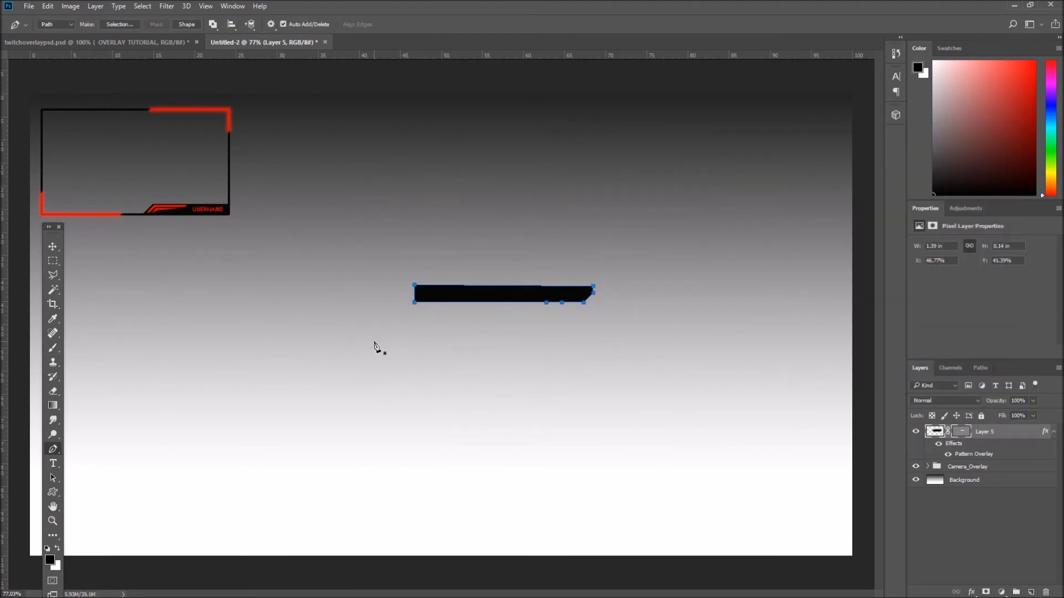
left_click(53, 521)
left_click_drag(546, 323, 550, 322)
left_click(568, 316)
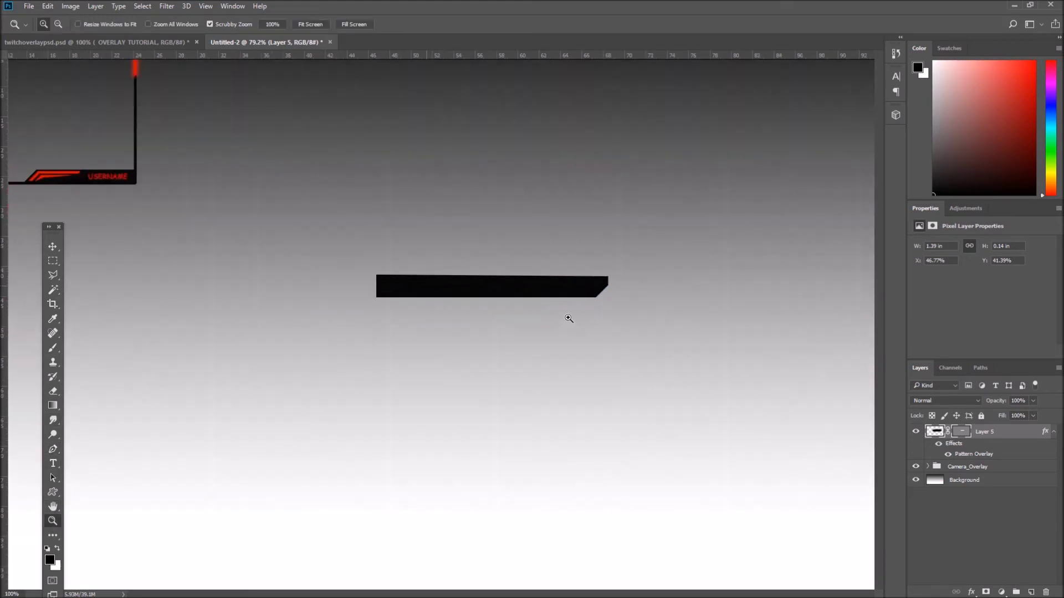
left_click(568, 319)
left_click(568, 319)
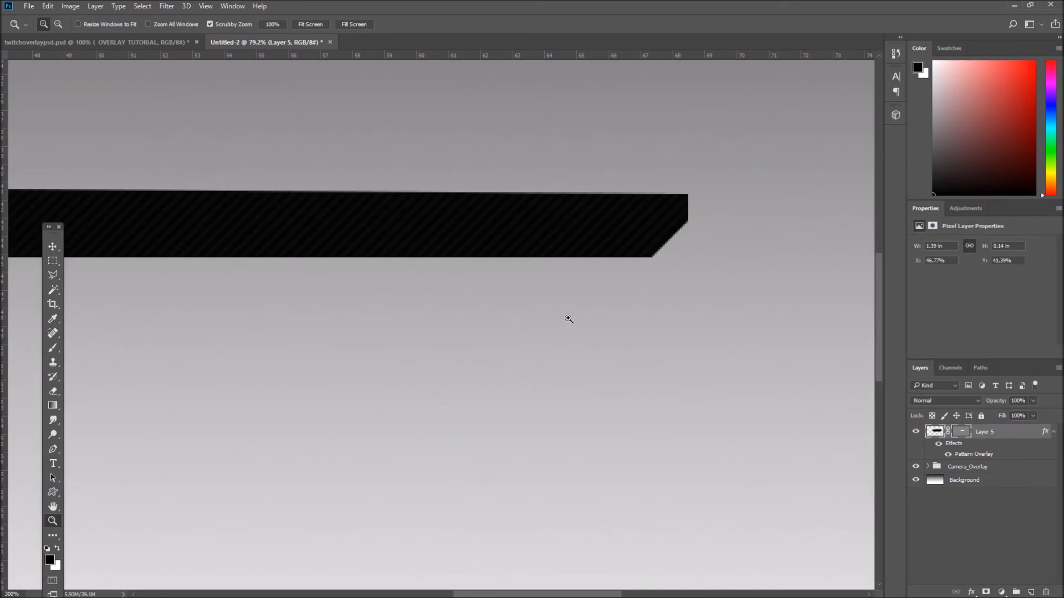
key("ctrl+minus")
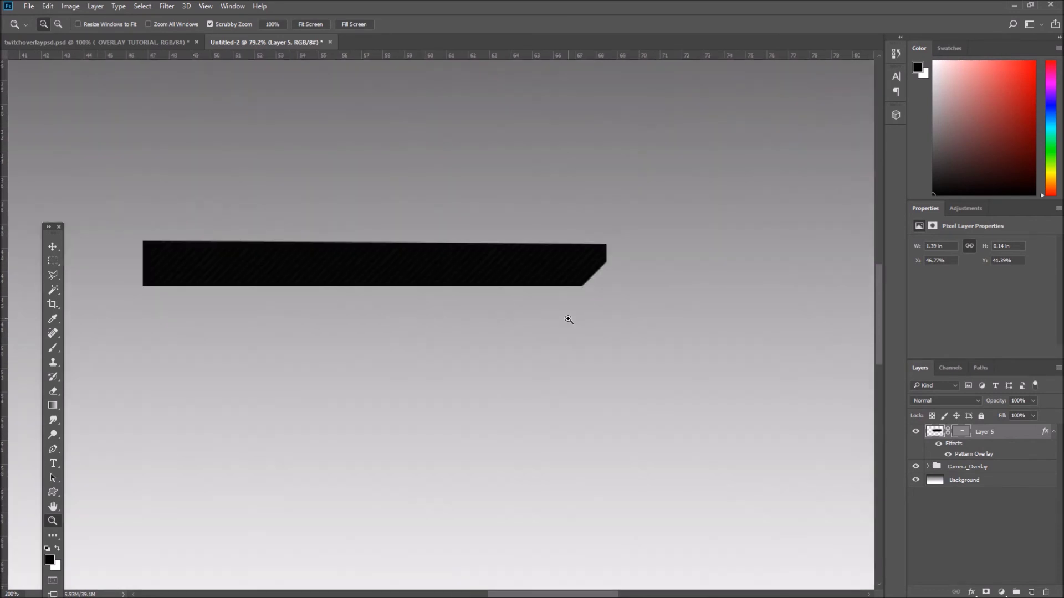
key("p")
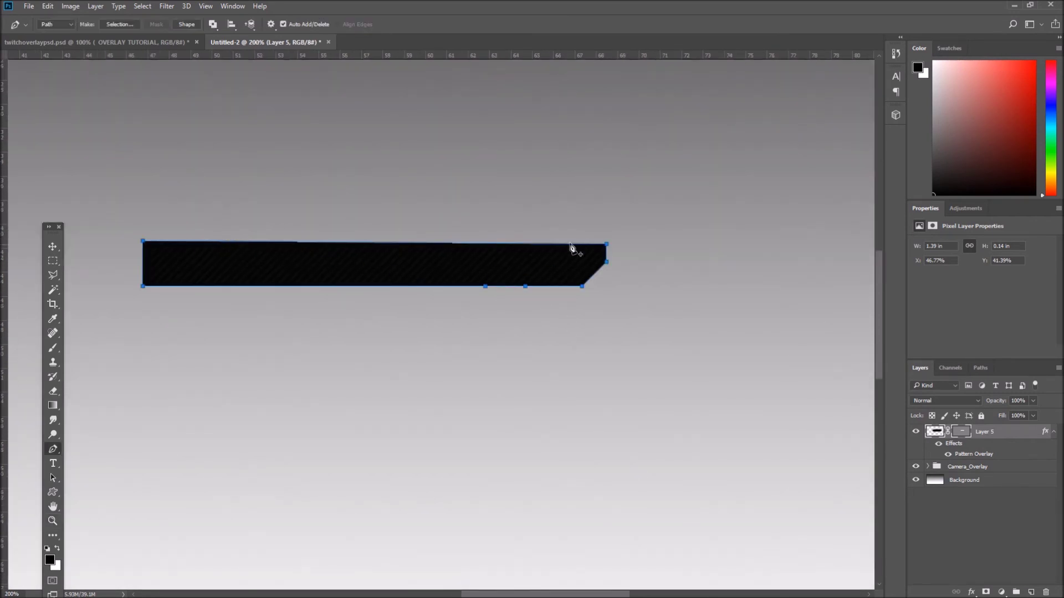
left_click_drag(607, 244, 606, 240)
left_click(610, 248, "ctrl")
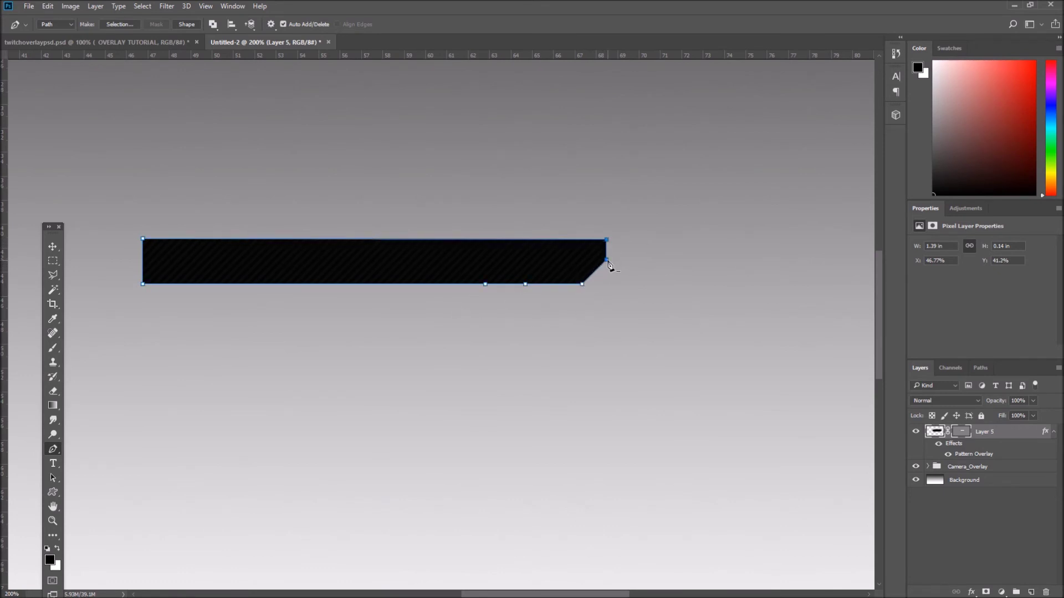
Step: On a new layer, outline a thin accent strip along the bar's angled right end and lower edge, and make it a vector mask
left_click(54, 261)
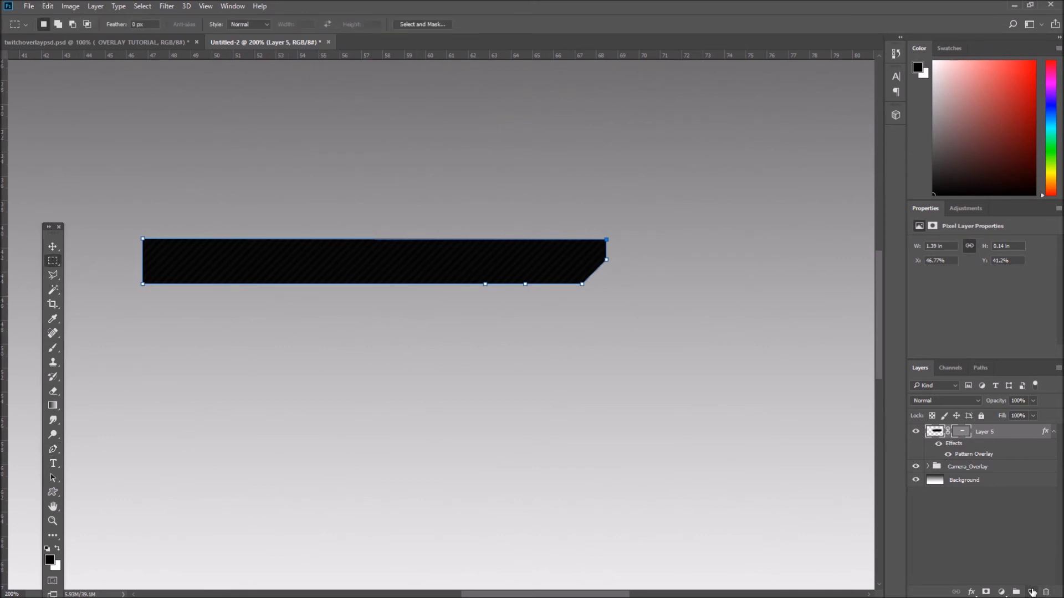
left_click(1031, 592)
key("p")
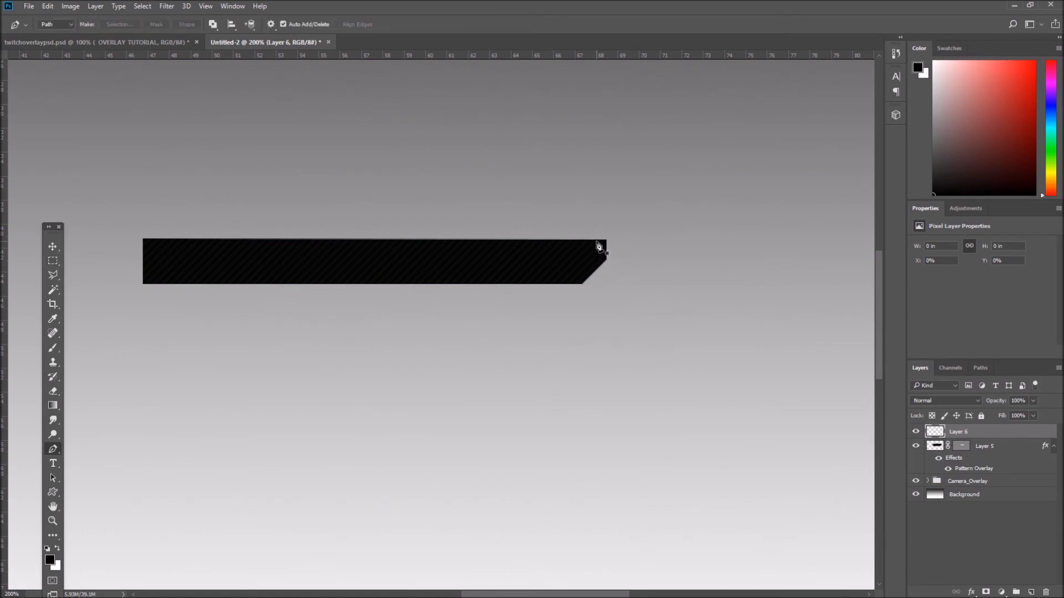
left_click(597, 242)
left_click(597, 259)
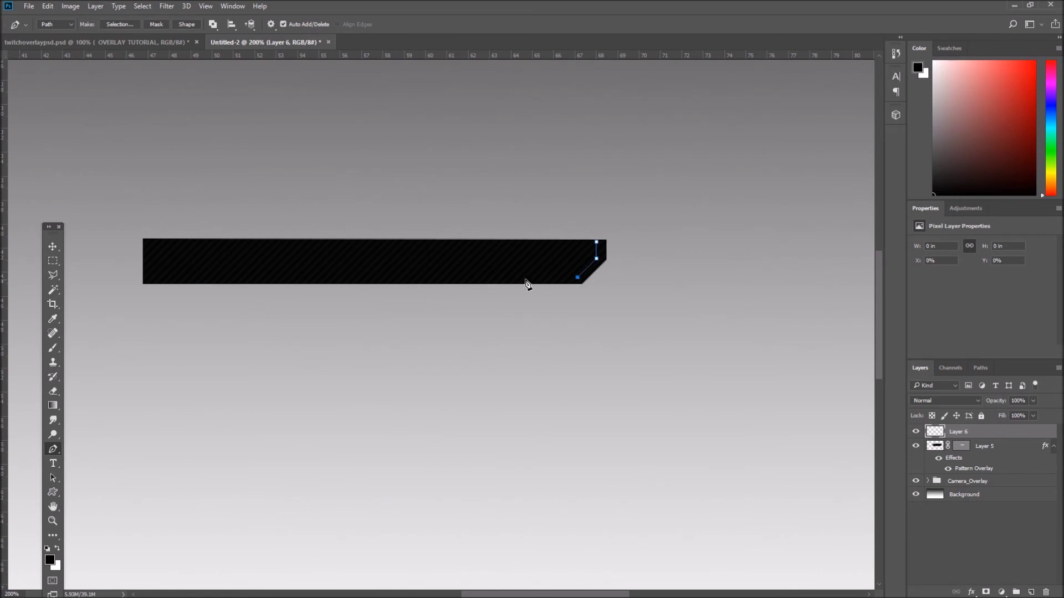
left_click(523, 279)
left_click_drag(524, 278, 523, 278)
left_click(516, 286)
left_click(582, 286)
left_click(607, 260)
left_click(608, 242)
right_click(603, 256)
left_click(609, 262)
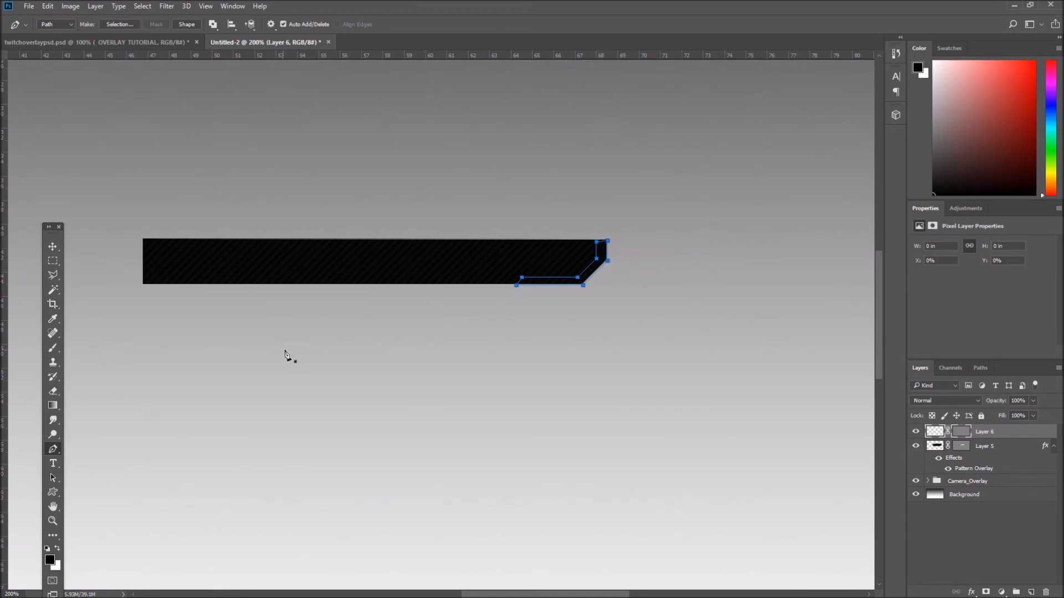
Step: Choose bright red as the paint color and fill the masked accent strip on Layer 6 with it
key("b")
left_click(54, 567)
left_click_drag(711, 172, 744, 155)
left_click(855, 148)
mouse_move(626, 269)
left_mouse_down()
mouse_move(631, 226)
mouse_move(560, 256)
left_mouse_up()
key("x")
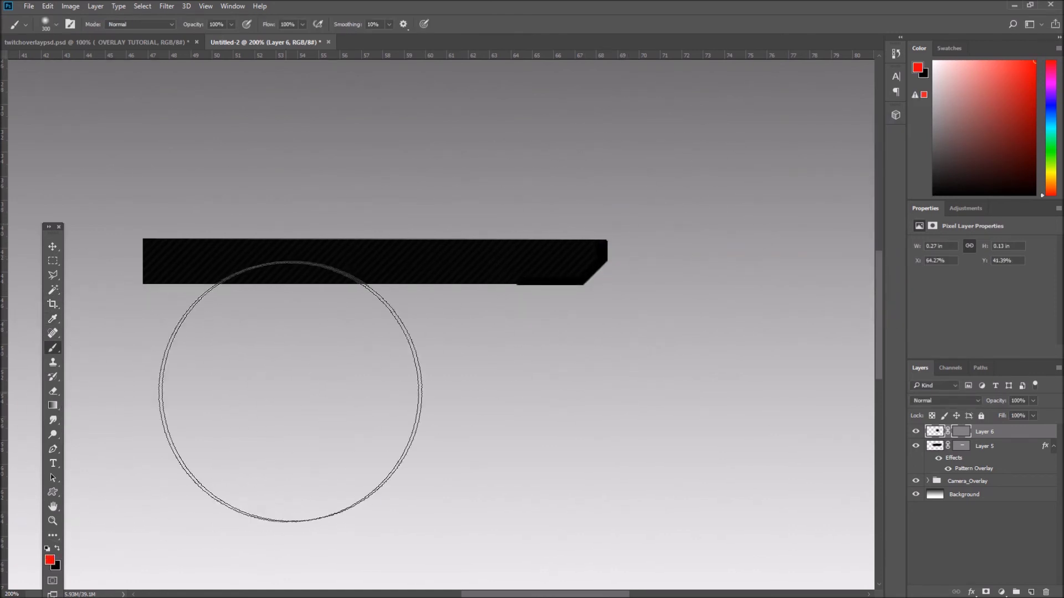
left_click_drag(471, 311, 653, 178)
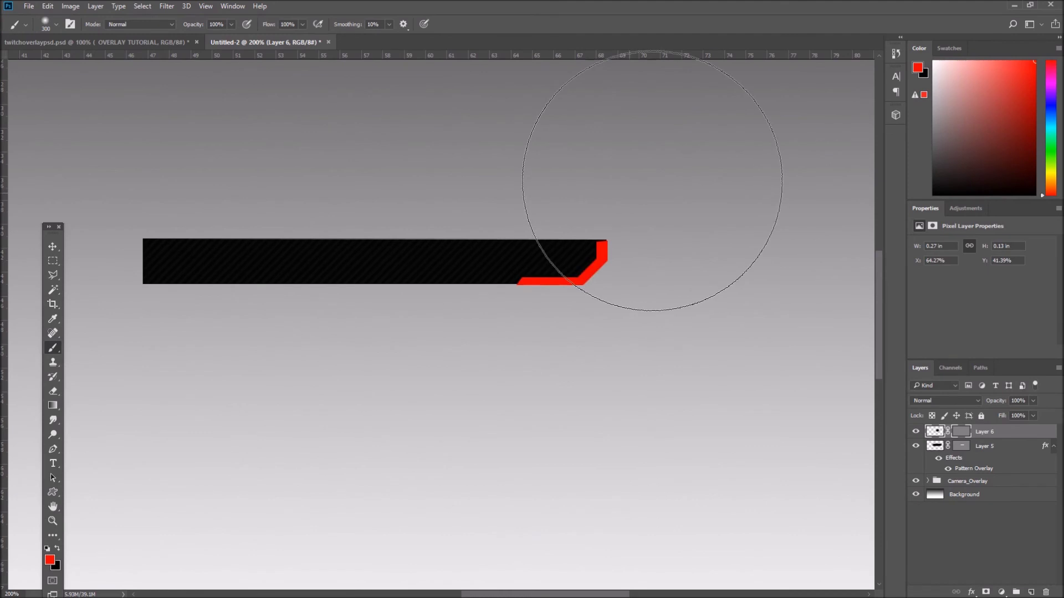
Step: Shift the red accent strip to line up with the bar's right and lower edges and lower Layer 6's opacity to 7%
left_click(53, 521)
left_click(617, 252)
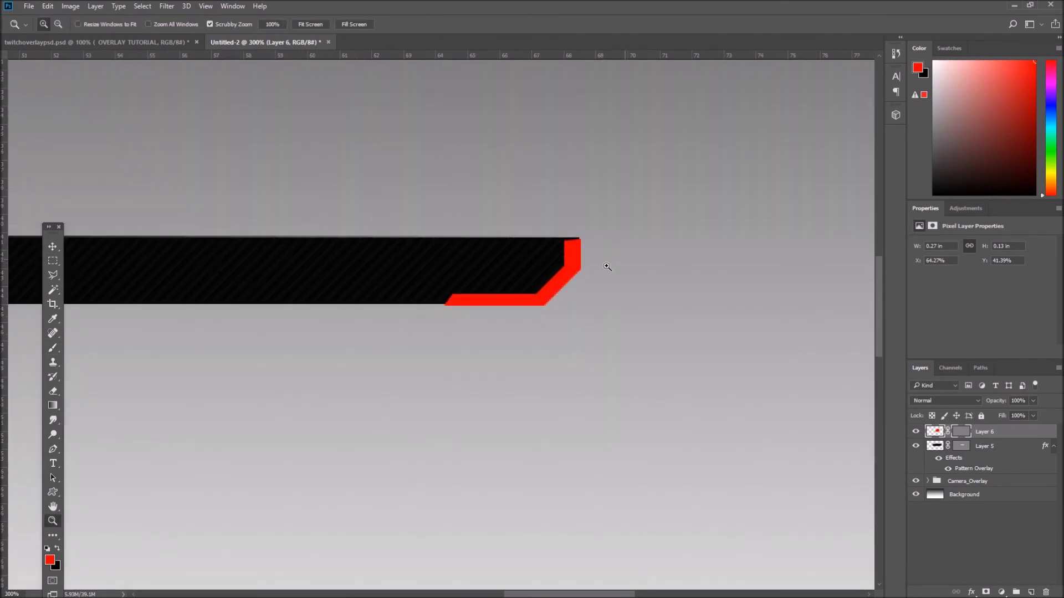
left_click(606, 263)
key("p")
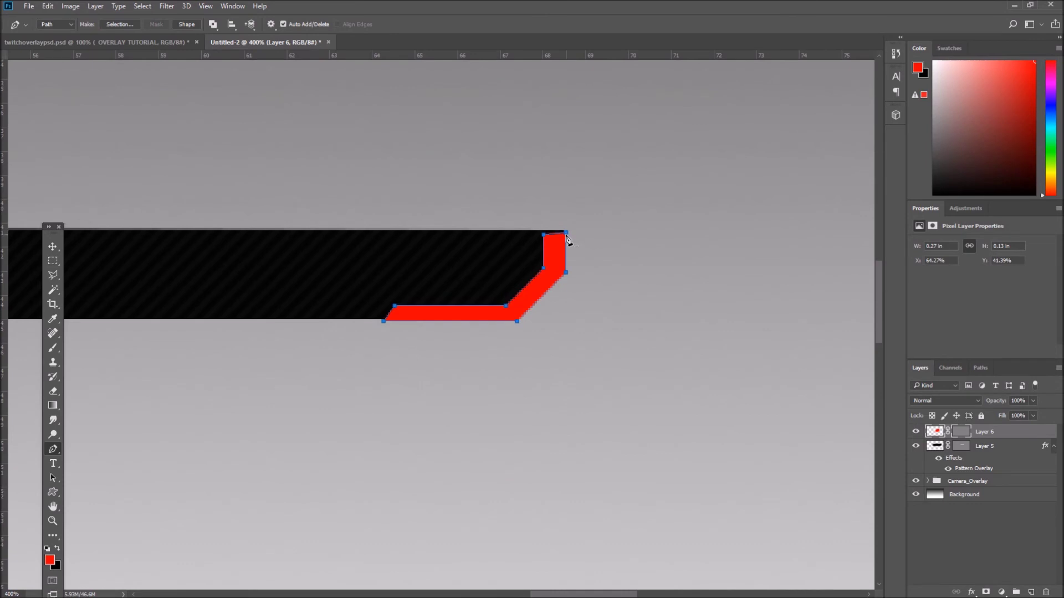
left_click_drag(566, 237, 564, 236)
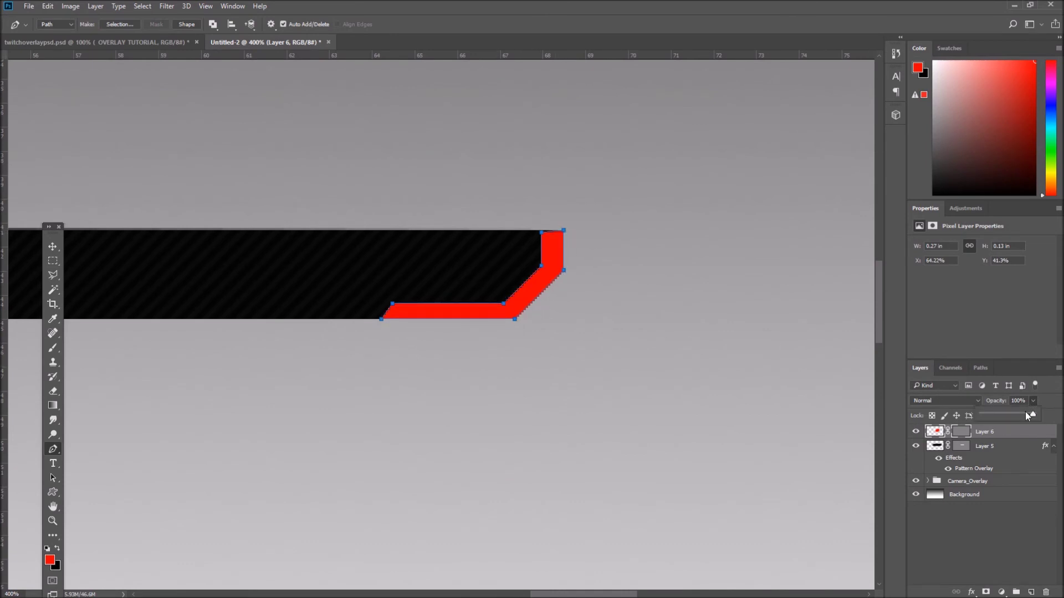
left_click_drag(1025, 414, 996, 414)
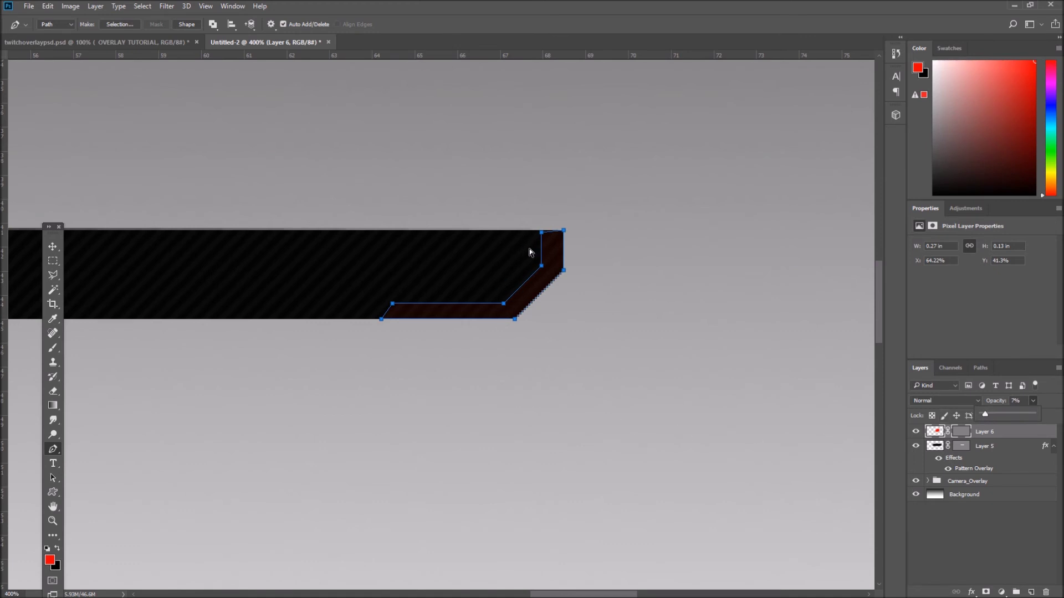
Step: Refine the inner corner points of the red accent strip's path and set Layer 6's opacity to 100%
left_click(542, 235, "ctrl")
left_click_drag(543, 236, 543, 233)
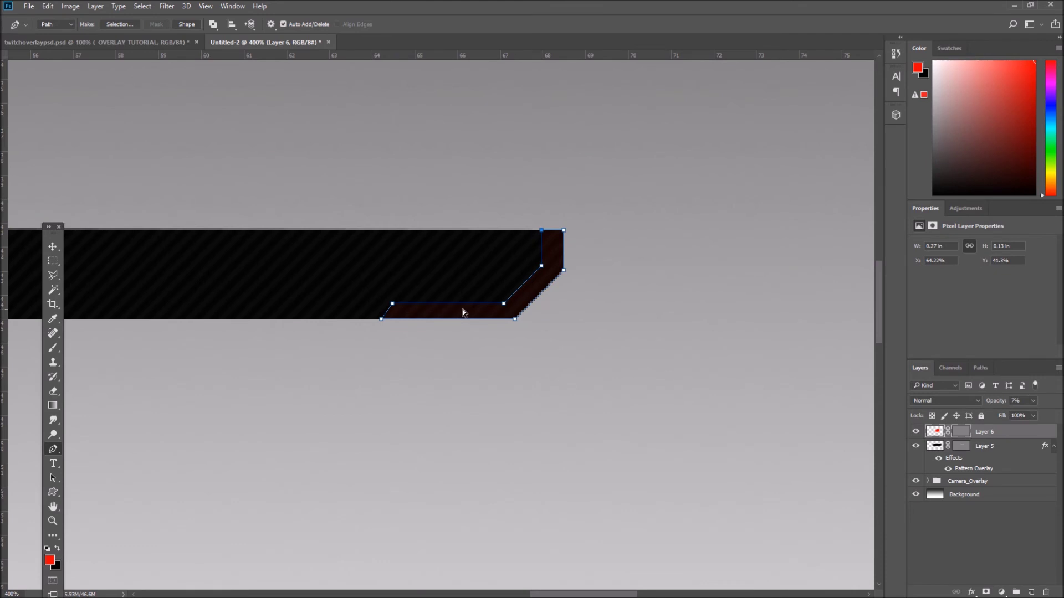
left_click_drag(395, 306, 397, 304)
left_click_drag(542, 231, 544, 231)
left_click_drag(541, 266, 544, 267)
left_click(1033, 400)
left_click_drag(1010, 414, 1059, 414)
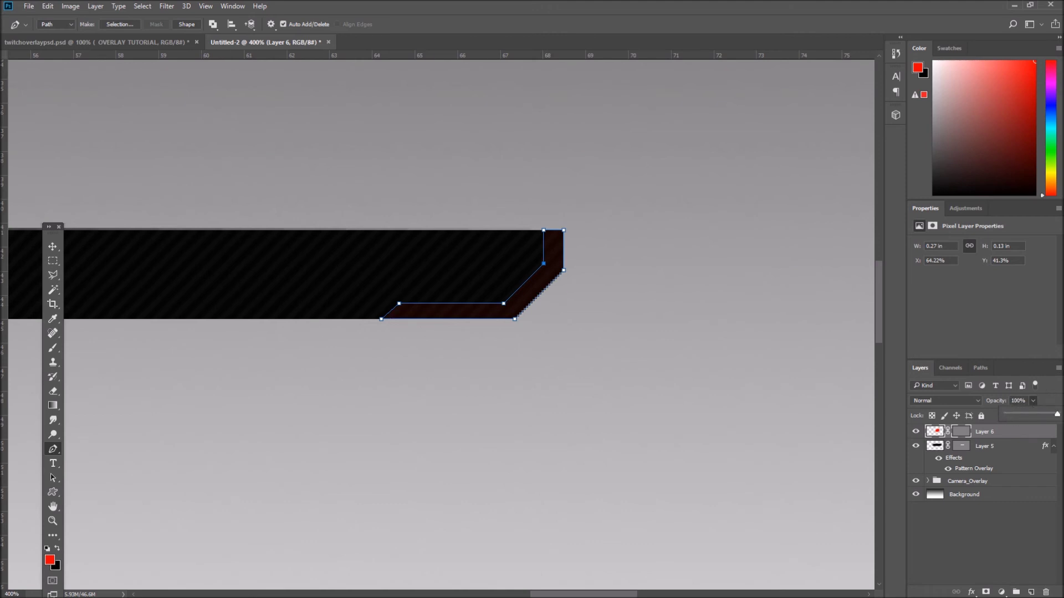
Step: Add an Outer Glow layer style to the red accent strip on Layer 6
left_click(54, 247)
left_click(53, 261)
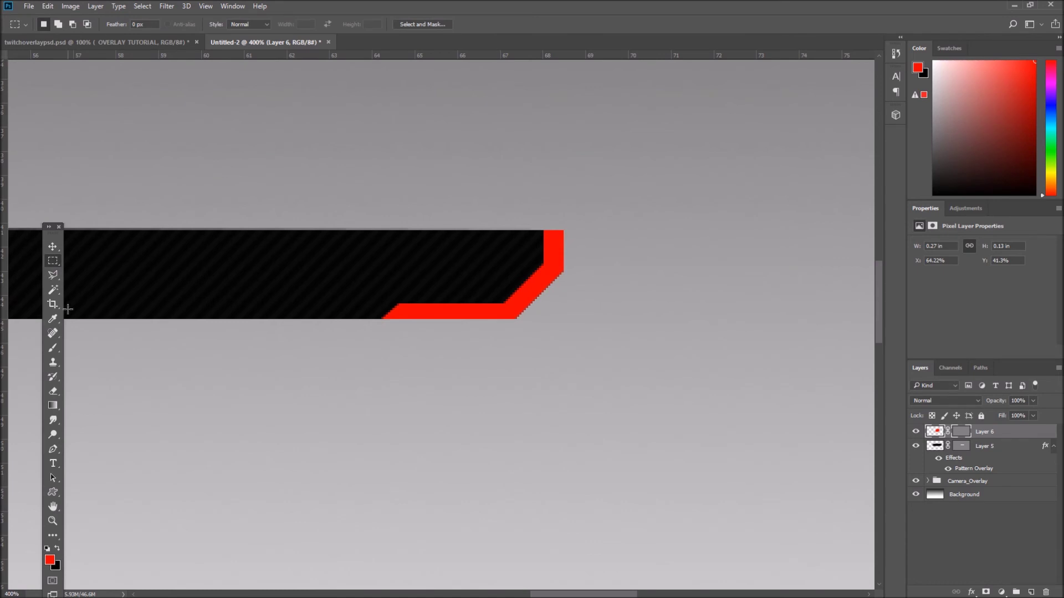
left_click(52, 521)
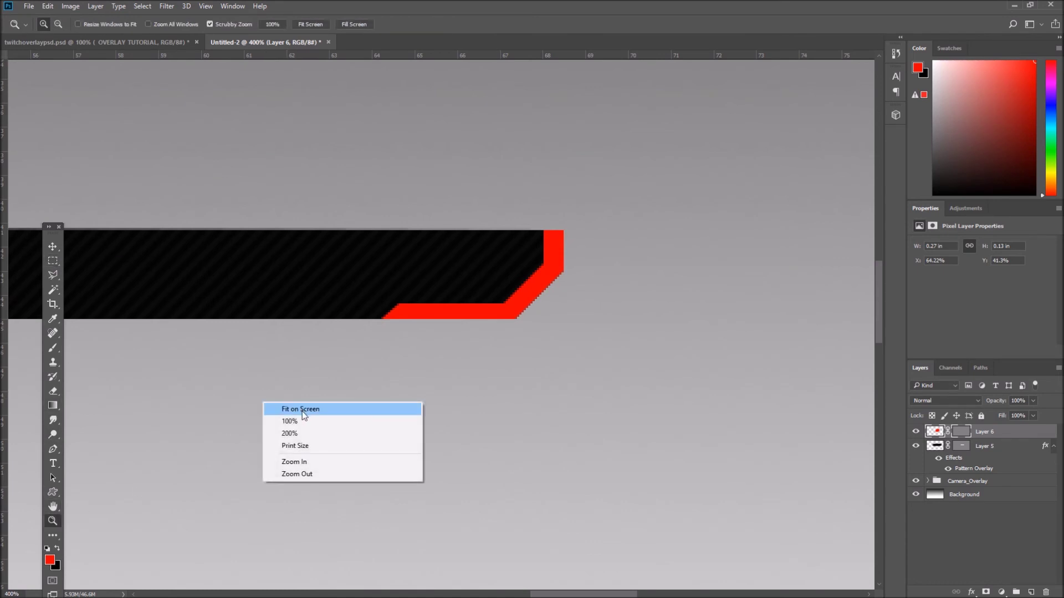
left_click(300, 410)
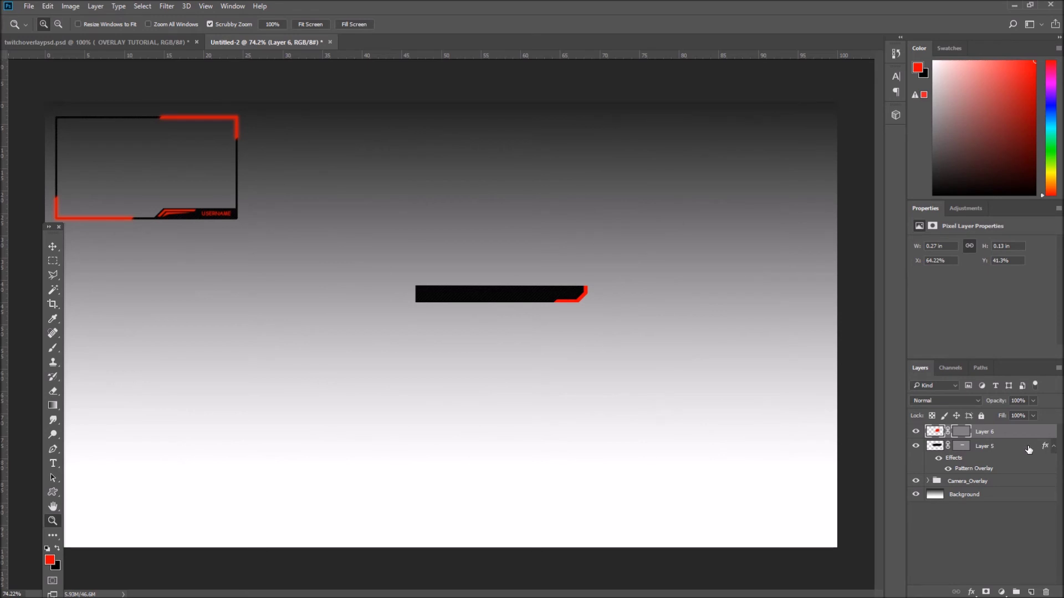
double_click(1024, 433)
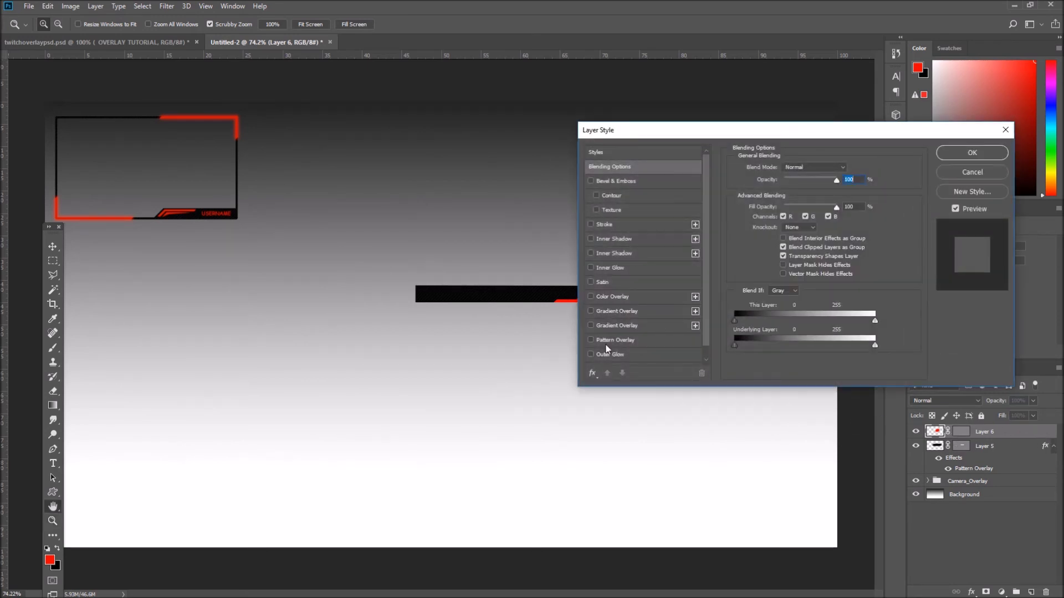
left_click(631, 354)
left_click(972, 153)
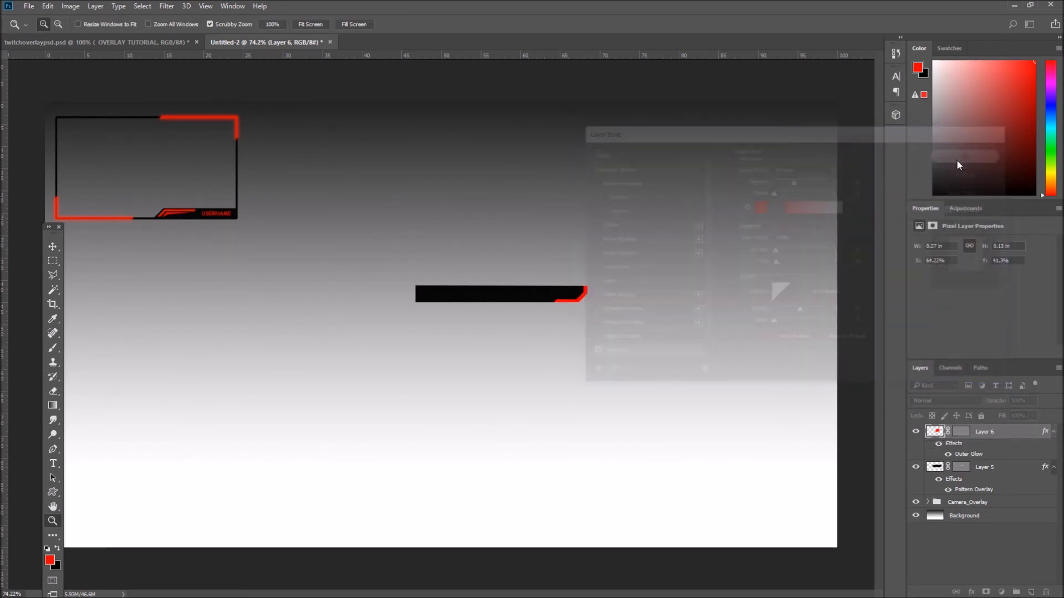
Step: Add the text "TOP DONATOR|USERNAME" in red Comic Sans MS at 3 pt near the left end of the black bar
key("z")
left_click(555, 297)
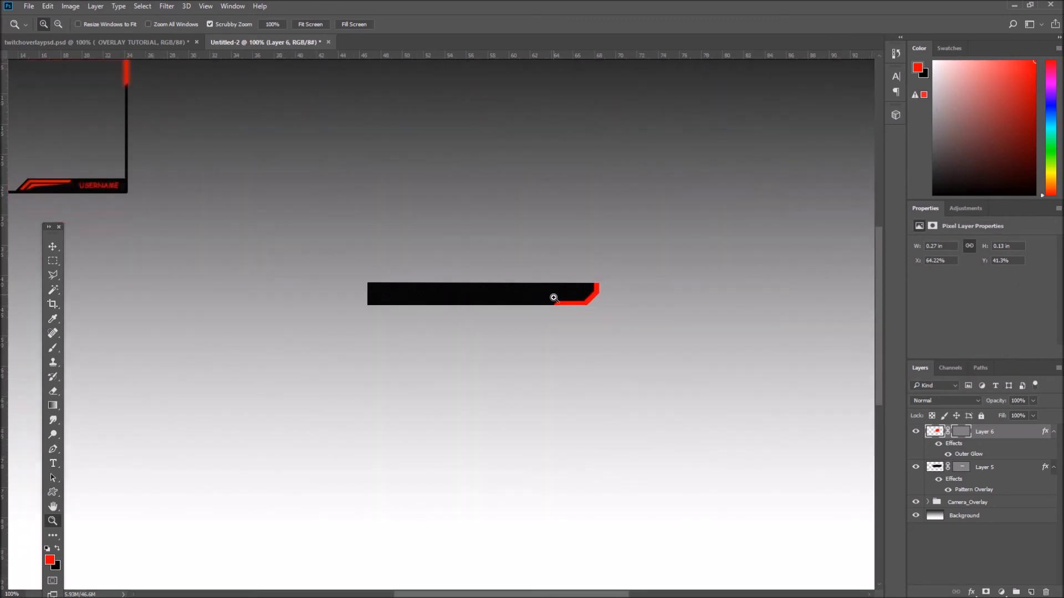
left_click(554, 297)
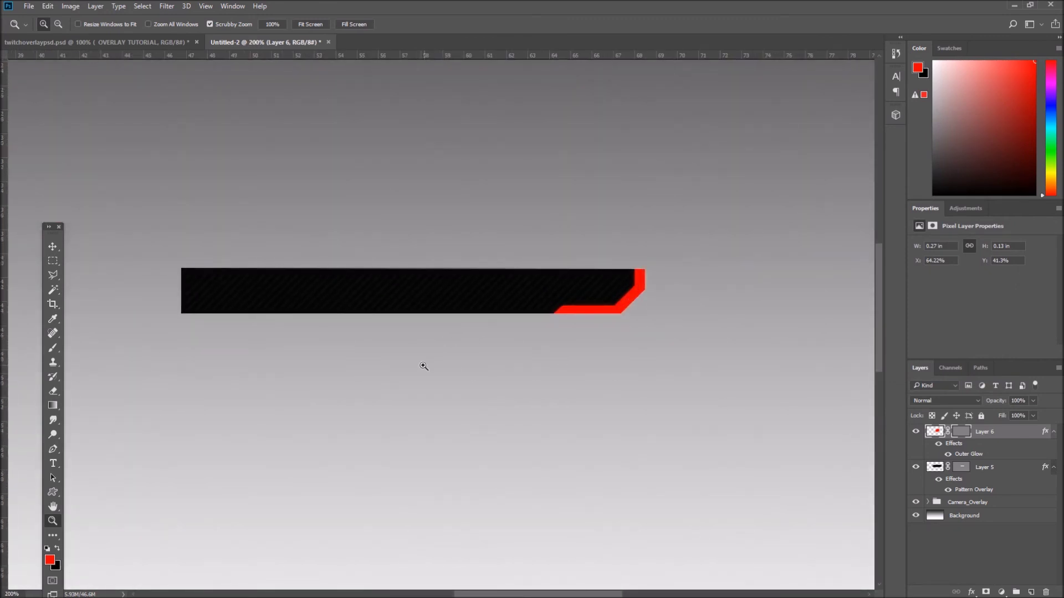
left_click(53, 463)
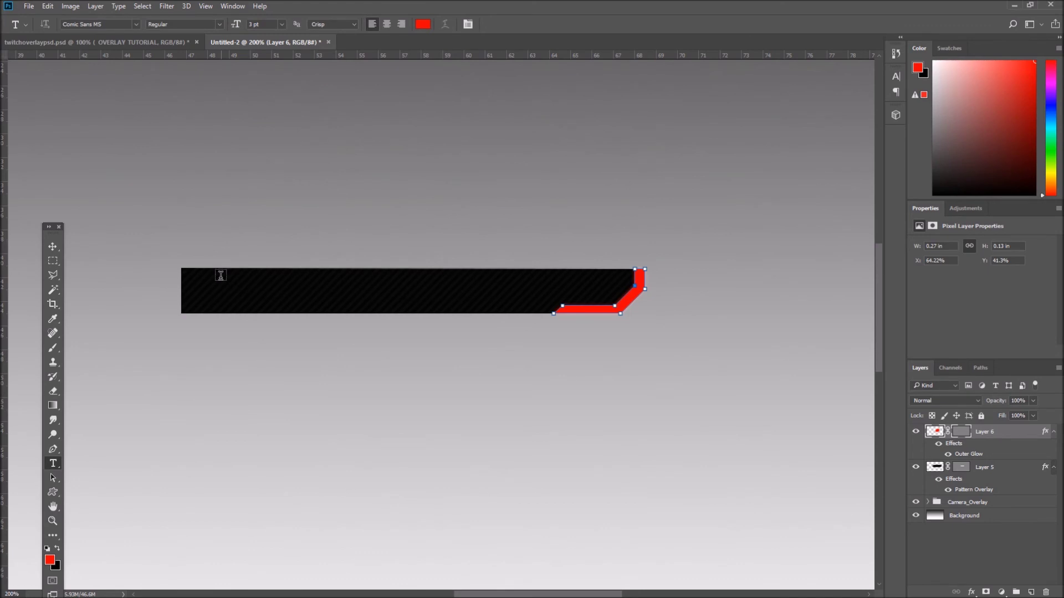
left_click(201, 293)
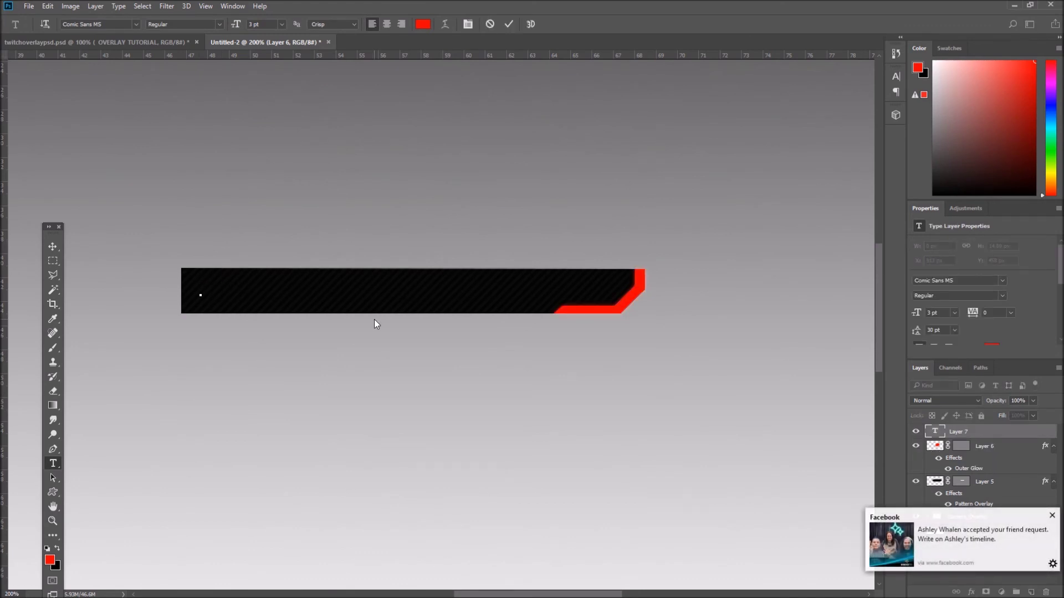
type("TOP DONATOR")
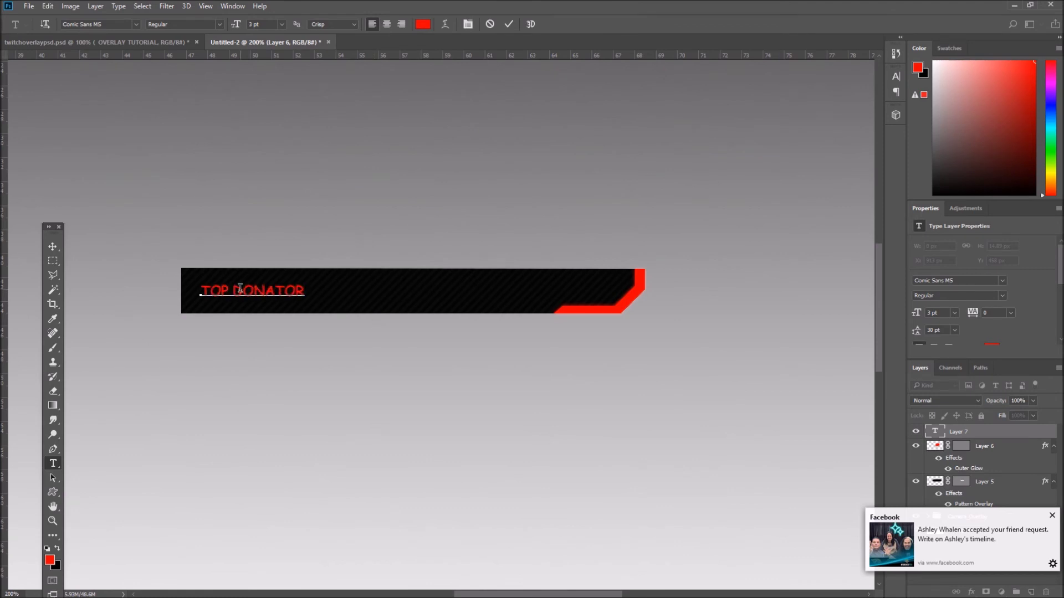
left_click_drag(232, 290, 347, 290)
left_click(305, 293)
type("|USERNAMER")
Step: Recolor the word USERNAME in the bar's label to white (ffffff)
left_click_drag(389, 291, 309, 291)
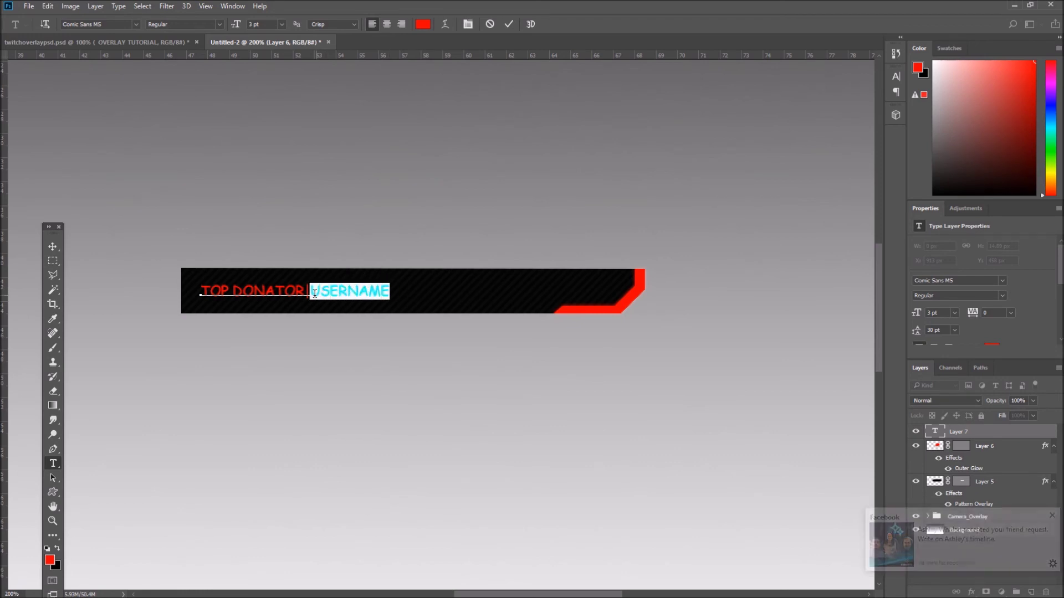
left_click(422, 24)
left_click(604, 155)
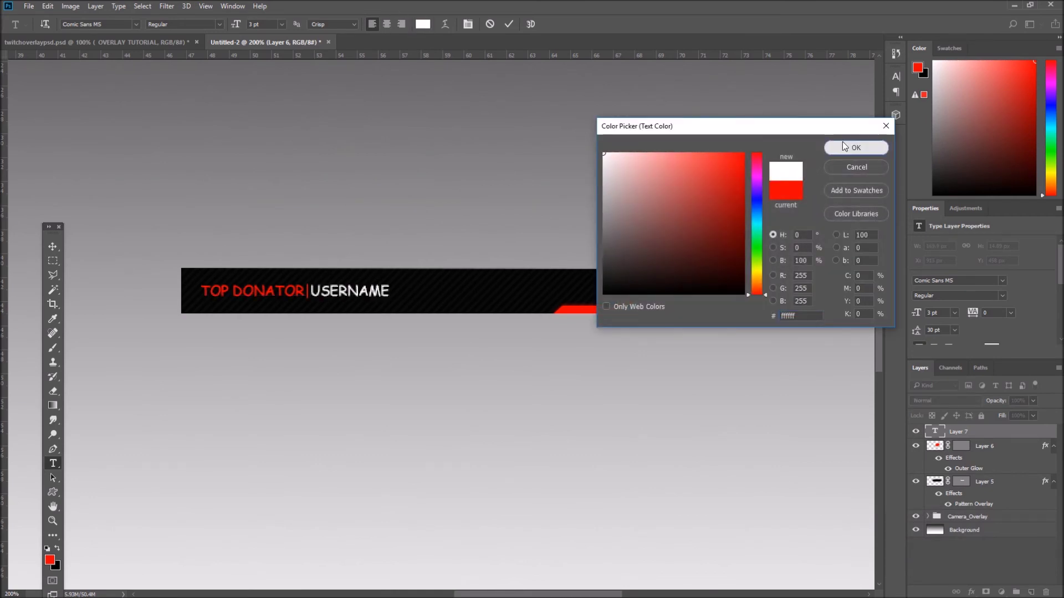
left_click(842, 146)
left_click(337, 290)
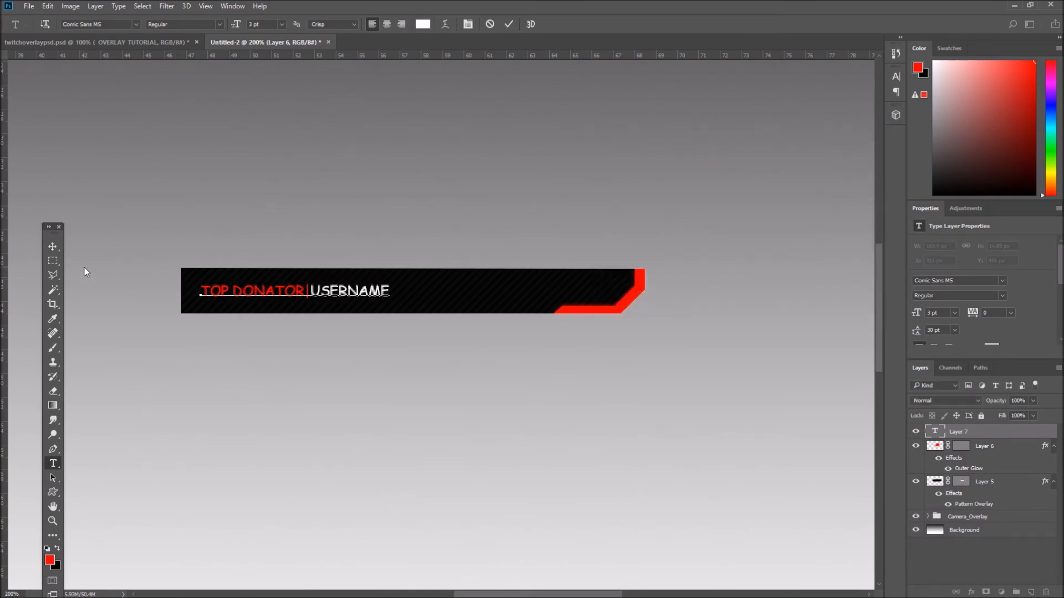
Step: On a new layer, outline a small L-shaped accent in the bar's upper-left corner and make it a vector mask
left_click(1026, 587)
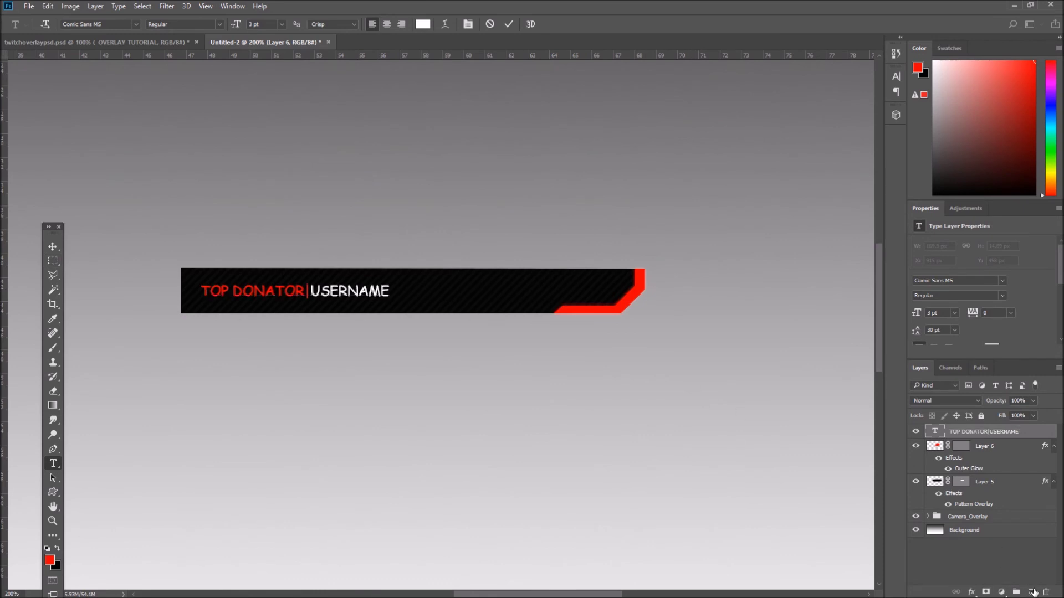
key("p")
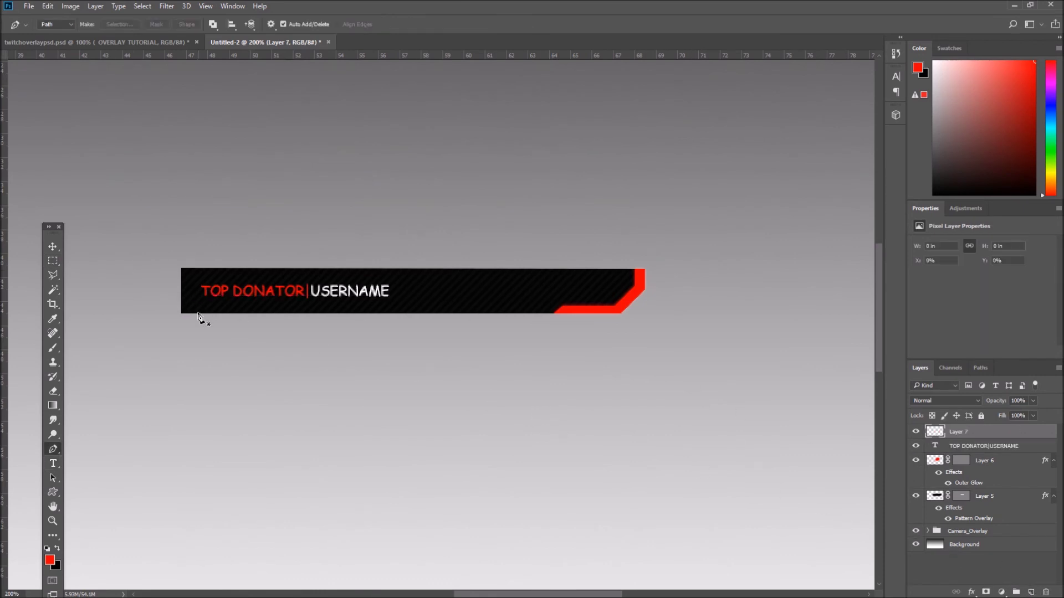
left_click(52, 521)
left_click_drag(133, 310, 149, 282)
left_click(149, 281)
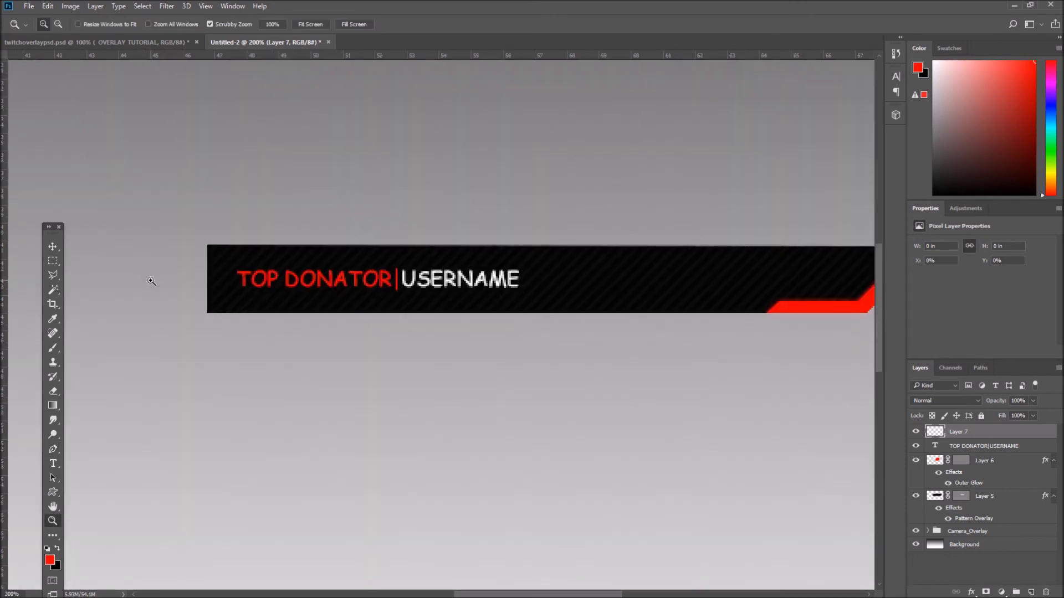
left_click(178, 279)
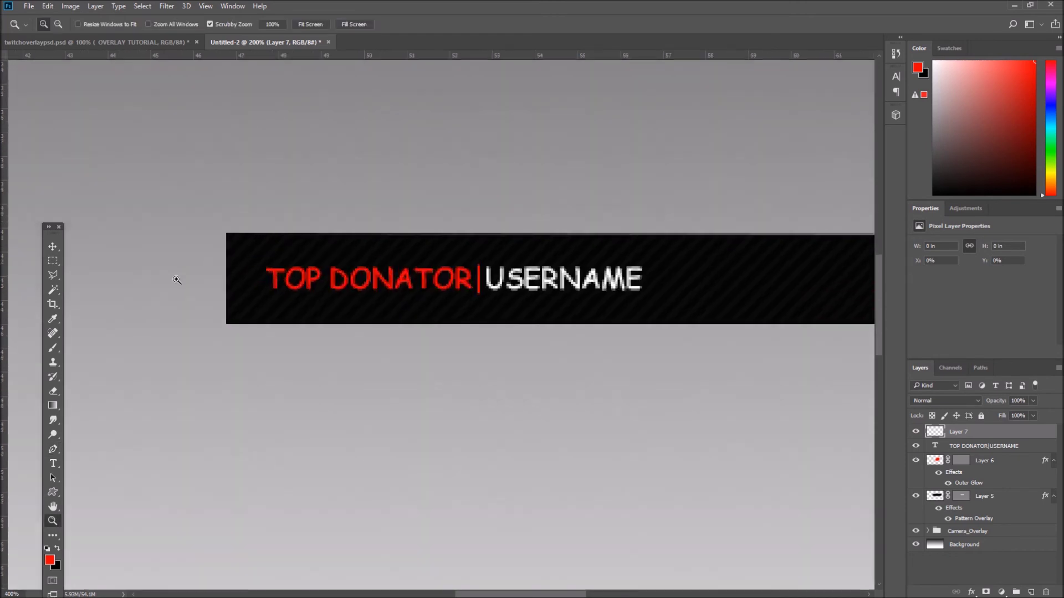
left_click(205, 263)
key("p")
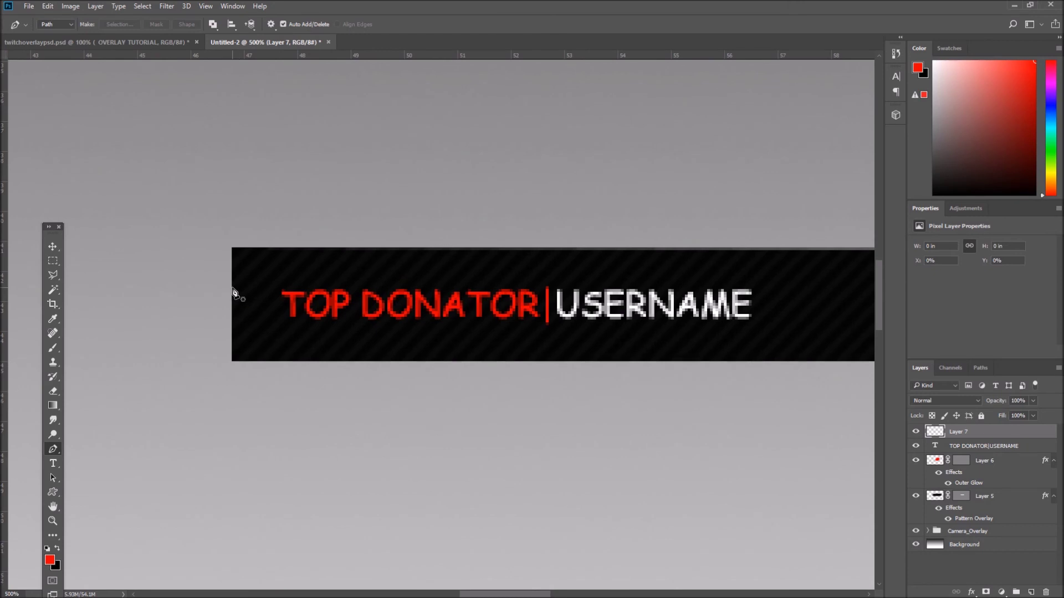
left_click(232, 281)
left_click(240, 273)
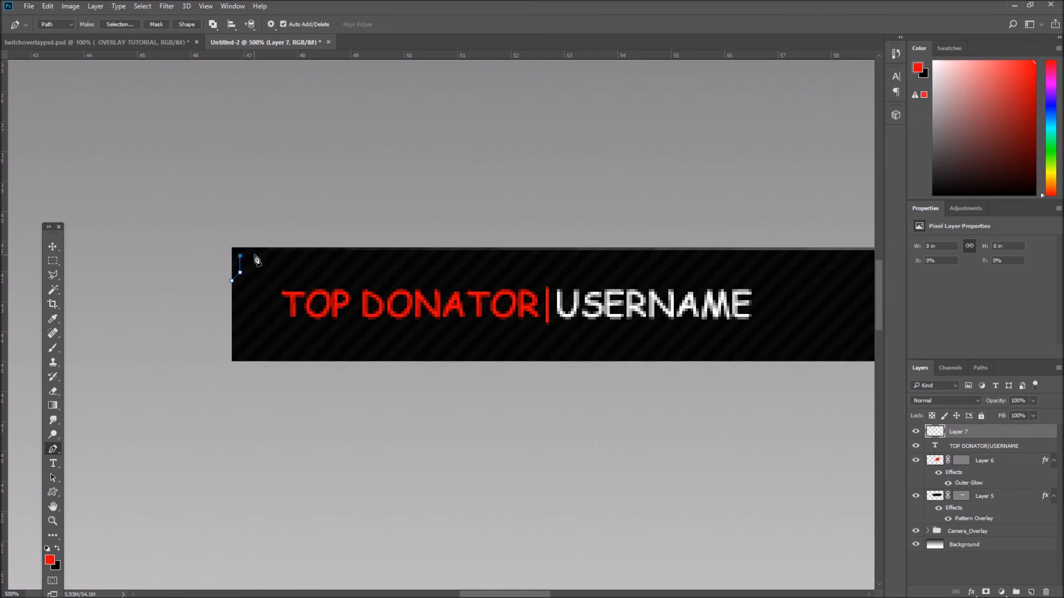
left_click(262, 247)
left_click(231, 248)
left_click(232, 281)
right_click(235, 270)
left_click(256, 274)
Step: Fill the masked corner accent with red using the Brush and paste the copied layer style onto Layer 7
key("b")
left_click(222, 277)
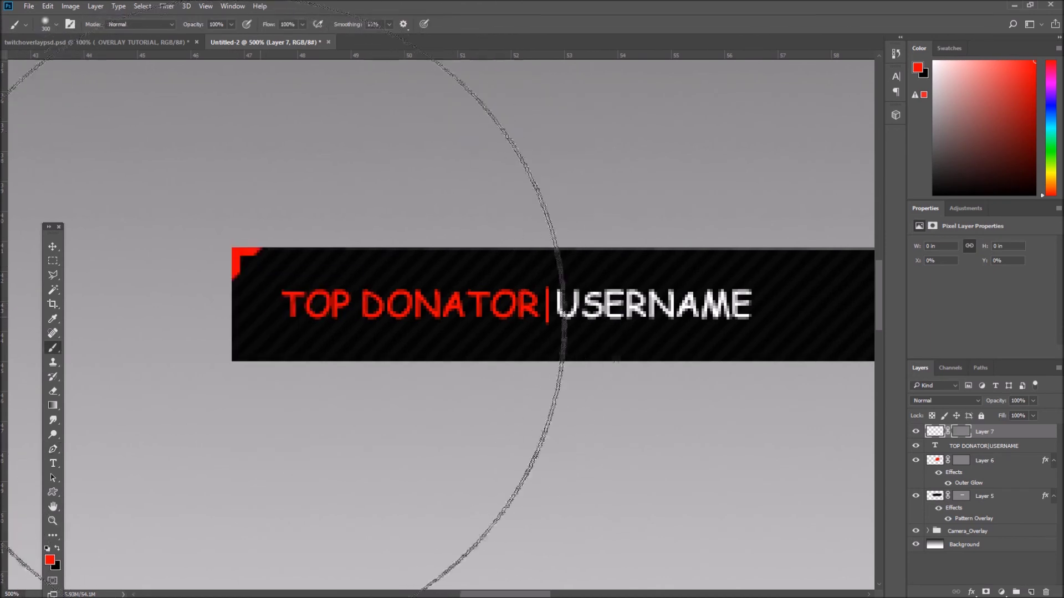
left_click(53, 521)
right_click(204, 465)
left_click(241, 471)
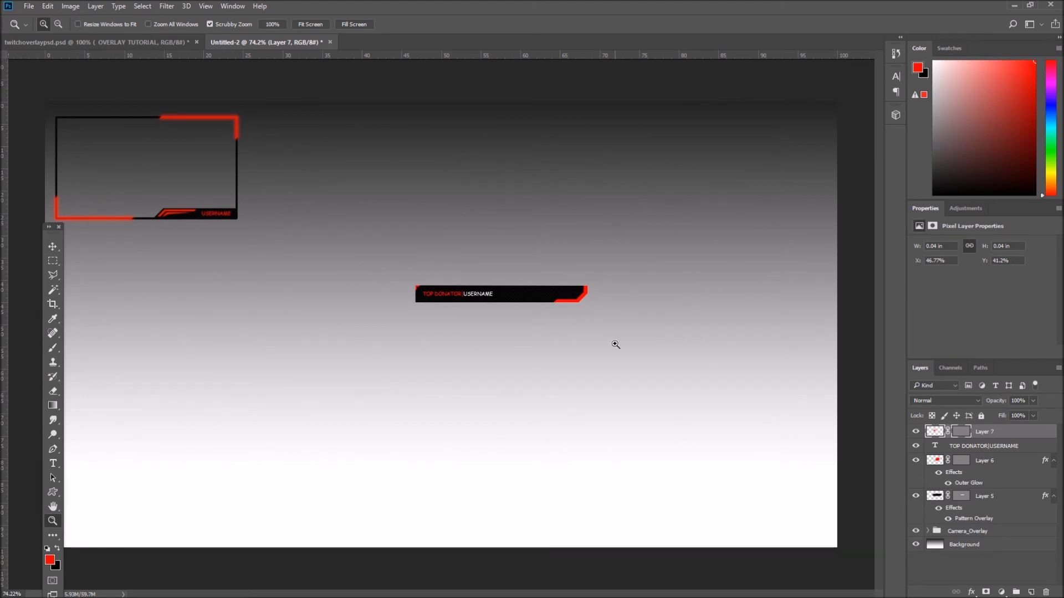
right_click(998, 436)
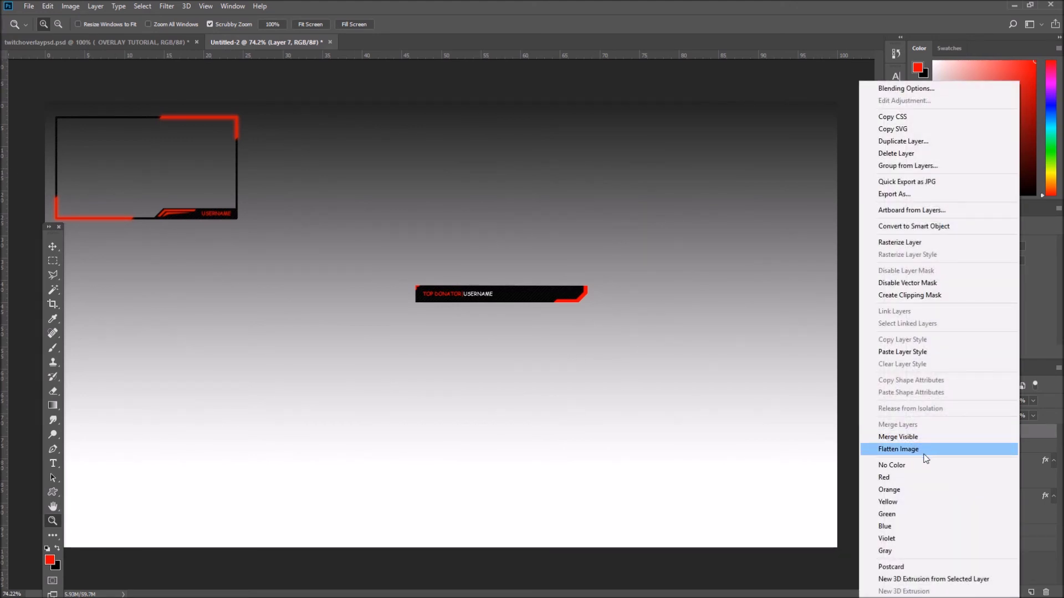
left_click(921, 364)
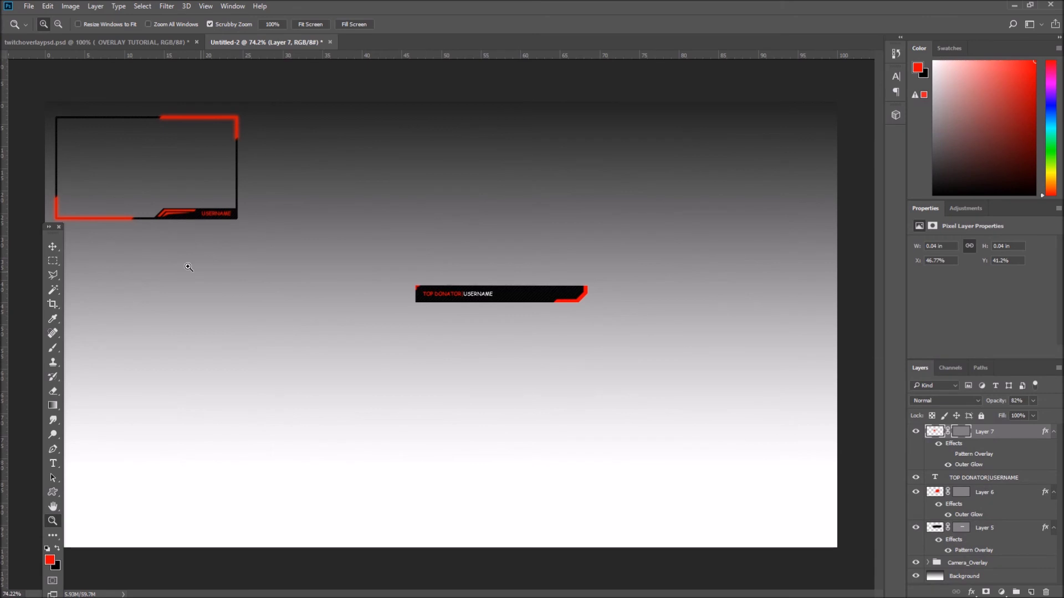
Step: Group the bar's layers from Layer 7 down to Layer 5 and move the group beside the webcam frame's upper-right corner
left_click(53, 247)
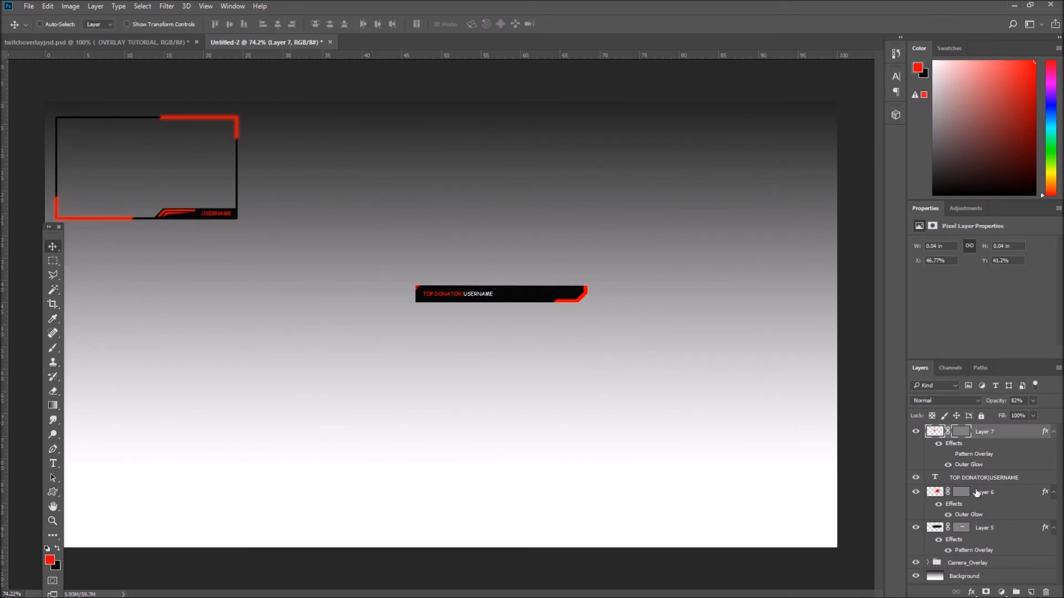
left_click(992, 530, "shift")
key("ctrl+g")
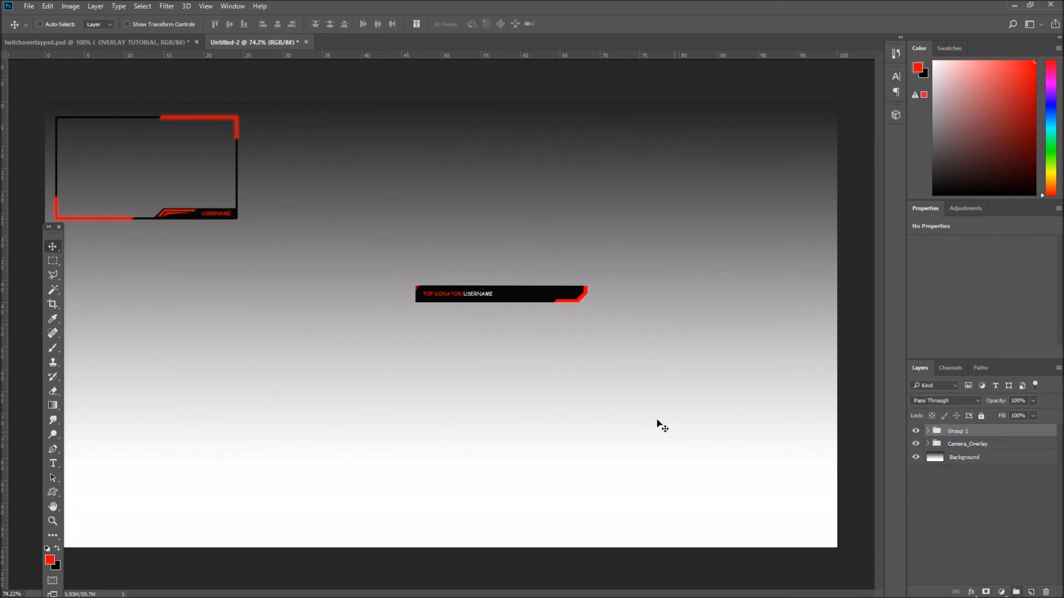
left_click_drag(508, 293, 359, 141)
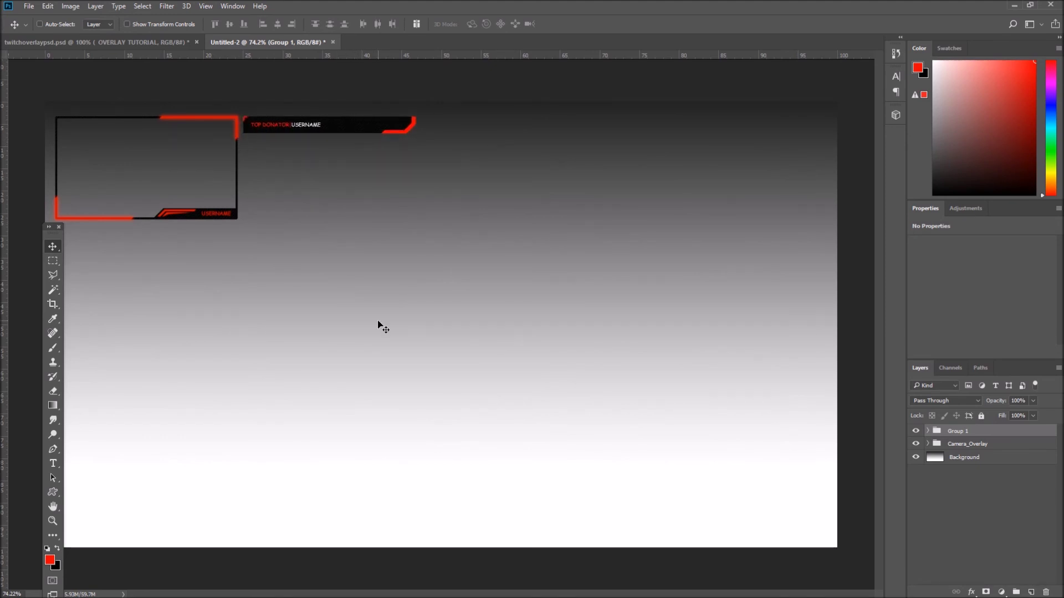
Step: Thin the red accent at the TOP DONATOR bar's lower-right corner by moving its inner mask points outward on Layer 6
left_click(53, 521)
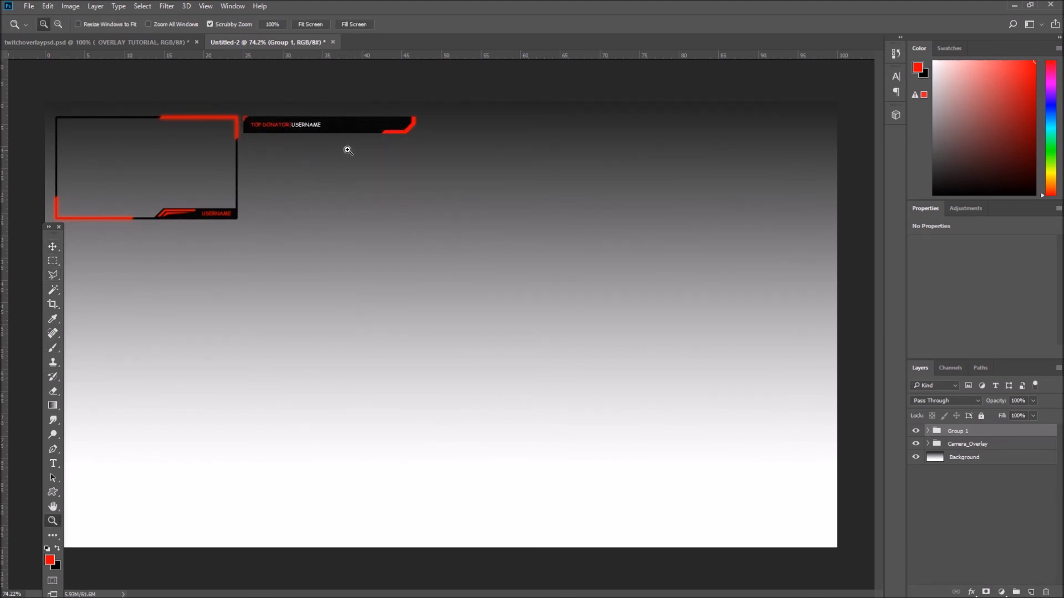
left_click(379, 131)
scroll(415, 129, "up", 4)
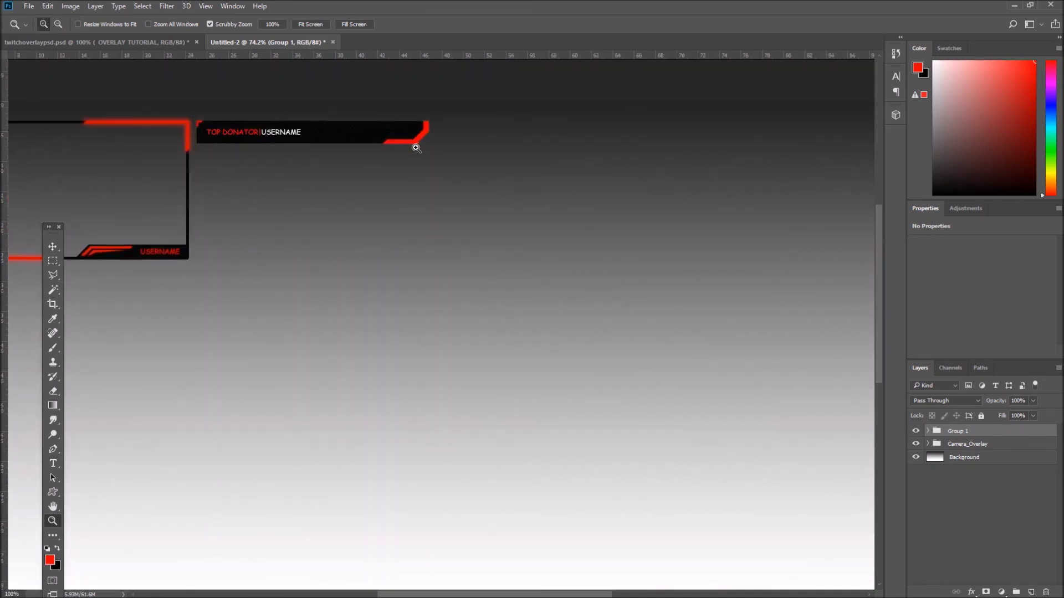
scroll(416, 148, "up", 4)
scroll(420, 183, "up", 4)
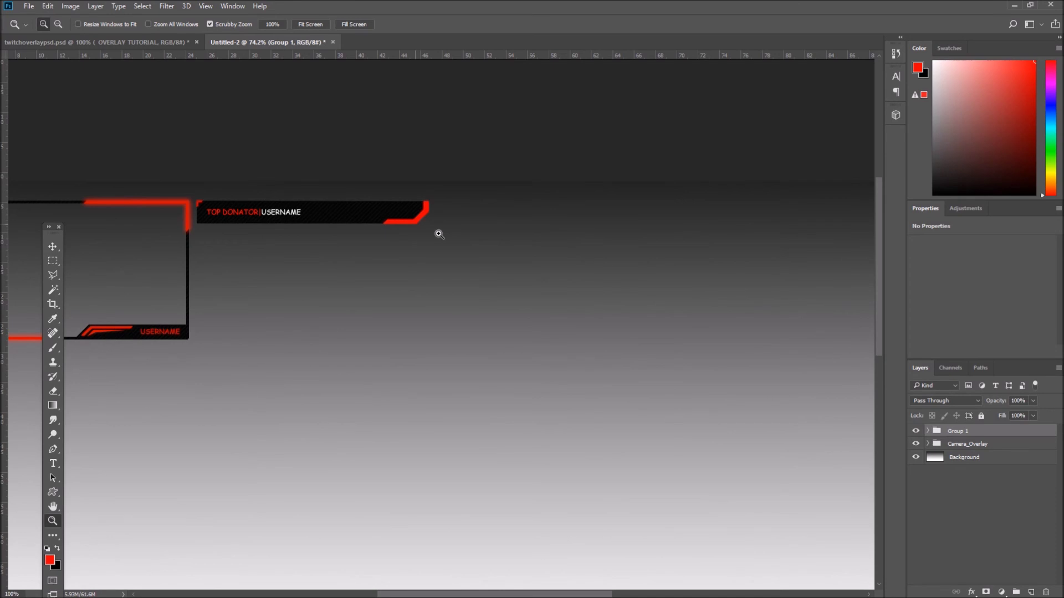
left_click(412, 255)
left_click(411, 264)
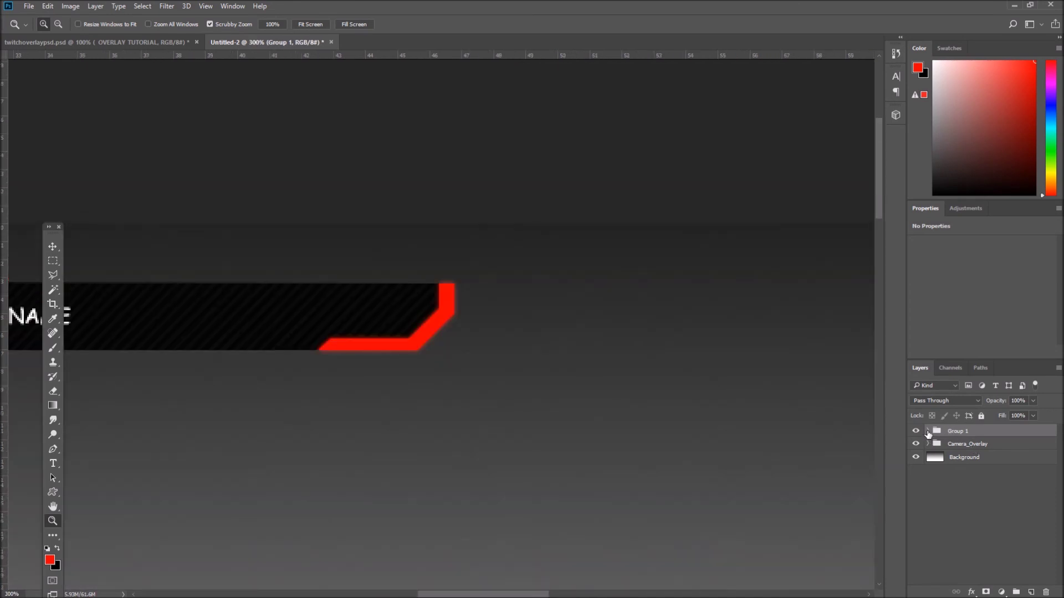
left_click(928, 432)
scroll(930, 517, "down", 1)
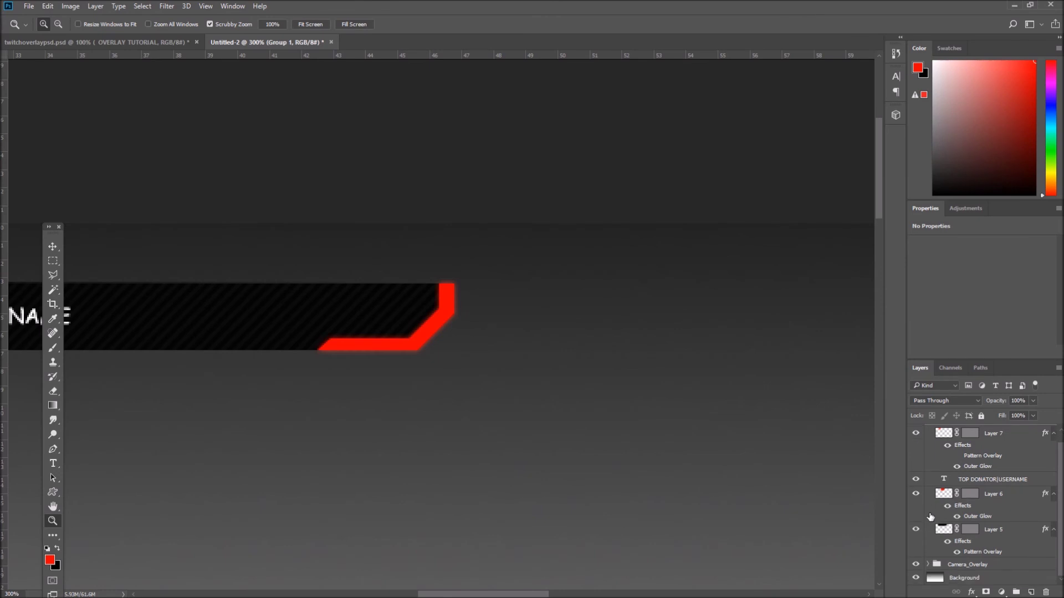
left_click(917, 494)
left_click(917, 494)
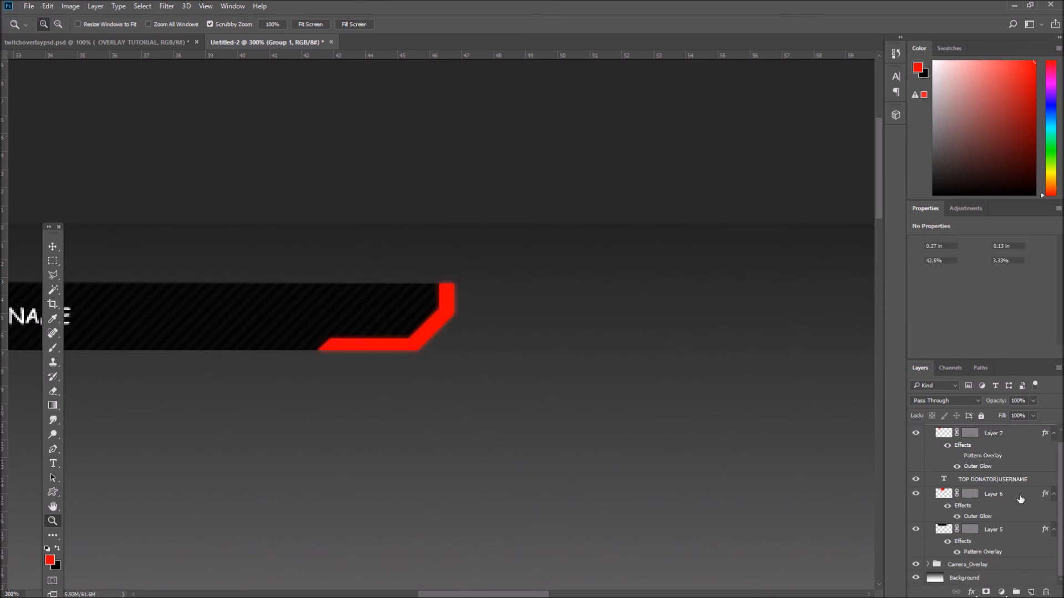
left_click(1017, 498)
key("p")
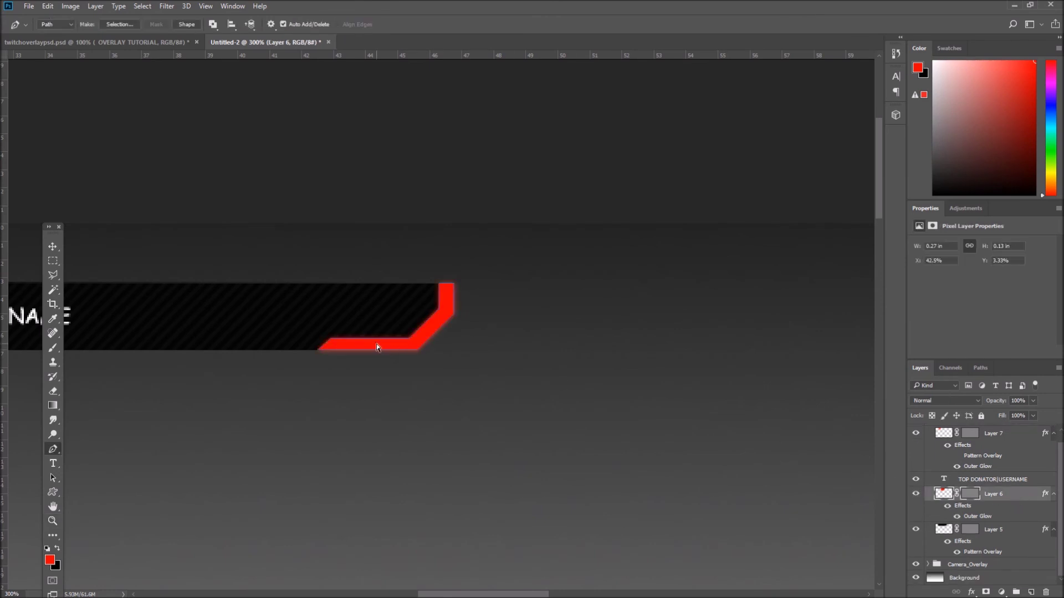
left_click_drag(330, 339, 328, 343)
left_click_drag(409, 339, 411, 341)
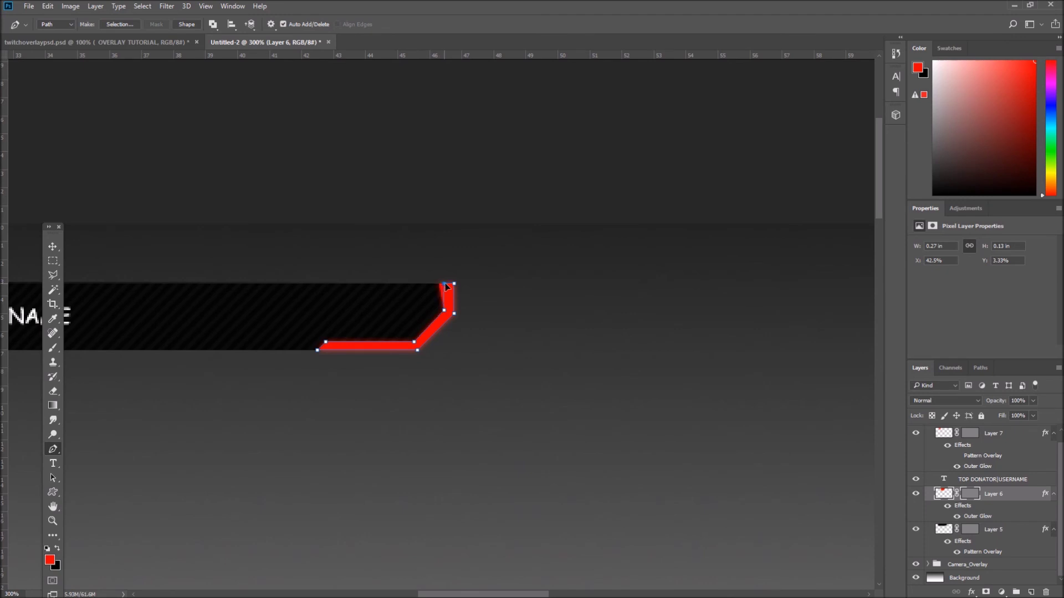
key("Escape")
left_click(52, 520)
right_click(184, 465)
left_click(237, 476)
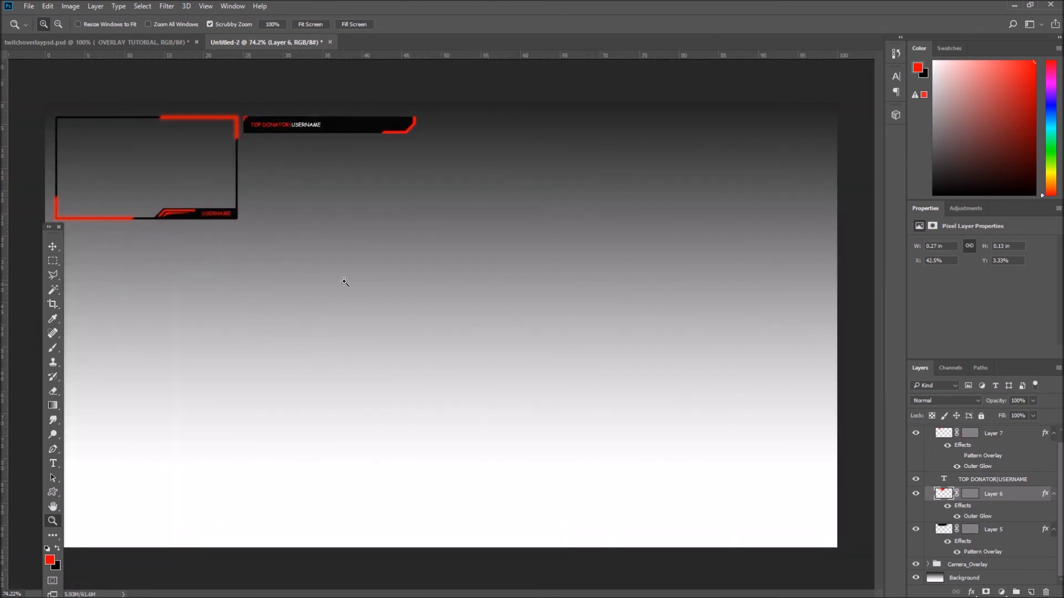
Step: Duplicate Group 1 as Group 1 copy and place the copy directly below the TOP DONATOR bar
left_click(1013, 439)
left_click(996, 431)
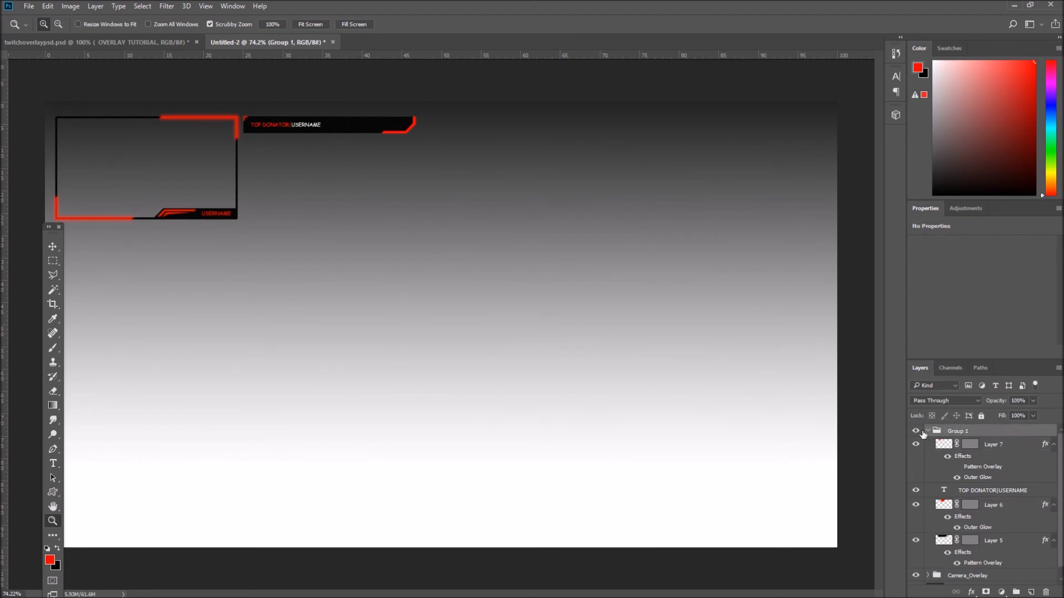
left_click(928, 431)
right_click(958, 432)
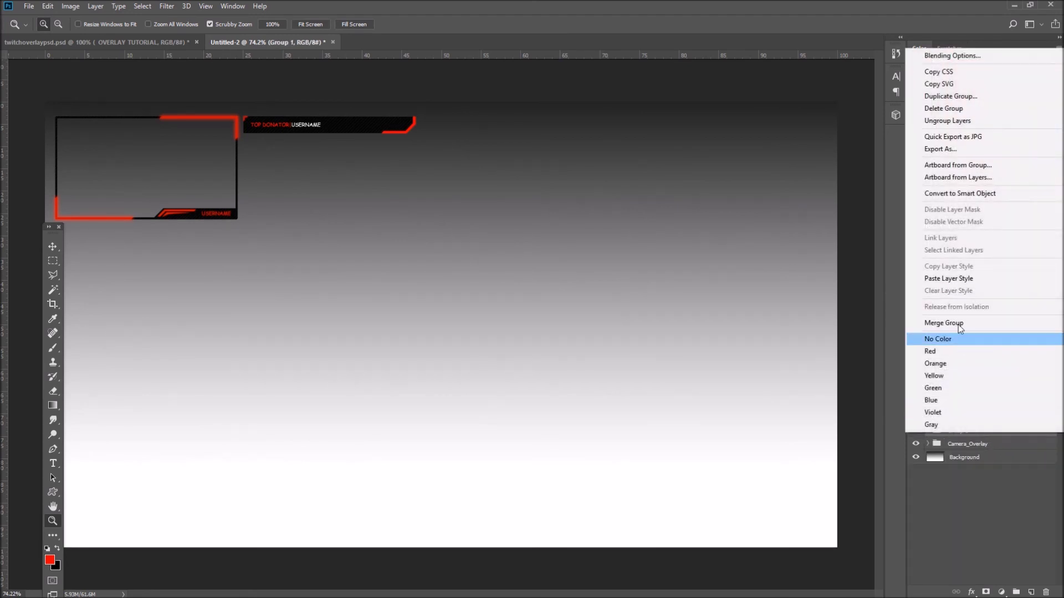
left_click(951, 96)
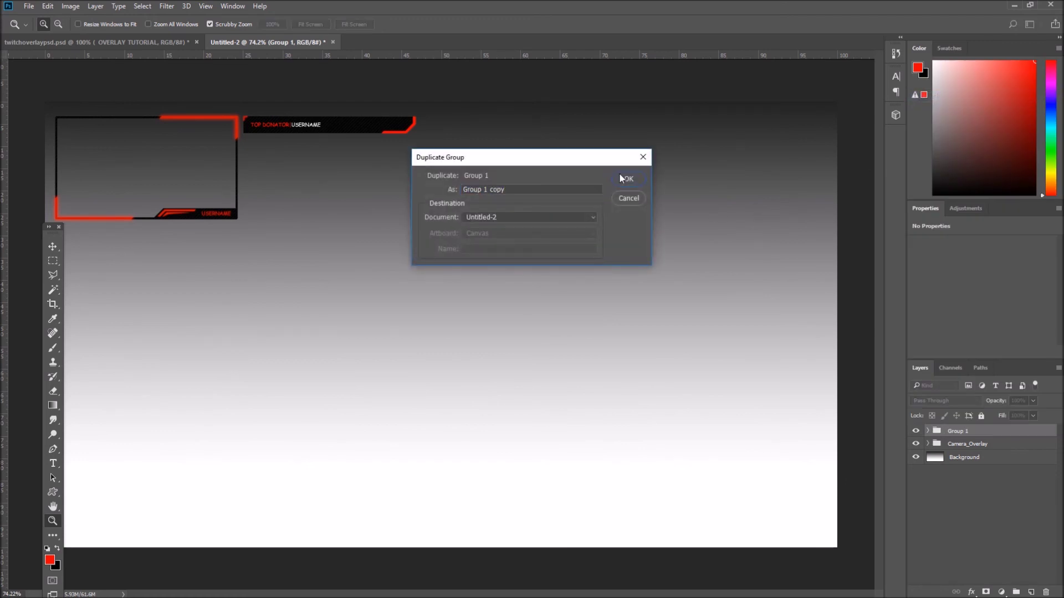
key("Return")
key("v")
mouse_move(330, 159)
left_mouse_down()
mouse_move(328, 194)
mouse_move(328, 178)
left_mouse_up()
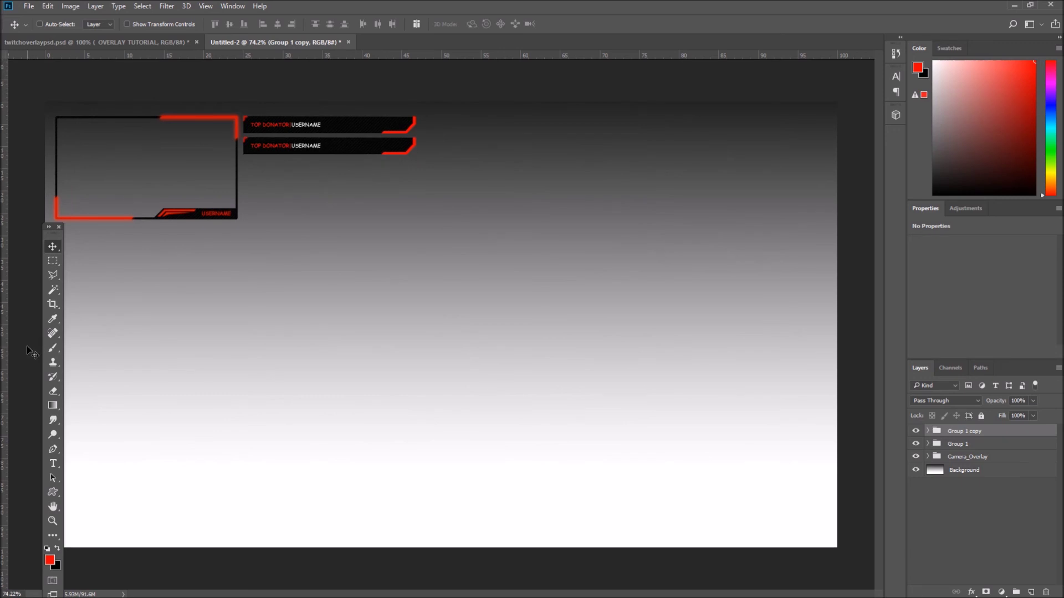
Step: Change the second bar's label from TOP DONATOR to LAST SUBSCRIBER, keeping the USERNAME part
left_click(53, 463)
left_click(286, 146)
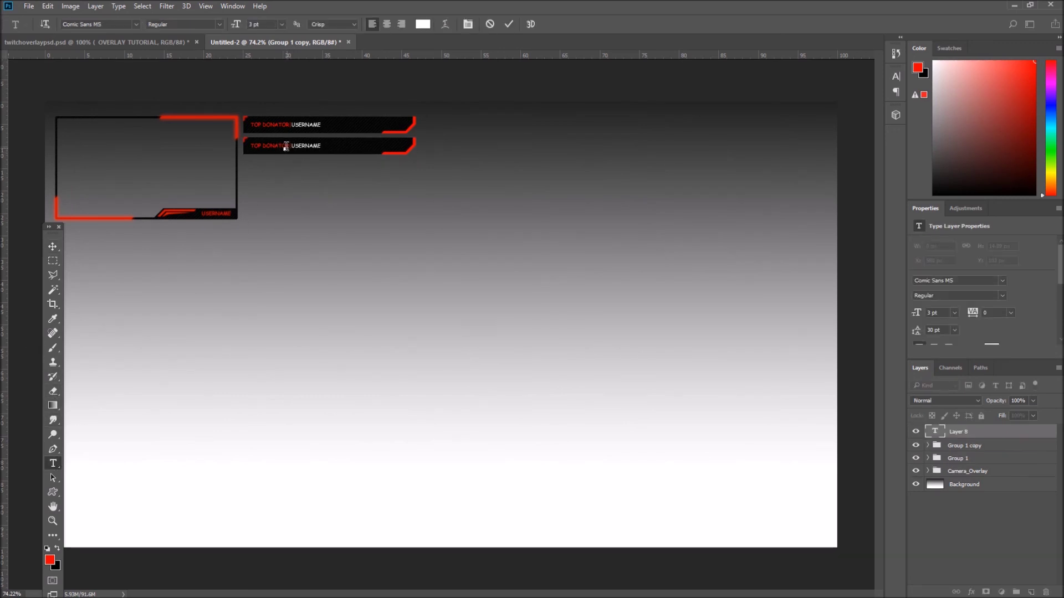
key("Escape")
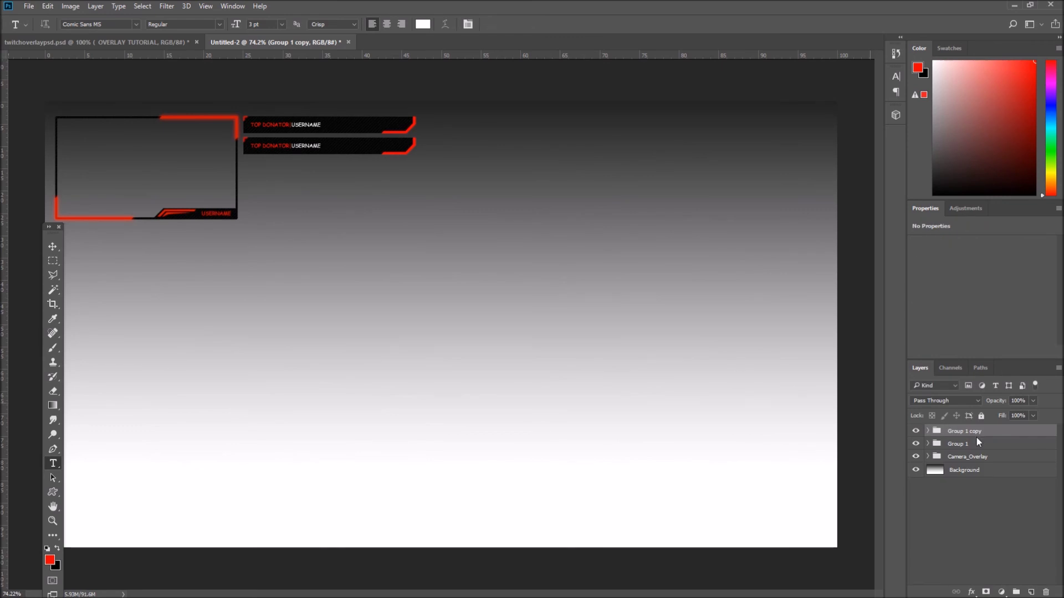
left_click(269, 145)
left_click_drag(286, 145, 252, 144)
type("RECE")
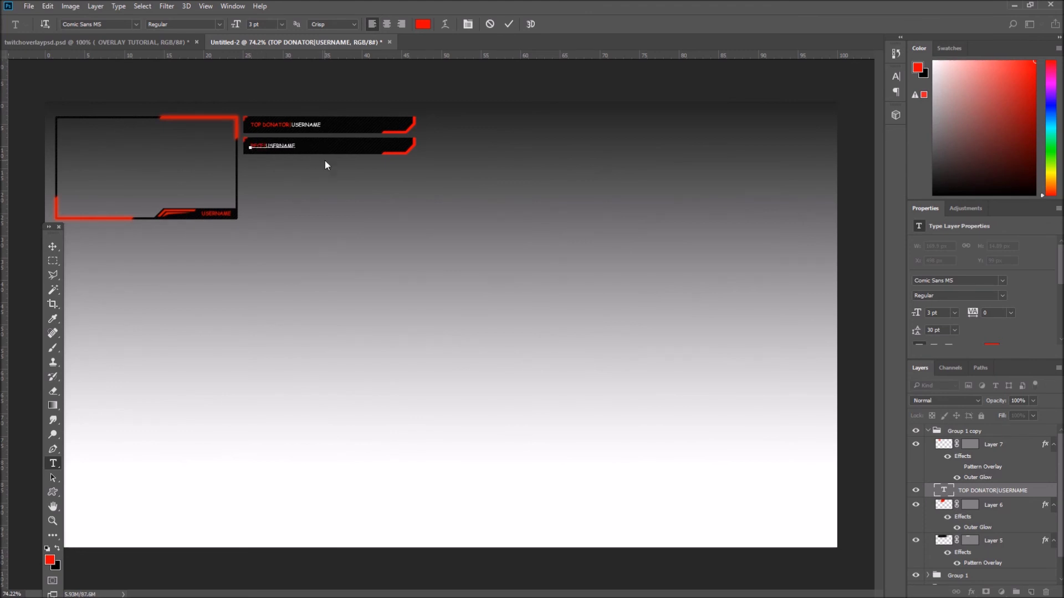
key("BackSpace")
key("BackSpace")
key("BackSpace")
key("BackSpace")
type("LAST SUBSCR")
left_click(52, 246)
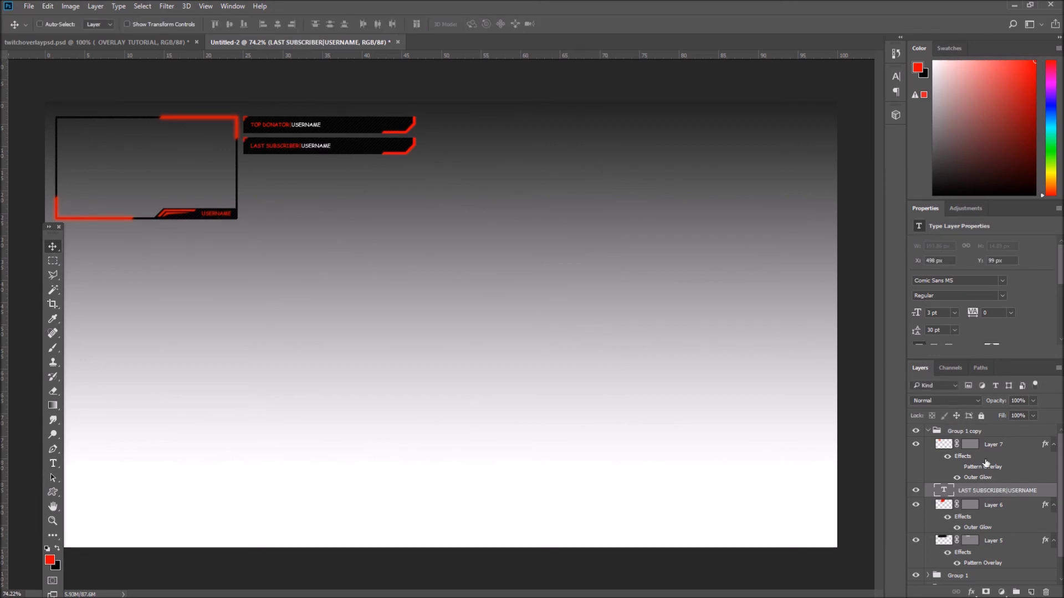
left_click(929, 431)
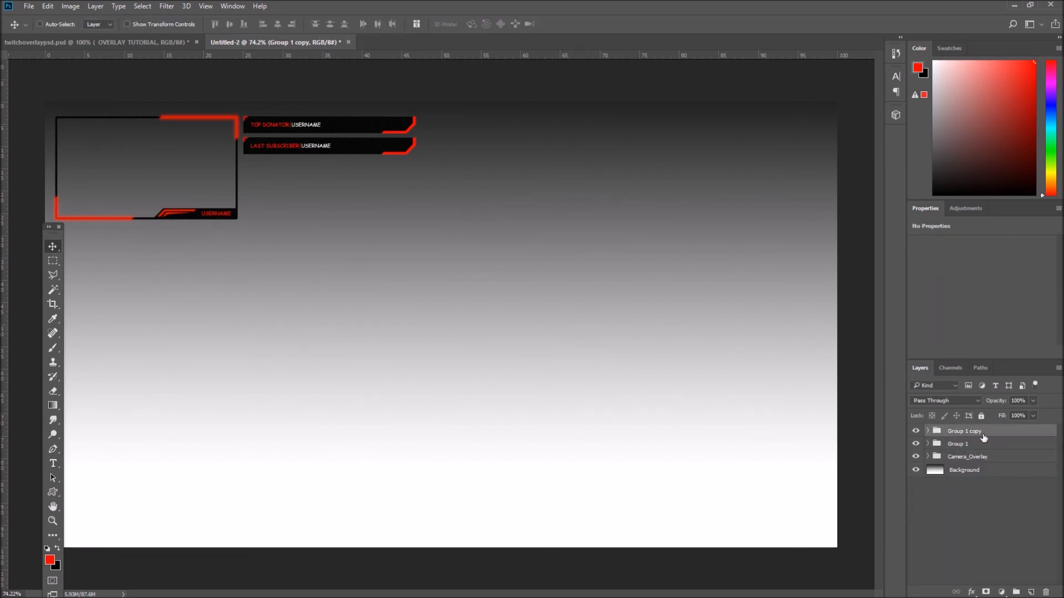
Step: Duplicate Group 1 copy as Group 1 copy 2 and place it directly below the LAST SUBSCRIBER bar
right_click(954, 431)
left_click(969, 97)
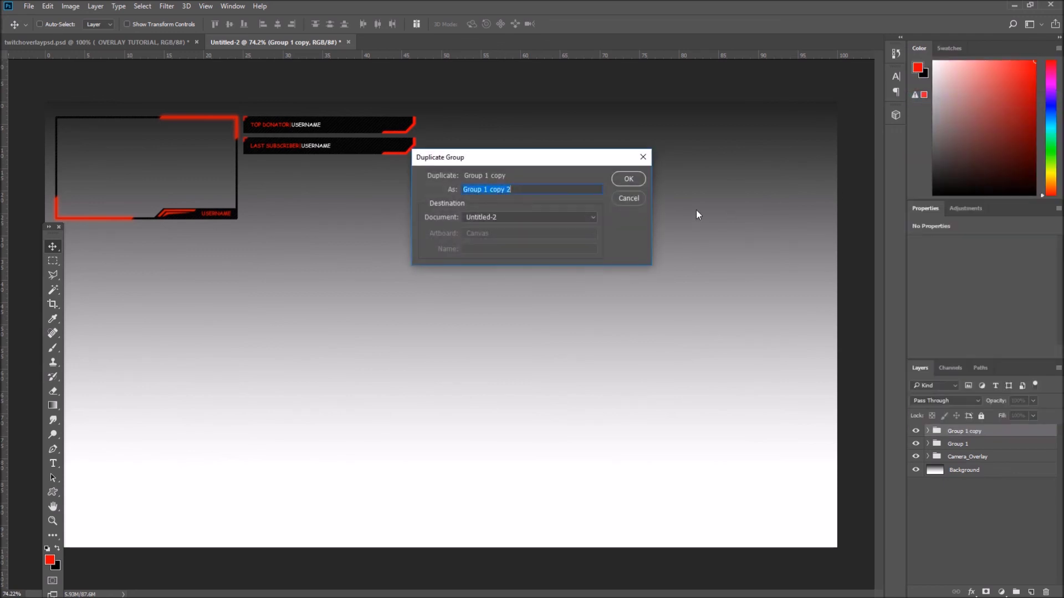
left_click(633, 180)
left_click_drag(308, 150, 309, 173)
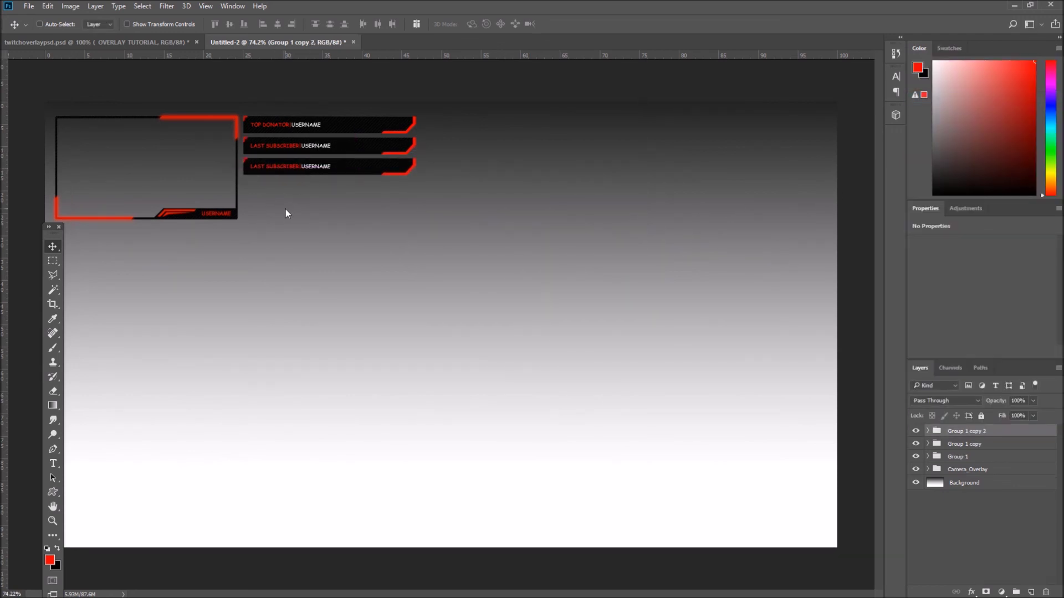
Step: Change the third bar's label to LAST FOLLOWER|USERNAME
left_click(52, 463)
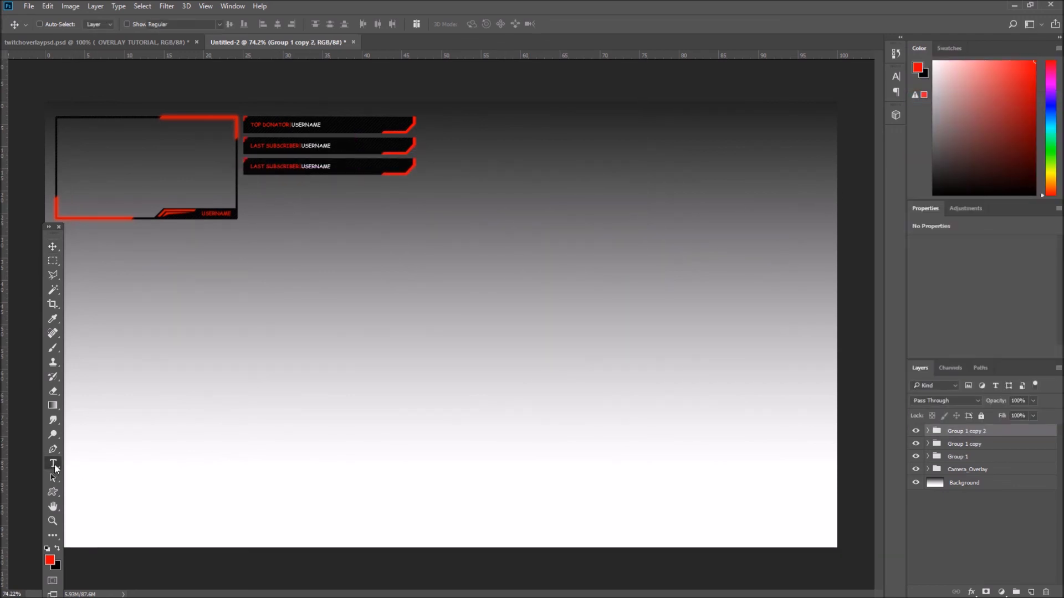
left_click(284, 167)
left_click_drag(300, 167, 262, 166)
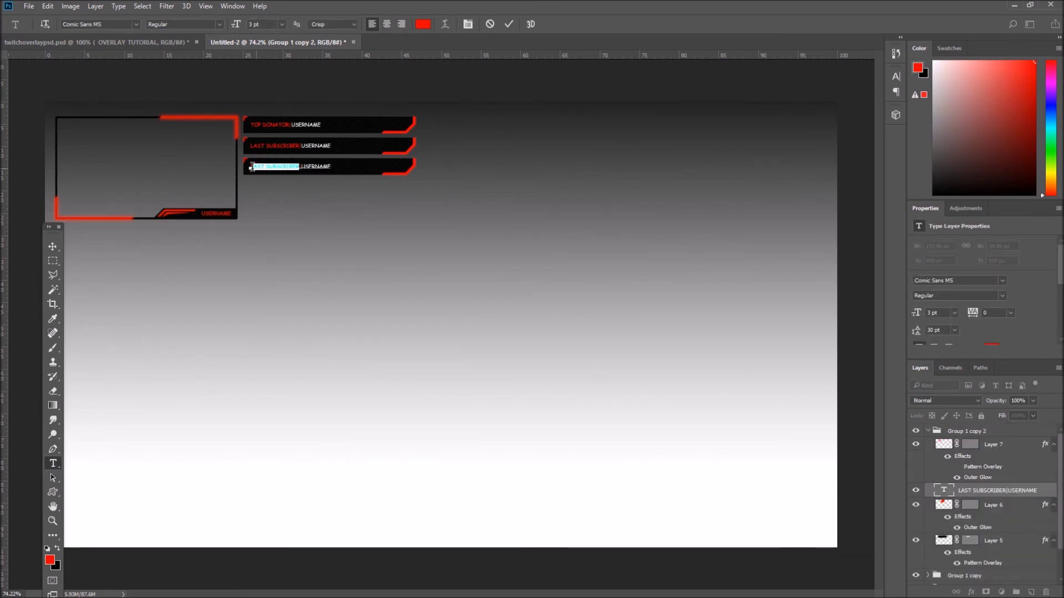
type("FOLLOWER")
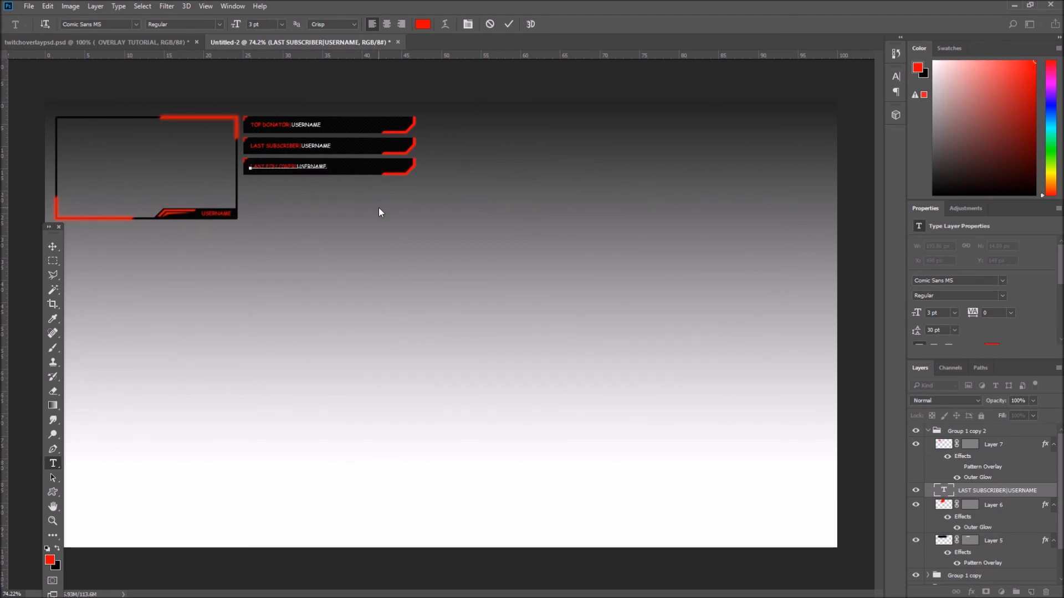
left_click(52, 247)
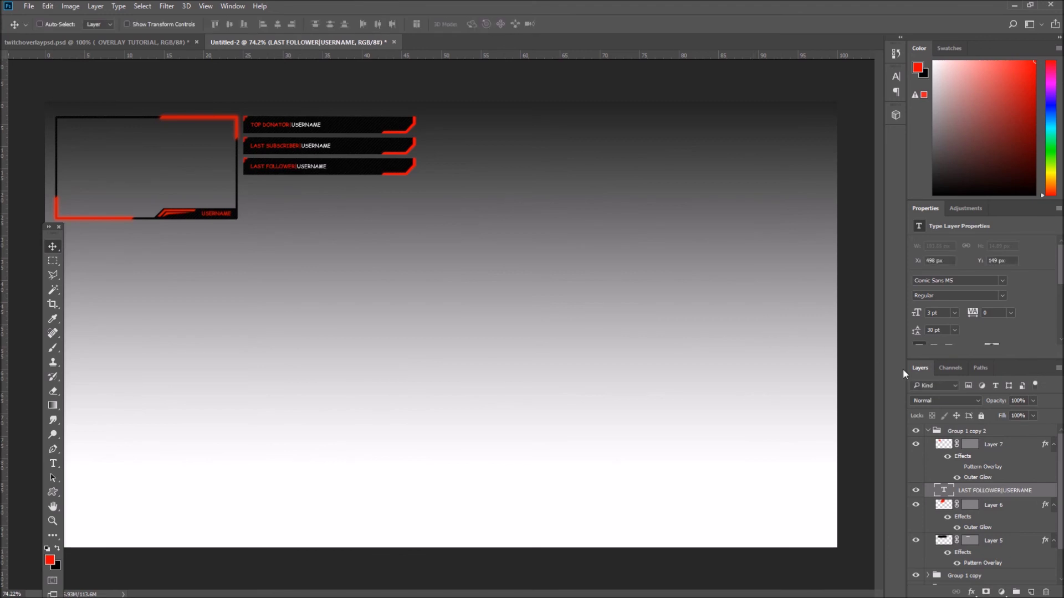
left_click(928, 432)
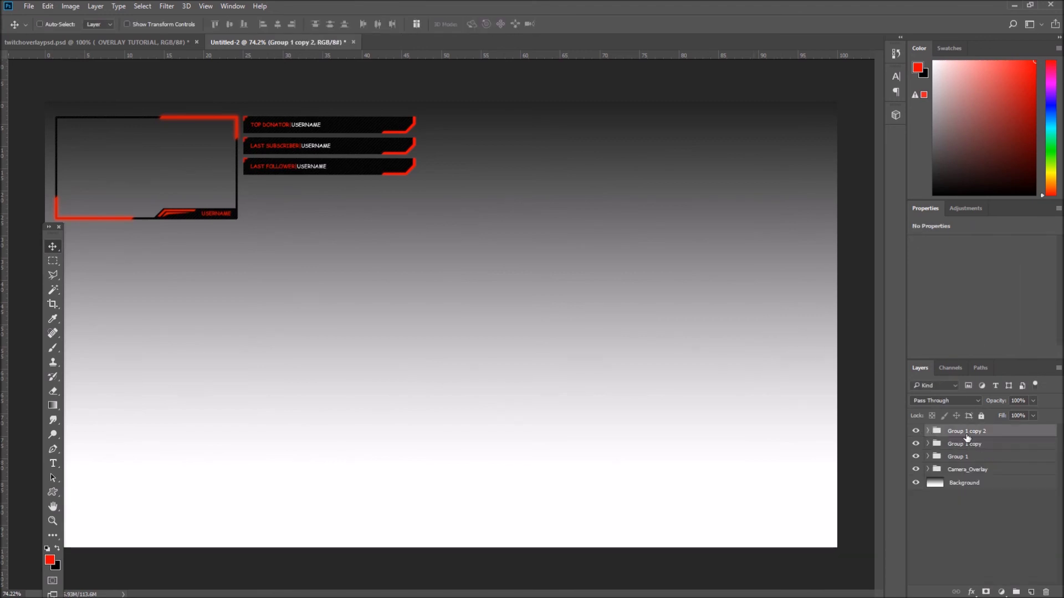
Step: Duplicate Group 1 copy 2 and place the new bar directly below the LAST FOLLOWER bar
right_click(955, 434)
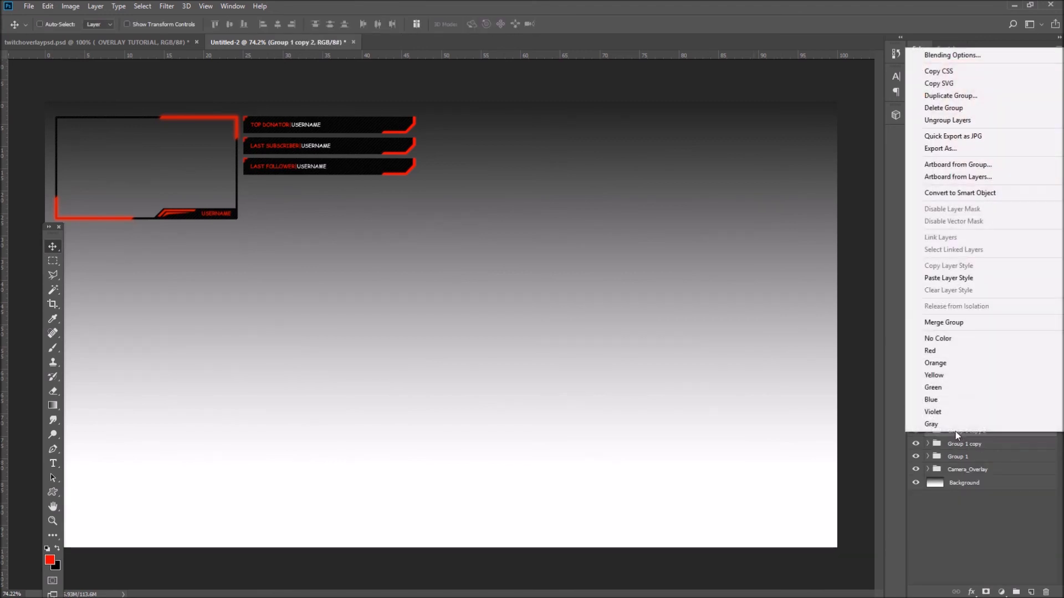
left_click(952, 98)
left_click(630, 177)
mouse_move(334, 184)
left_mouse_down()
mouse_move(335, 212)
mouse_move(334, 203)
left_mouse_up()
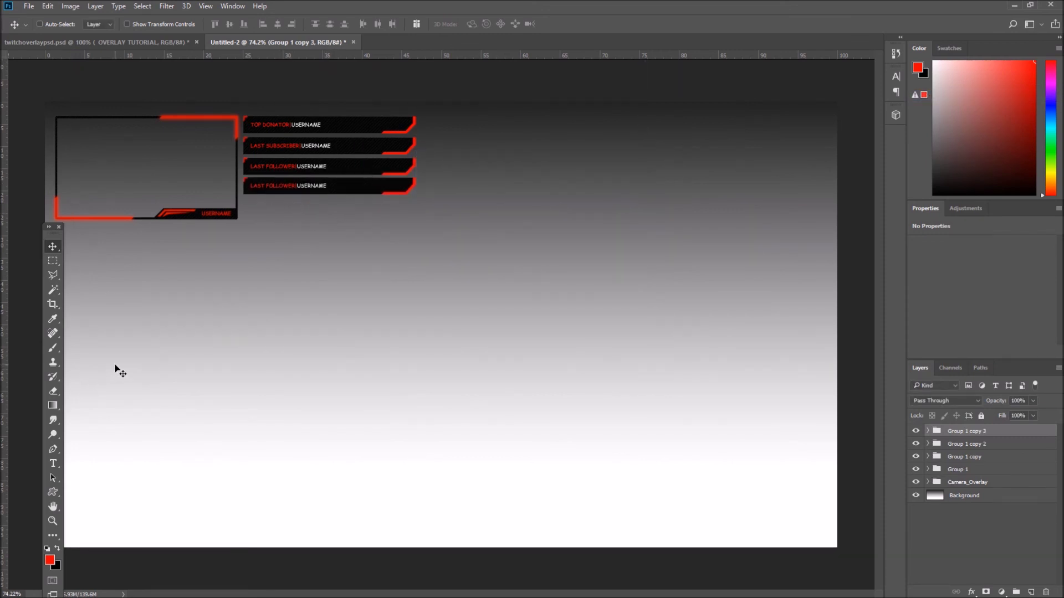
Step: Change the fourth bar's label to LAST DONATOR|USERNAME and collapse its group
key("t")
left_click(278, 186)
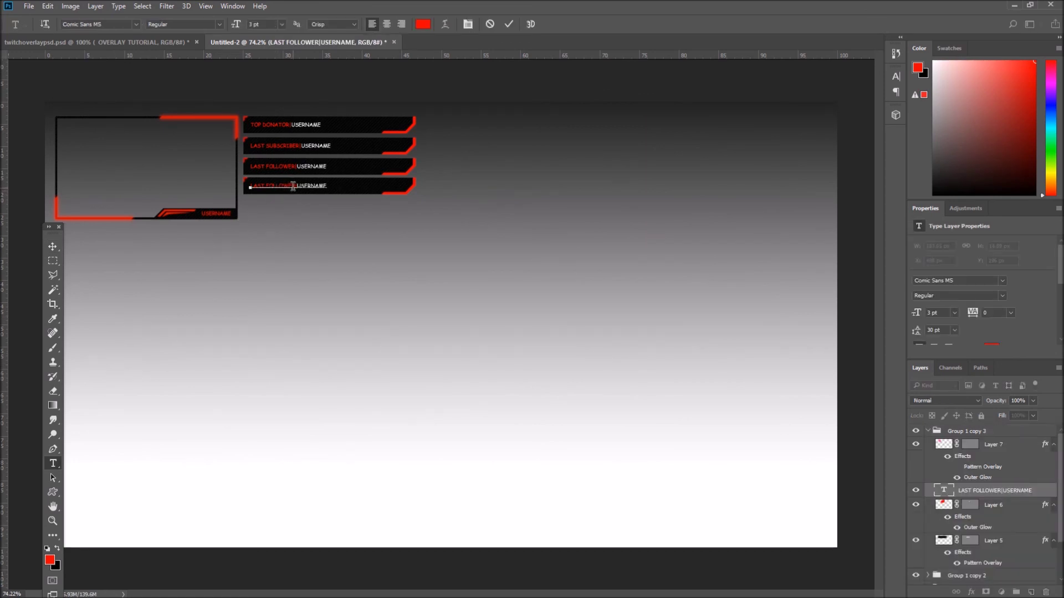
left_click_drag(292, 186, 244, 187)
type("LAST DONATOR")
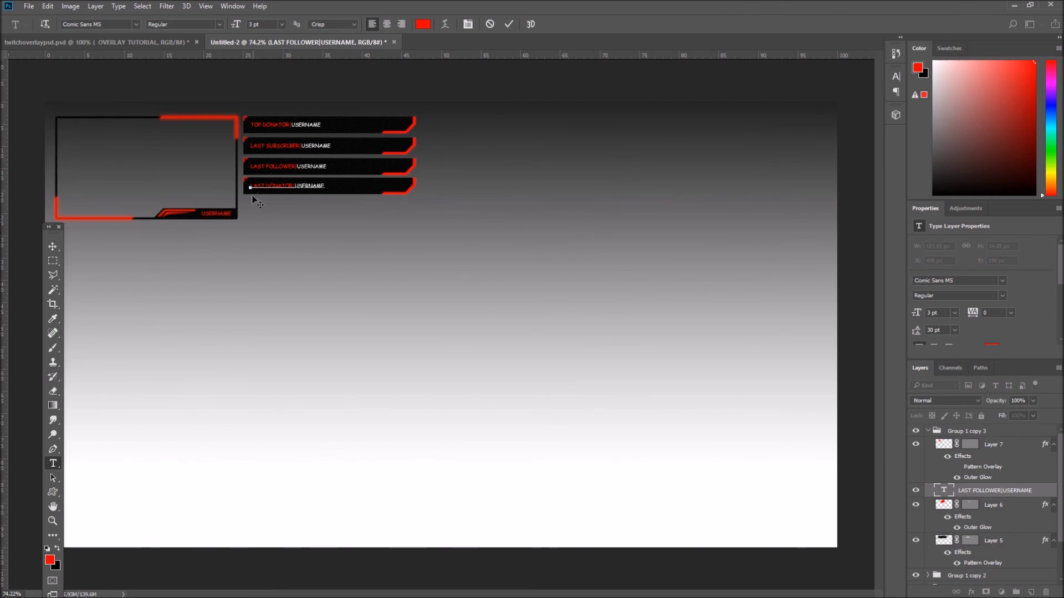
key("BackSpace")
key("BackSpace")
left_click(52, 246)
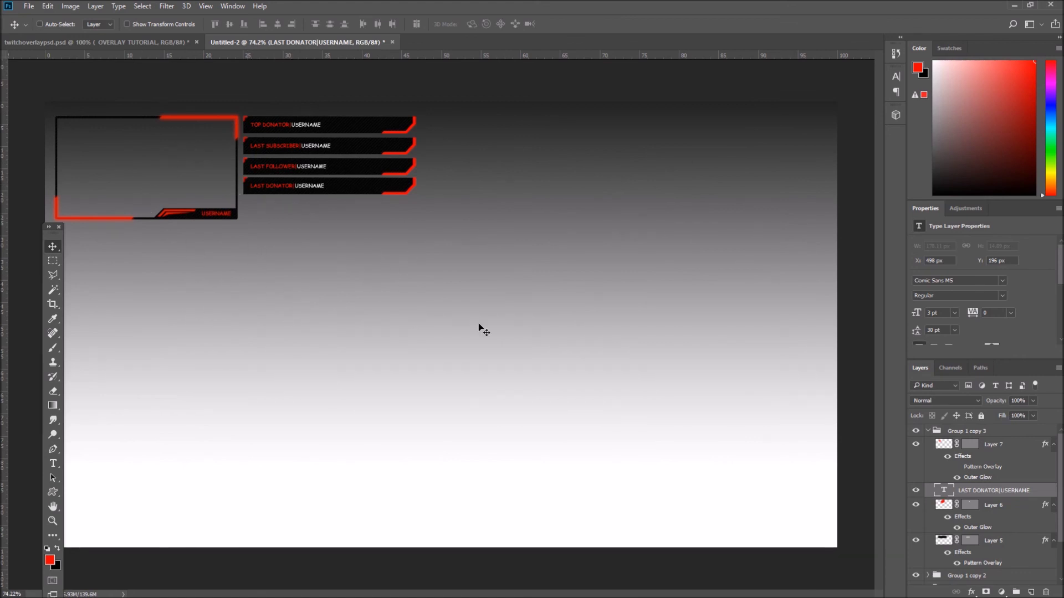
scroll(915, 533, "down", 1)
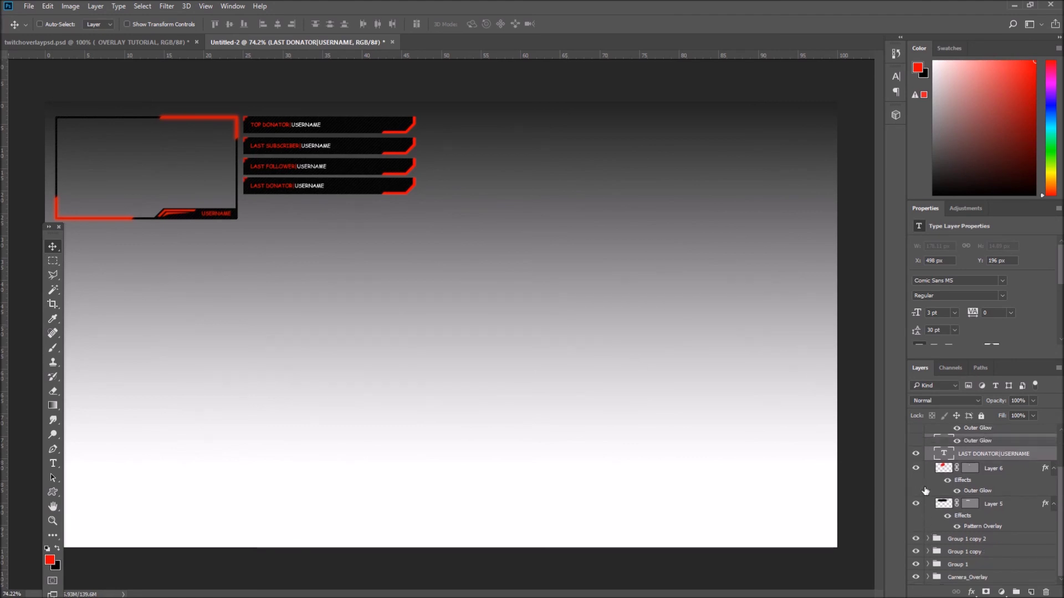
scroll(926, 476, "up", 1)
left_click(929, 431)
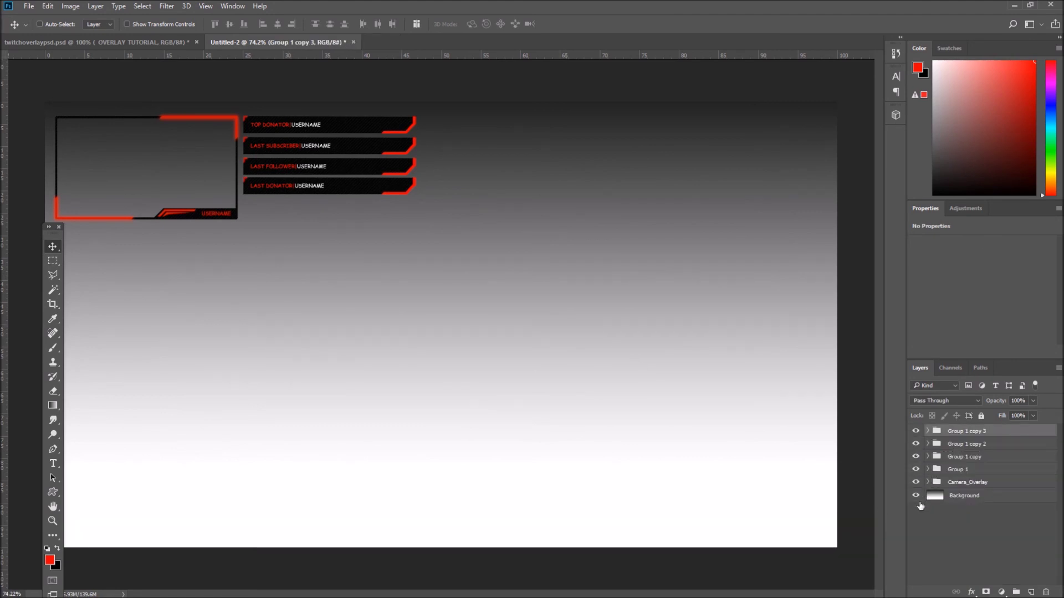
Step: Hide the Background layer and start saving the document under a new name in the D:\TWITCHSHIT folder
left_click(916, 497)
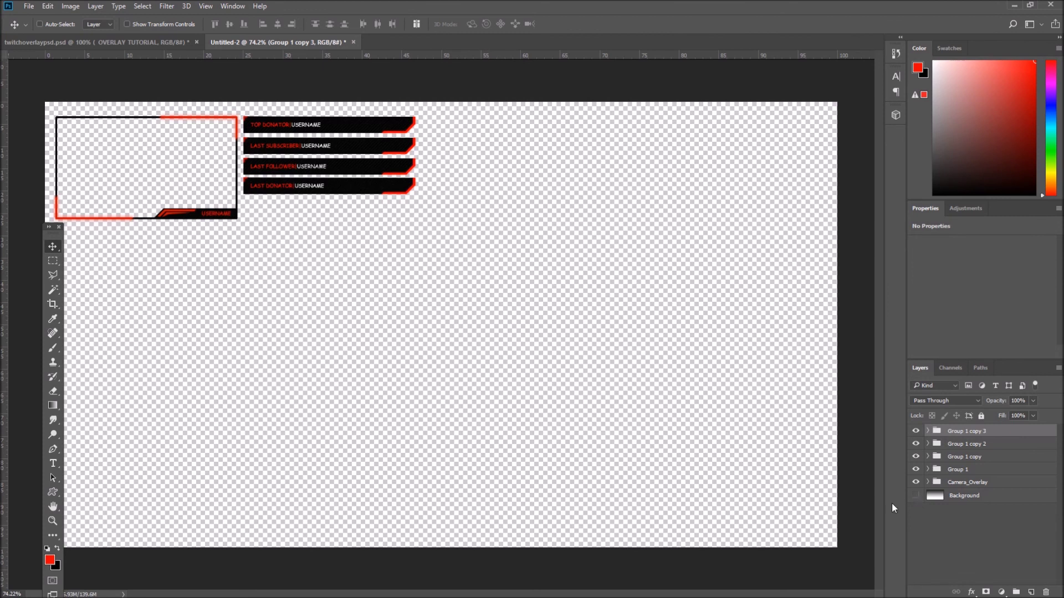
left_click(29, 7)
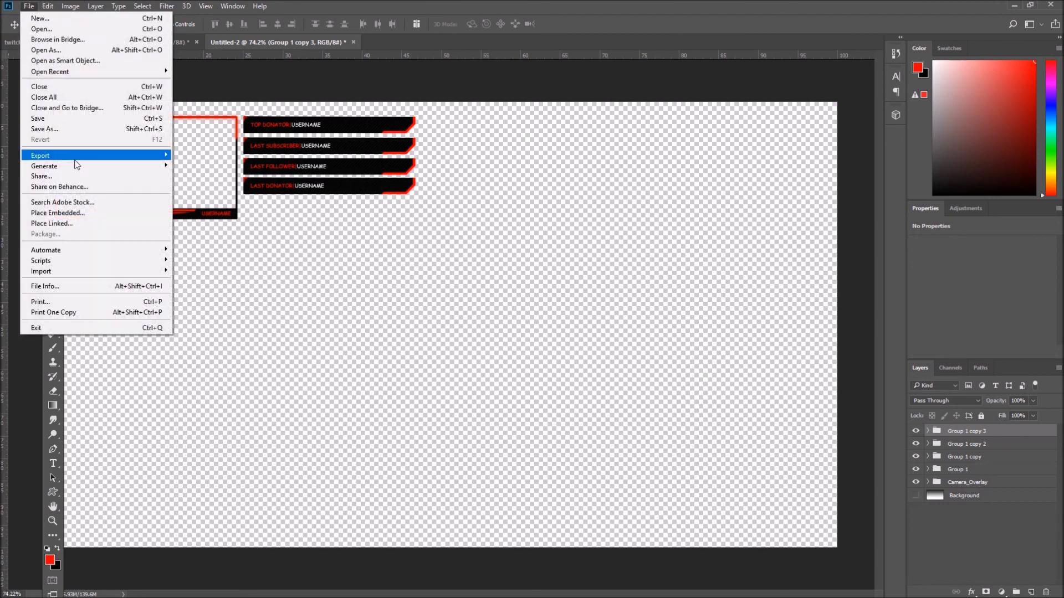
left_click(44, 128)
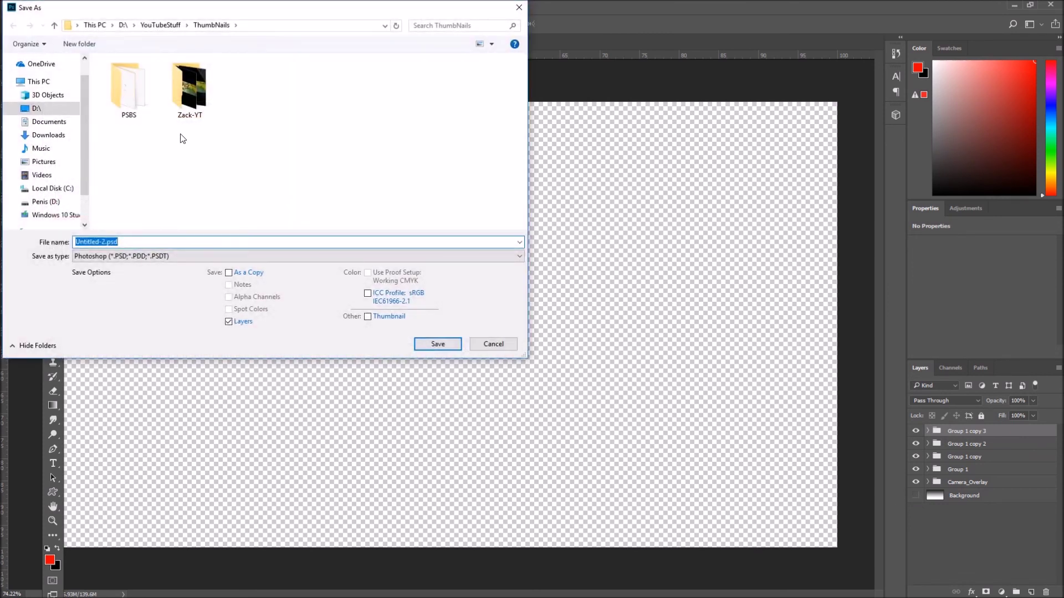
left_click(54, 25)
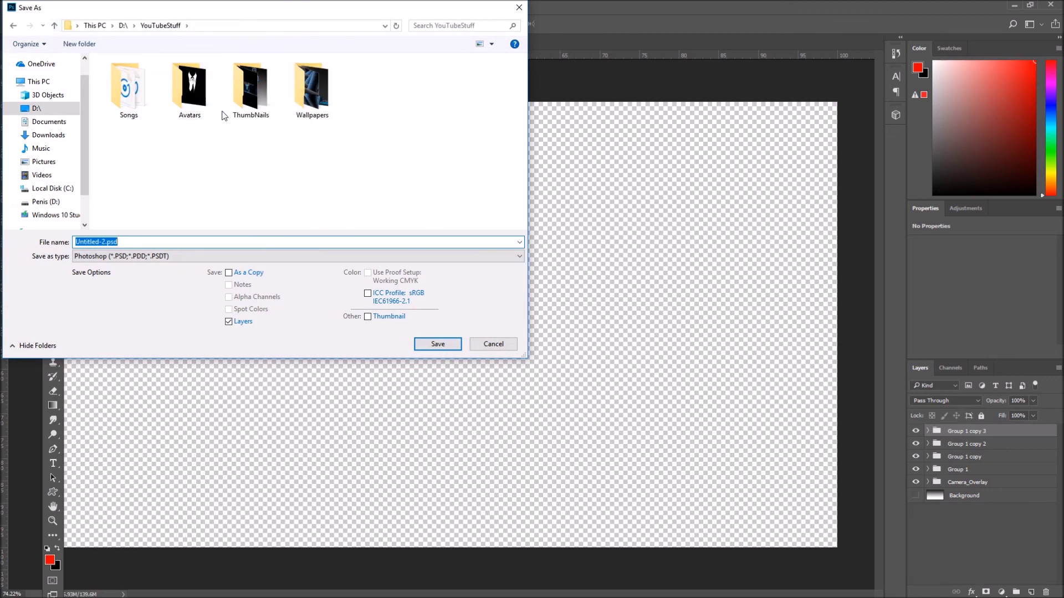
left_click(55, 26)
scroll(134, 164, "down", 1)
double_click(149, 192)
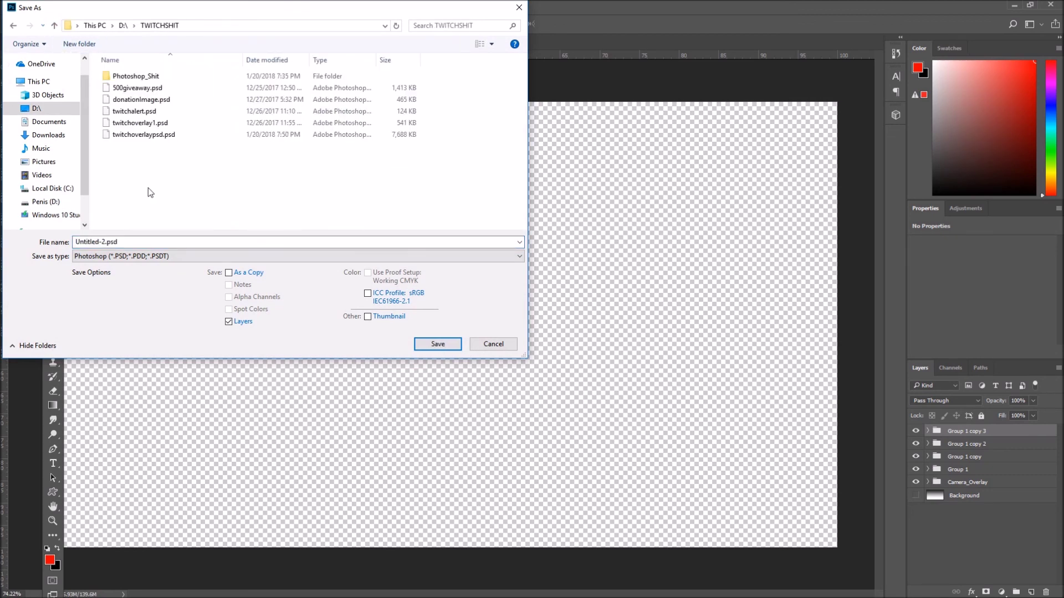
Step: Save the transparent overlay as a PNG file named Leon_Red_Overlay
left_click(136, 238)
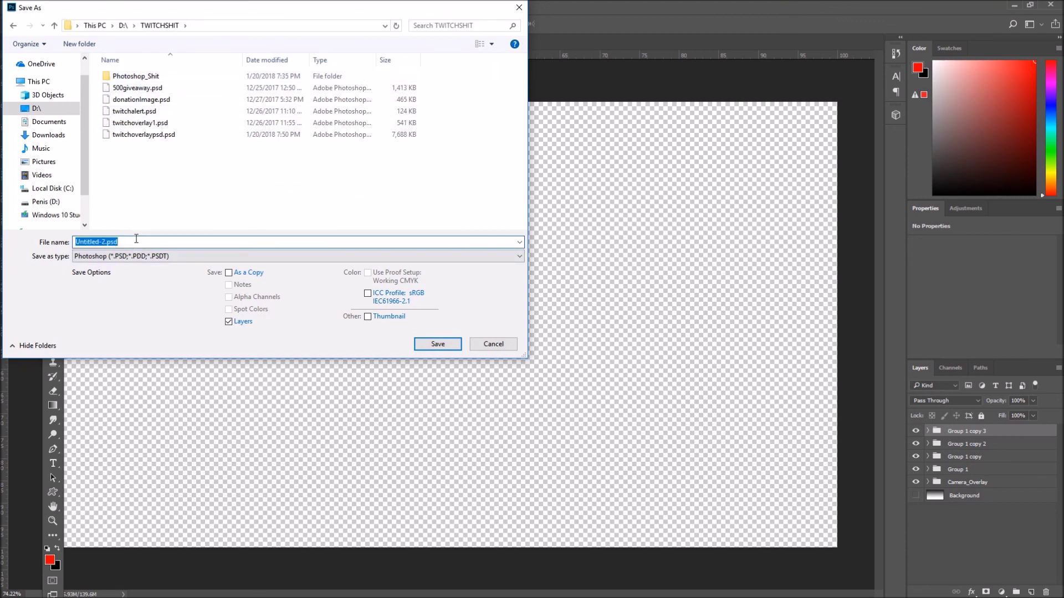
type("Leon_")
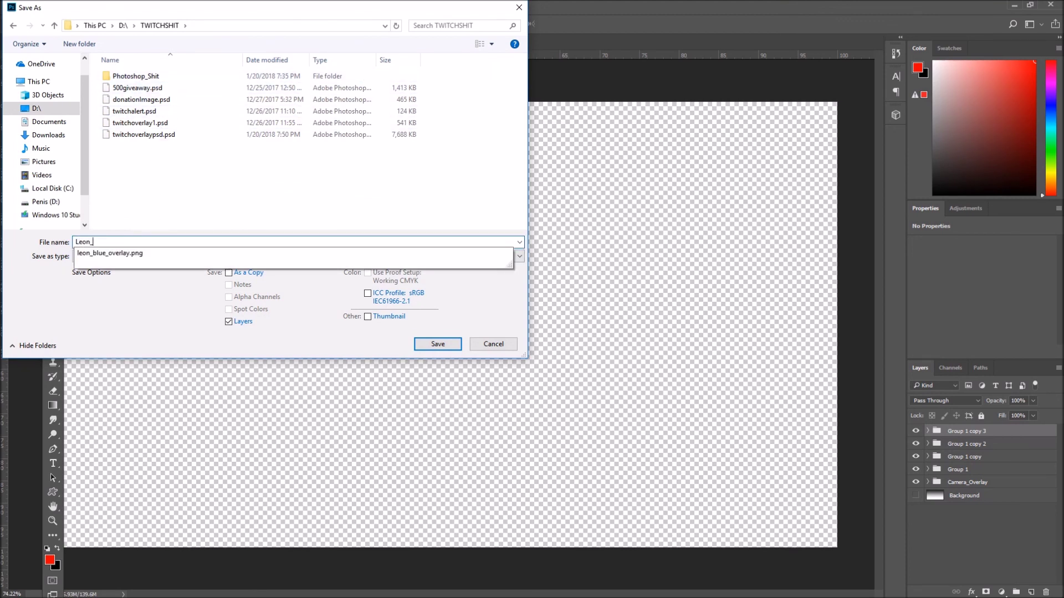
type("Red_Overlay")
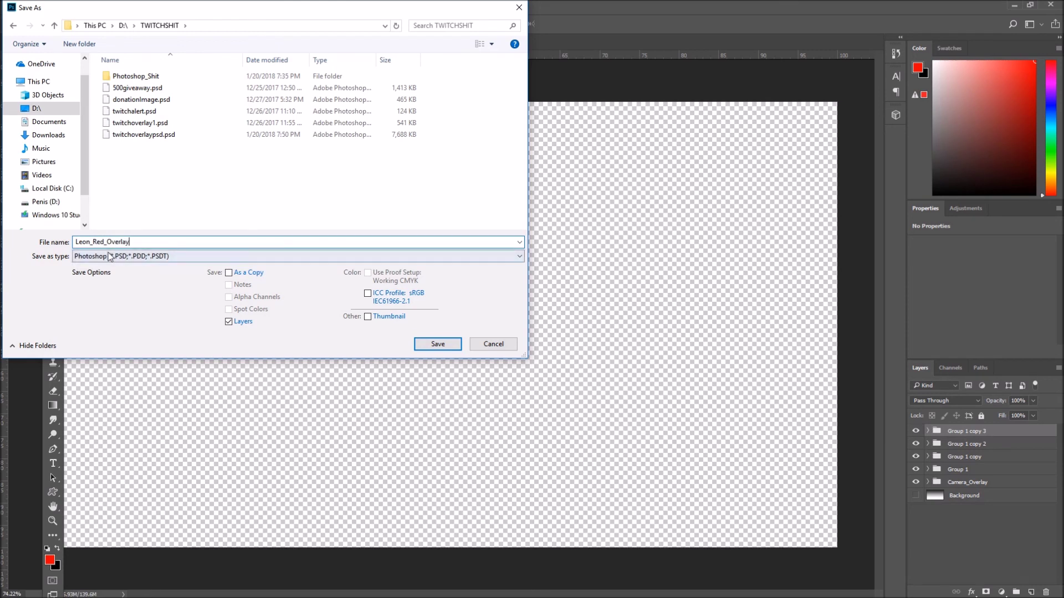
left_click(150, 256)
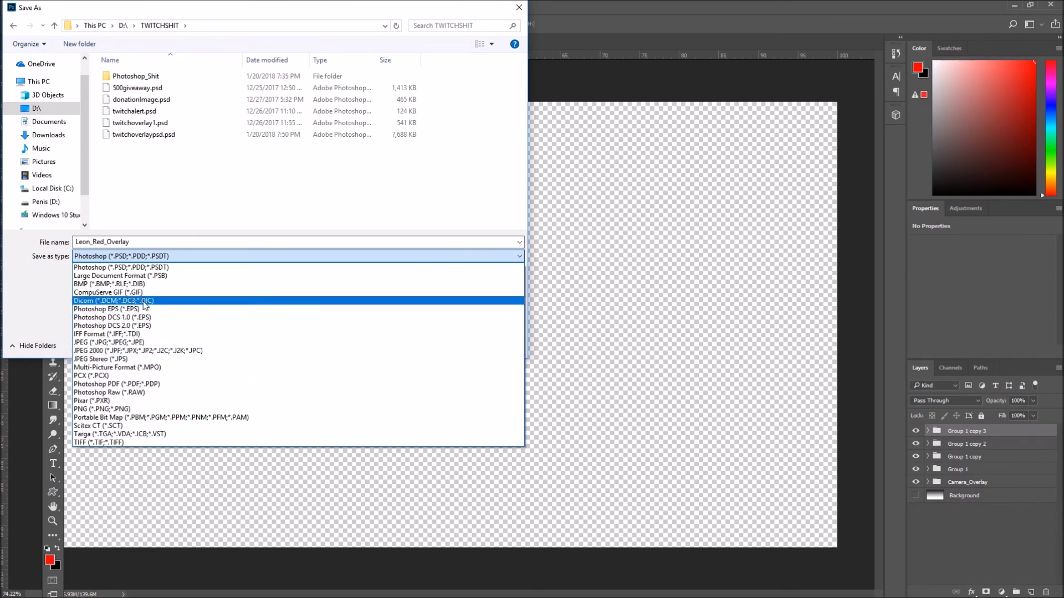
left_click(150, 409)
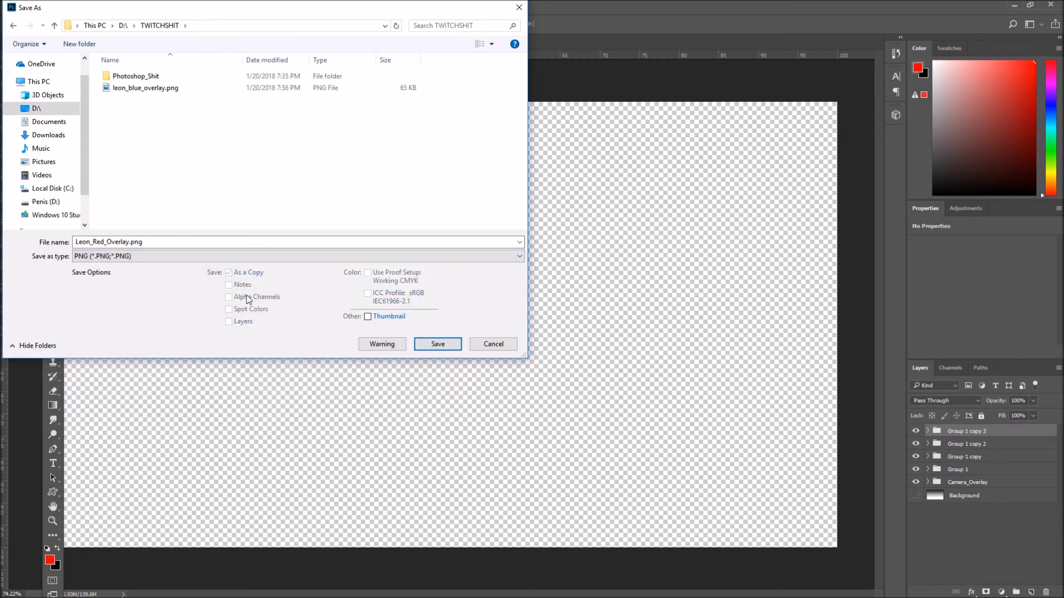
left_click(435, 346)
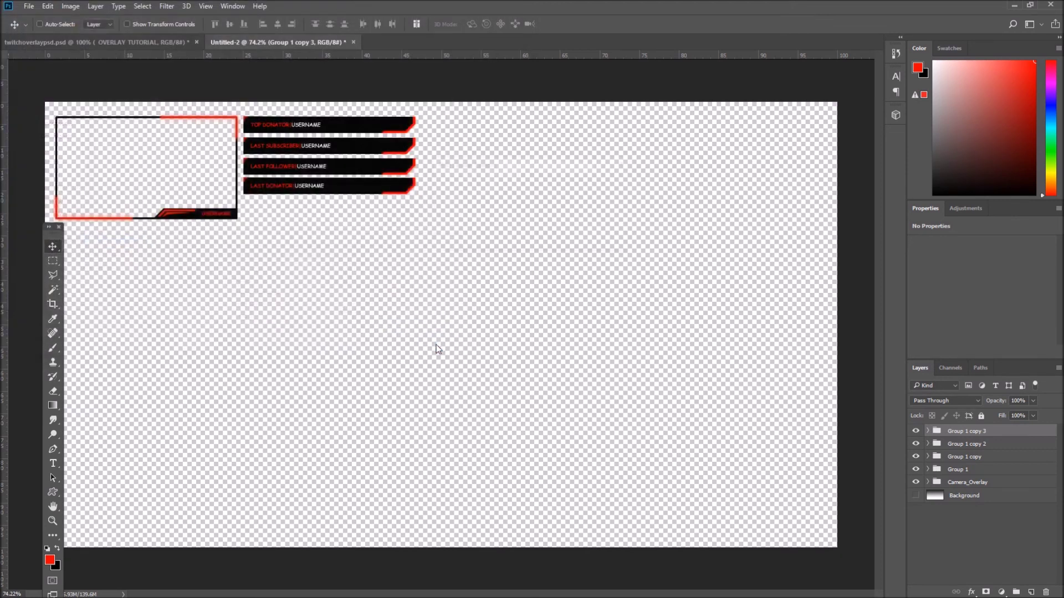
left_click(596, 189)
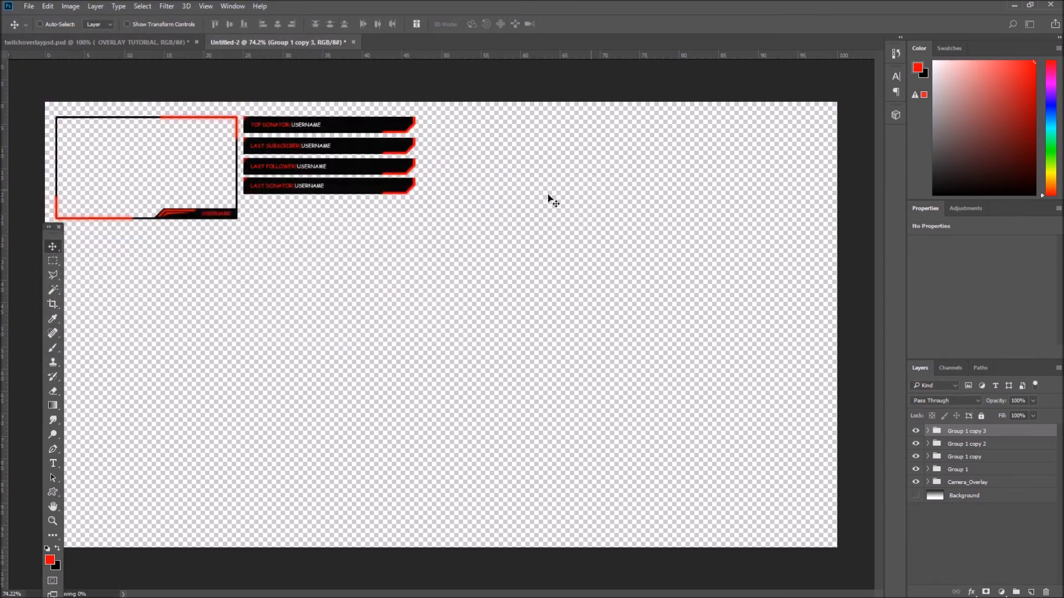
Step: Save an editable Photoshop copy as leon_red_overlay in the same folder, with Maximize Compatibility on
left_click(32, 6)
left_click(70, 131)
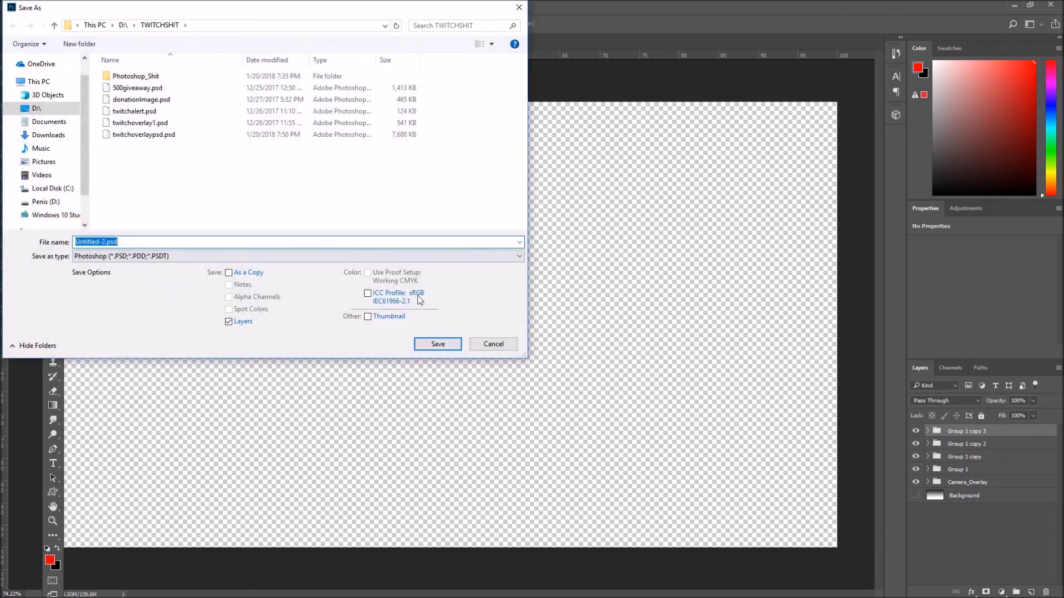
type("leon_red_overlay")
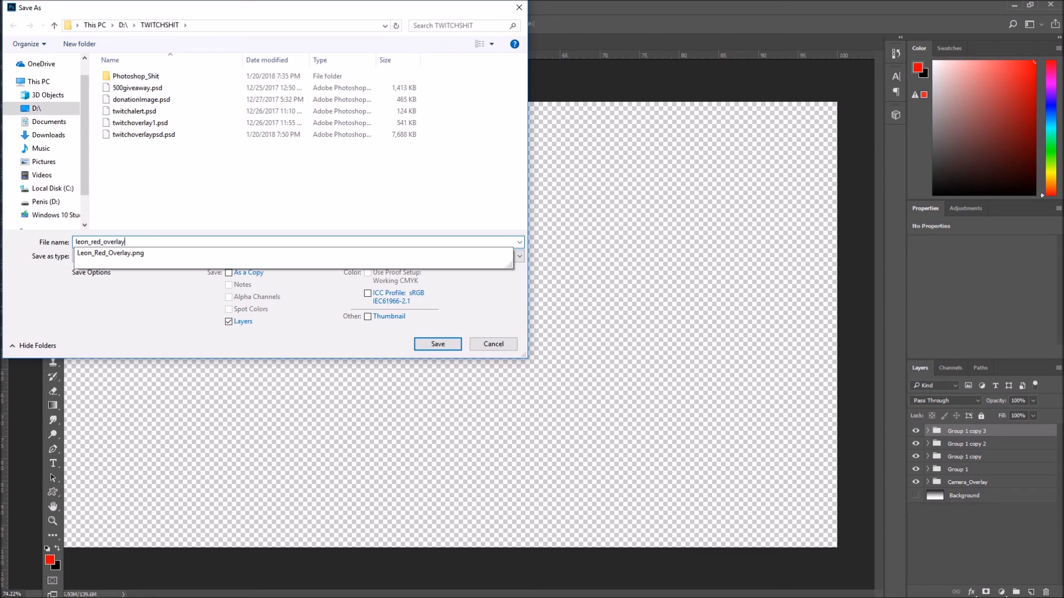
left_click(438, 344)
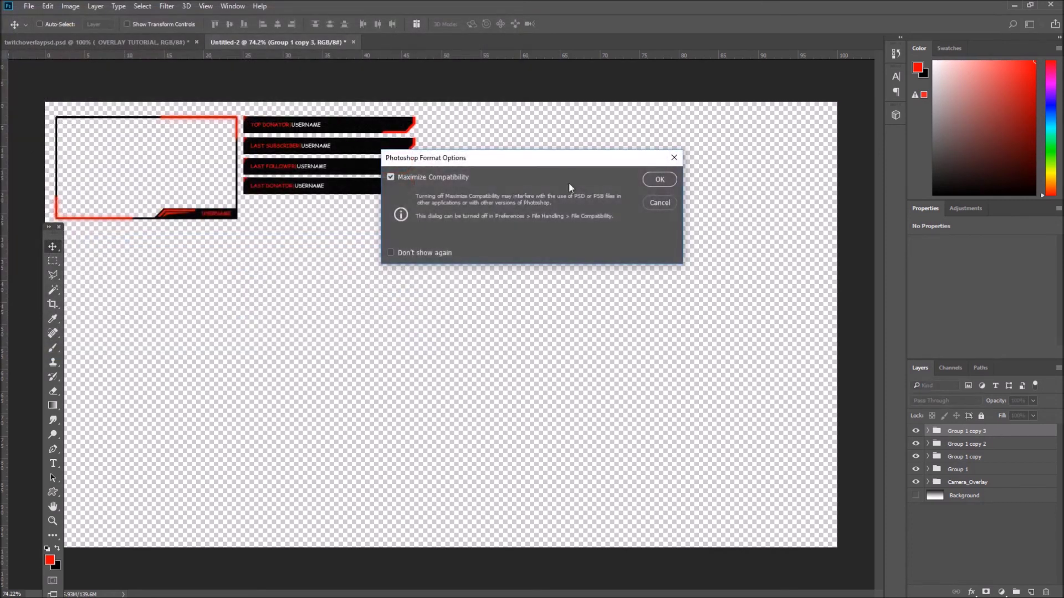
left_click(660, 180)
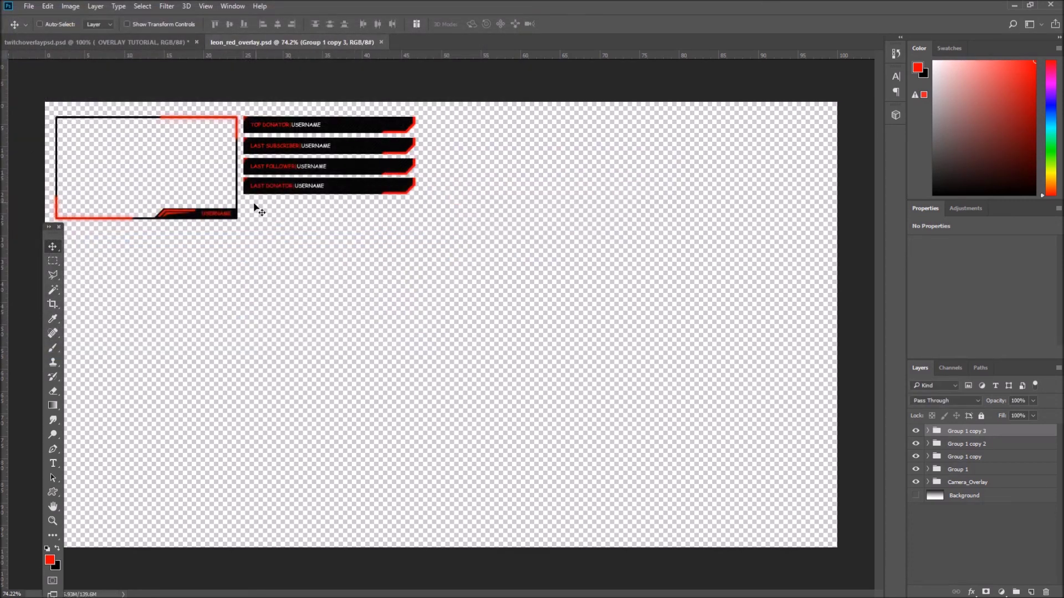
Step: Replace the white USERNAME text in the TOP DONATOR bar with PerFect
left_click(53, 464)
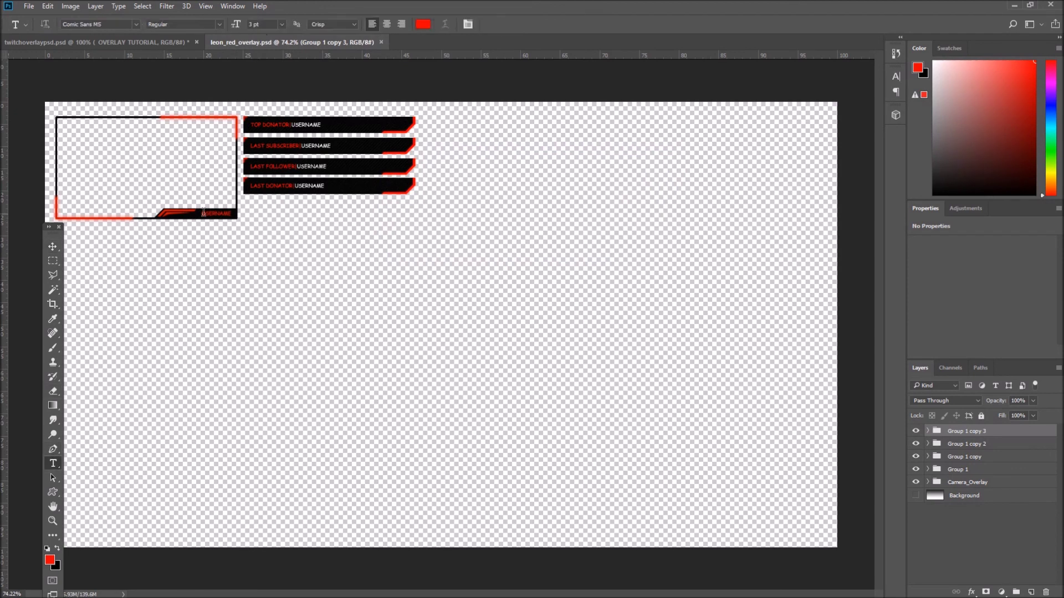
left_click(304, 125)
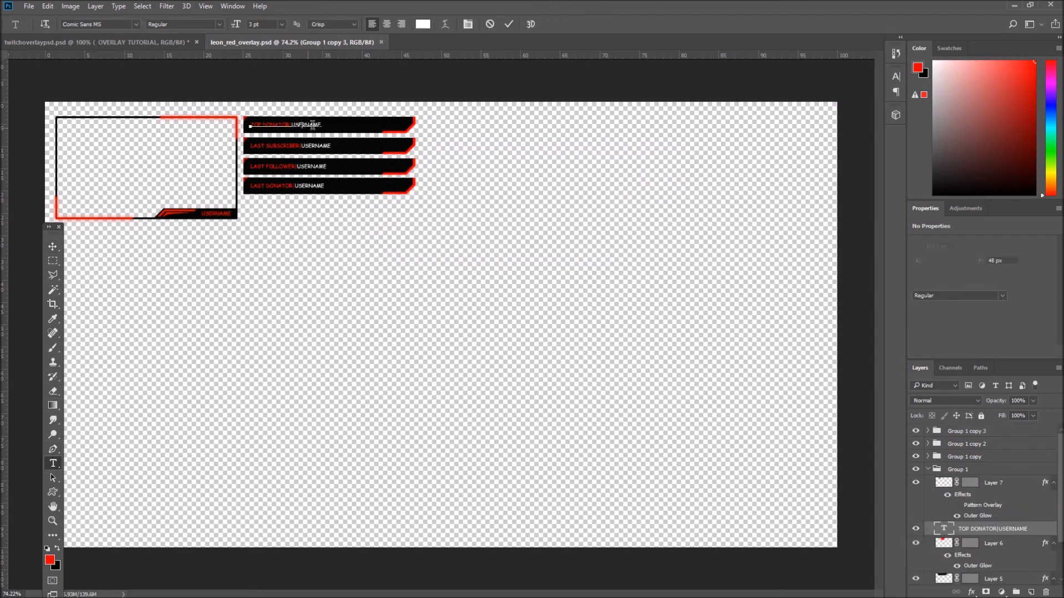
double_click(305, 126)
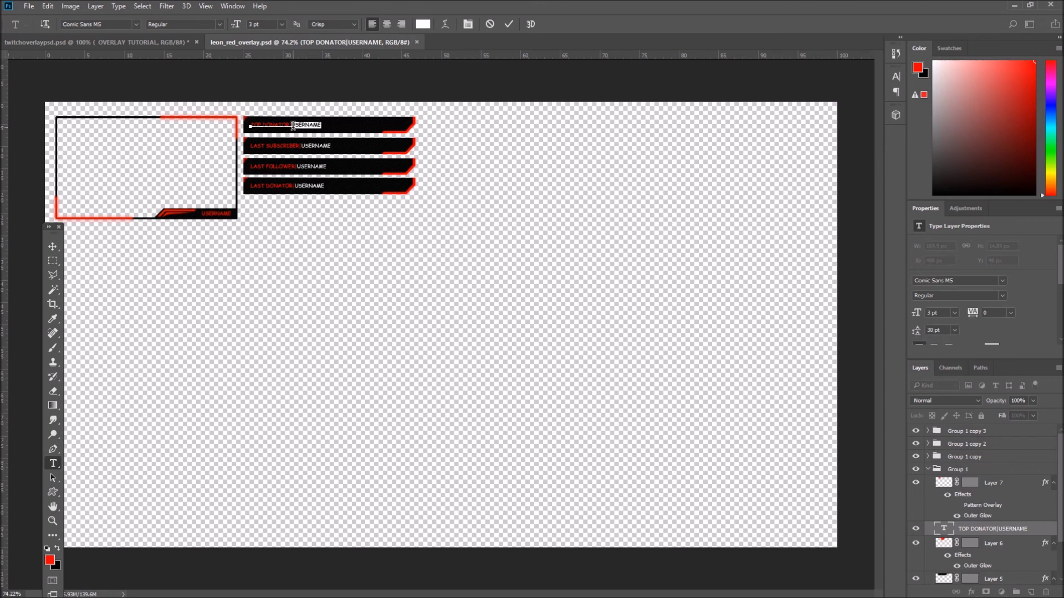
type("E")
left_click(28, 7)
left_click(89, 133)
left_click(494, 344)
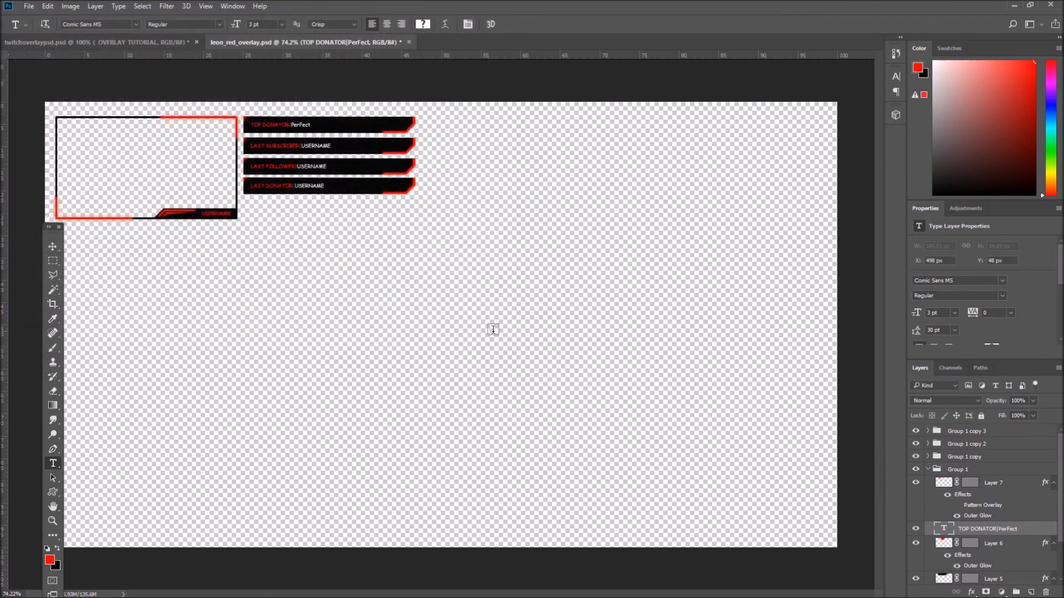